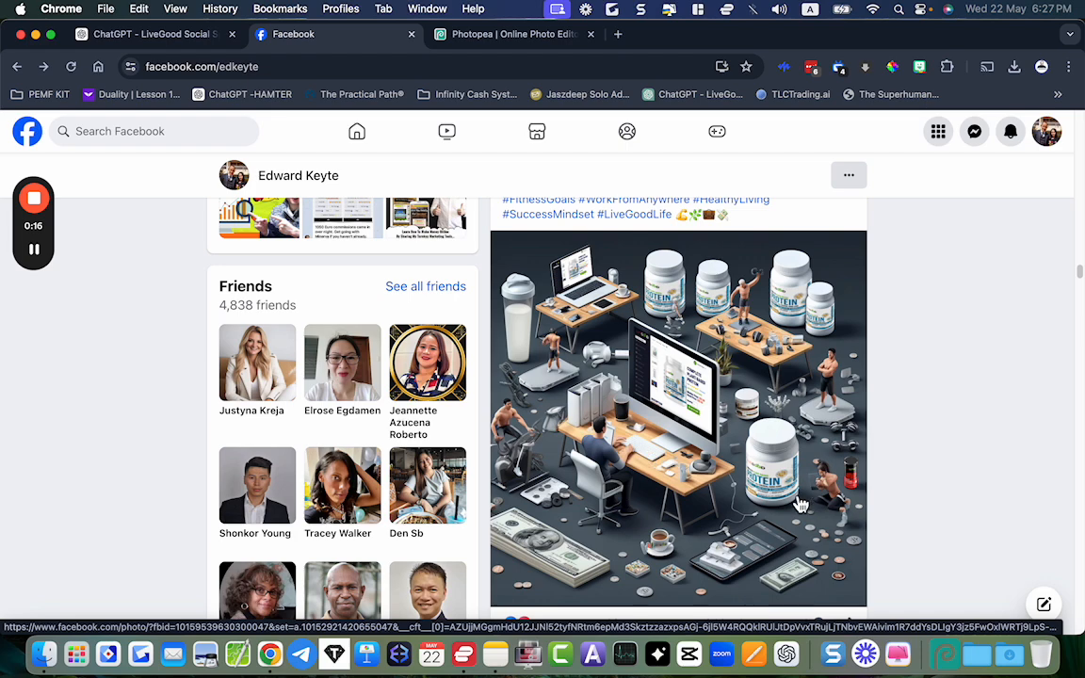
- Examine the LiveGood advert images posted on the Facebook profile, enlarging the multi-monitor desk, protein bottles and "Innovate Succeed Thrive" posts
{"action": "scroll", "coordinate": [800, 505], "scroll_direction": "down", "scroll_amount": 10}
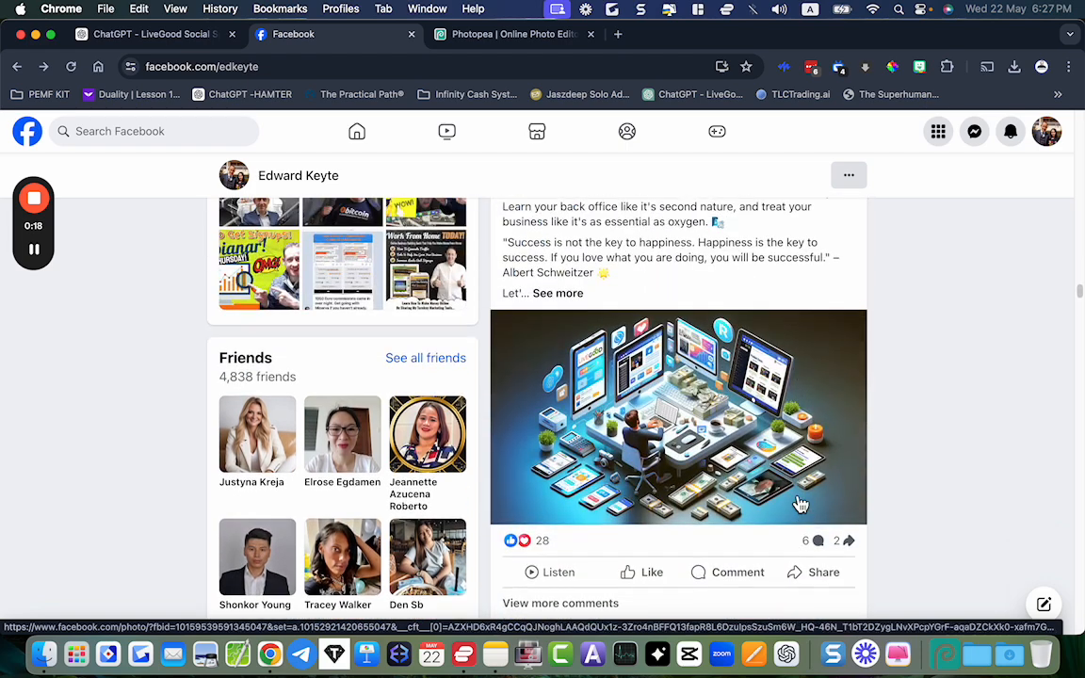
{"action": "left_click", "coordinate": [636, 381]}
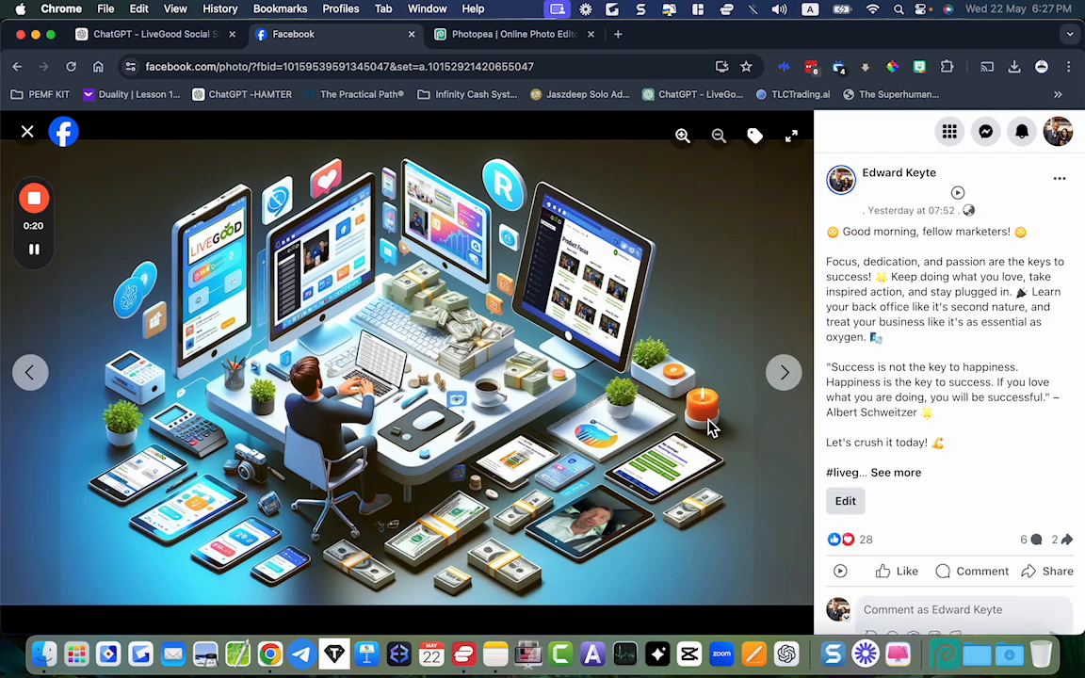
{"action": "left_click", "coordinate": [27, 132]}
{"action": "scroll", "coordinate": [637, 439], "scroll_direction": "up", "scroll_amount": 5}
{"action": "left_click", "coordinate": [637, 439]}
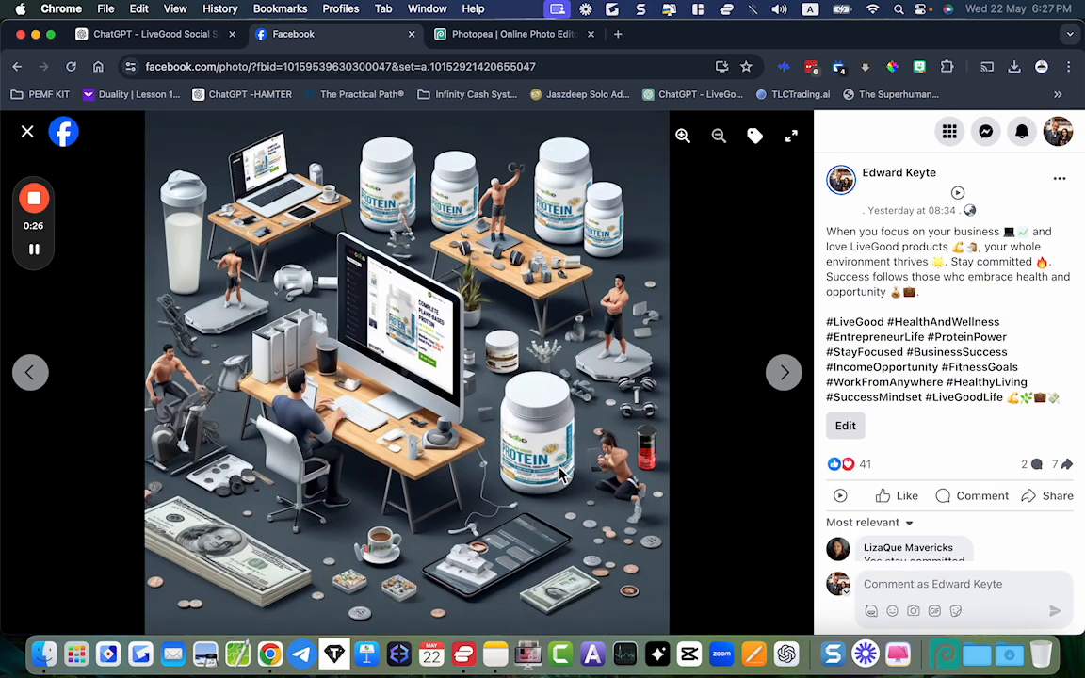
{"action": "left_click", "coordinate": [29, 138]}
{"action": "scroll", "coordinate": [649, 368], "scroll_direction": "up", "scroll_amount": 5}
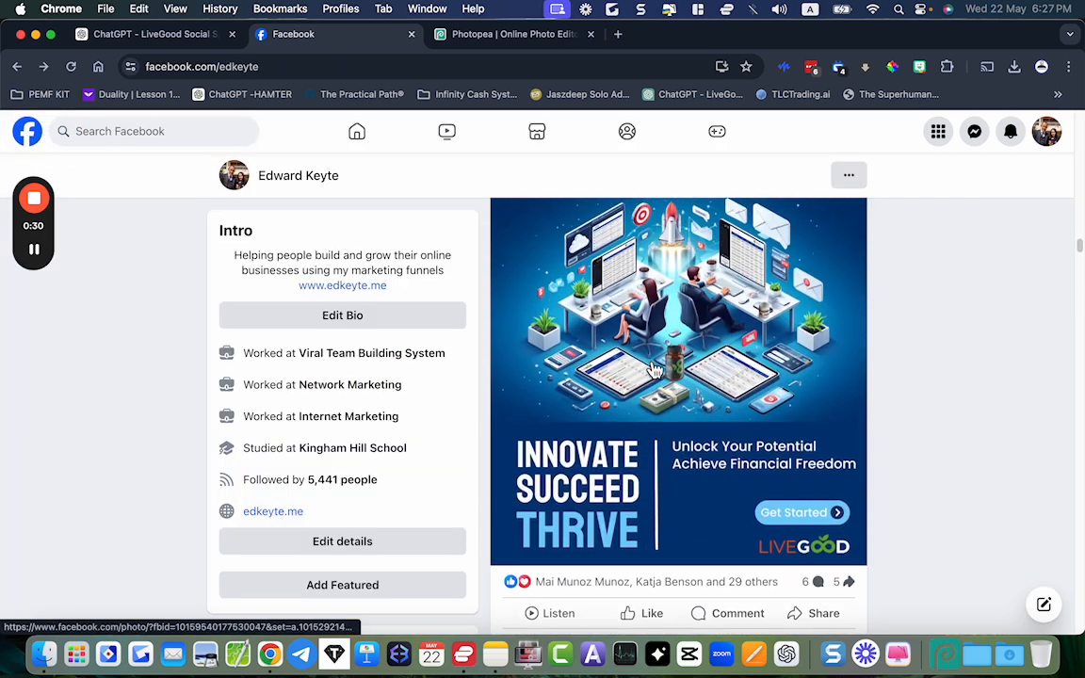
{"action": "left_click", "coordinate": [659, 364]}
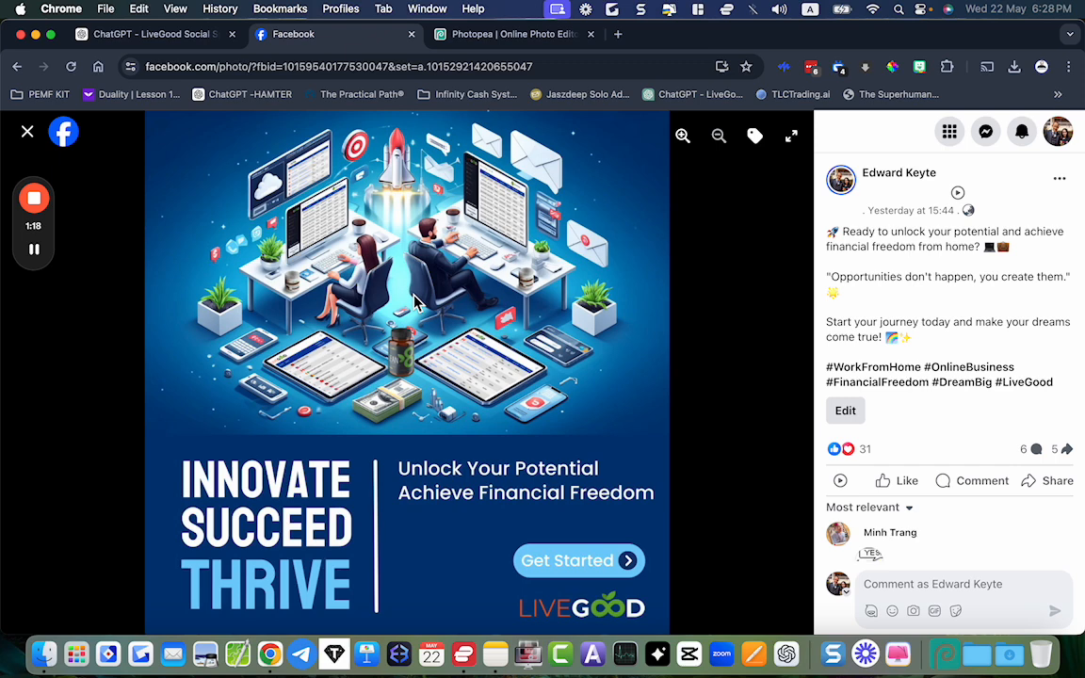
- Open bing.com in a new browser tab, go to its Image Creator and dismiss the daily boosts notice
{"action": "left_click", "coordinate": [620, 38]}
{"action": "type", "text": "bing"}
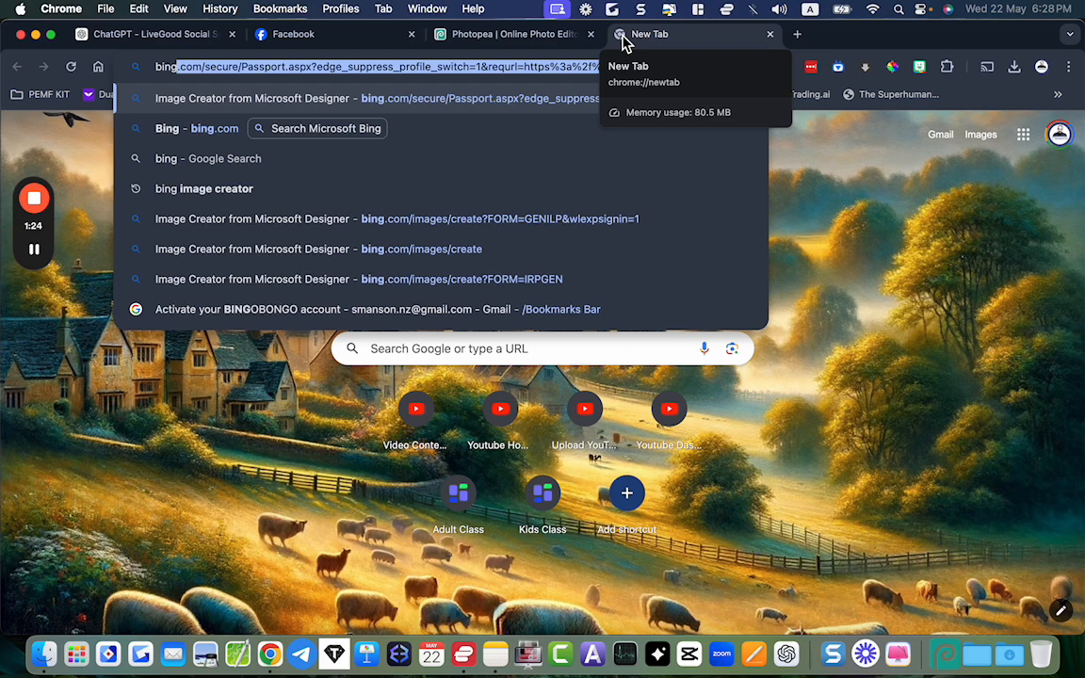
{"action": "type", "text": ".com"}
{"action": "key", "text": "Return"}
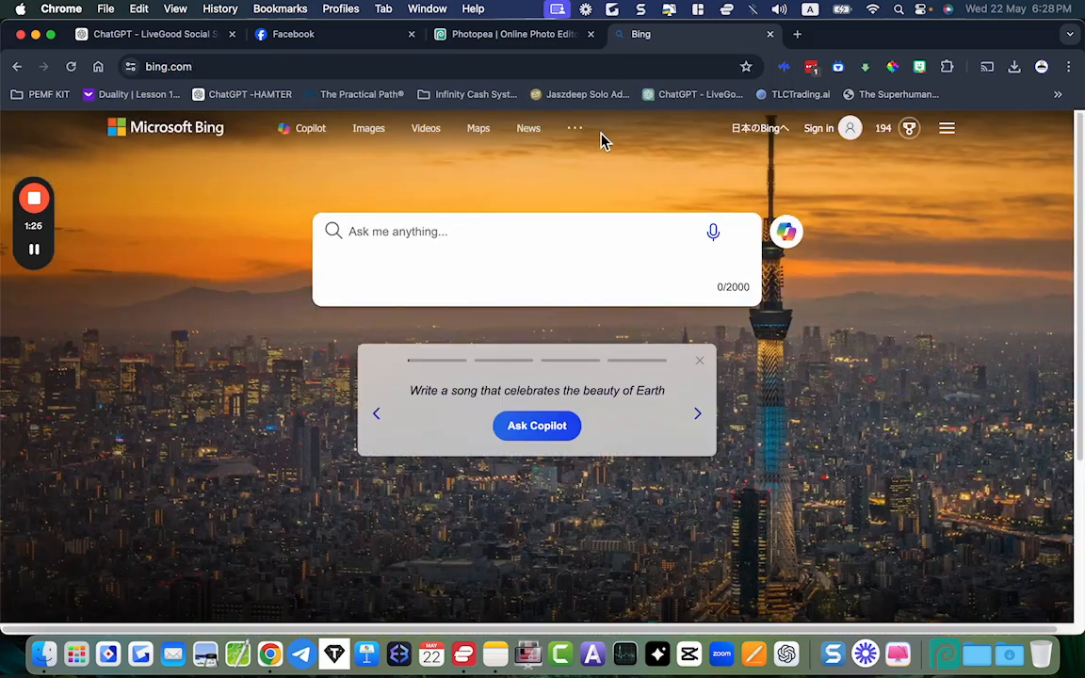
{"action": "left_click", "coordinate": [352, 136]}
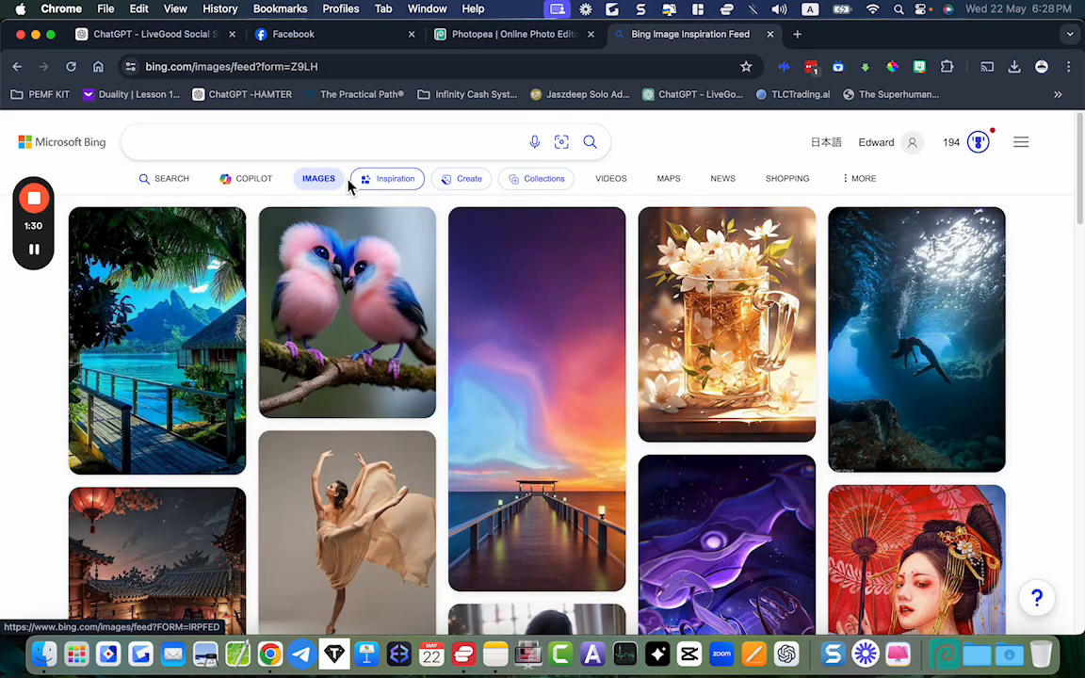
{"action": "left_click", "coordinate": [474, 179]}
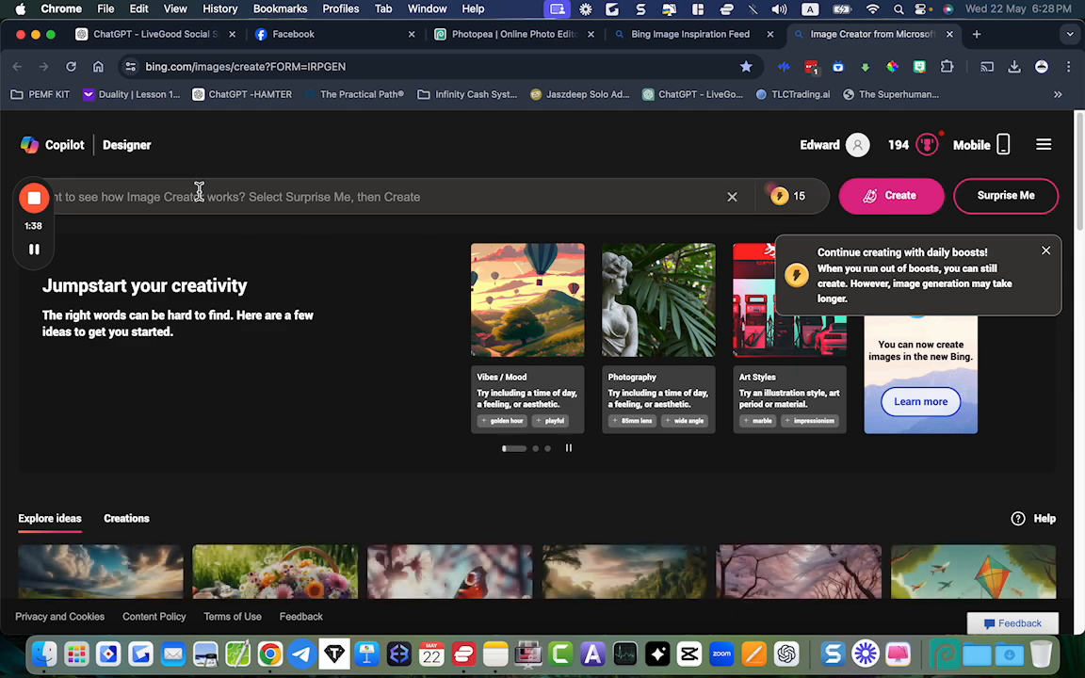
{"action": "left_click", "coordinate": [1046, 250]}
{"action": "left_click", "coordinate": [326, 197]}
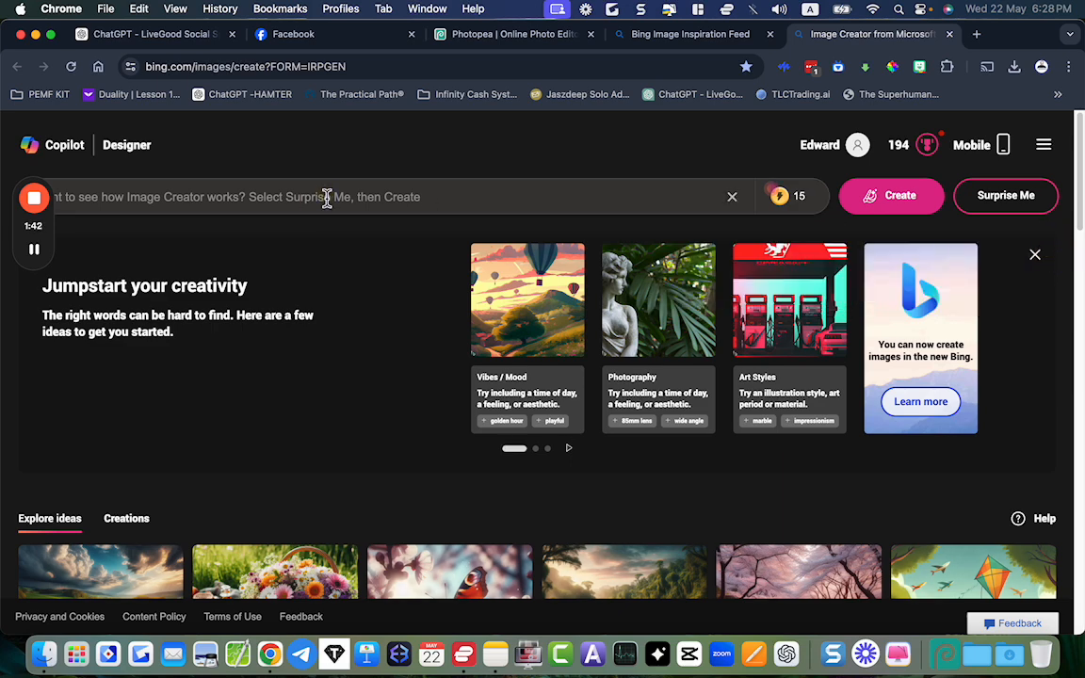
{"action": "mouse_move", "coordinate": [31, 245]}
{"action": "left_click_drag", "start_coordinate": [32, 245], "coordinate": [33, 335]}
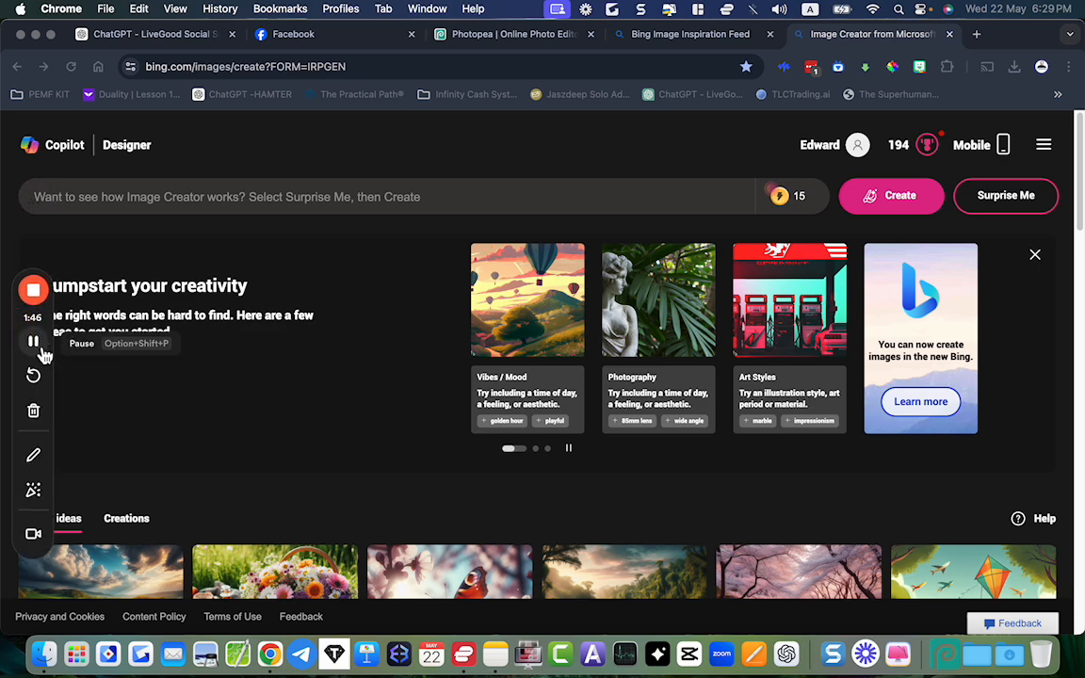
{"action": "left_click", "coordinate": [33, 342]}
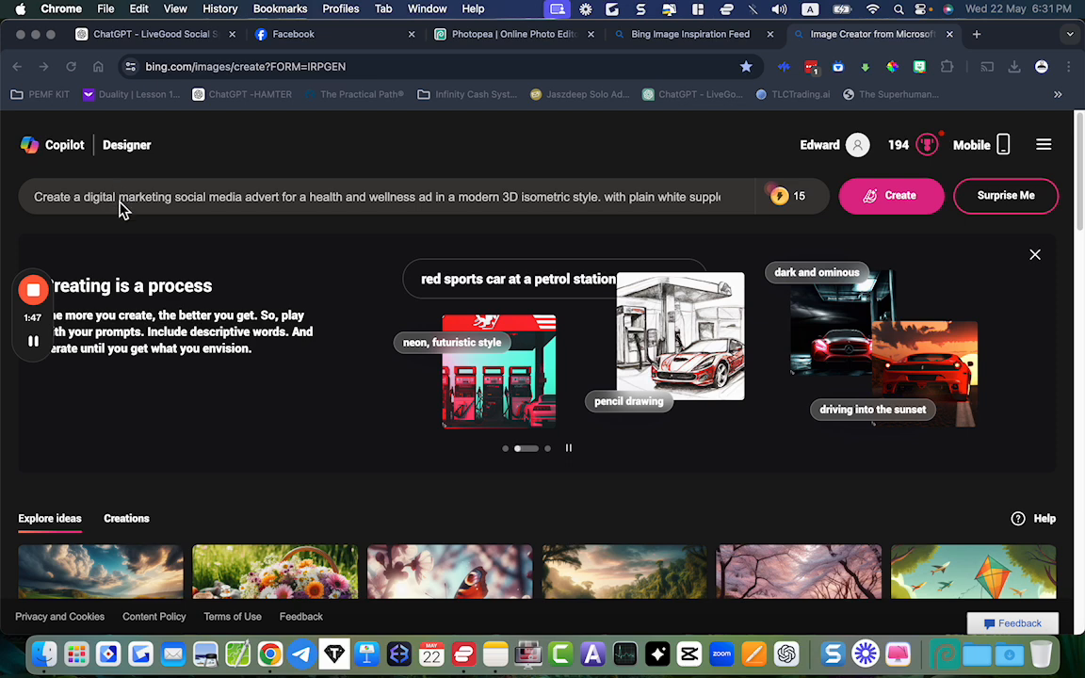
- Review and generate images from the prompt for a 3D isometric health and wellness advert with plain white supplement and protein powder bottles
{"action": "left_click", "coordinate": [114, 206]}
{"action": "left_click_drag", "start_coordinate": [139, 207], "coordinate": [18, 207]}
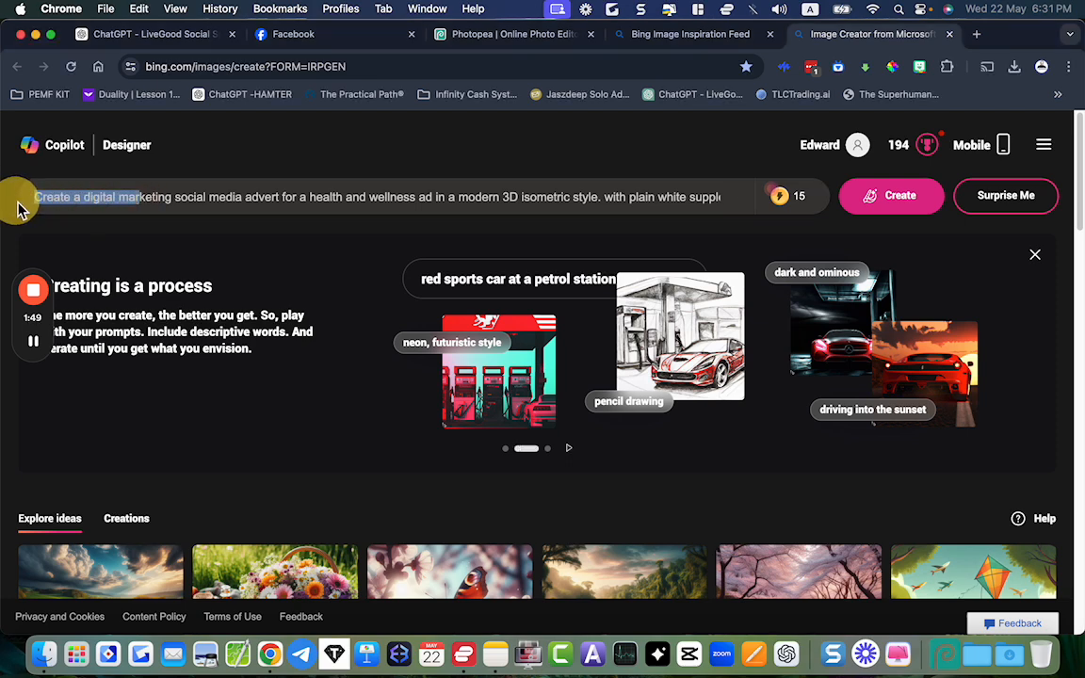
{"action": "left_click", "coordinate": [146, 193]}
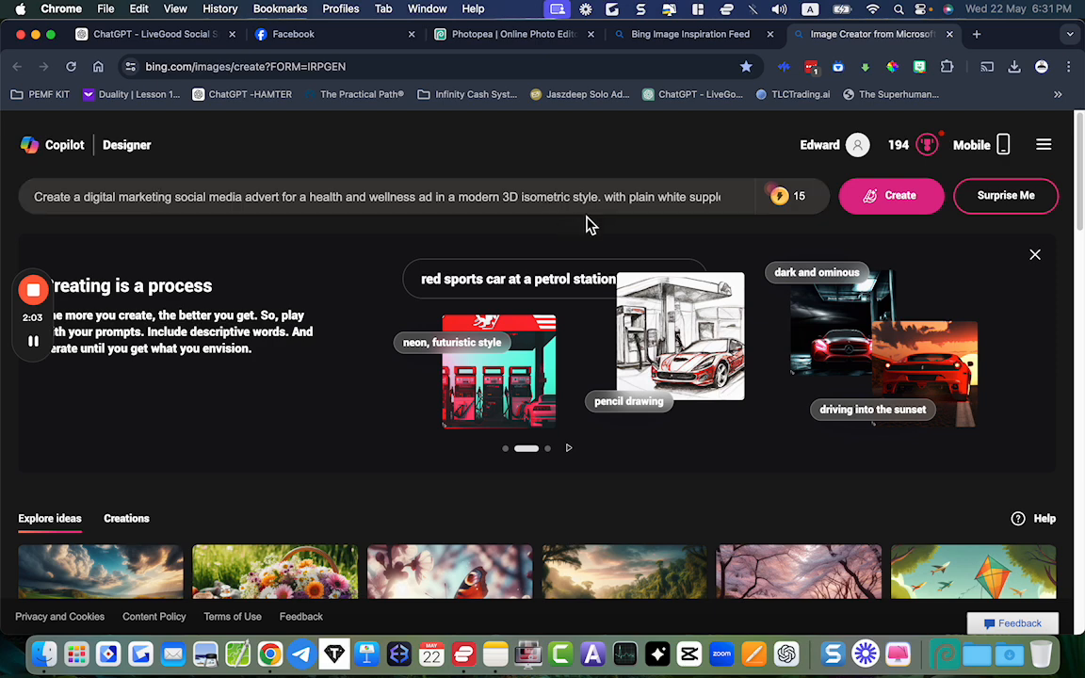
{"action": "left_click_drag", "start_coordinate": [670, 202], "coordinate": [723, 204]}
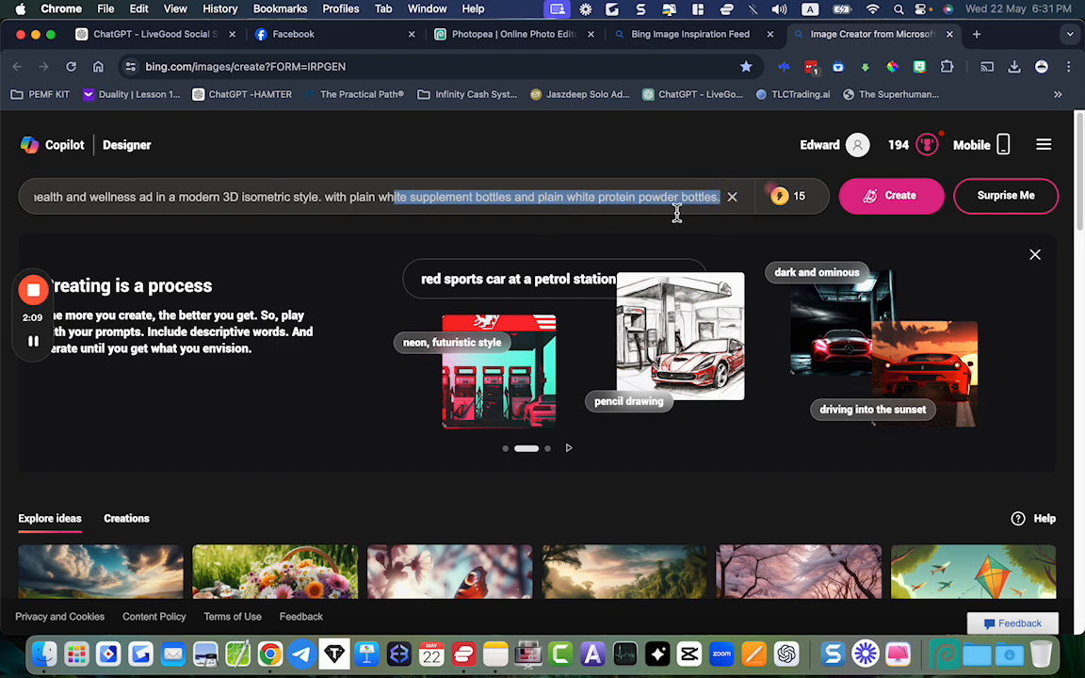
{"action": "left_click", "coordinate": [716, 198]}
{"action": "left_click", "coordinate": [716, 196]}
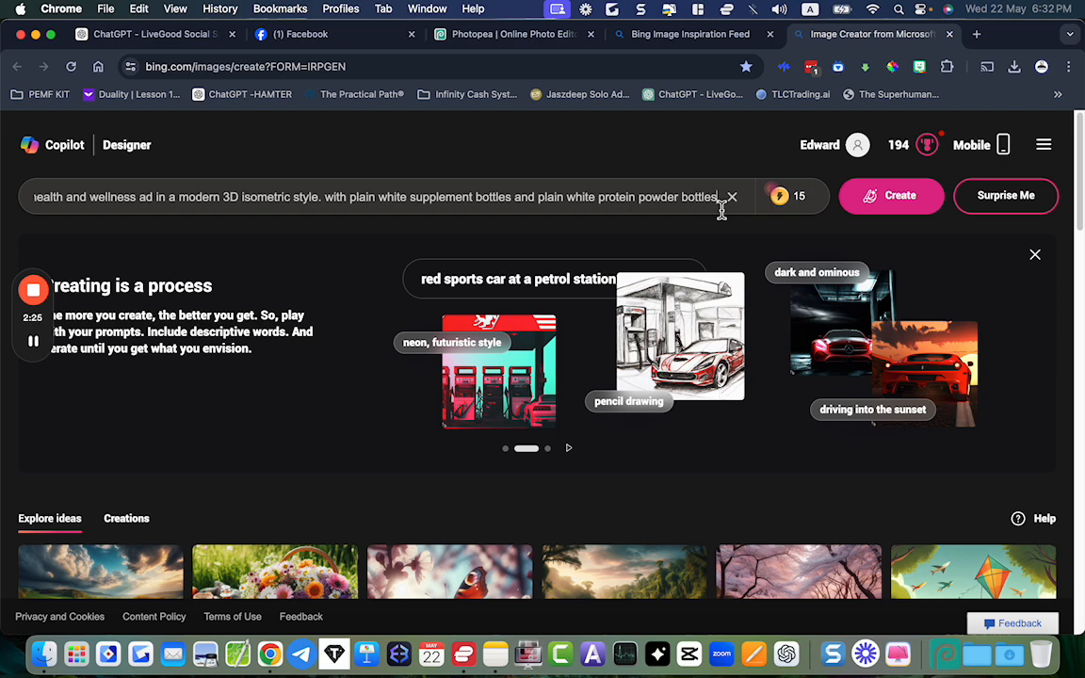
{"action": "left_click", "coordinate": [903, 195]}
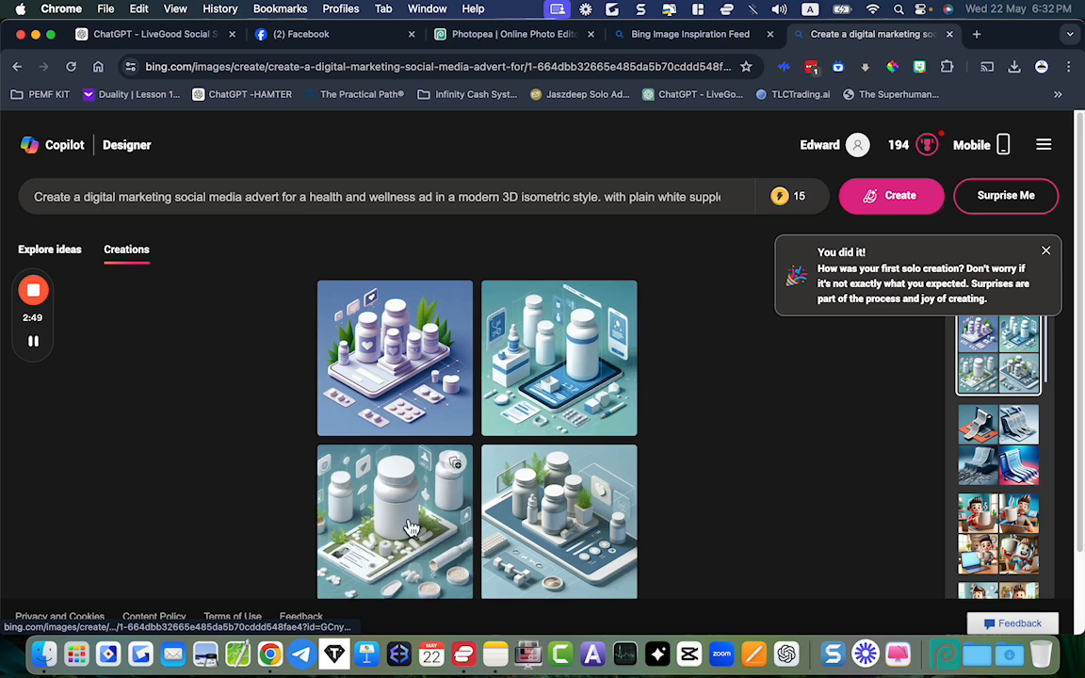
- Examine the four generated images, enlarging the purple heart-label bottles and the teal image with the large white bottle
{"action": "scroll", "coordinate": [410, 528], "scroll_direction": "down", "scroll_amount": 2}
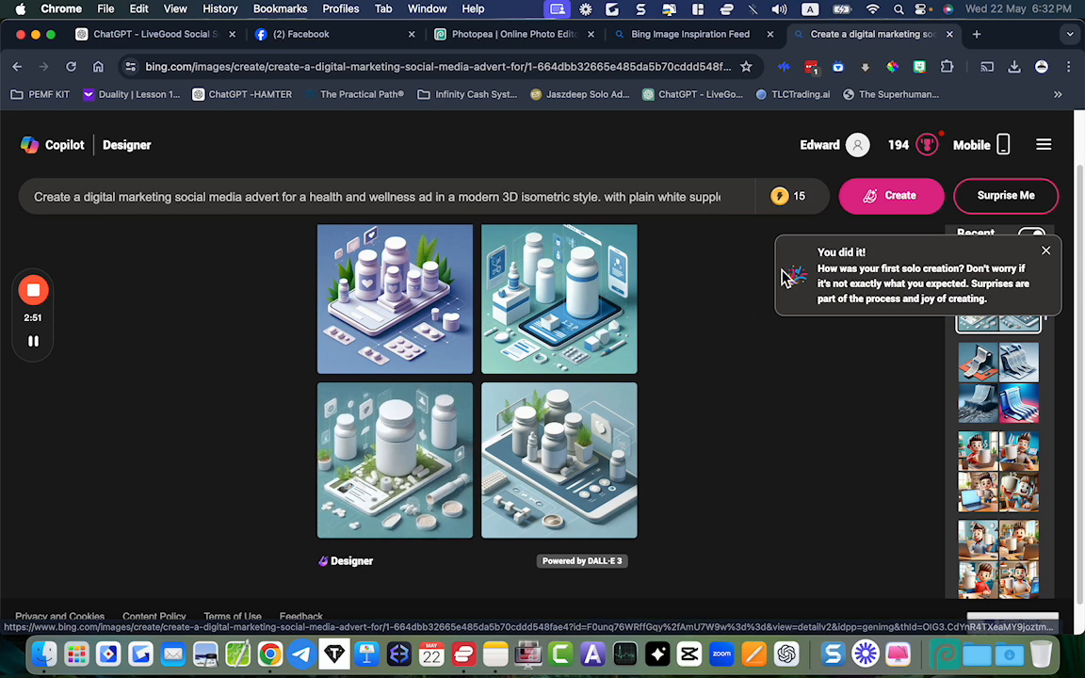
{"action": "mouse_move", "coordinate": [806, 205]}
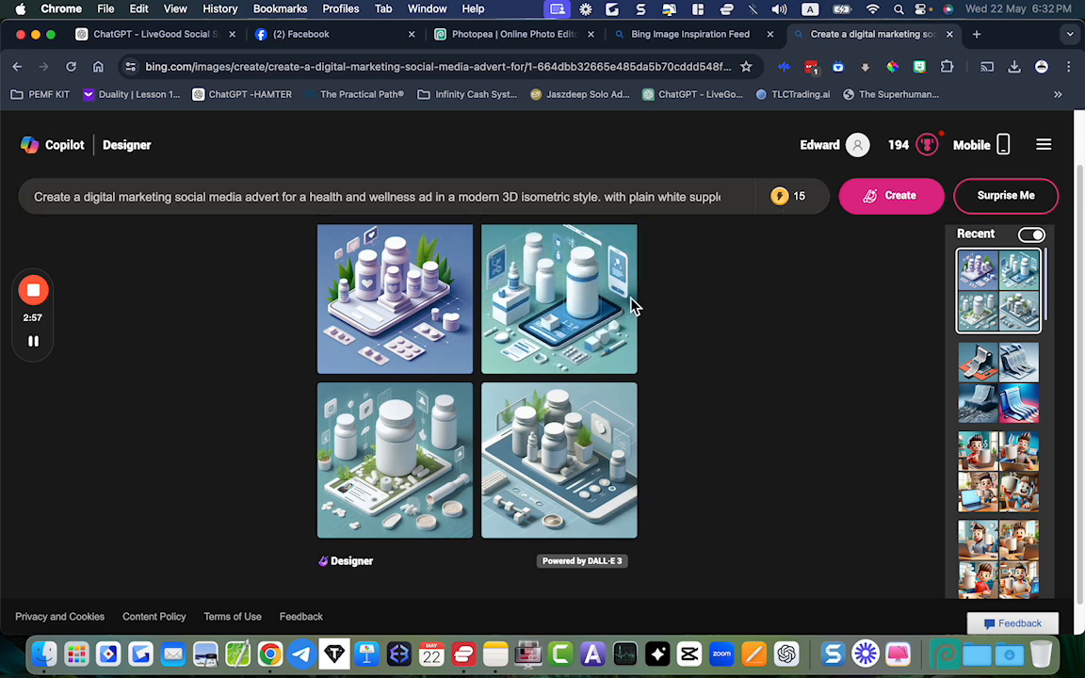
{"action": "scroll", "coordinate": [426, 429], "scroll_direction": "down", "scroll_amount": 1}
{"action": "scroll", "coordinate": [426, 428], "scroll_direction": "up", "scroll_amount": 2}
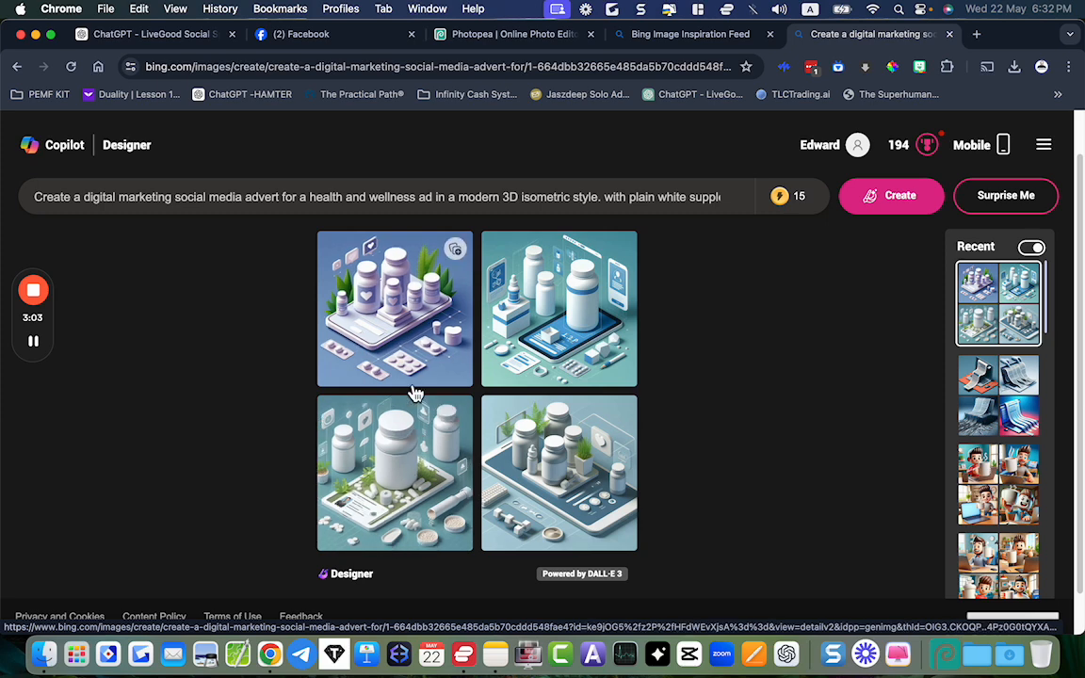
{"action": "left_click", "coordinate": [419, 313]}
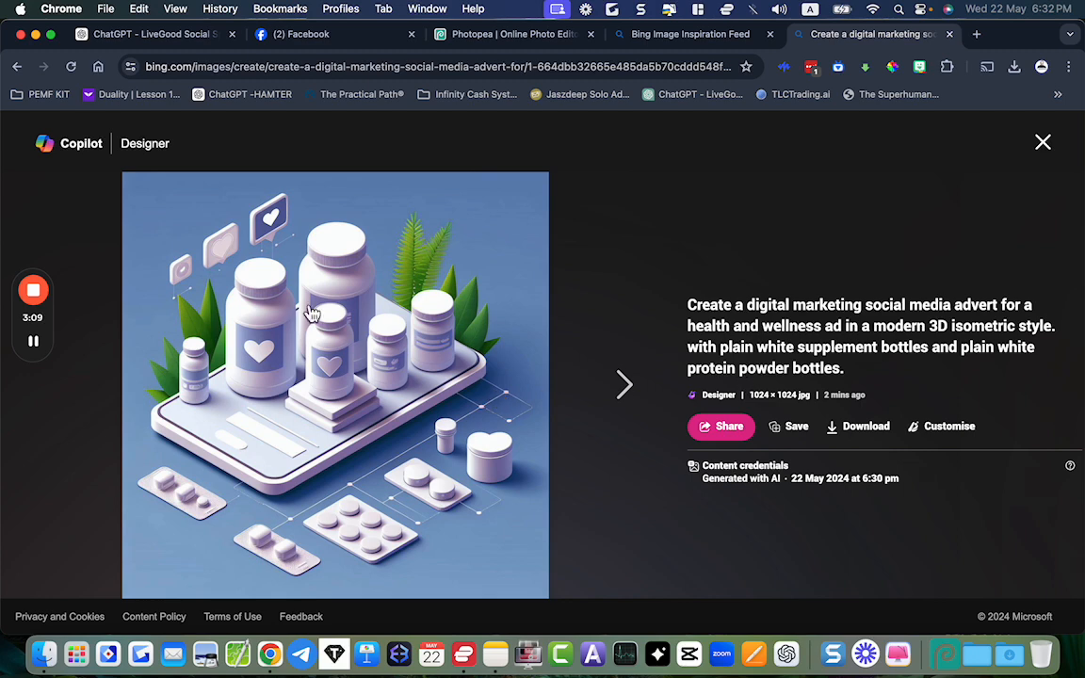
{"action": "left_click", "coordinate": [1044, 144]}
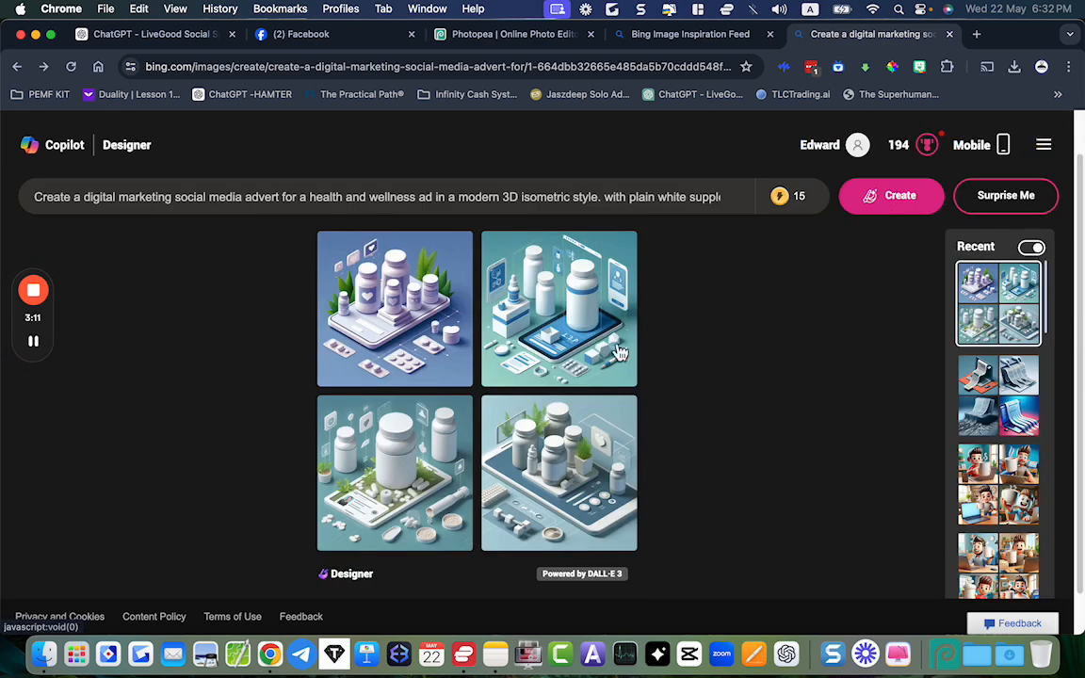
{"action": "left_click", "coordinate": [387, 467]}
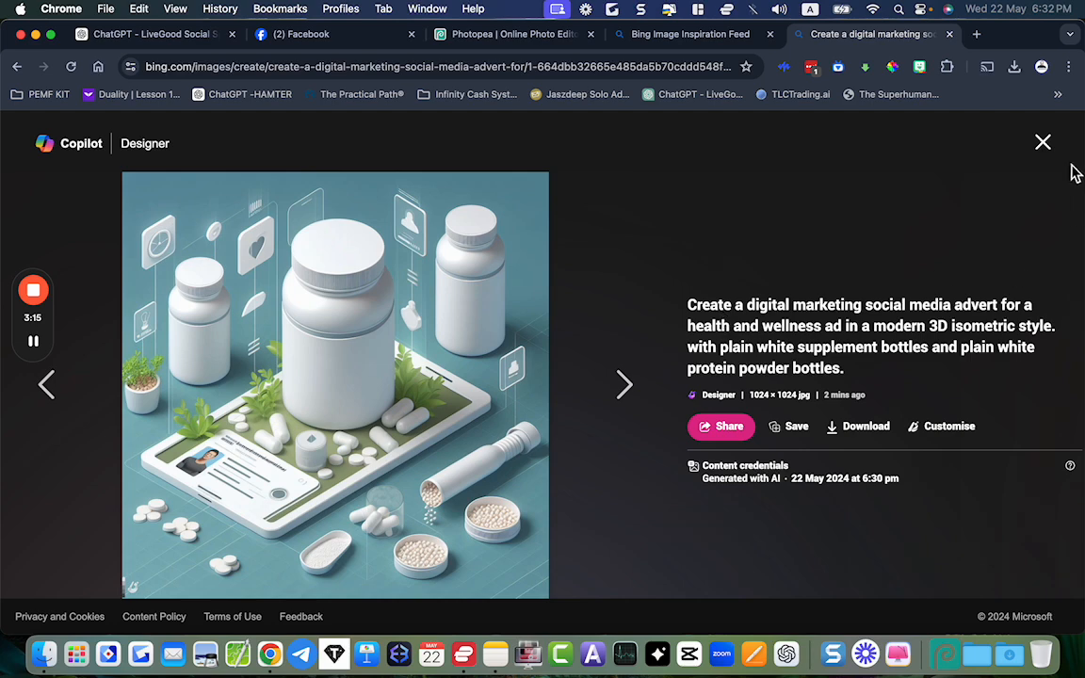
{"action": "left_click", "coordinate": [1043, 143]}
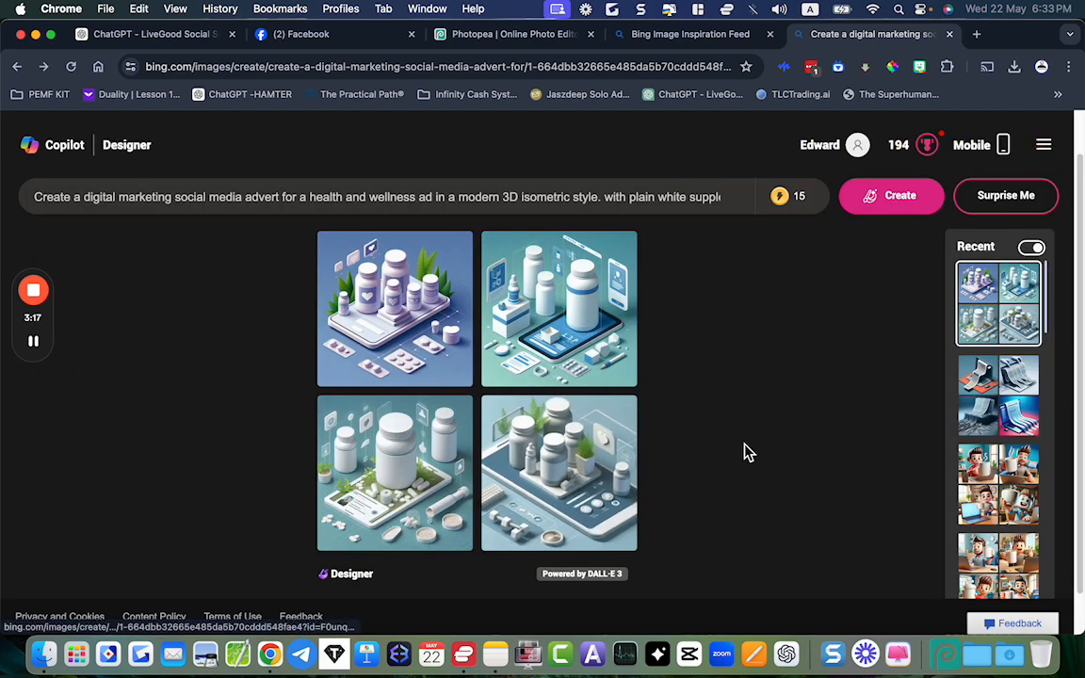
- Generate another set of images from the same prompt and enlarge the pink-background result with bottles on a tablet
{"action": "left_click", "coordinate": [890, 203]}
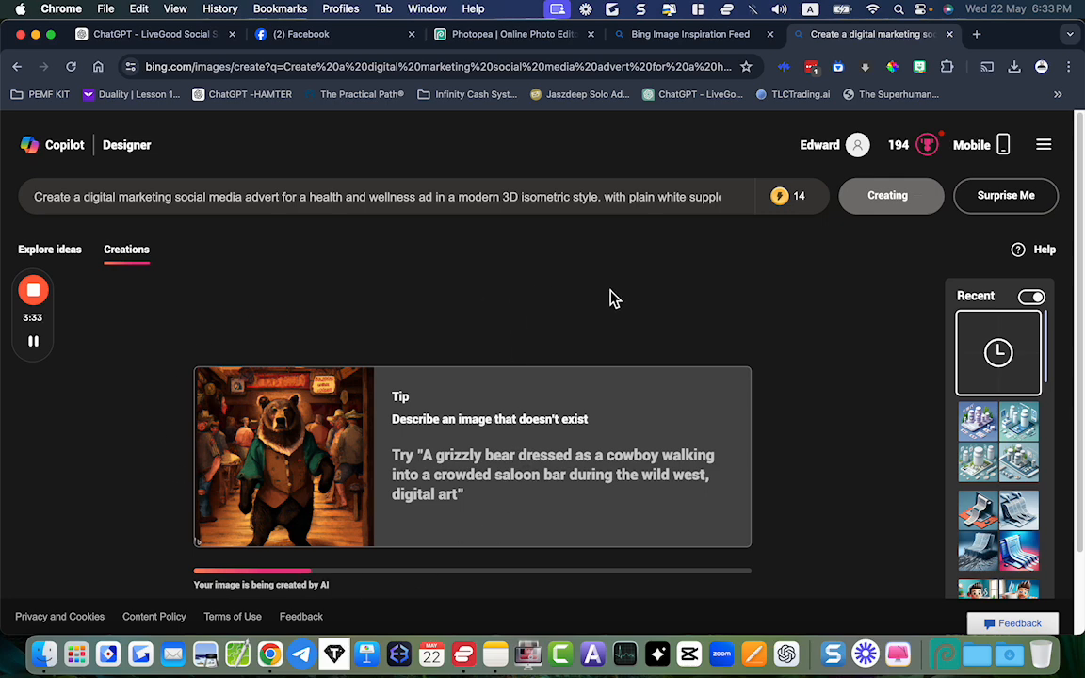
{"action": "mouse_move", "coordinate": [812, 211]}
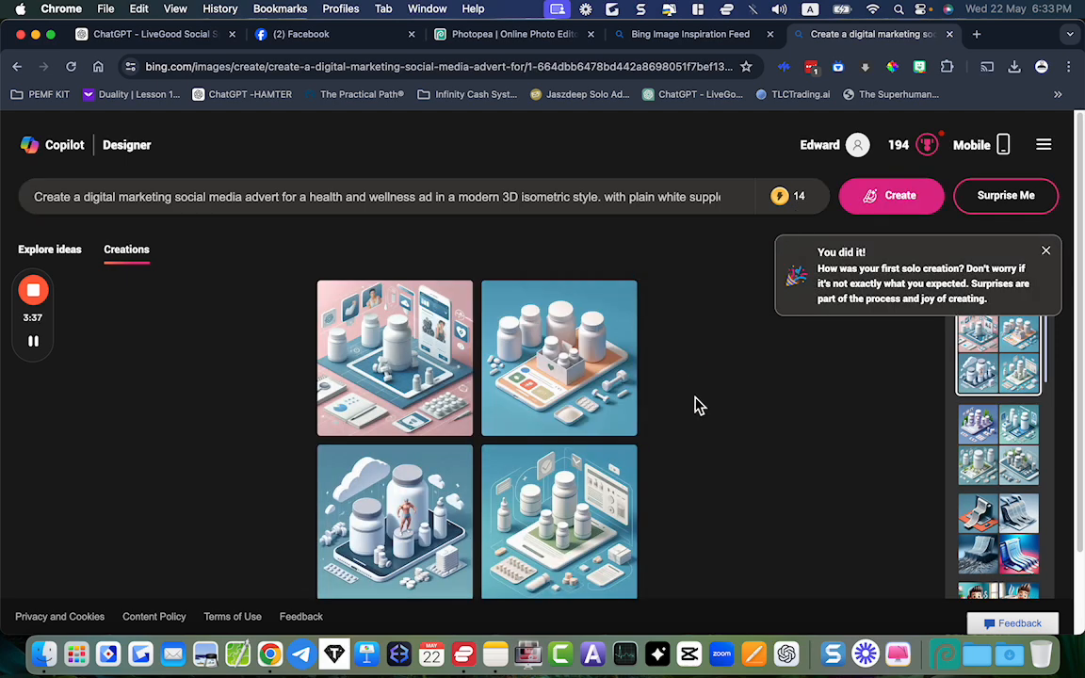
{"action": "left_click", "coordinate": [381, 350]}
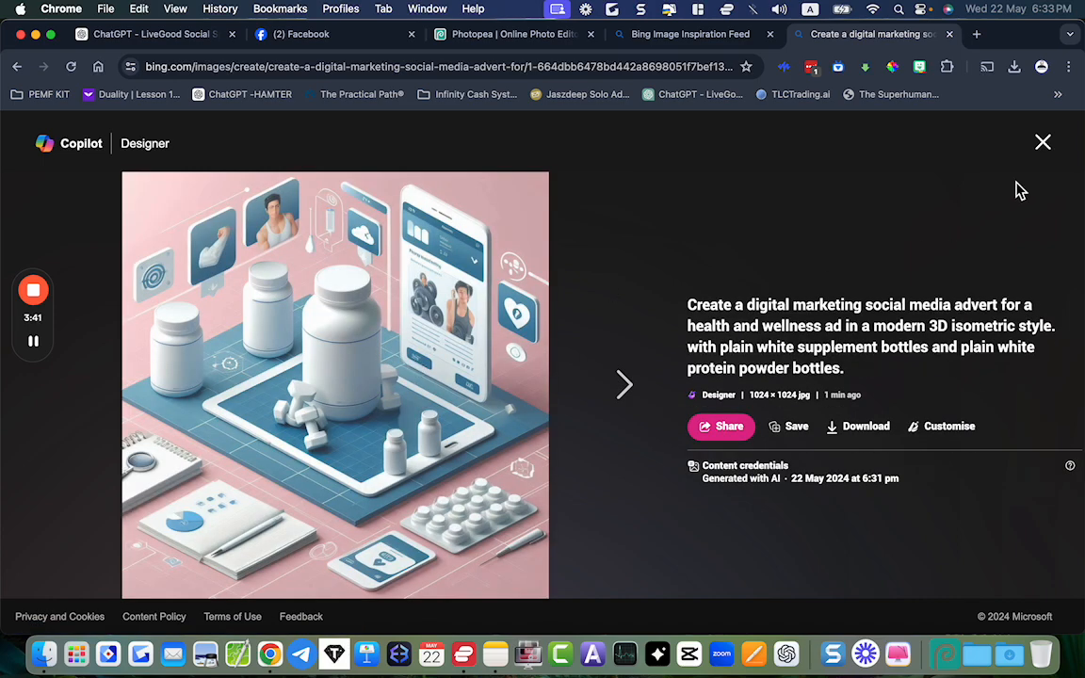
{"action": "left_click", "coordinate": [1043, 143]}
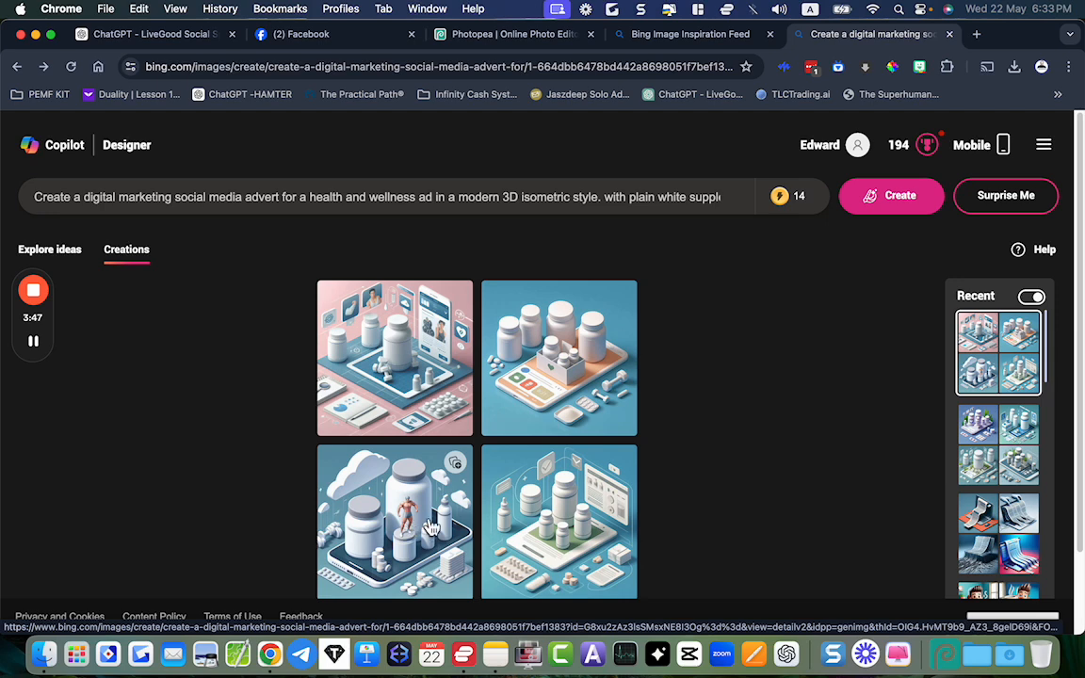
{"action": "left_click", "coordinate": [435, 414]}
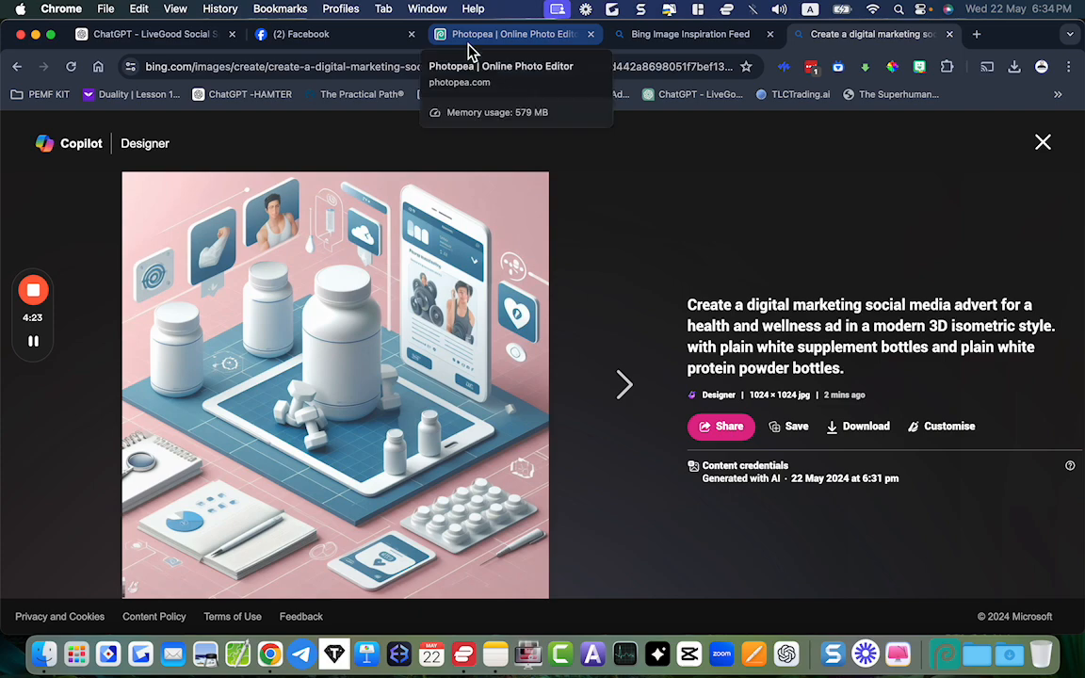
- Compare the original desk-and-protein-bottles image in ChatGPT with its branded version posted on Facebook, dismissing the notification there
{"action": "left_click", "coordinate": [153, 36]}
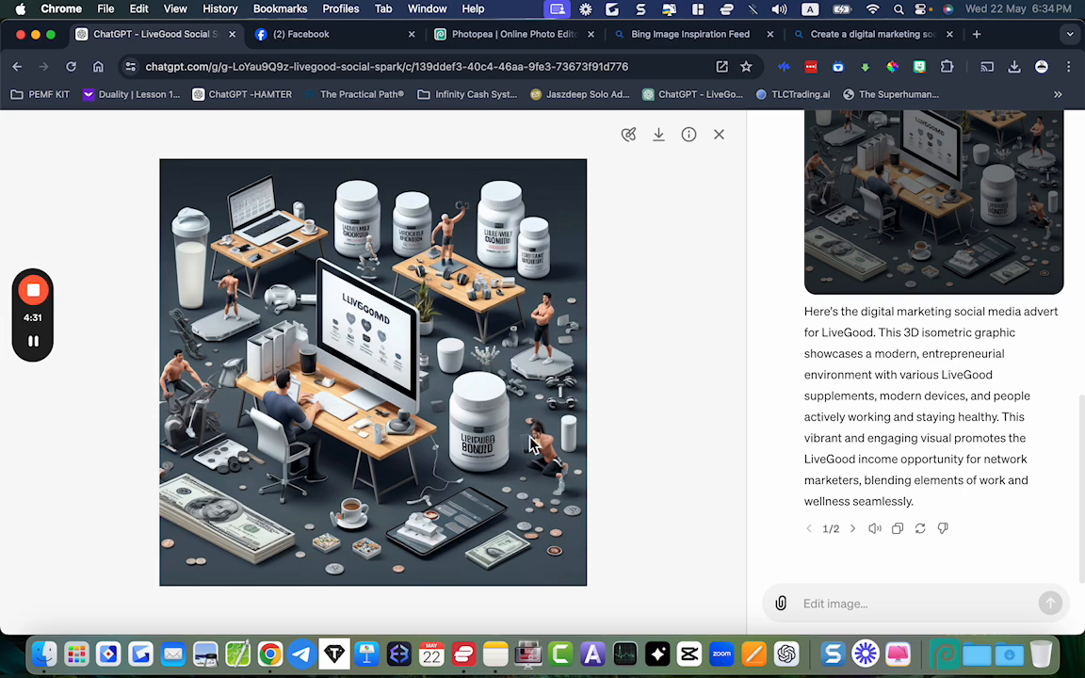
{"action": "left_click", "coordinate": [297, 36]}
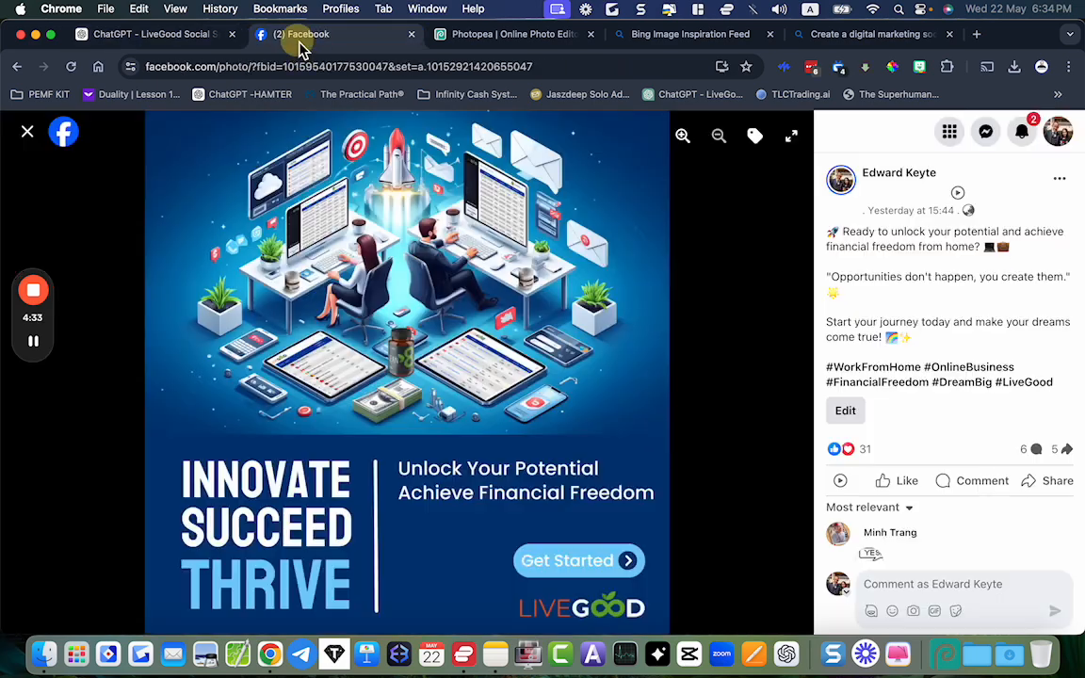
{"action": "left_click", "coordinate": [27, 132]}
{"action": "scroll", "coordinate": [317, 403], "scroll_direction": "down", "scroll_amount": 15}
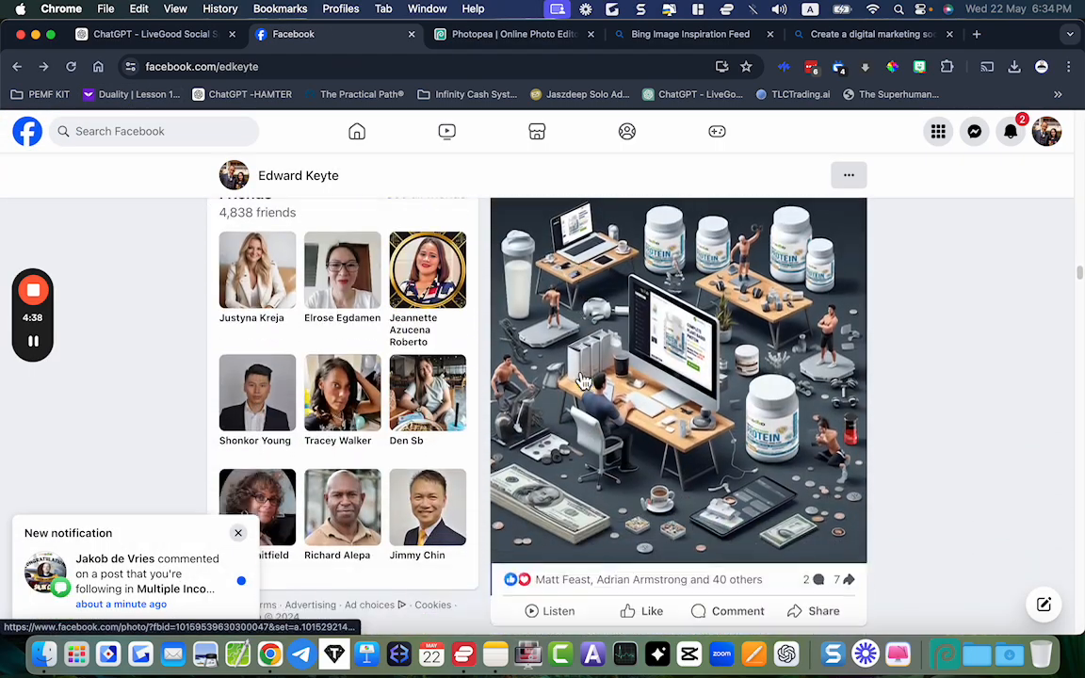
{"action": "left_click", "coordinate": [583, 380]}
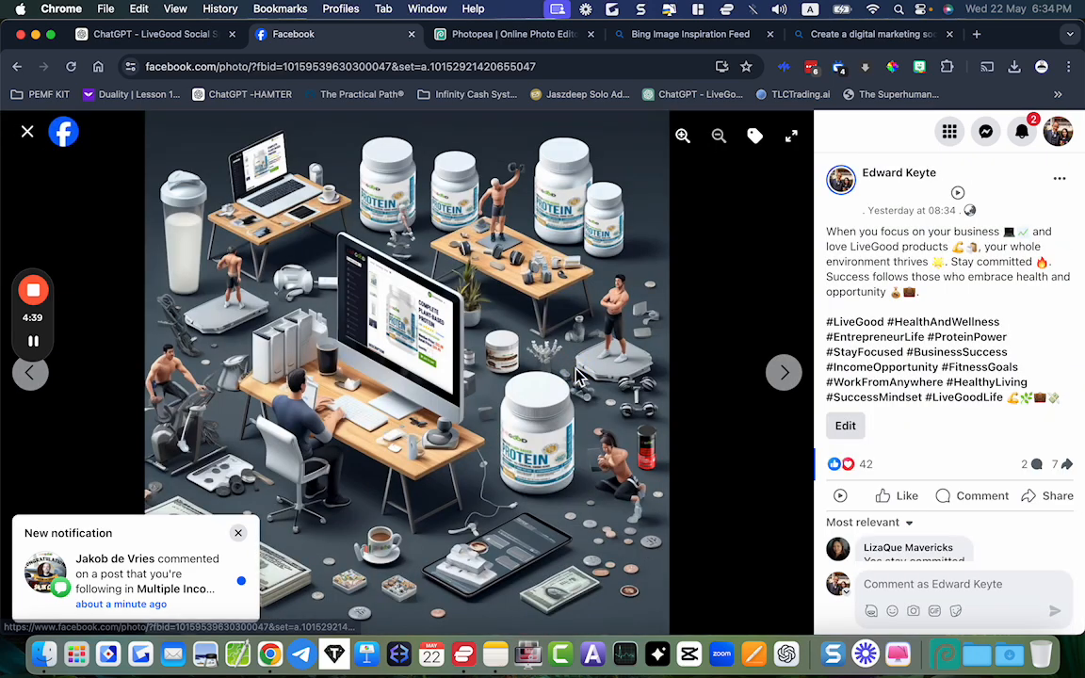
{"action": "left_click", "coordinate": [237, 533]}
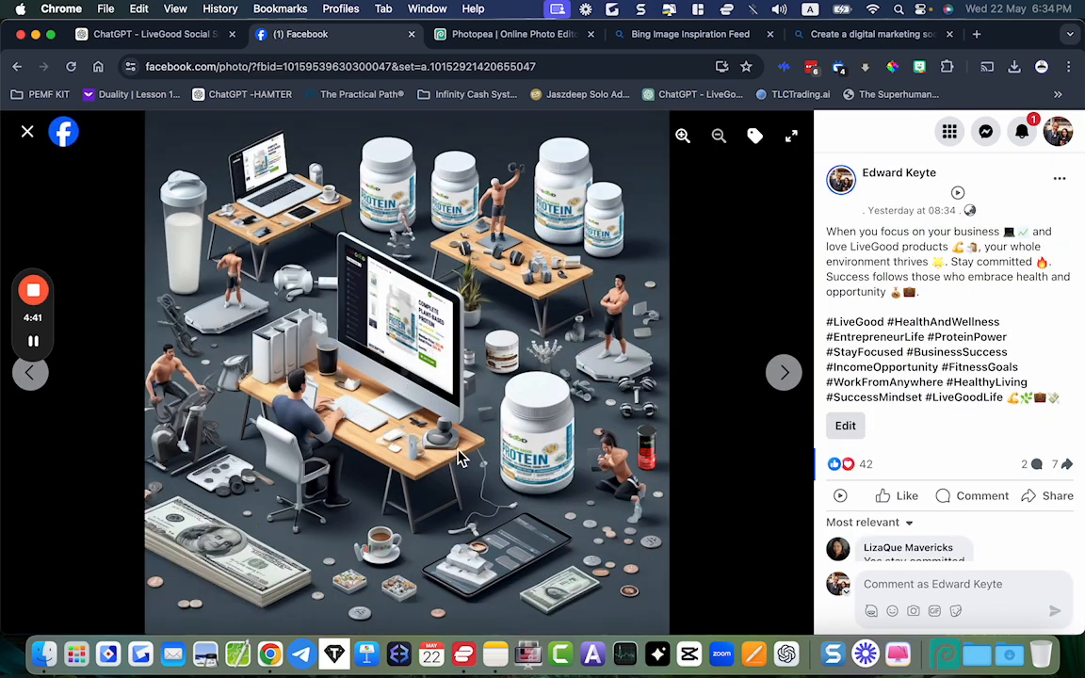
{"action": "left_click", "coordinate": [151, 35]}
{"action": "left_click", "coordinate": [315, 39]}
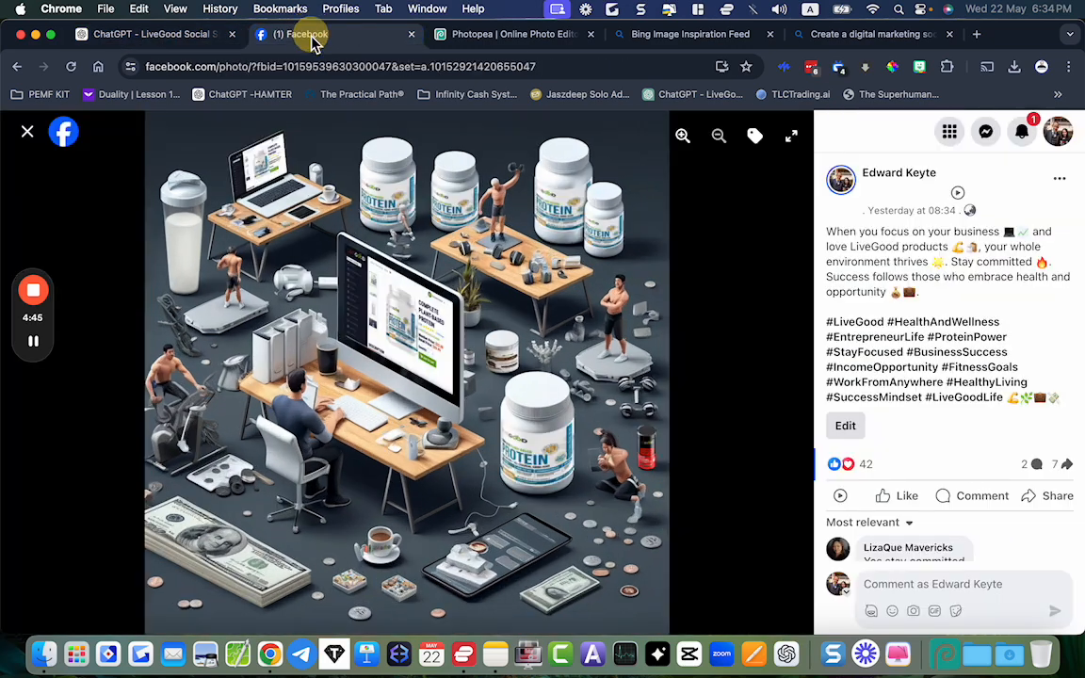
- Switch between the ChatGPT original and the Facebook post to compare the plain bottles with the LiveGood-labelled ones
{"action": "left_click", "coordinate": [157, 38]}
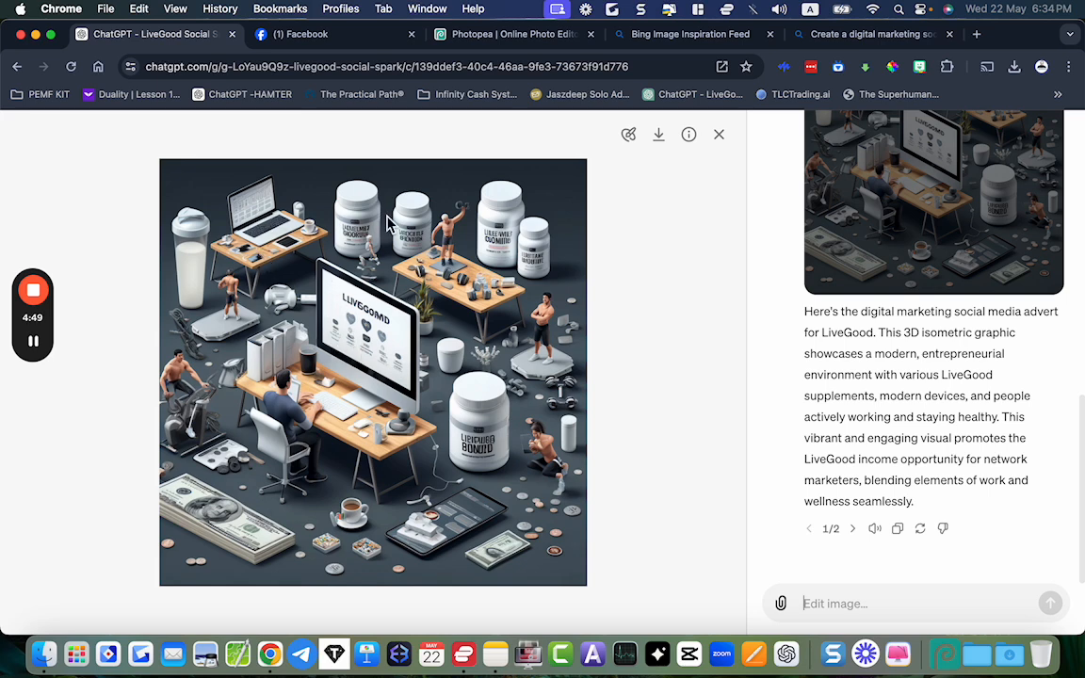
{"action": "left_click", "coordinate": [316, 42]}
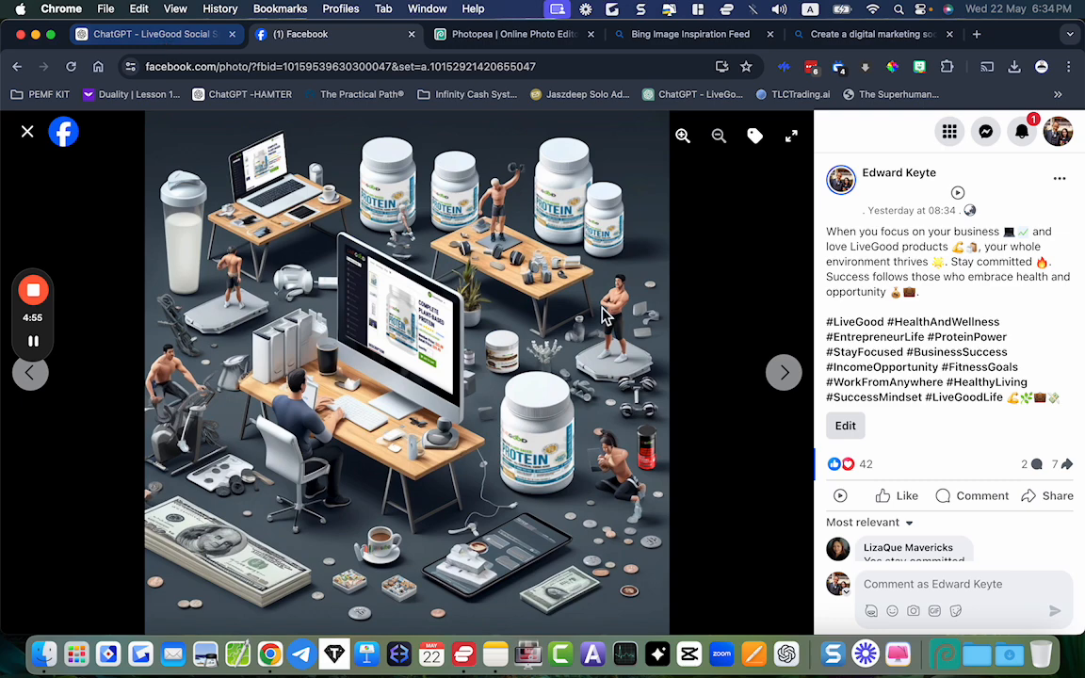
{"action": "left_click", "coordinate": [157, 34]}
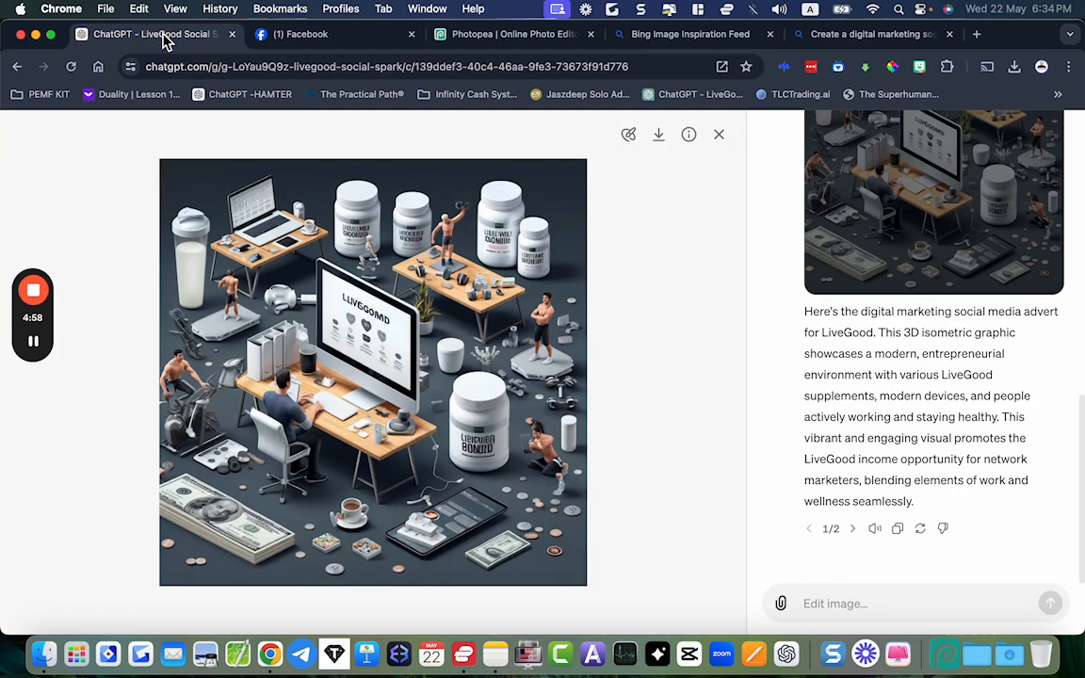
{"action": "left_click", "coordinate": [301, 38]}
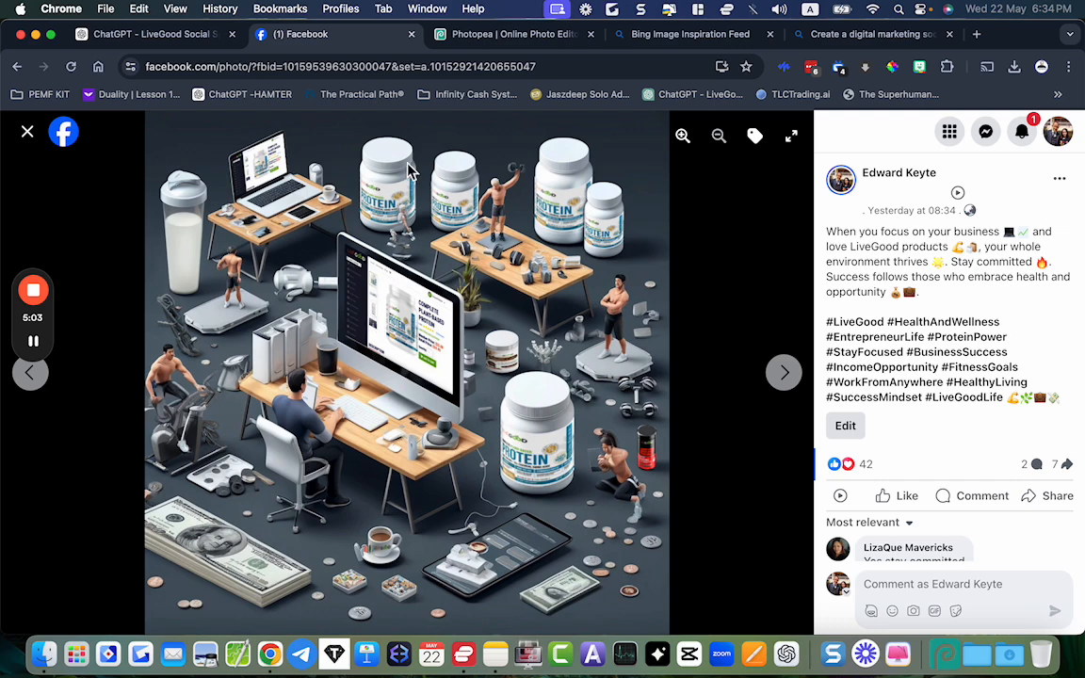
- Return to the enlarged pink-background advert in Bing Designer and copy the image
{"action": "left_click", "coordinate": [825, 42]}
{"action": "right_click", "coordinate": [328, 356]}
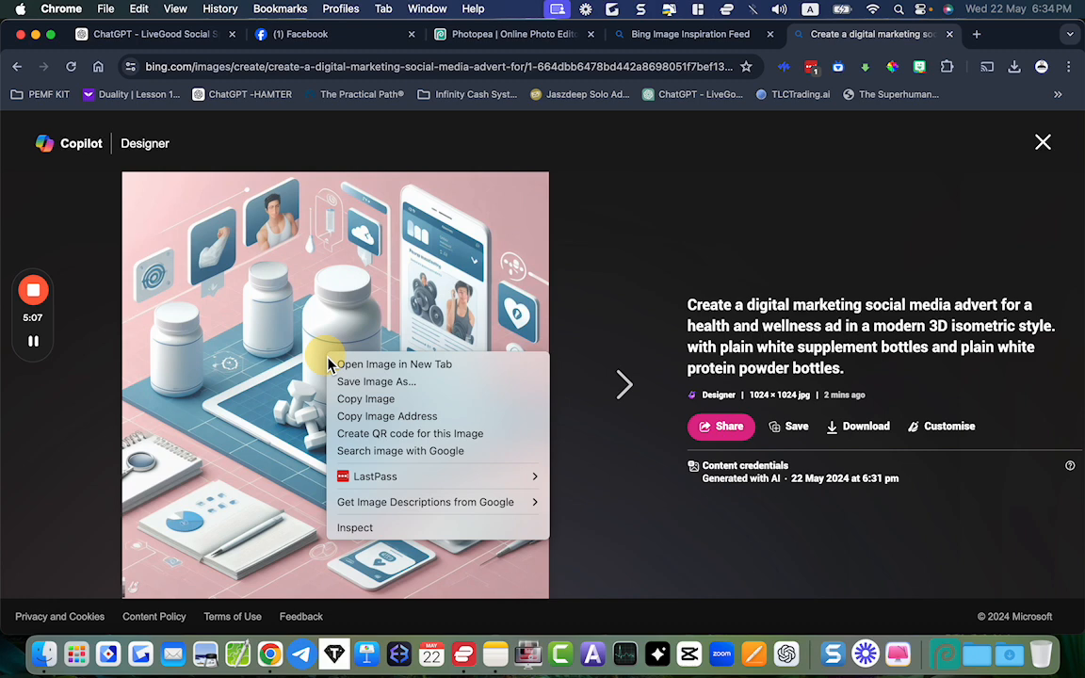
{"action": "left_click", "coordinate": [359, 400]}
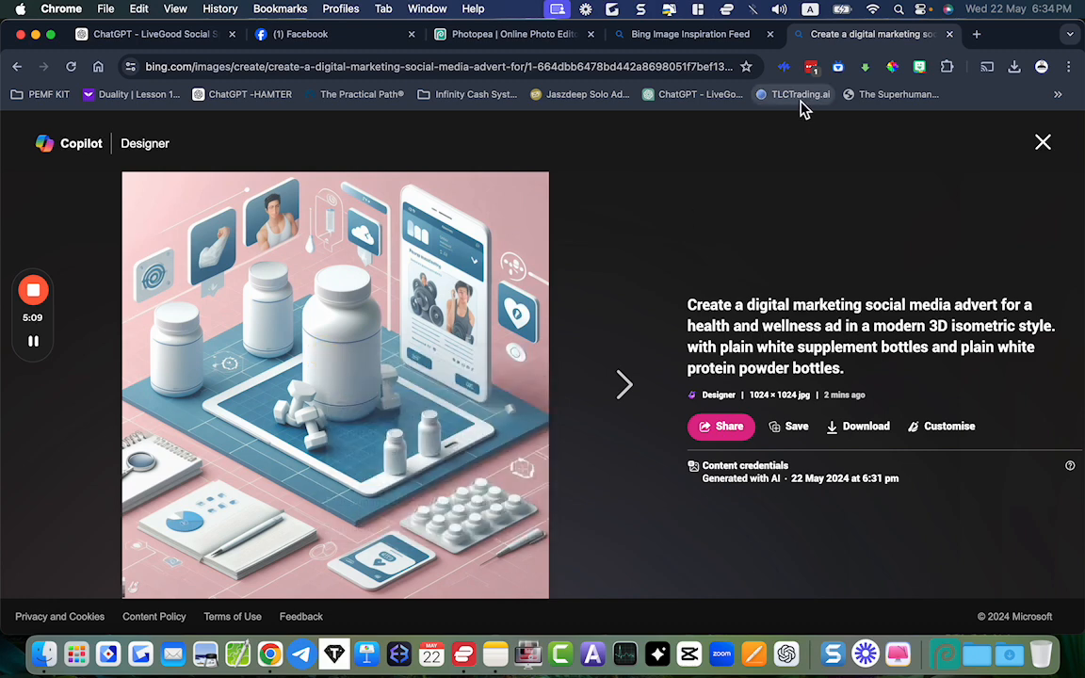
- Switch to Photopea and paste the copied pink-background advert as a new document
{"action": "left_click", "coordinate": [533, 36]}
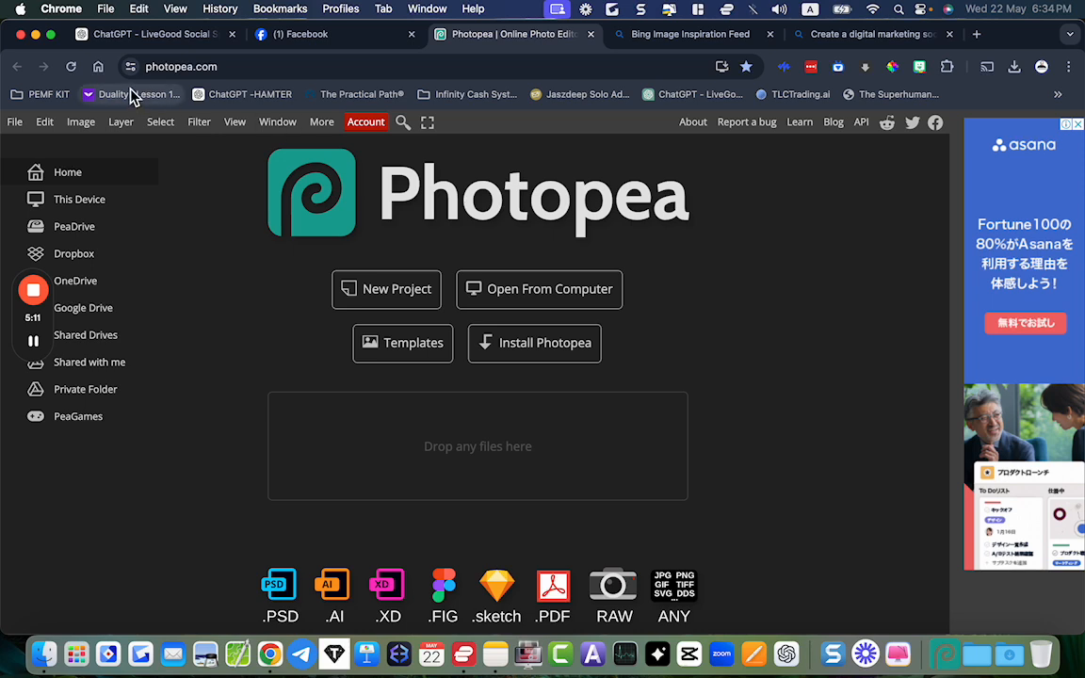
{"action": "left_click", "coordinate": [141, 66]}
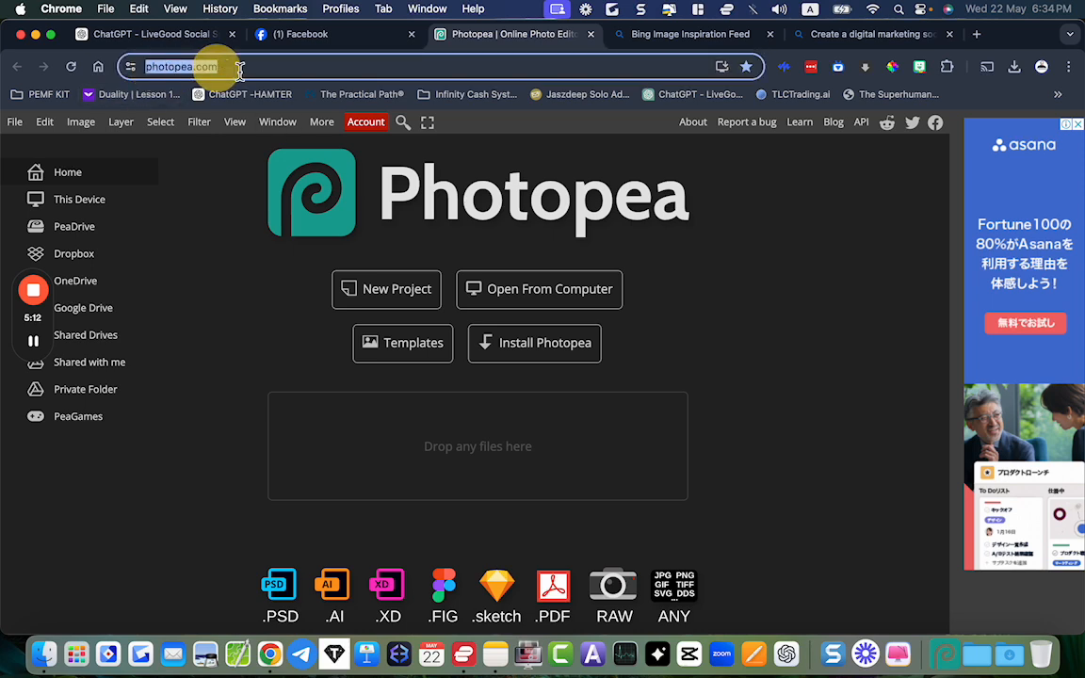
{"action": "left_click", "coordinate": [296, 363]}
{"action": "right_click", "coordinate": [303, 367]}
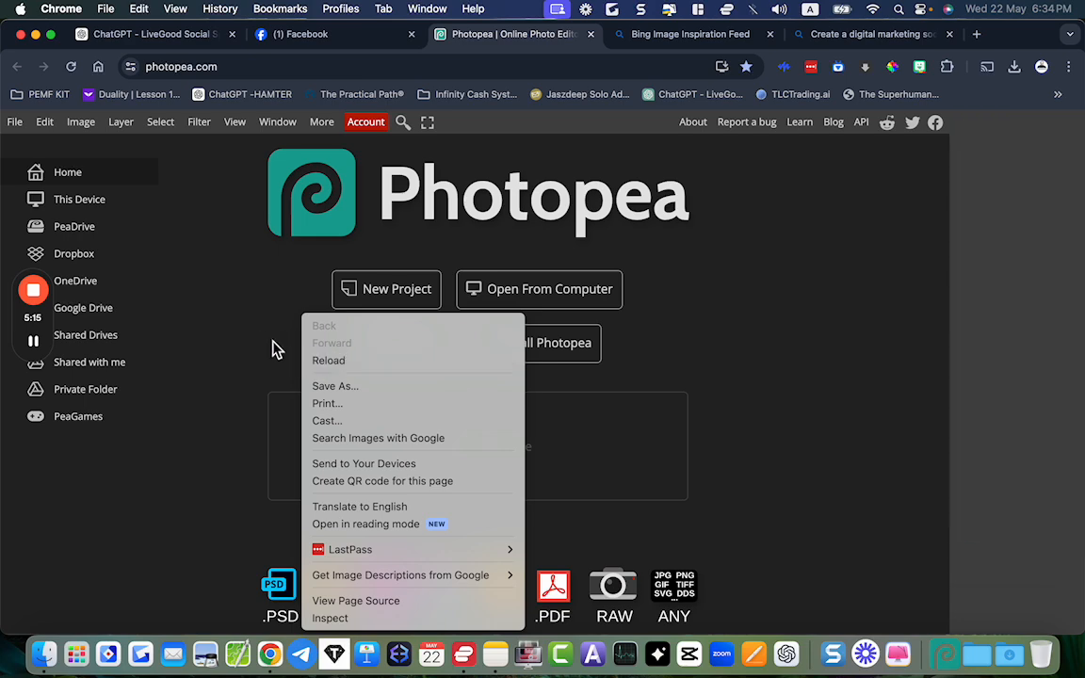
{"action": "left_click", "coordinate": [264, 335]}
{"action": "key", "text": "super+v"}
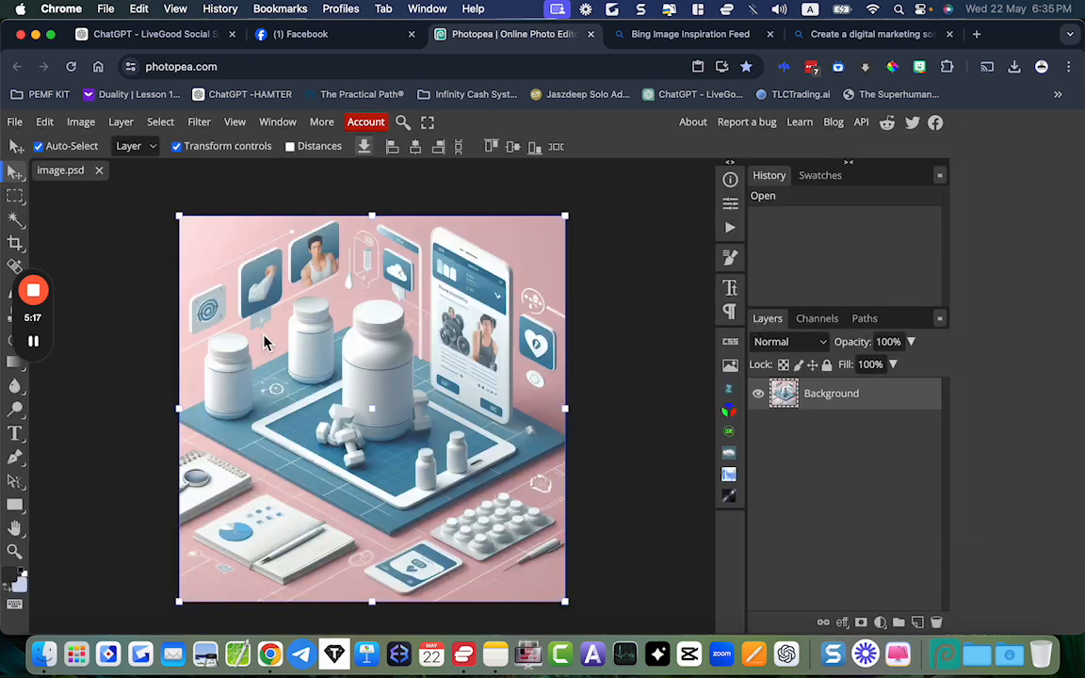
{"action": "scroll", "coordinate": [337, 377], "scroll_direction": "up", "scroll_amount": 3}
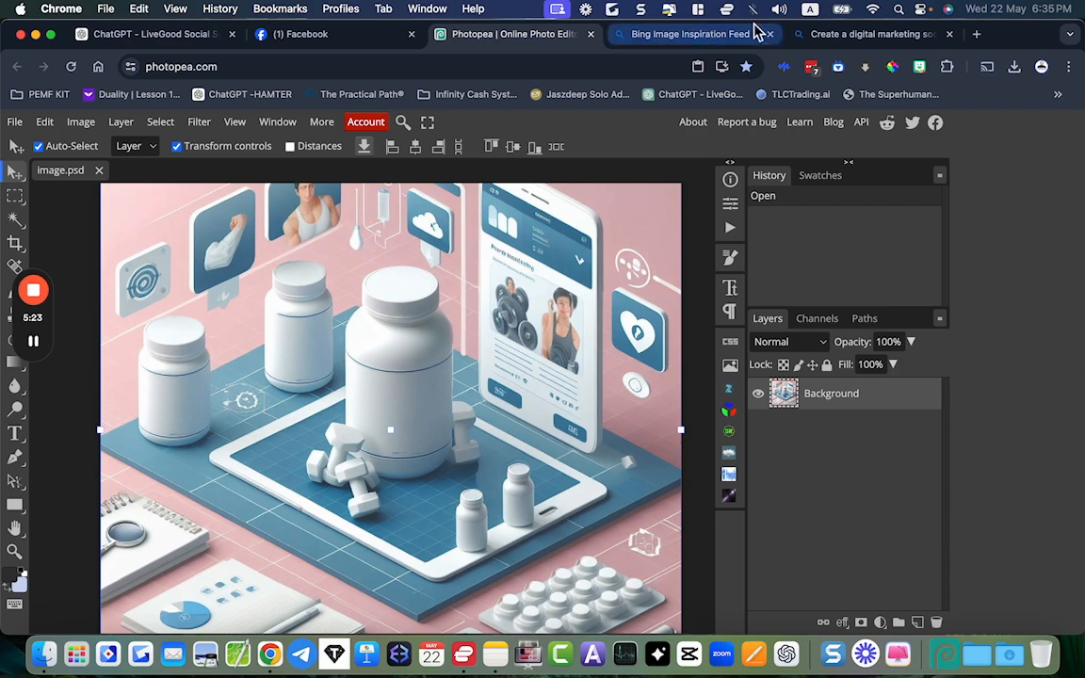
- Open the LiveGood member site at livegood.com/login in a new browser tab and move the recorder controls off the site navigation
{"action": "left_click", "coordinate": [979, 40]}
{"action": "type", "text": "liv"}
{"action": "key", "text": "Return"}
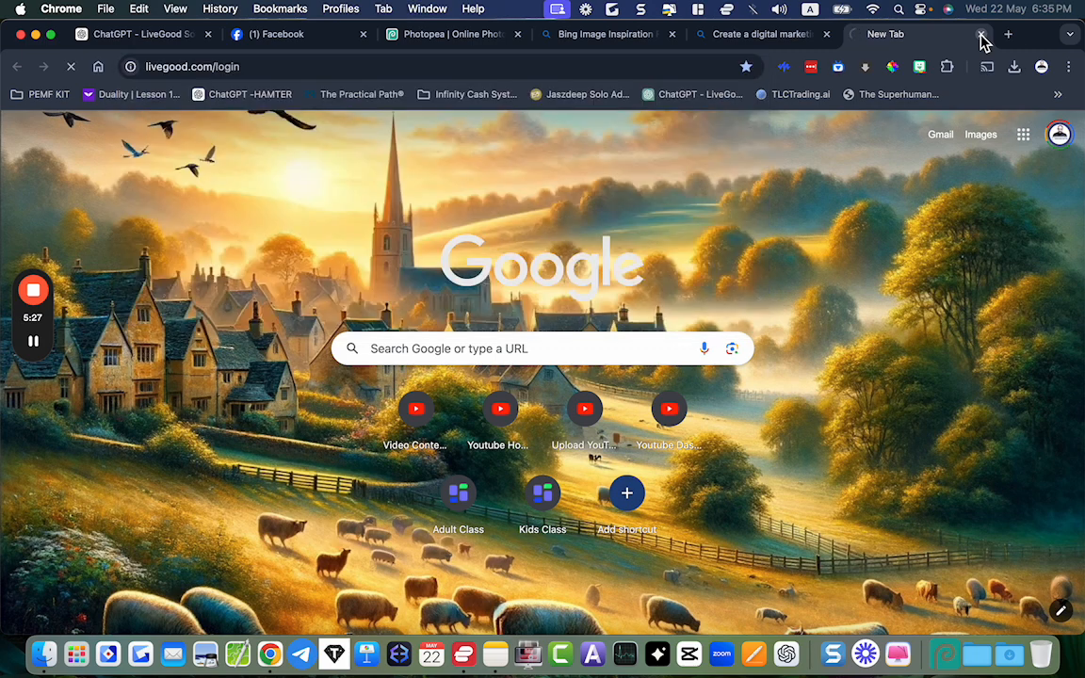
{"action": "scroll", "coordinate": [331, 285], "scroll_direction": "down", "scroll_amount": 1}
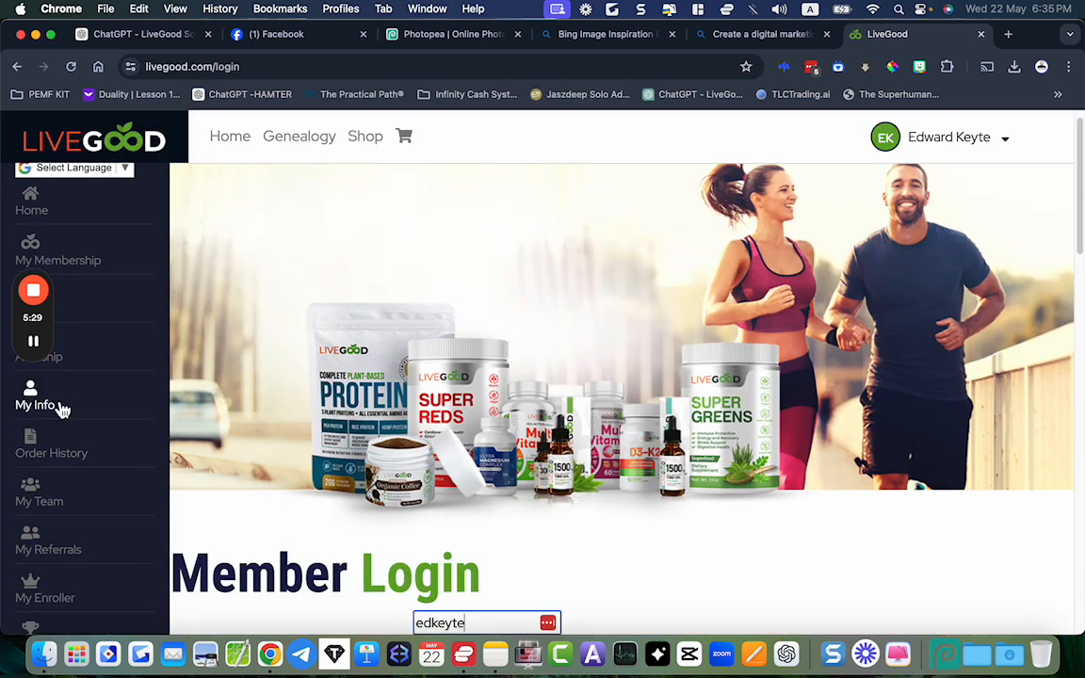
{"action": "scroll", "coordinate": [57, 484], "scroll_direction": "down", "scroll_amount": 3}
{"action": "scroll", "coordinate": [54, 489], "scroll_direction": "up", "scroll_amount": 4}
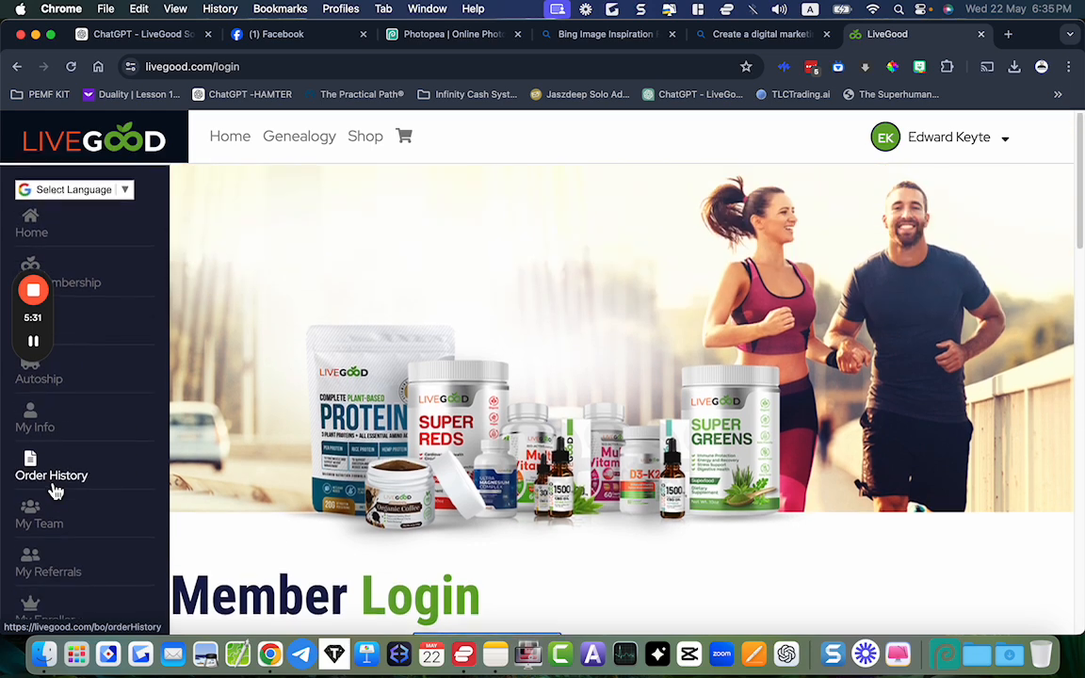
{"action": "mouse_move", "coordinate": [53, 313]}
{"action": "left_click_drag", "start_coordinate": [56, 318], "coordinate": [1058, 285]}
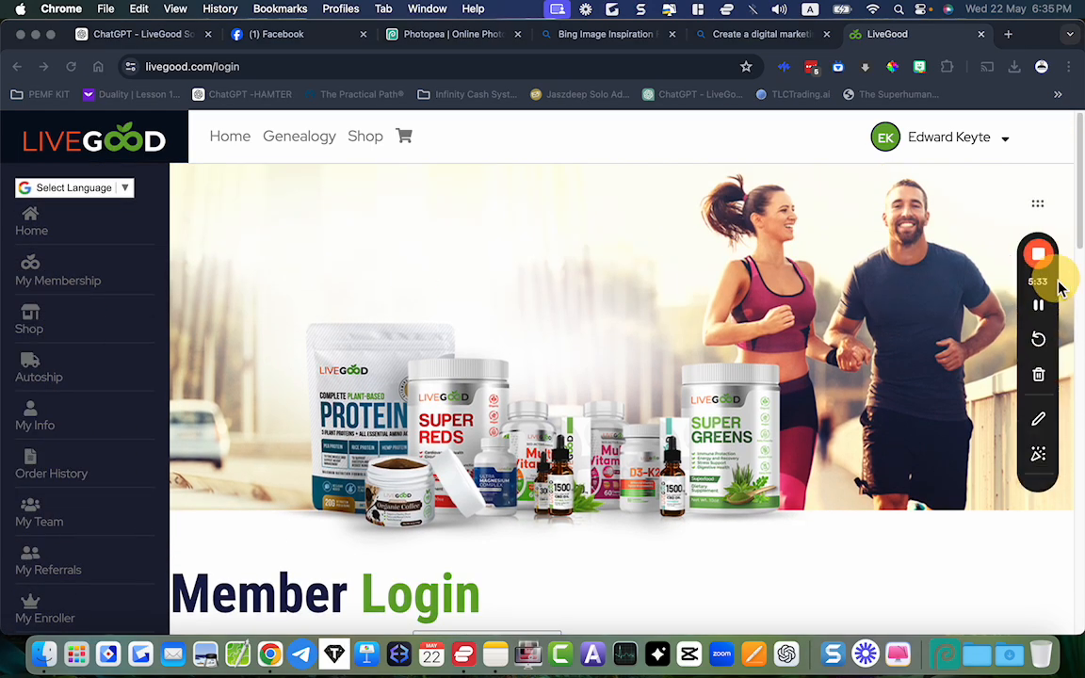
- Open the LiveGood shop and copy the Complete Plant-Based Protein product image
{"action": "left_click", "coordinate": [44, 331]}
{"action": "scroll", "coordinate": [499, 345], "scroll_direction": "down", "scroll_amount": 6}
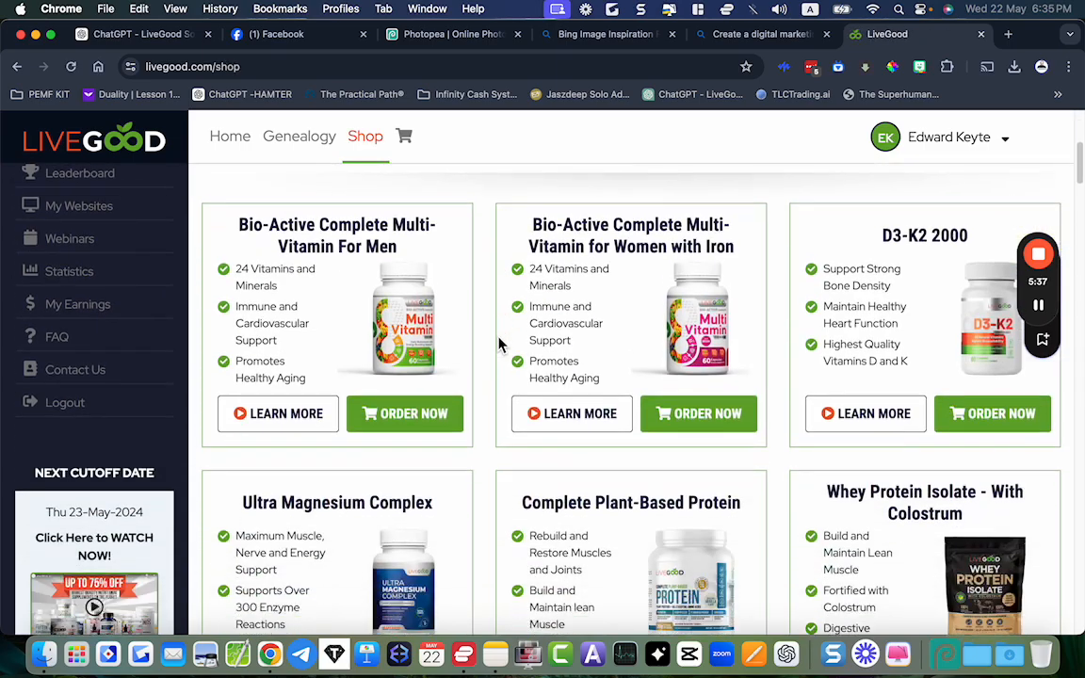
{"action": "right_click", "coordinate": [701, 337]}
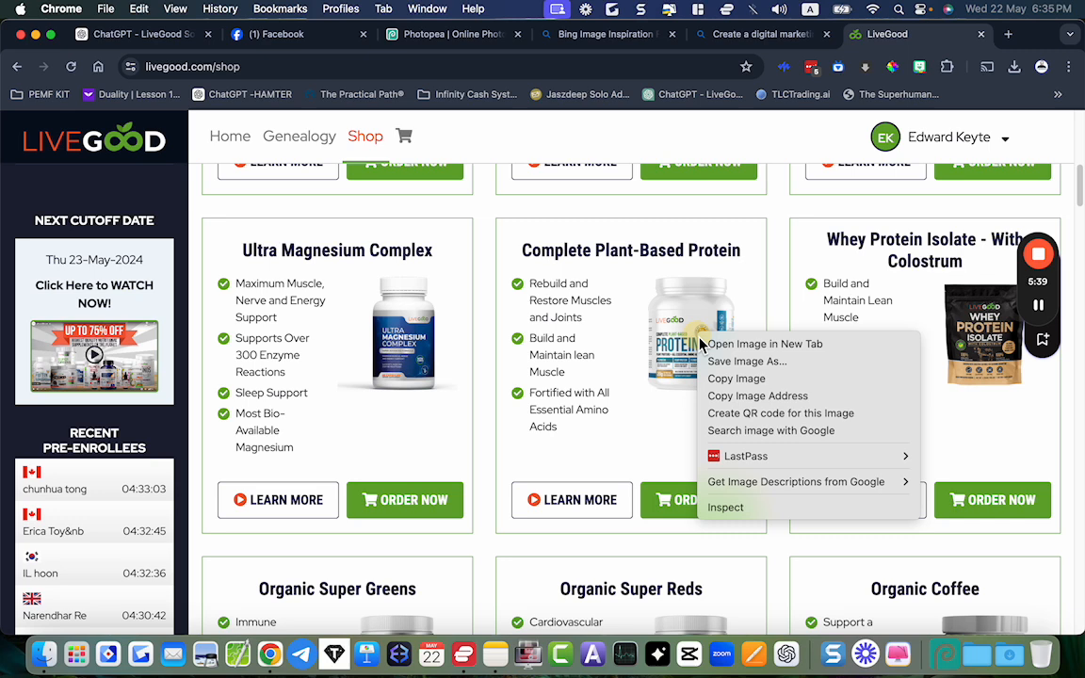
{"action": "left_click", "coordinate": [736, 379]}
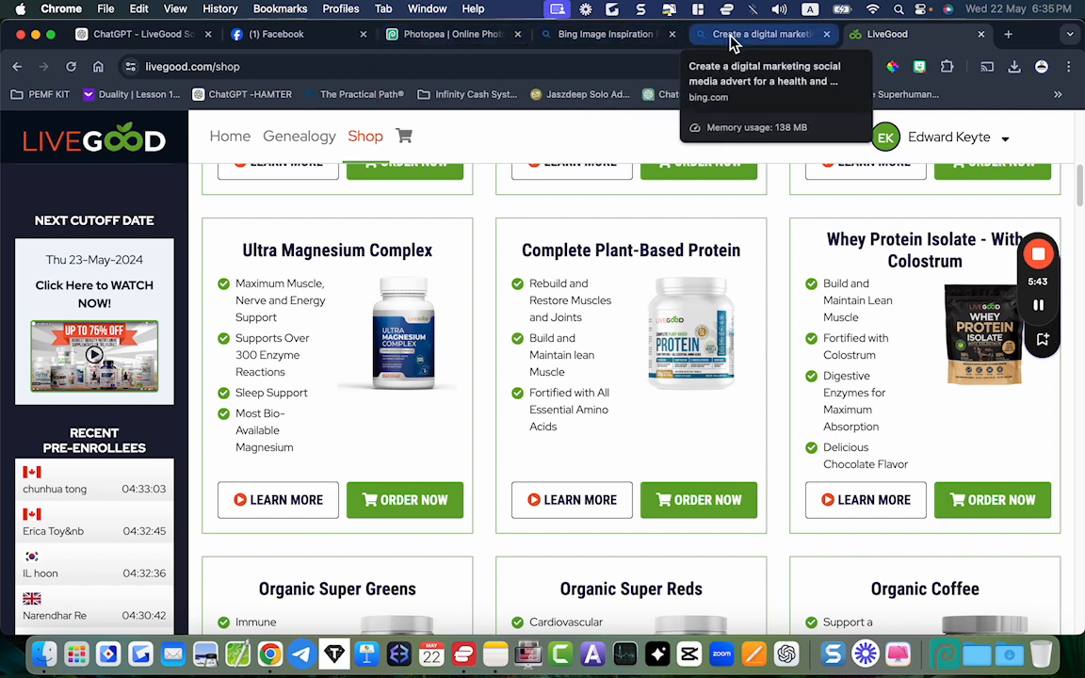
- Paste the protein tub image into the Photopea document as a new layer and shift it slightly upward
{"action": "left_click", "coordinate": [434, 37]}
{"action": "key", "text": "super+v"}
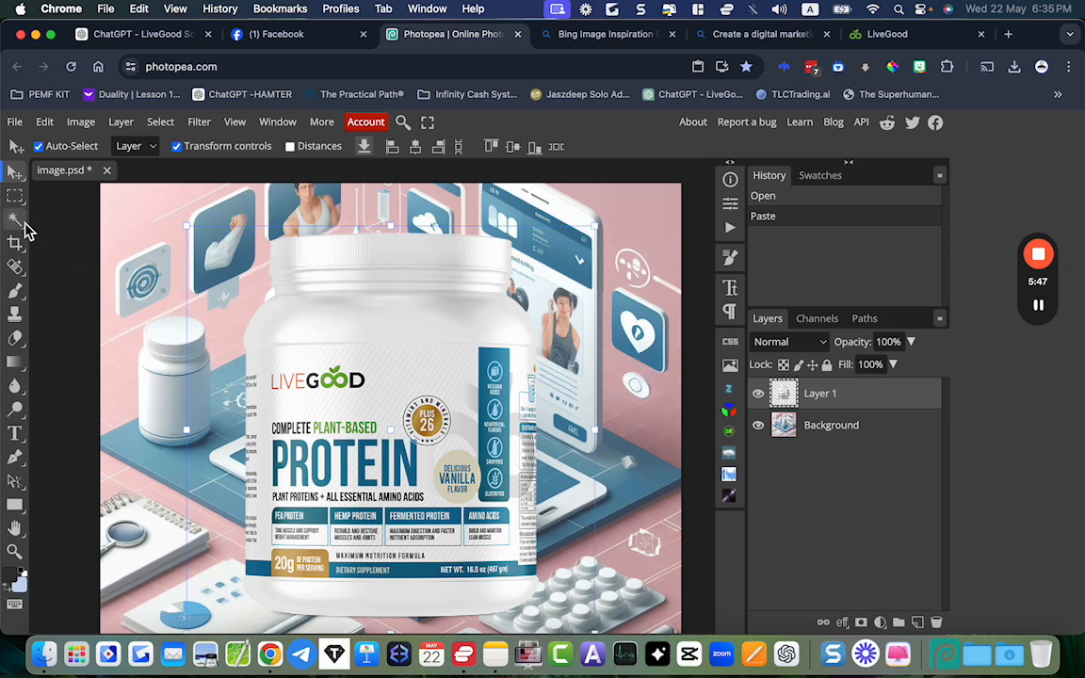
{"action": "scroll", "coordinate": [301, 353], "scroll_direction": "down", "scroll_amount": 3}
{"action": "mouse_move", "coordinate": [343, 402]}
{"action": "left_mouse_down"}
{"action": "mouse_move", "coordinate": [412, 390]}
{"action": "mouse_move", "coordinate": [273, 356]}
{"action": "mouse_move", "coordinate": [352, 402]}
{"action": "mouse_move", "coordinate": [334, 381]}
{"action": "mouse_move", "coordinate": [348, 384]}
{"action": "left_mouse_up"}
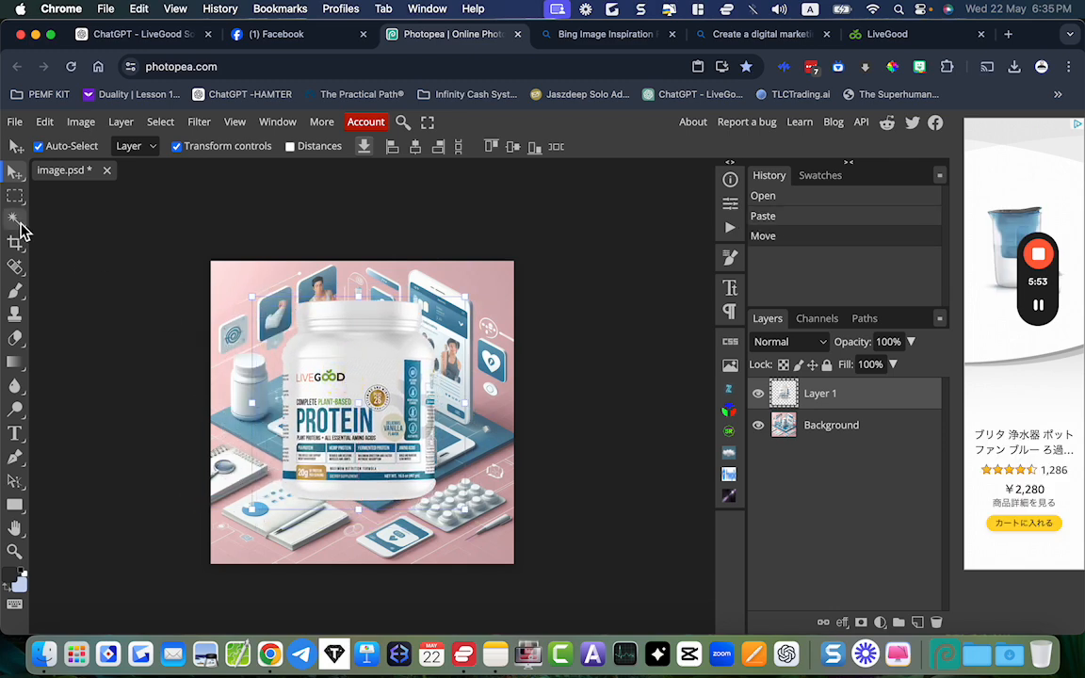
- Select the label area of the protein tub with a rectangular selection and copy it to a separate layer
{"action": "left_click", "coordinate": [14, 197]}
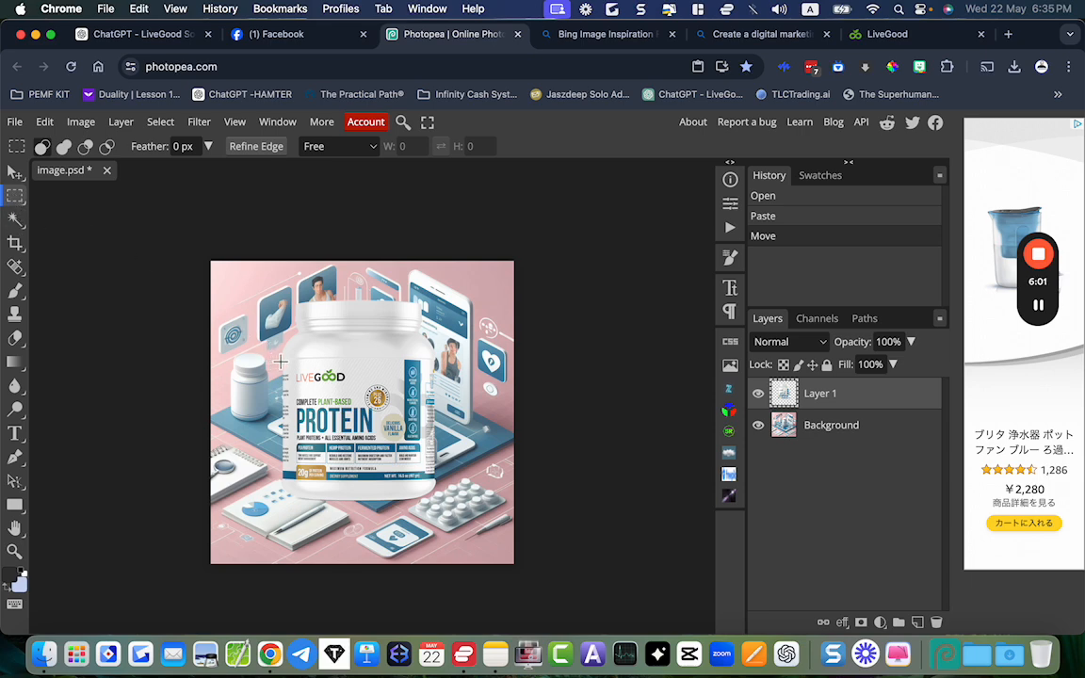
{"action": "left_click_drag", "start_coordinate": [284, 361], "coordinate": [440, 480]}
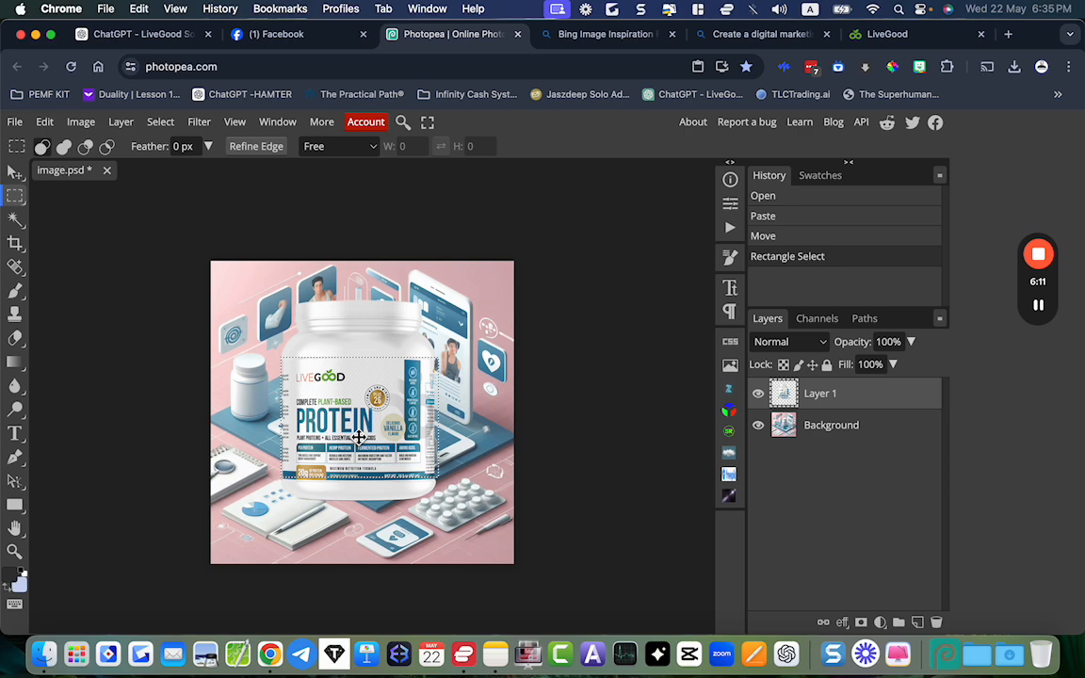
{"action": "key", "text": "super+j"}
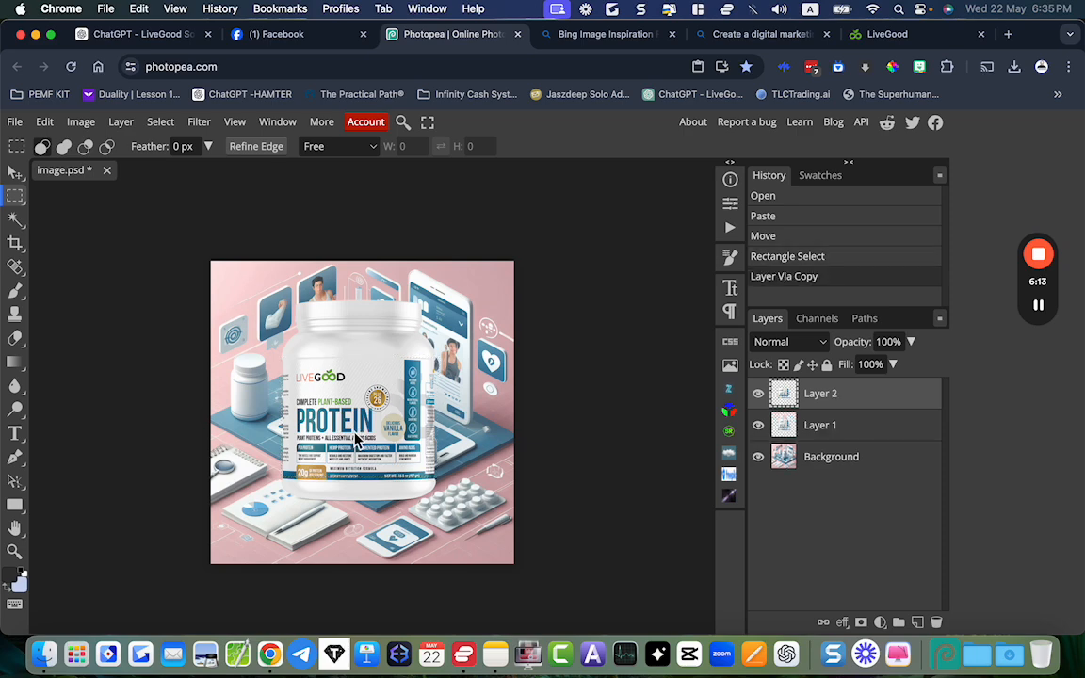
- Hide the full protein tub layer and move it beneath the Background, leaving the label layer selected
{"action": "left_click", "coordinate": [759, 426]}
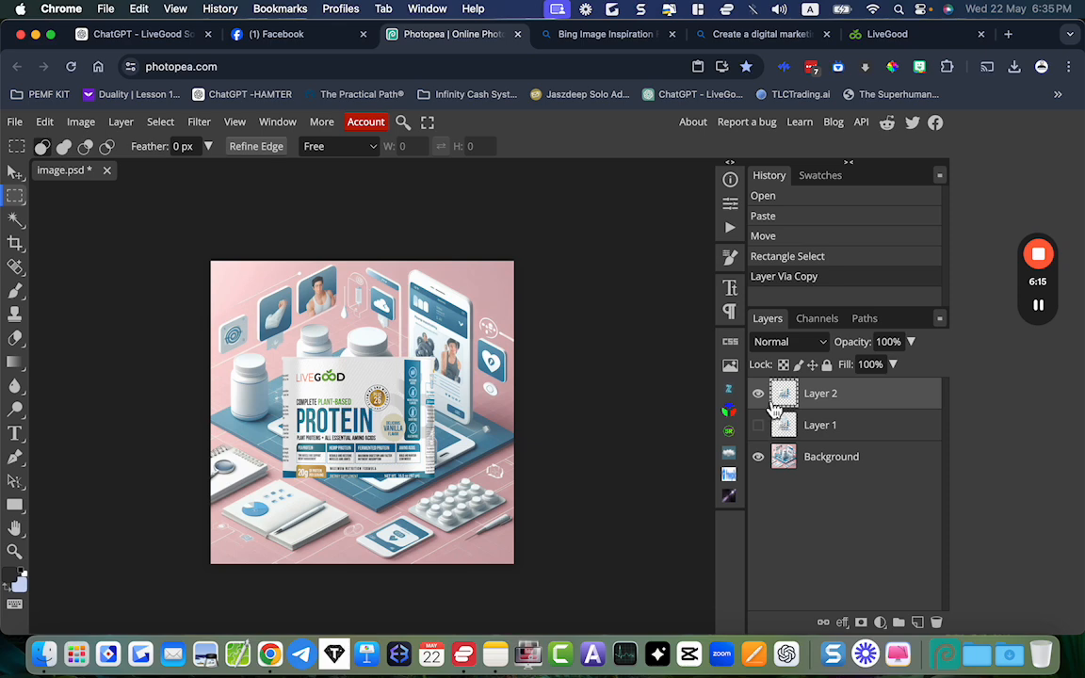
{"action": "mouse_move", "coordinate": [809, 439]}
{"action": "left_mouse_down"}
{"action": "mouse_move", "coordinate": [787, 472]}
{"action": "mouse_move", "coordinate": [796, 440]}
{"action": "left_mouse_up"}
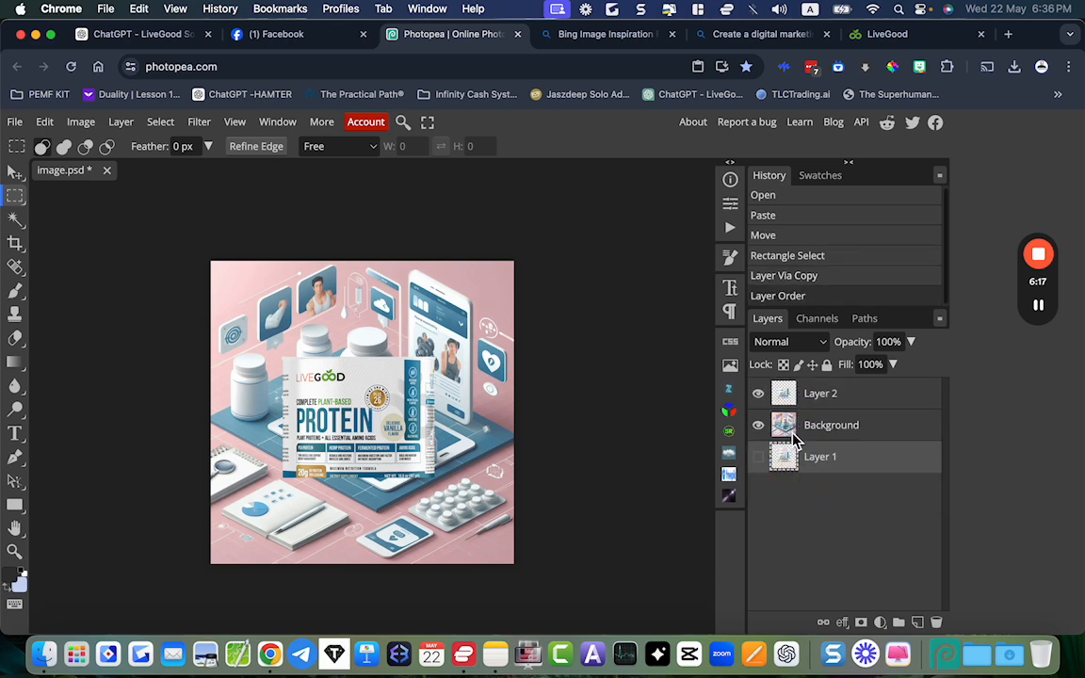
{"action": "left_click", "coordinate": [786, 400]}
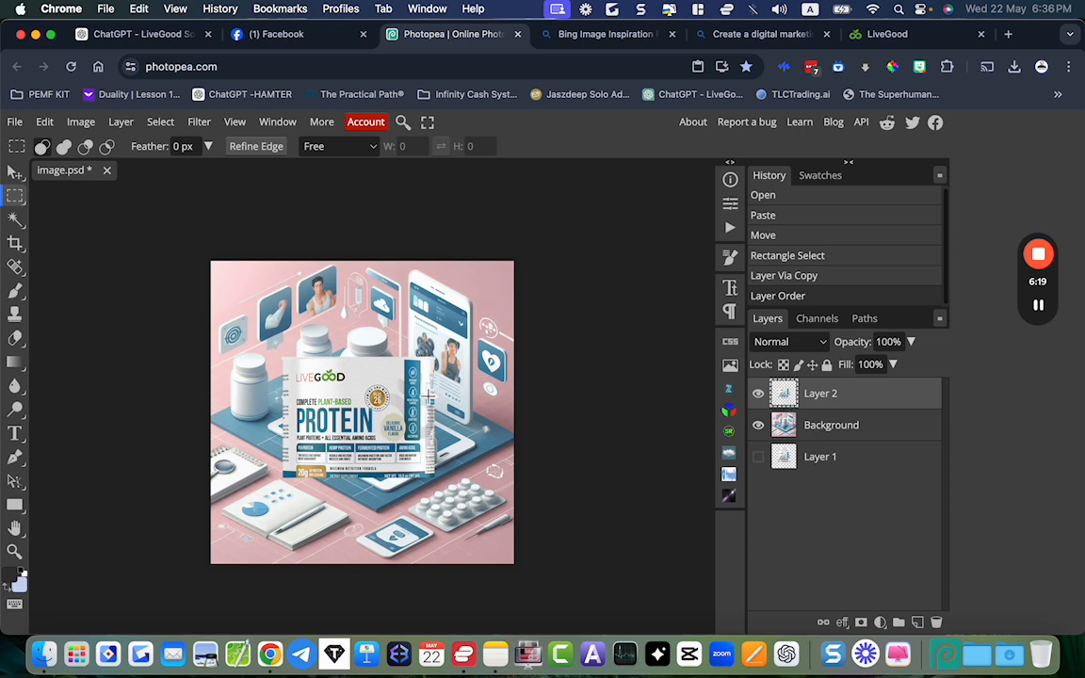
- Scale the label proportionally to about 36.7% and position it across the front of the large white bottle
{"action": "left_click", "coordinate": [15, 172]}
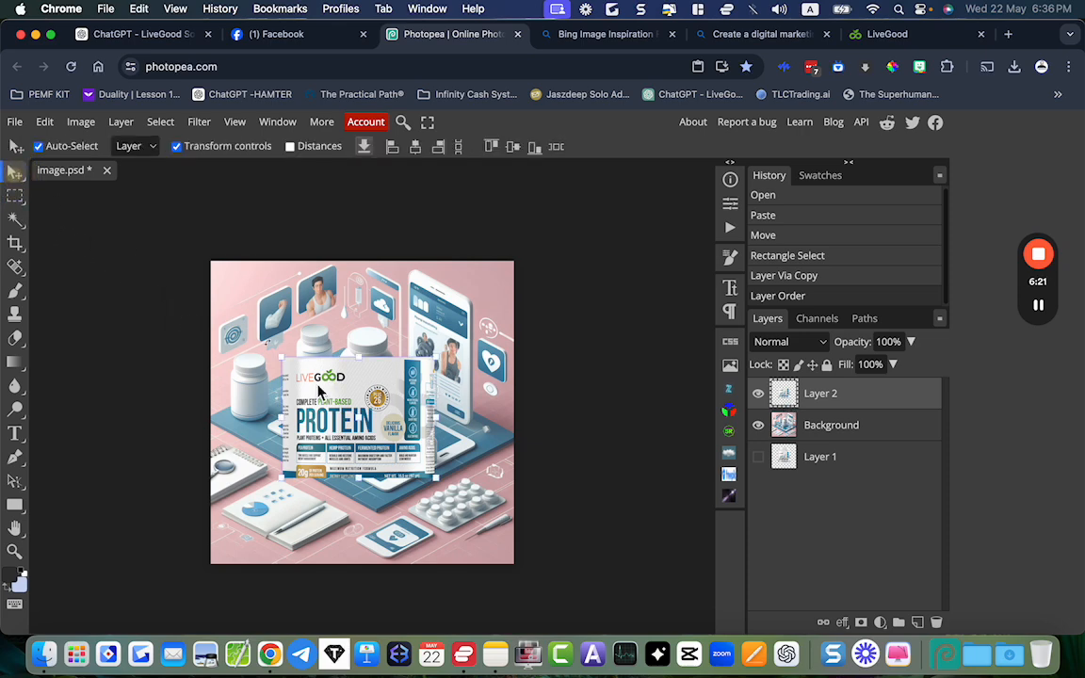
{"action": "left_click_drag", "start_coordinate": [284, 359], "coordinate": [356, 405]}
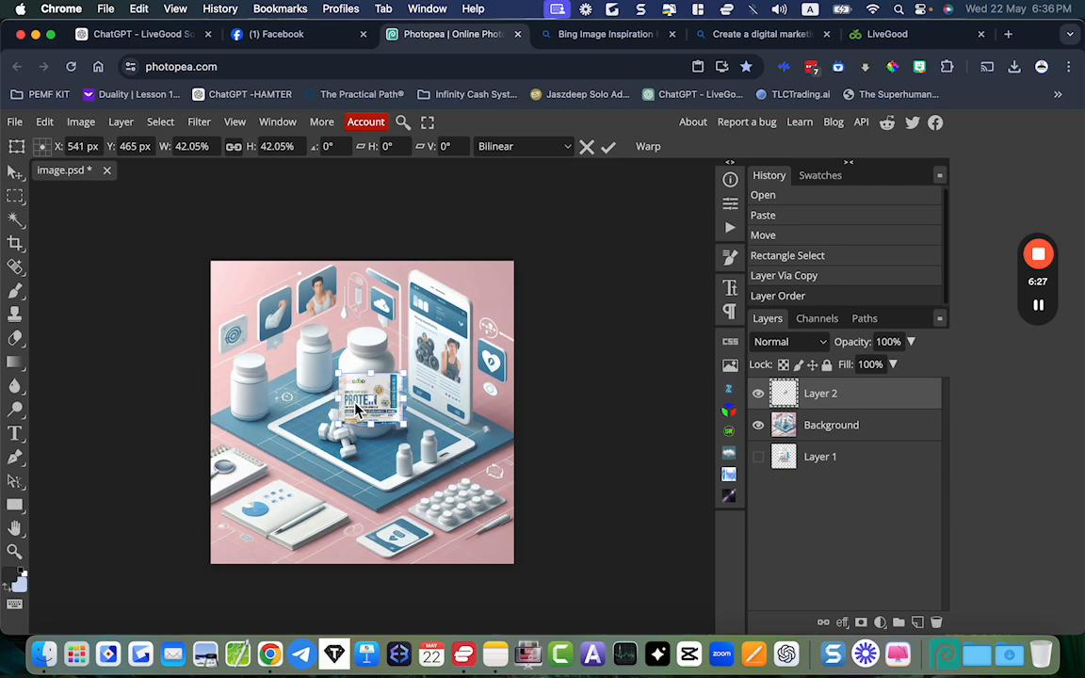
{"action": "scroll", "coordinate": [356, 405], "scroll_direction": "up", "scroll_amount": 5}
{"action": "left_click_drag", "start_coordinate": [367, 399], "coordinate": [367, 428]}
{"action": "left_click_drag", "start_coordinate": [537, 427], "coordinate": [507, 424]}
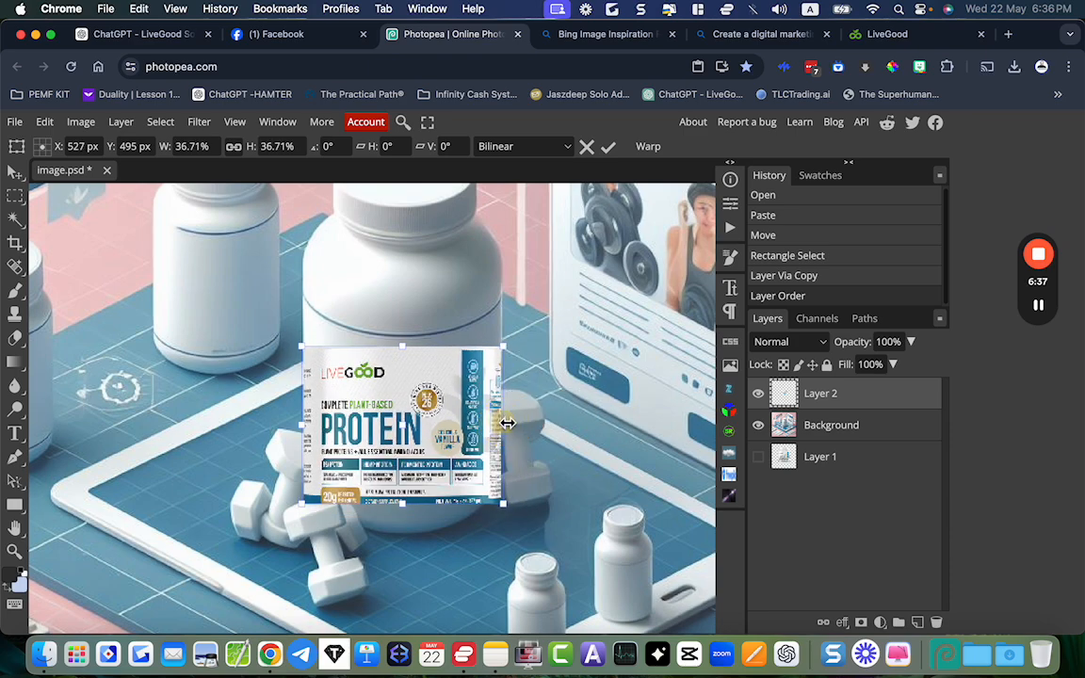
{"action": "left_click_drag", "start_coordinate": [410, 394], "coordinate": [412, 387]}
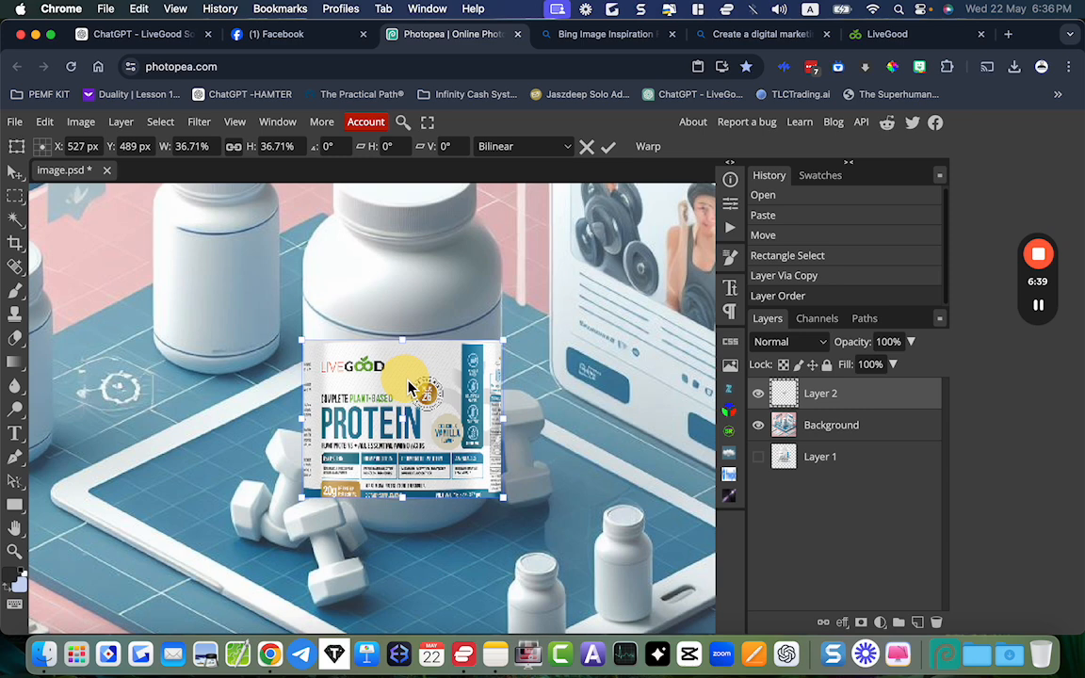
{"action": "left_click", "coordinate": [608, 148]}
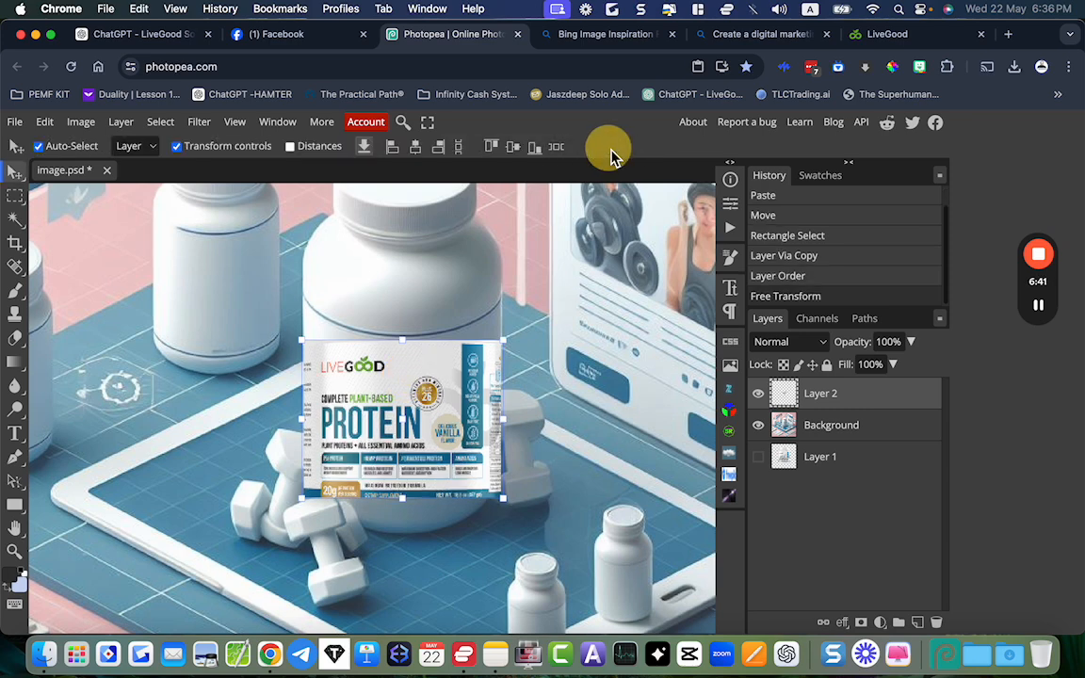
- Start a free transform on the protein label layer and apply the Cylinder warp style
{"action": "left_click", "coordinate": [44, 123]}
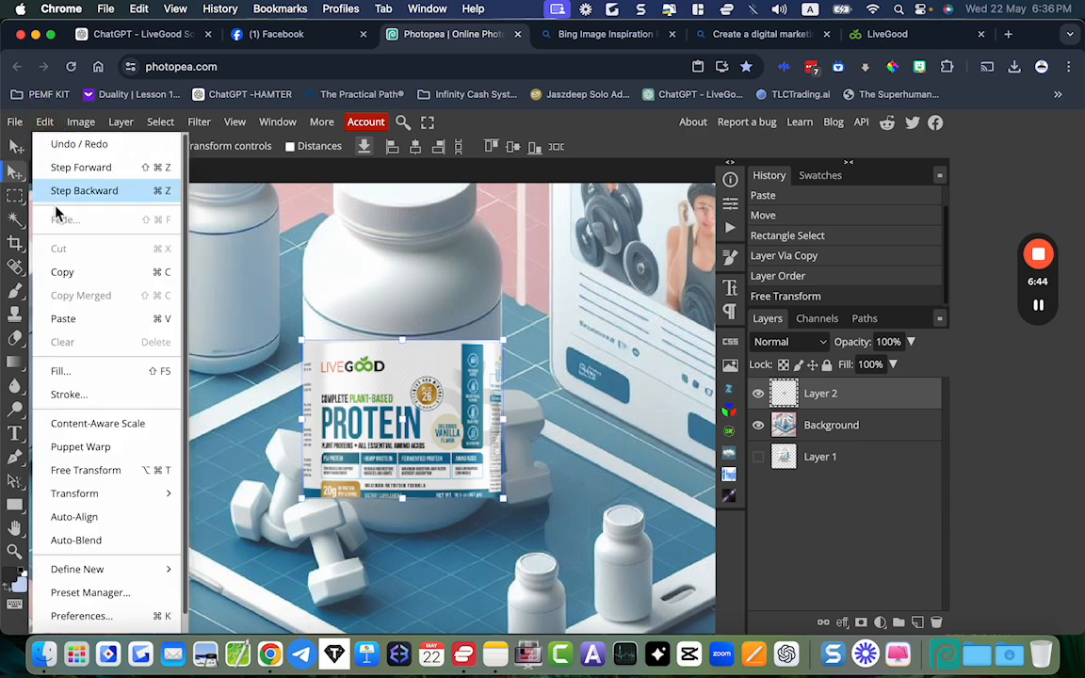
{"action": "left_click", "coordinate": [85, 471]}
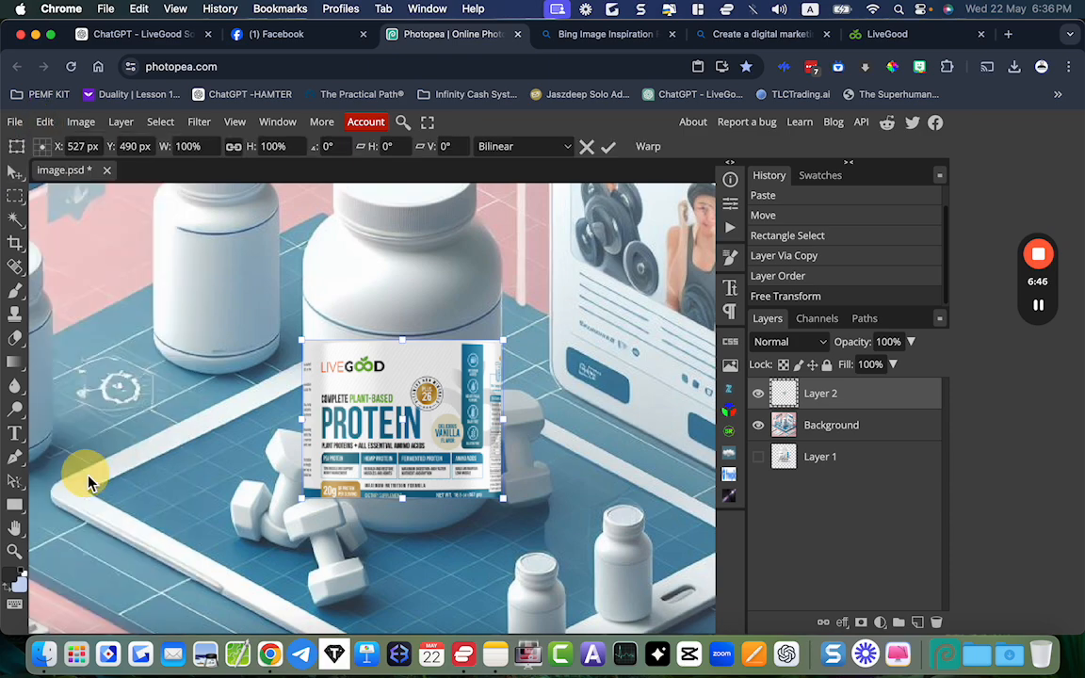
{"action": "left_click", "coordinate": [648, 151]}
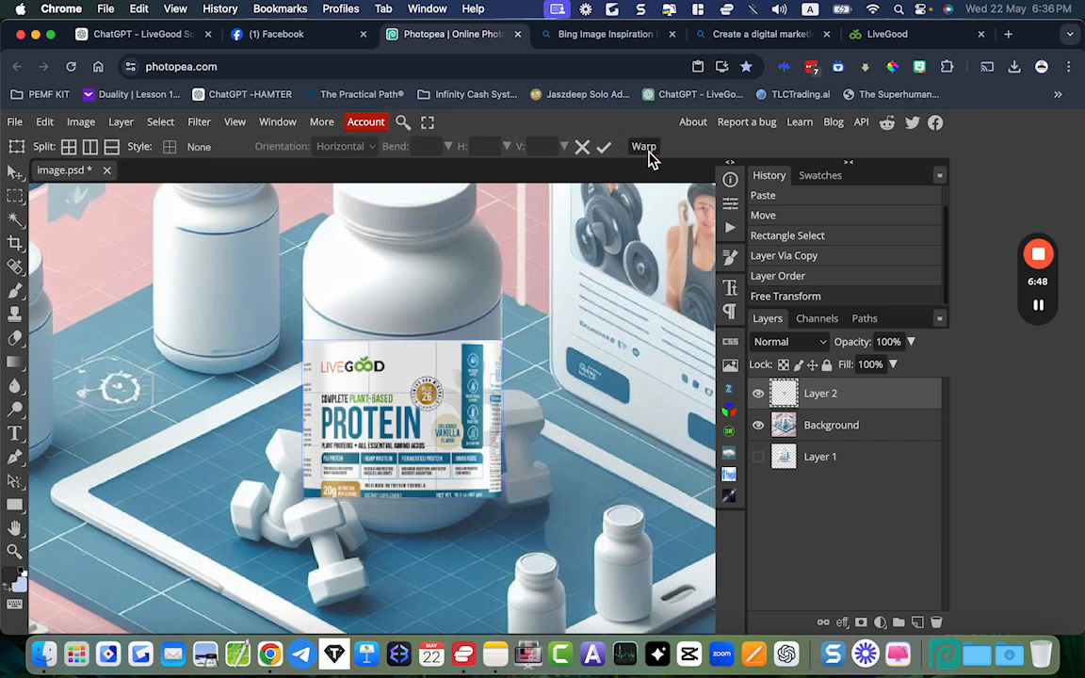
{"action": "left_click", "coordinate": [193, 148]}
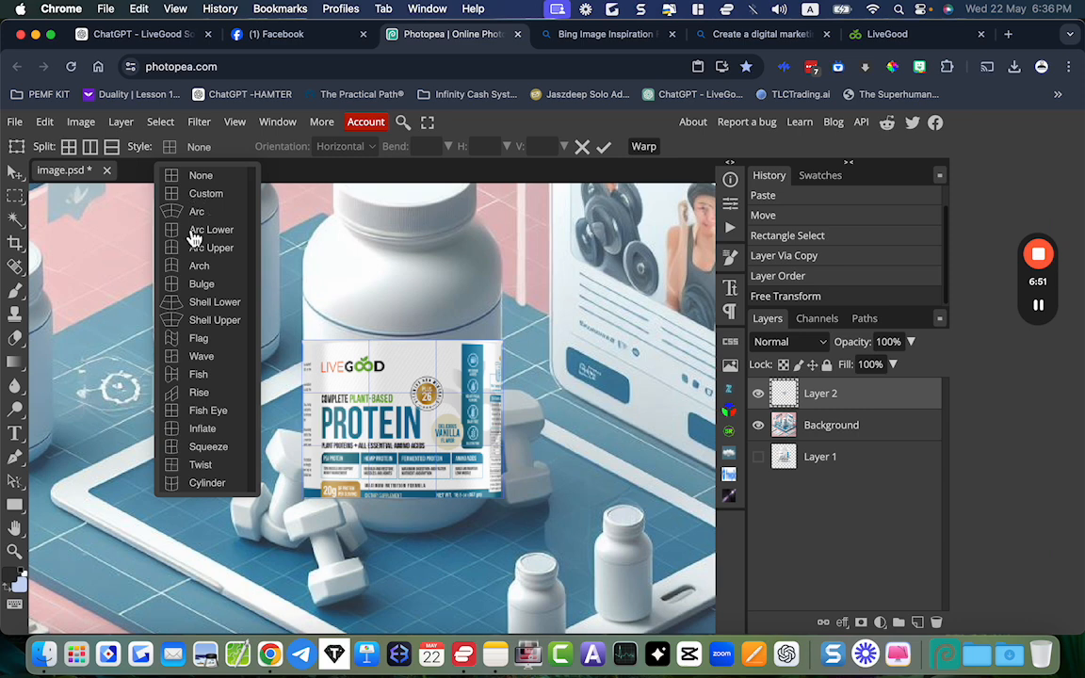
{"action": "left_click", "coordinate": [203, 483]}
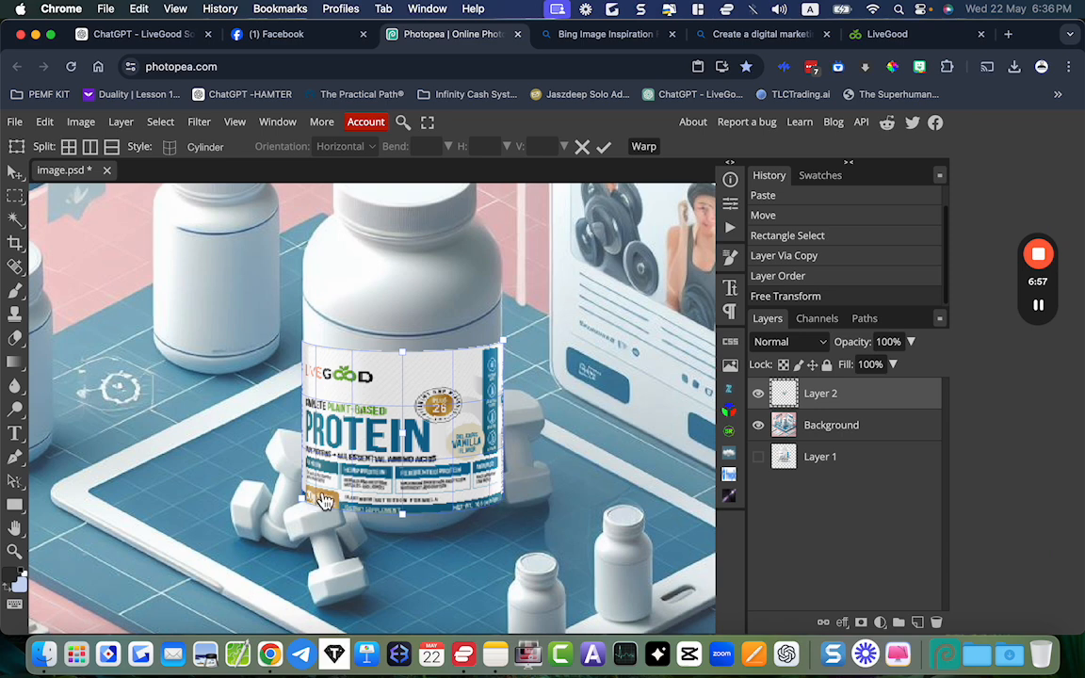
- Bend the cylinder warp so the label's upper and lower edges follow the large bottle's curvature, and apply it
{"action": "left_click_drag", "start_coordinate": [509, 352], "coordinate": [504, 327]}
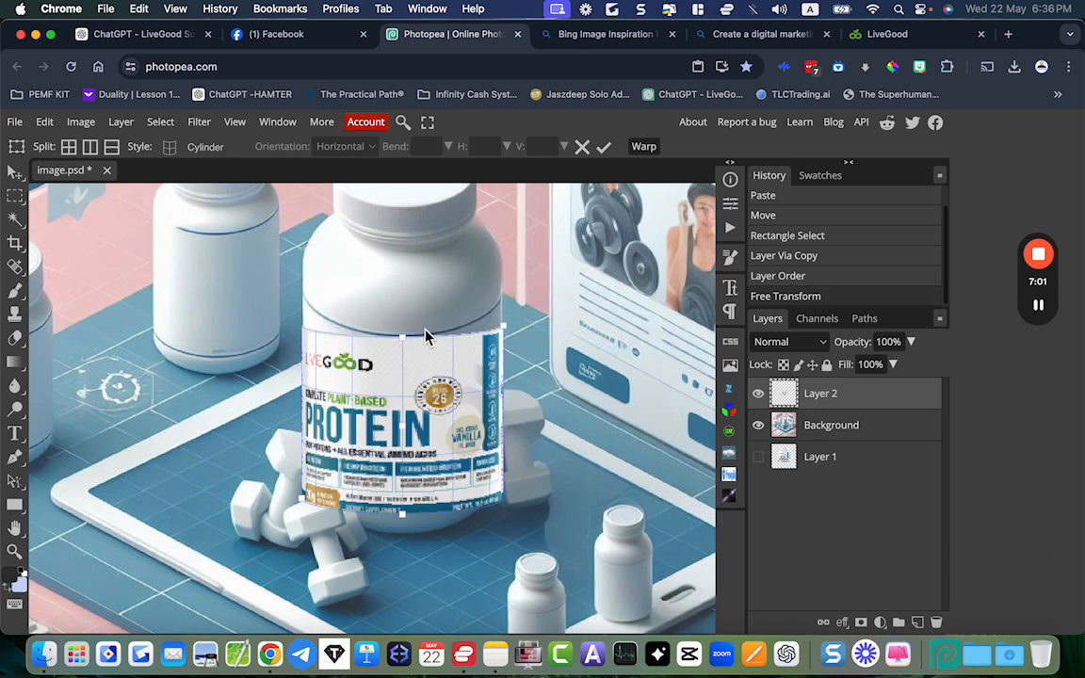
{"action": "left_click_drag", "start_coordinate": [307, 510], "coordinate": [312, 490]}
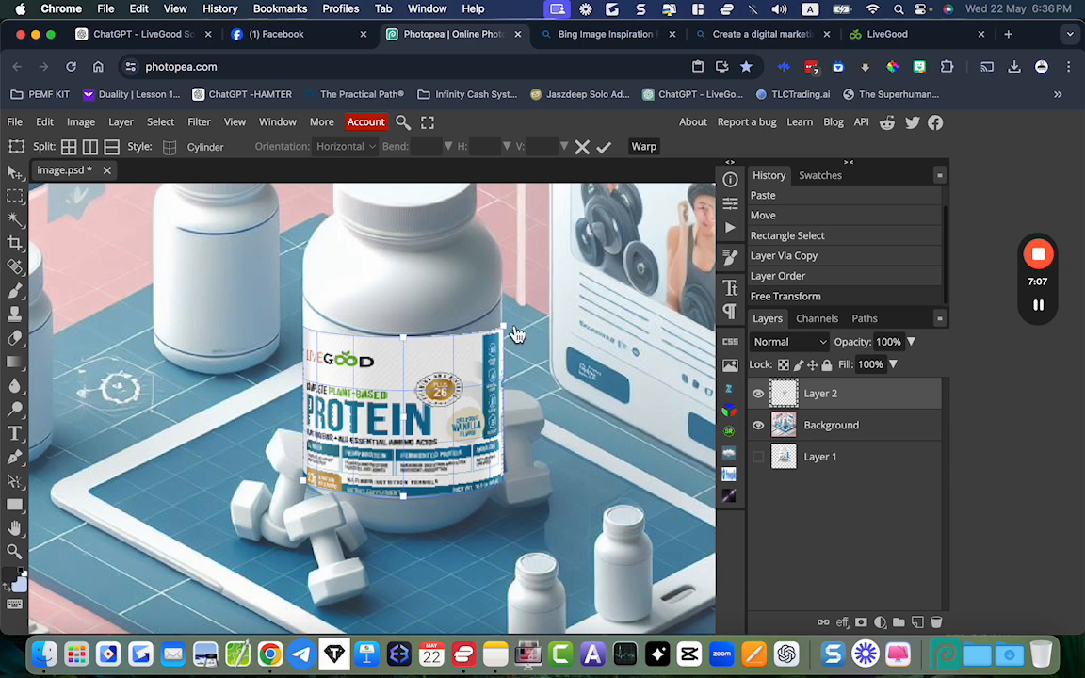
{"action": "left_click_drag", "start_coordinate": [512, 329], "coordinate": [510, 311]}
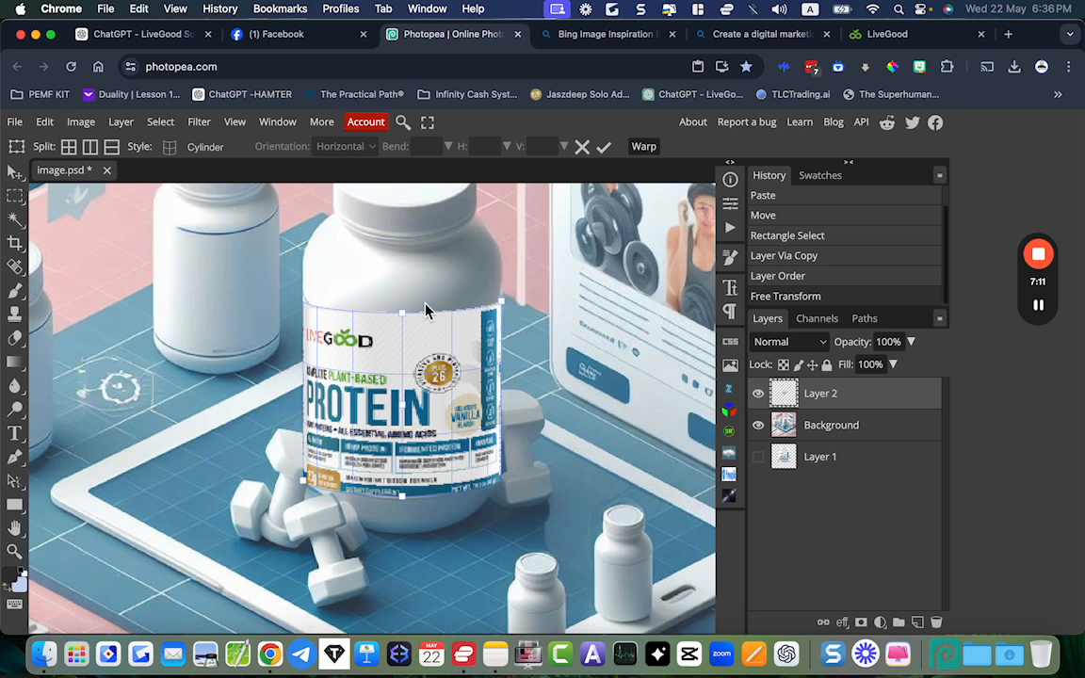
{"action": "left_click_drag", "start_coordinate": [406, 319], "coordinate": [412, 356]}
{"action": "left_click_drag", "start_coordinate": [508, 311], "coordinate": [508, 306]}
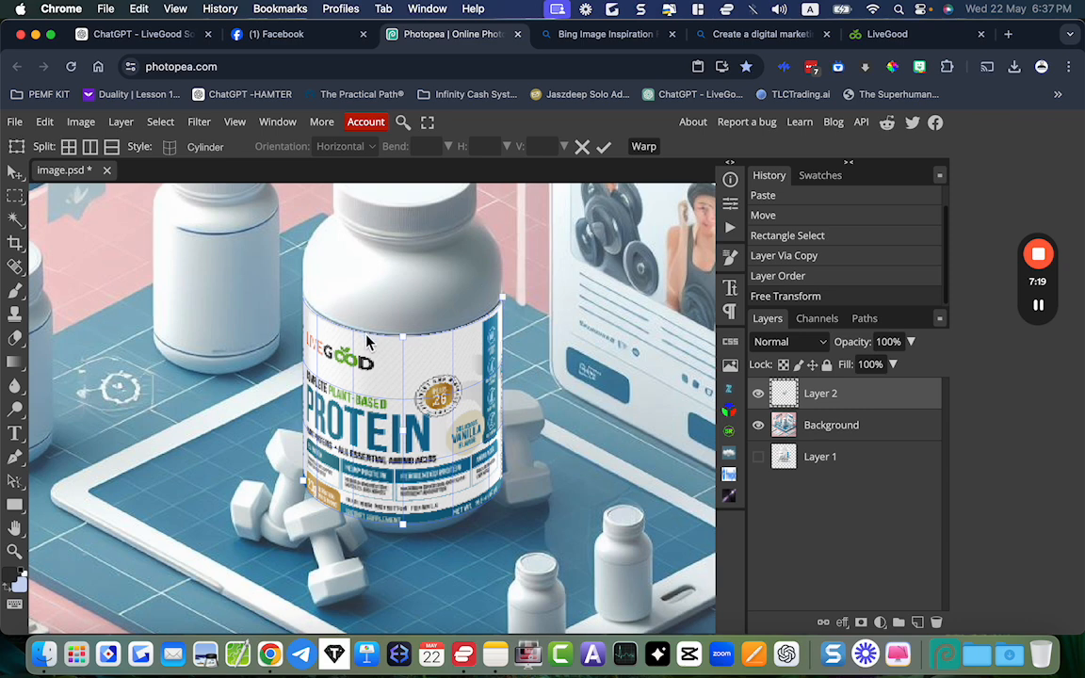
{"action": "left_click_drag", "start_coordinate": [411, 347], "coordinate": [412, 347]}
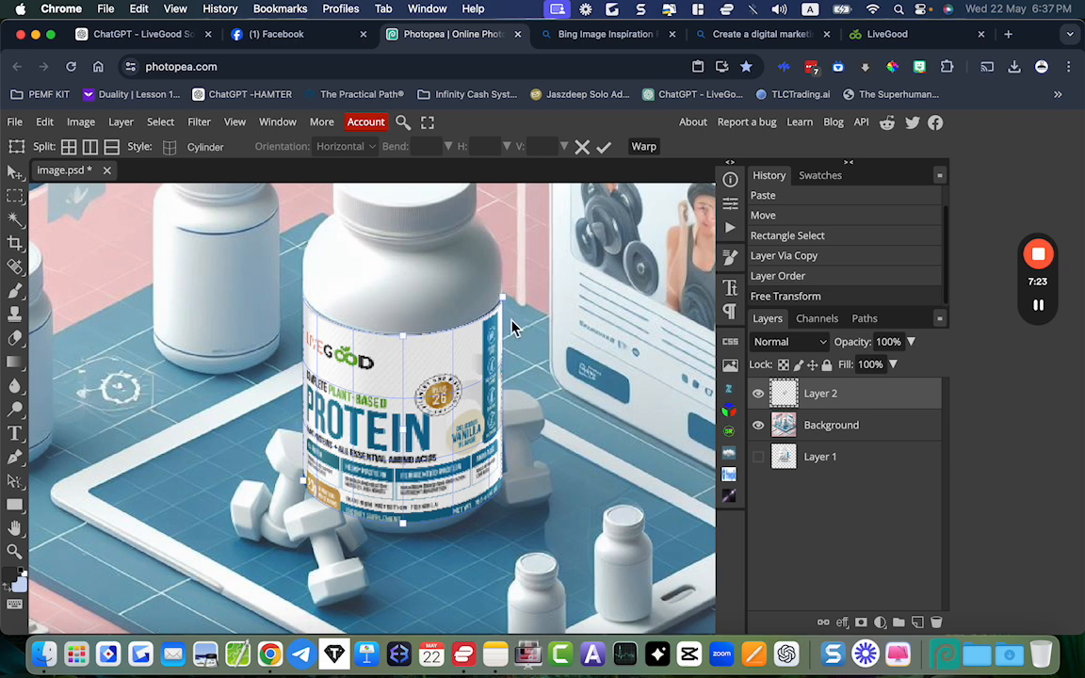
{"action": "left_click_drag", "start_coordinate": [316, 487], "coordinate": [314, 476]}
{"action": "left_click_drag", "start_coordinate": [502, 298], "coordinate": [502, 296]}
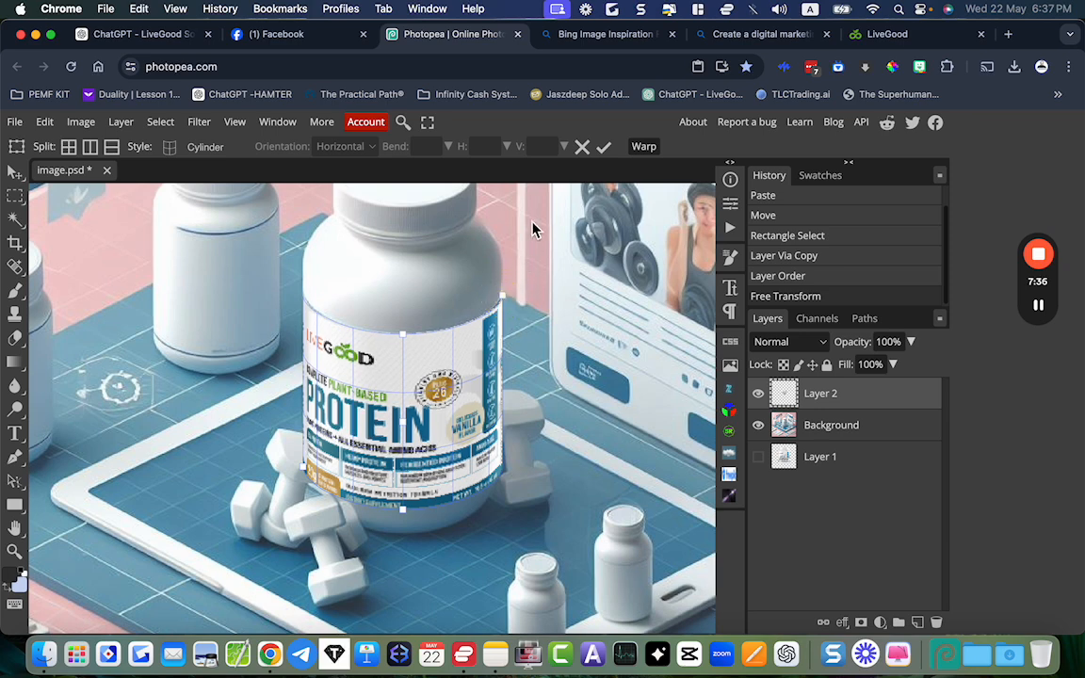
{"action": "left_click", "coordinate": [603, 146]}
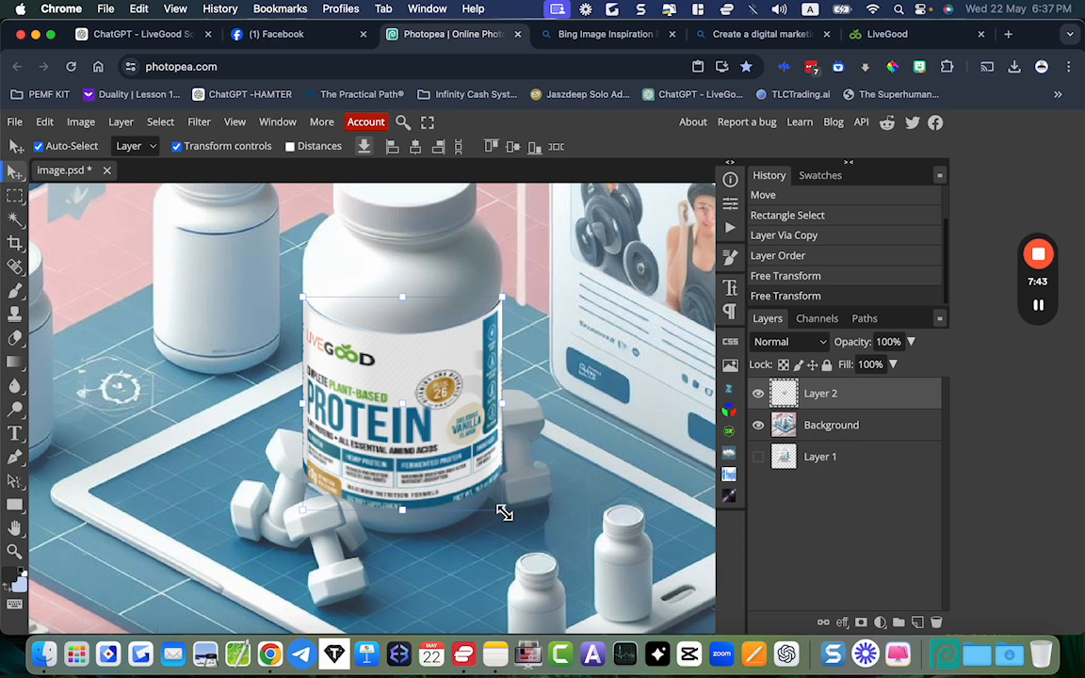
- Distort the warped label by moving its lower corners up and slightly inward to match the bottle's taper, and apply the transform
{"action": "left_click_drag", "start_coordinate": [504, 510], "coordinate": [503, 501]}
{"action": "left_click_drag", "start_coordinate": [304, 514], "coordinate": [309, 498]}
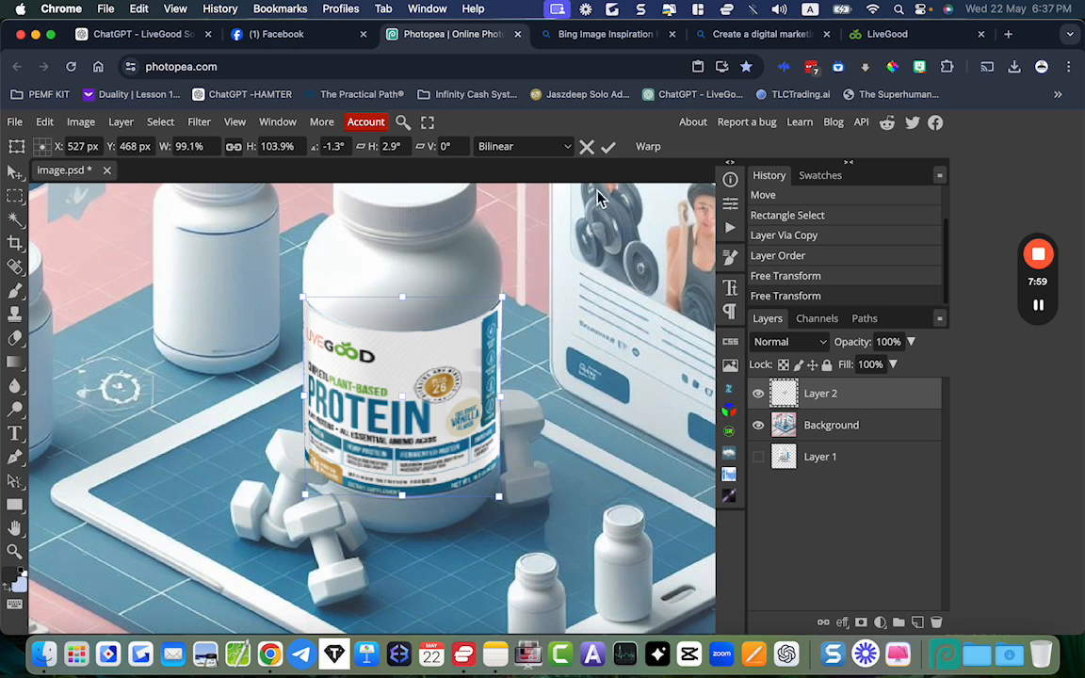
{"action": "left_click", "coordinate": [609, 147]}
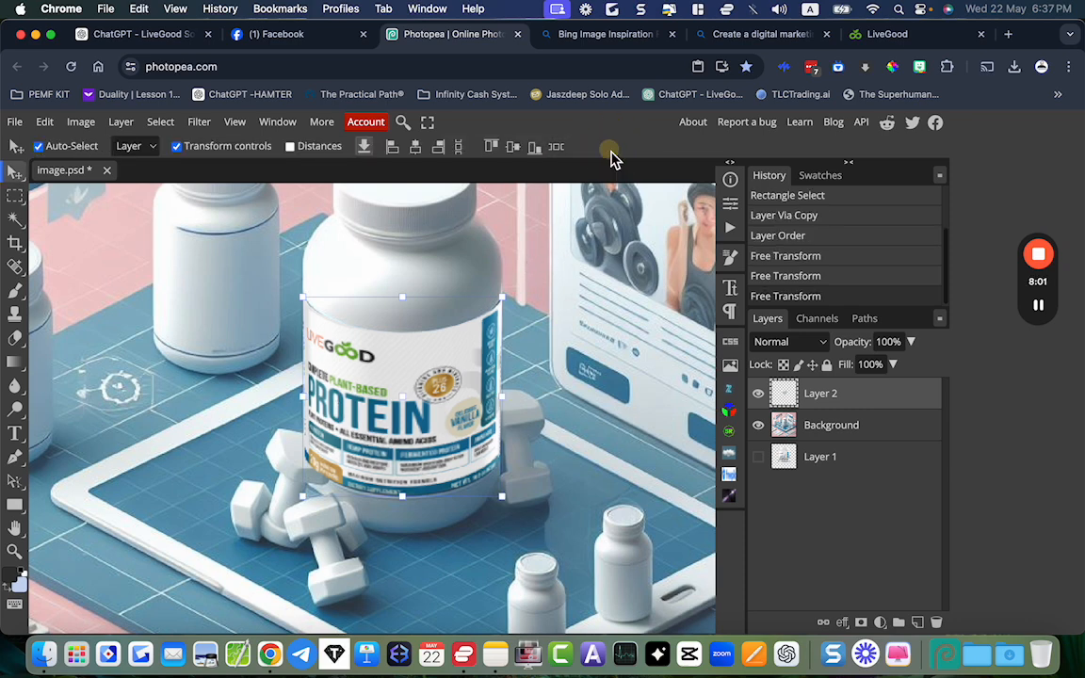
- Set the label layer's blend mode to Multiply and check how it blends with the bottle
{"action": "scroll", "coordinate": [646, 337], "scroll_direction": "down", "scroll_amount": 5}
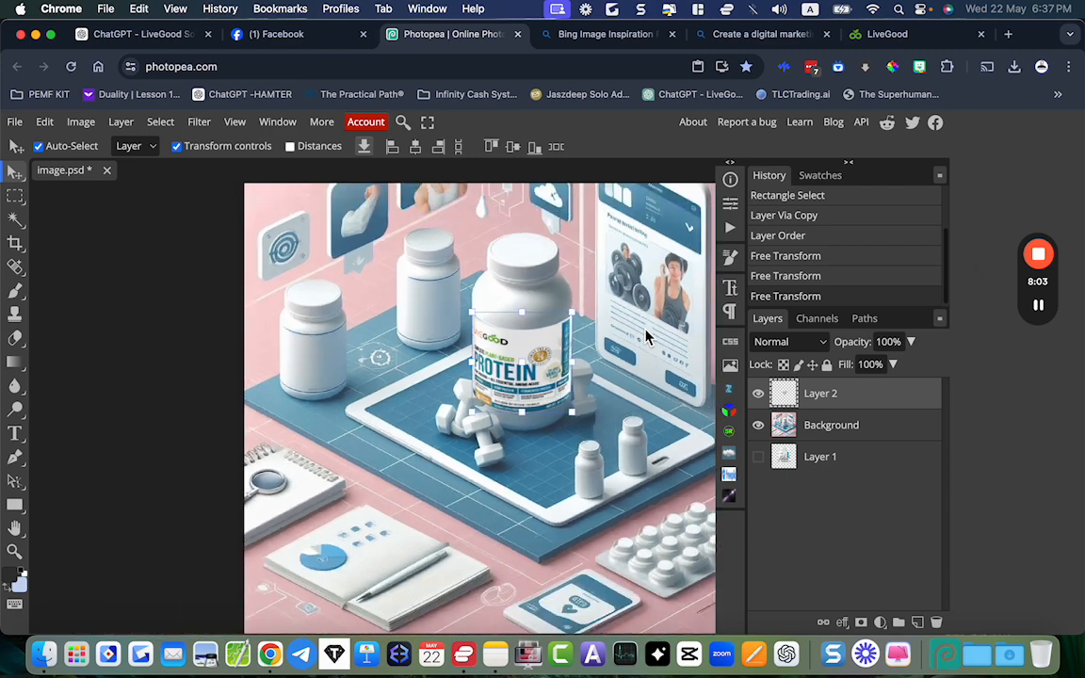
{"action": "scroll", "coordinate": [558, 400], "scroll_direction": "up", "scroll_amount": 5}
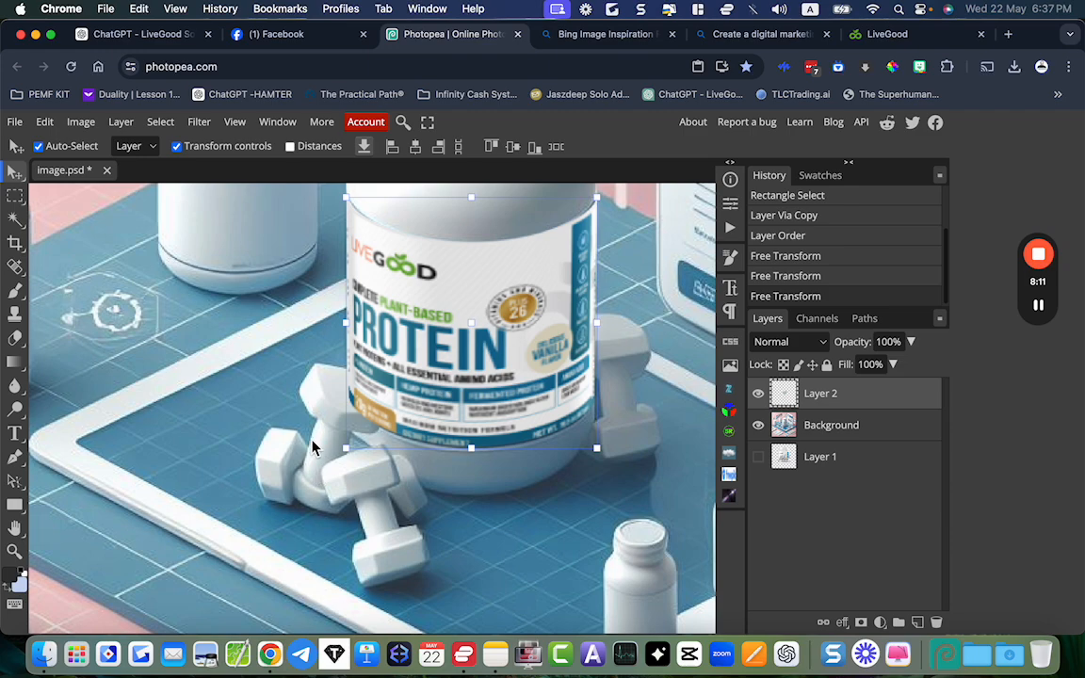
{"action": "scroll", "coordinate": [313, 447], "scroll_direction": "down", "scroll_amount": 2}
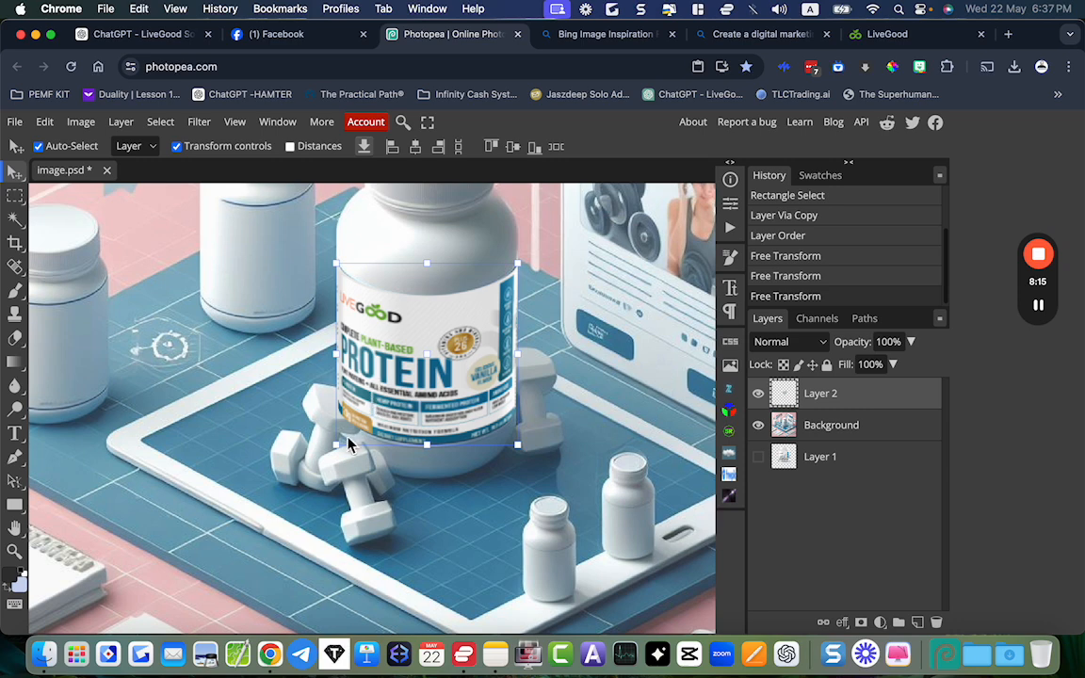
{"action": "left_click", "coordinate": [798, 349]}
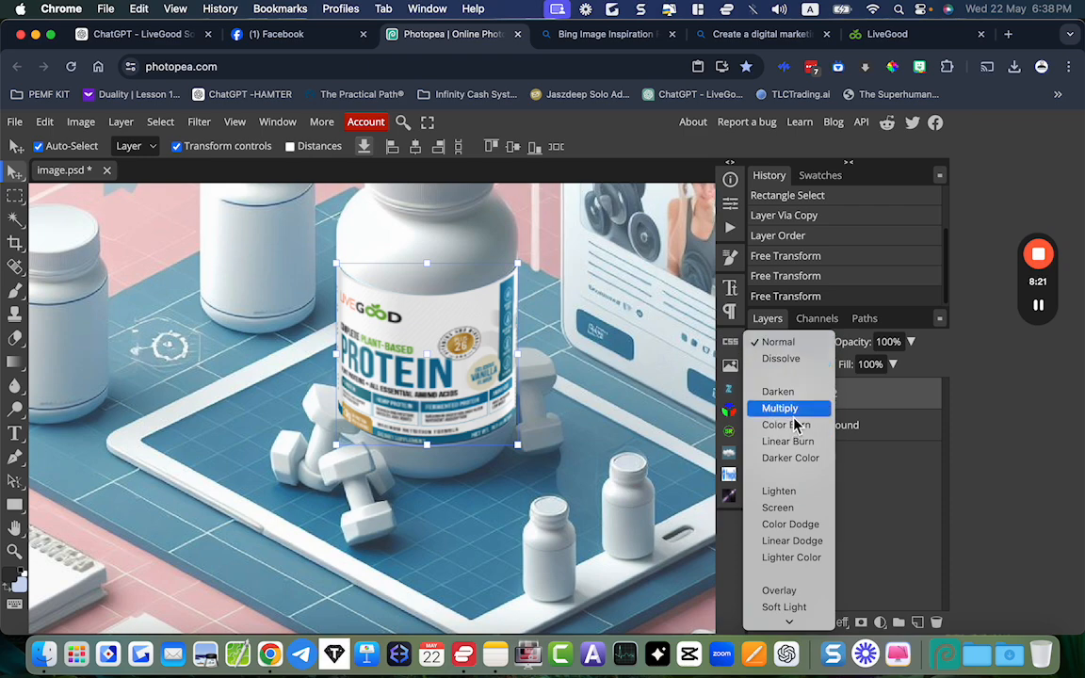
{"action": "left_click", "coordinate": [796, 411]}
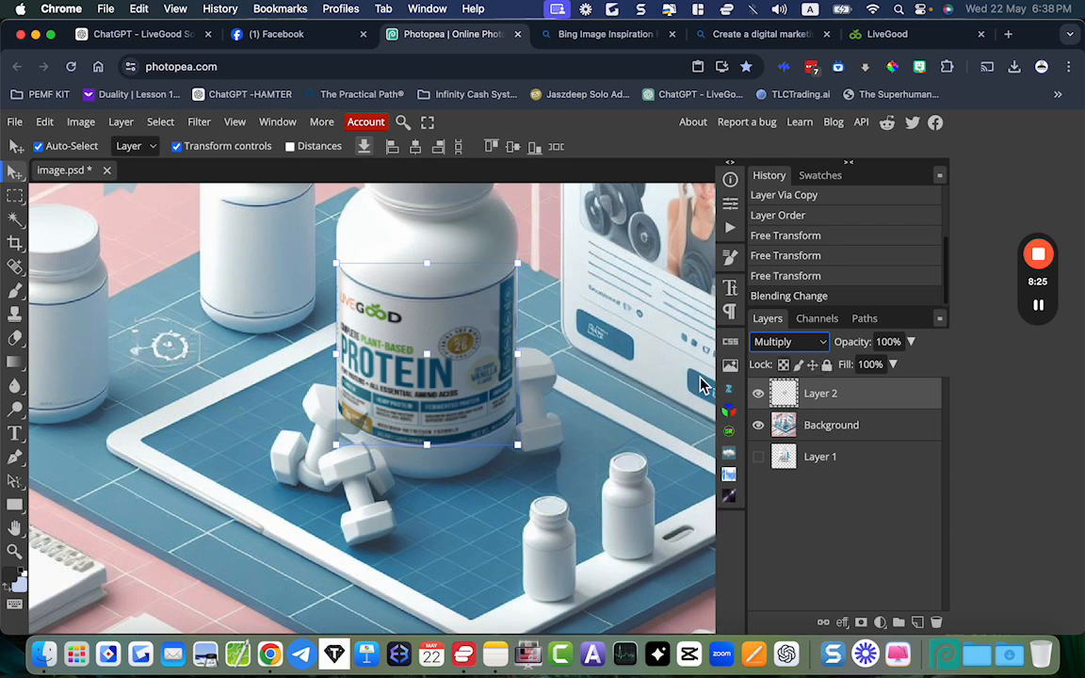
{"action": "left_click", "coordinate": [584, 332]}
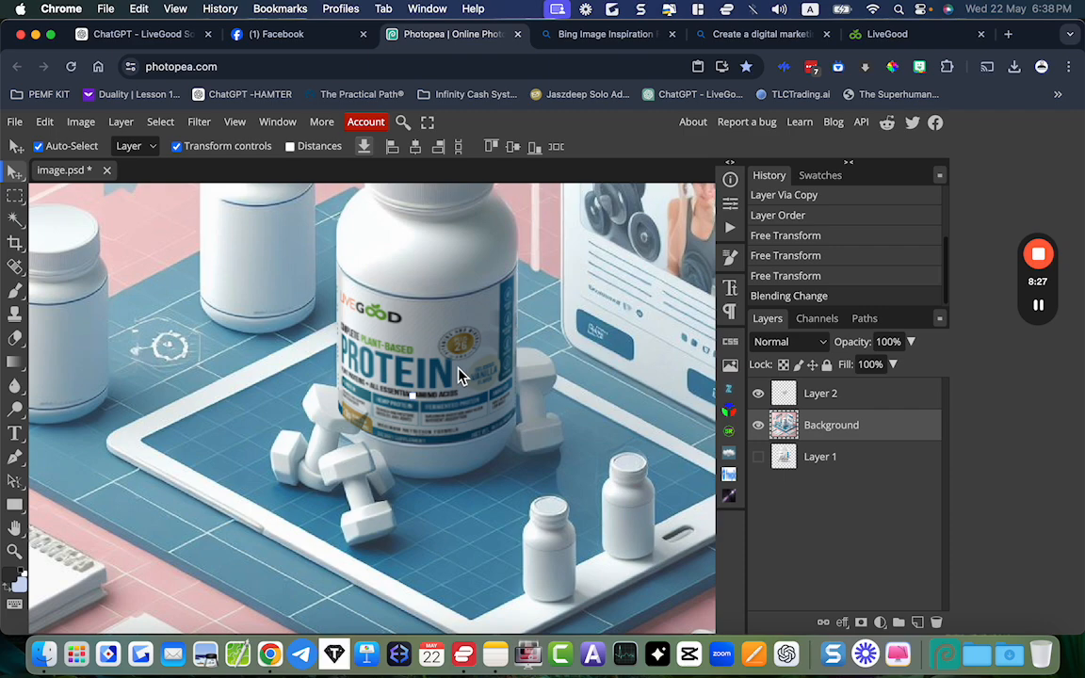
{"action": "scroll", "coordinate": [459, 375], "scroll_direction": "down", "scroll_amount": 3}
{"action": "scroll", "coordinate": [459, 376], "scroll_direction": "up", "scroll_amount": 3}
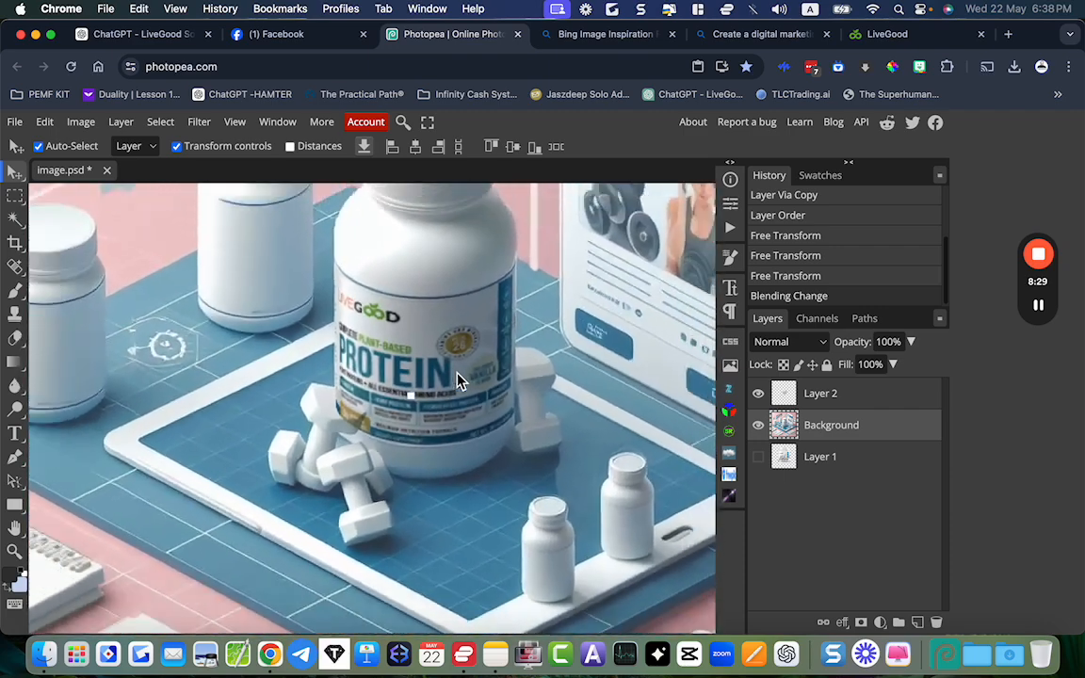
{"action": "scroll", "coordinate": [458, 380], "scroll_direction": "down", "scroll_amount": 3}
{"action": "scroll", "coordinate": [458, 379], "scroll_direction": "up", "scroll_amount": 4}
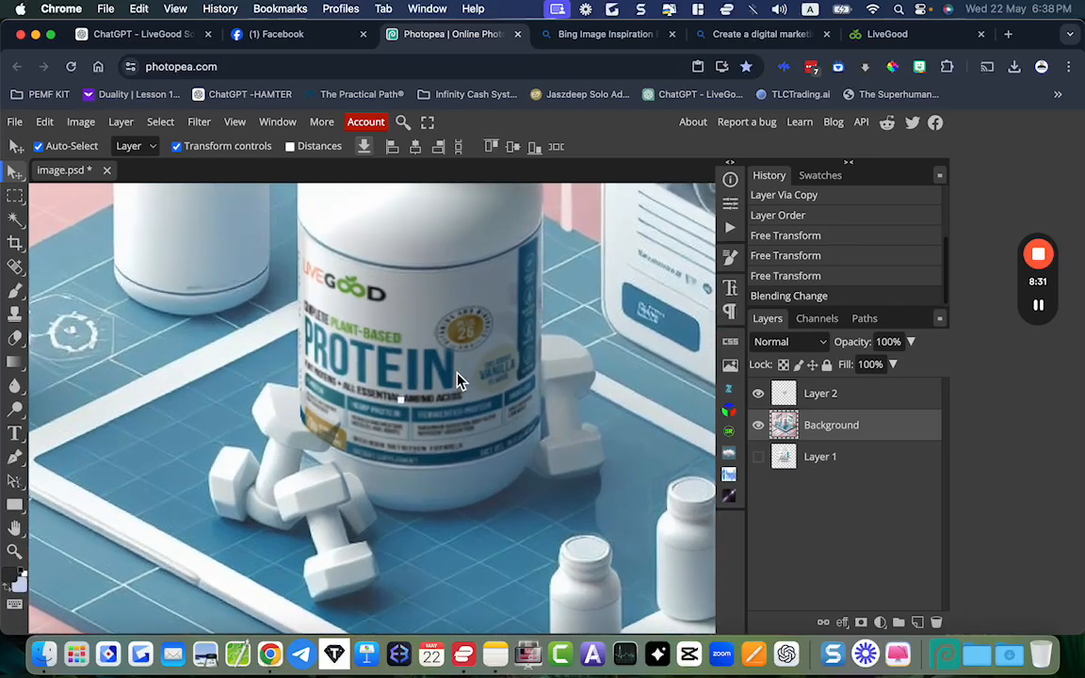
- Lower the label layer's opacity to 22% in its blending options so the dumbbell beneath shows through
{"action": "left_click", "coordinate": [471, 330]}
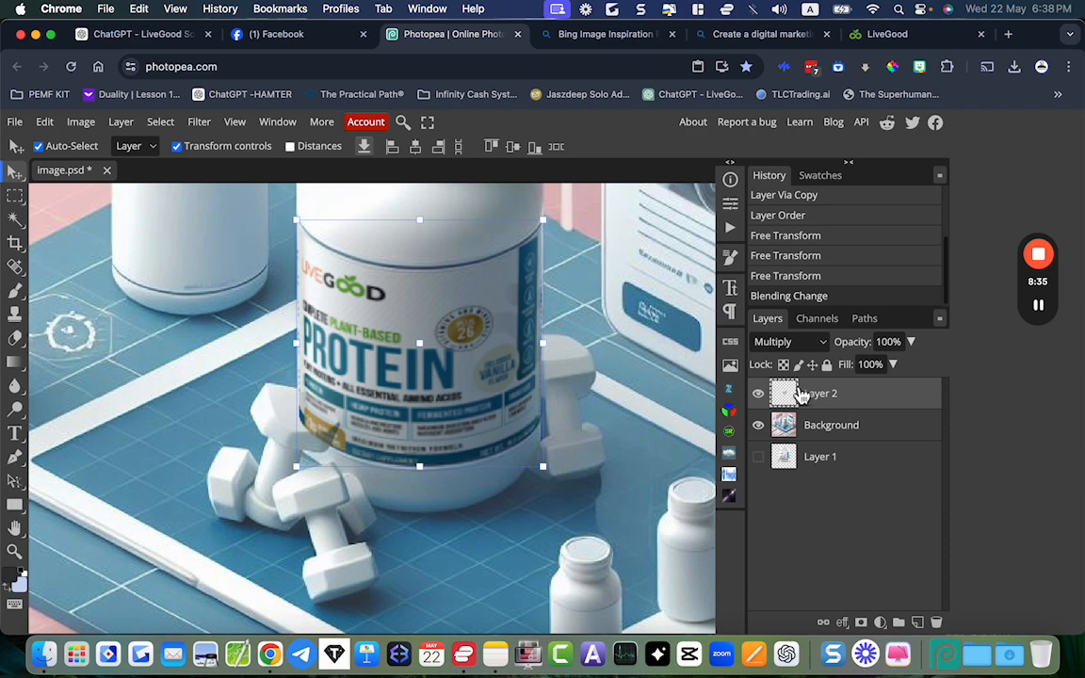
{"action": "double_click", "coordinate": [790, 396]}
{"action": "left_click_drag", "start_coordinate": [466, 239], "coordinate": [847, 200]}
{"action": "left_click_drag", "start_coordinate": [787, 297], "coordinate": [720, 295]}
{"action": "left_click", "coordinate": [936, 233]}
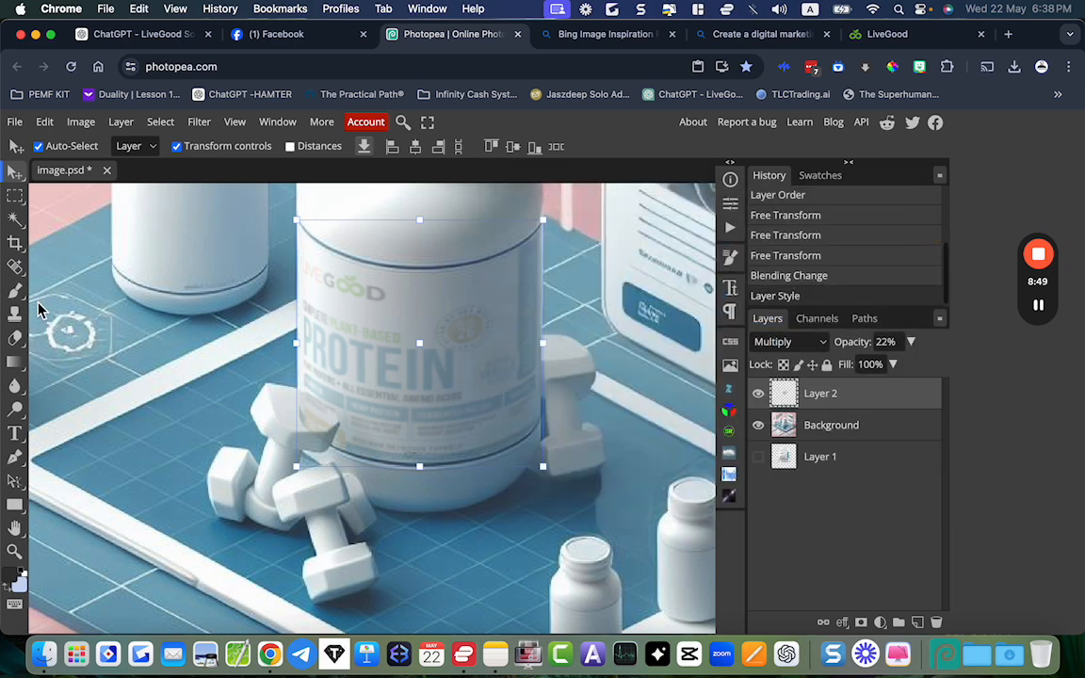
- Outline the dumbbell's upper face where the label overlaps it with the Polygonal Lasso and delete that part of the label
{"action": "left_click", "coordinate": [13, 200]}
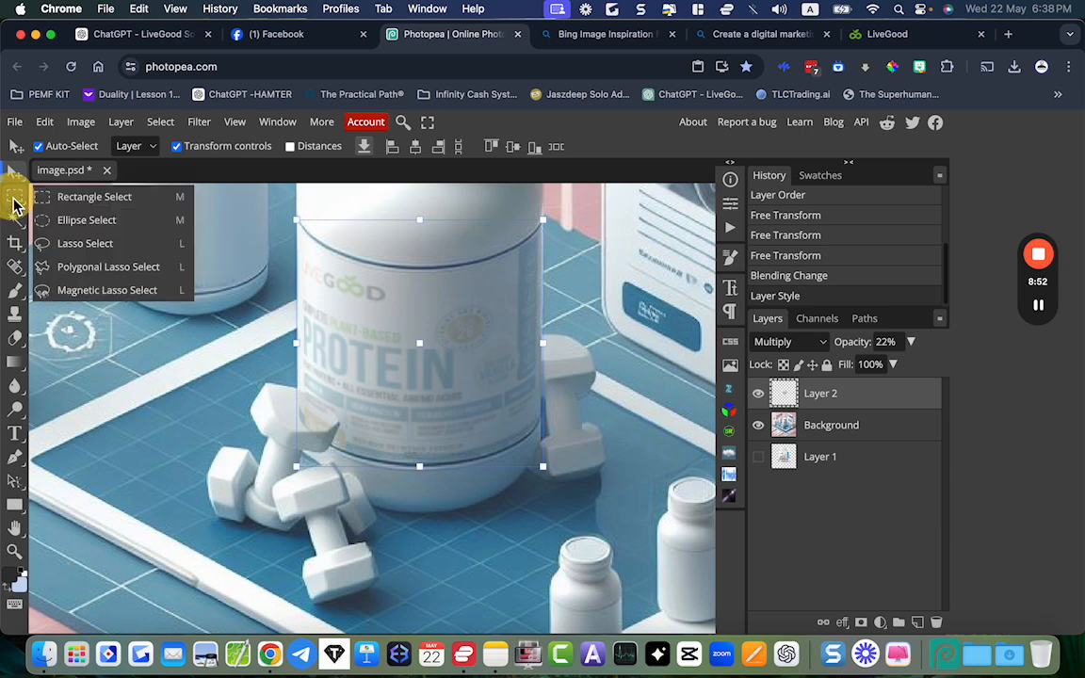
{"action": "left_click", "coordinate": [70, 268]}
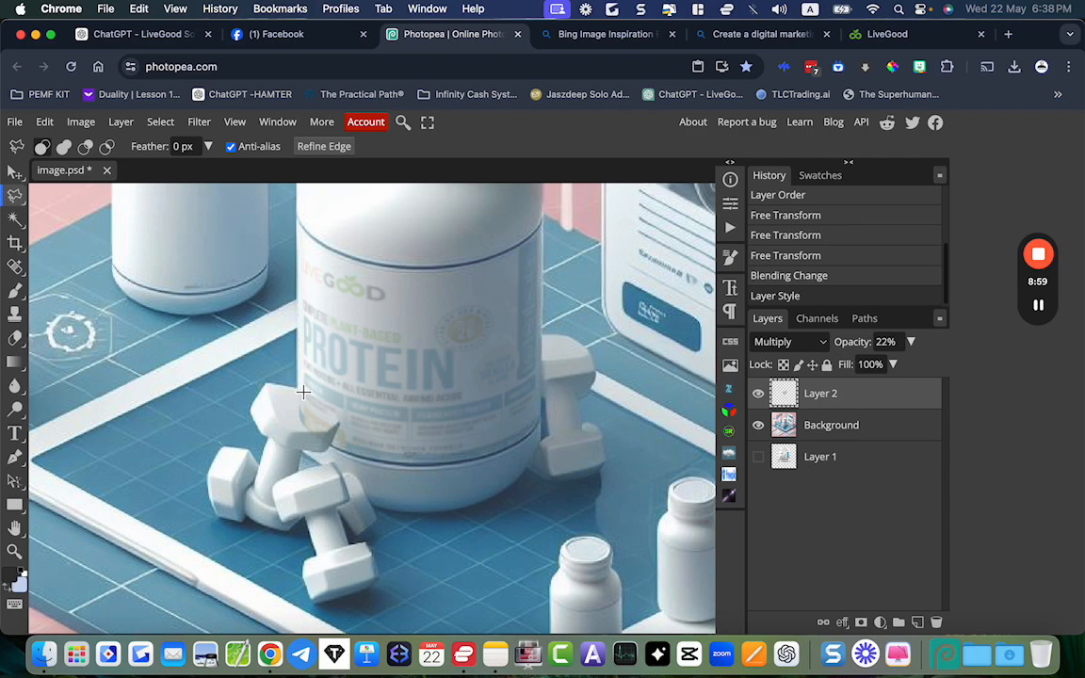
{"action": "scroll", "coordinate": [301, 392], "scroll_direction": "up", "scroll_amount": 5}
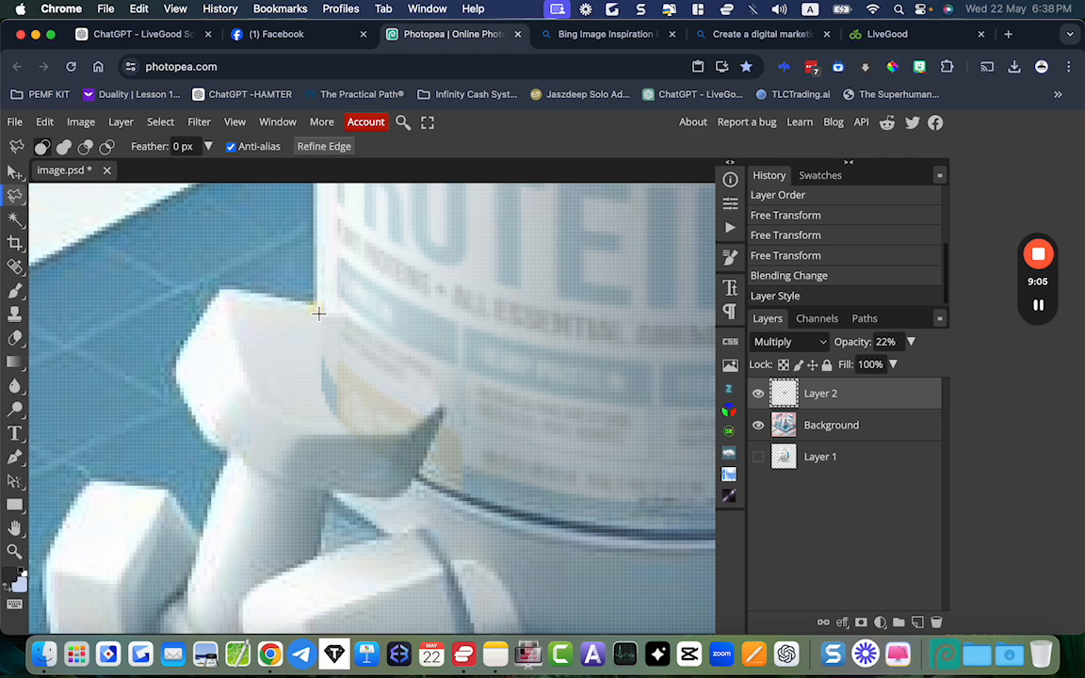
{"action": "left_click", "coordinate": [347, 315]}
{"action": "left_click", "coordinate": [441, 410]}
{"action": "left_click", "coordinate": [415, 434]}
{"action": "left_click", "coordinate": [312, 435]}
{"action": "left_click", "coordinate": [318, 312]}
{"action": "key", "text": "Delete"}
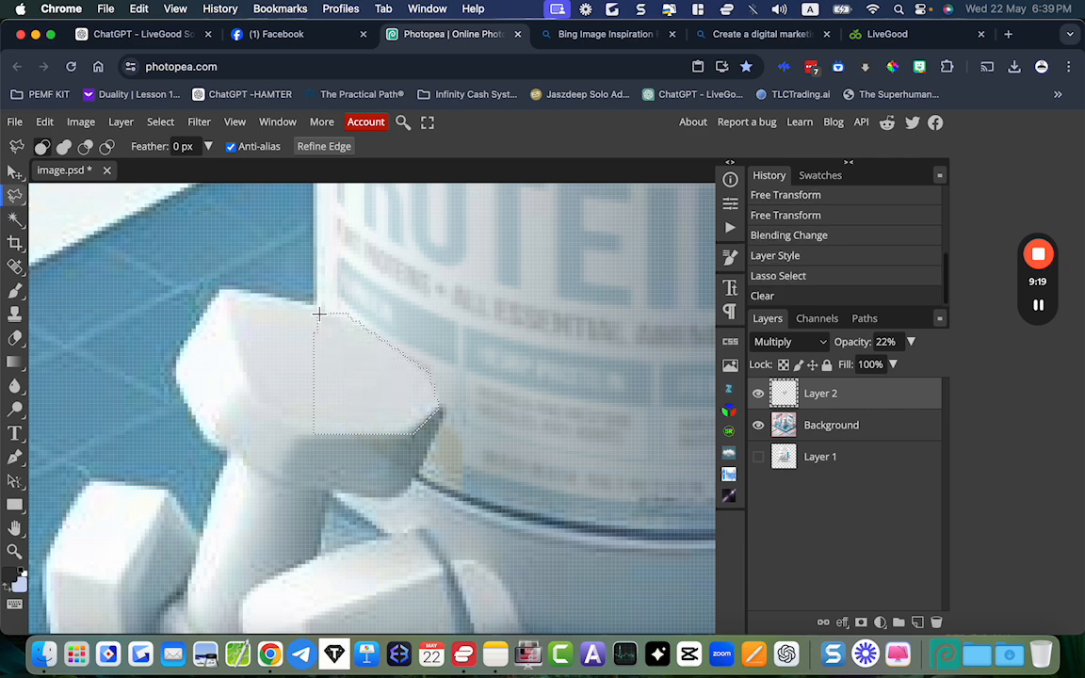
- Outline the dumbbell head's shaded lower face with the Polygonal Lasso and delete the label area covering it
{"action": "left_click", "coordinate": [407, 498]}
{"action": "left_click", "coordinate": [440, 429]}
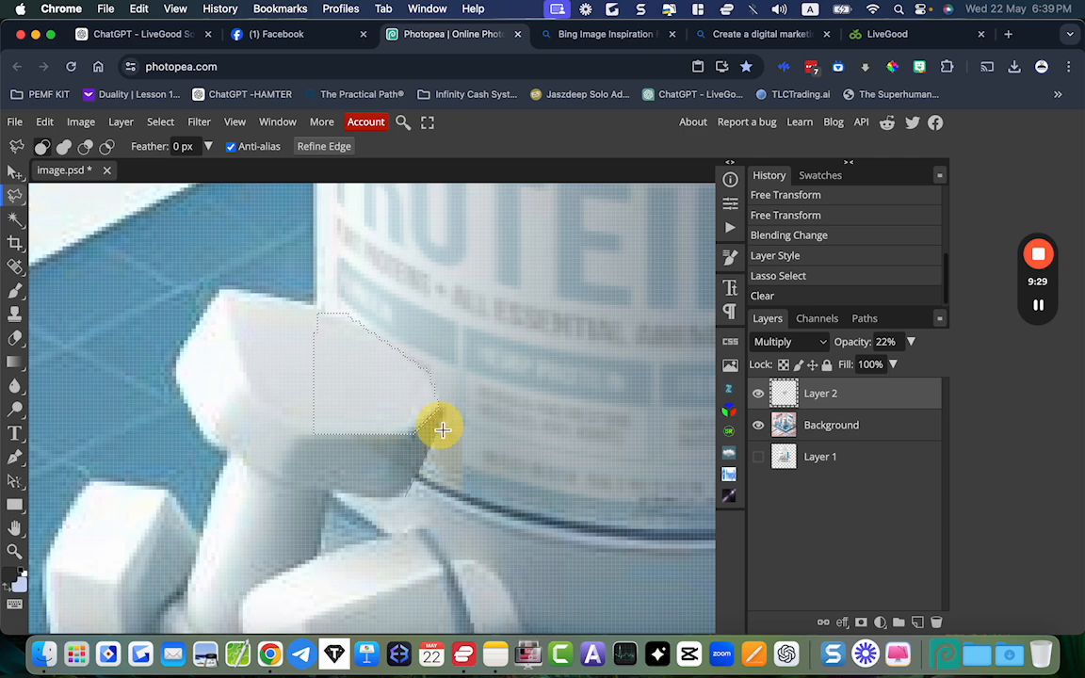
{"action": "left_click", "coordinate": [441, 415]}
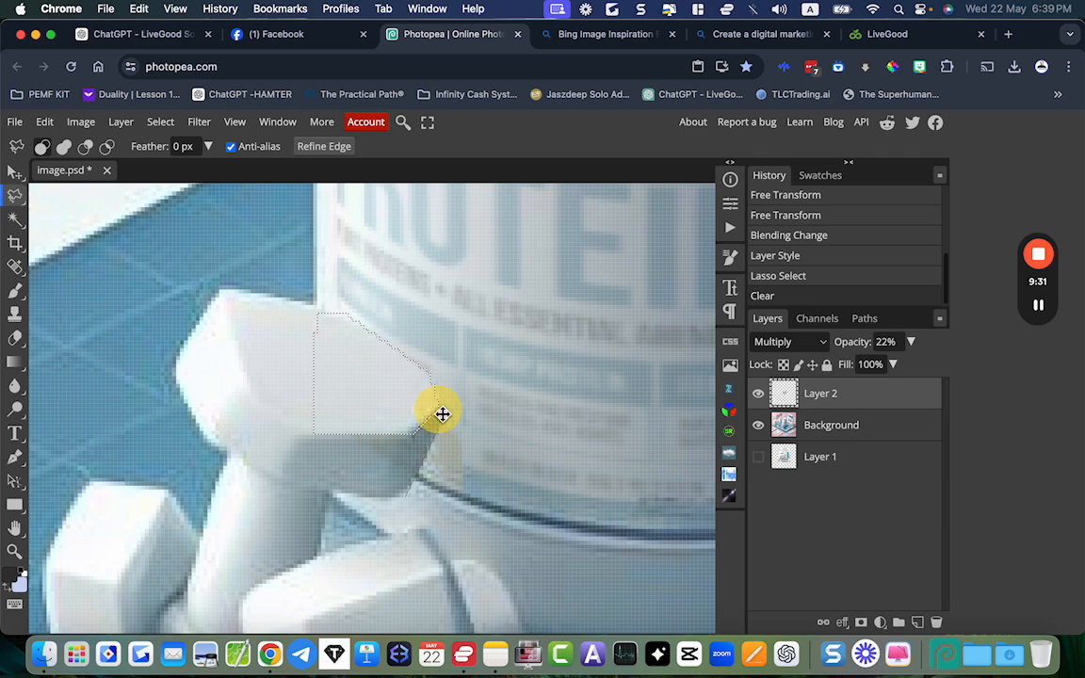
{"action": "left_click", "coordinate": [415, 440]}
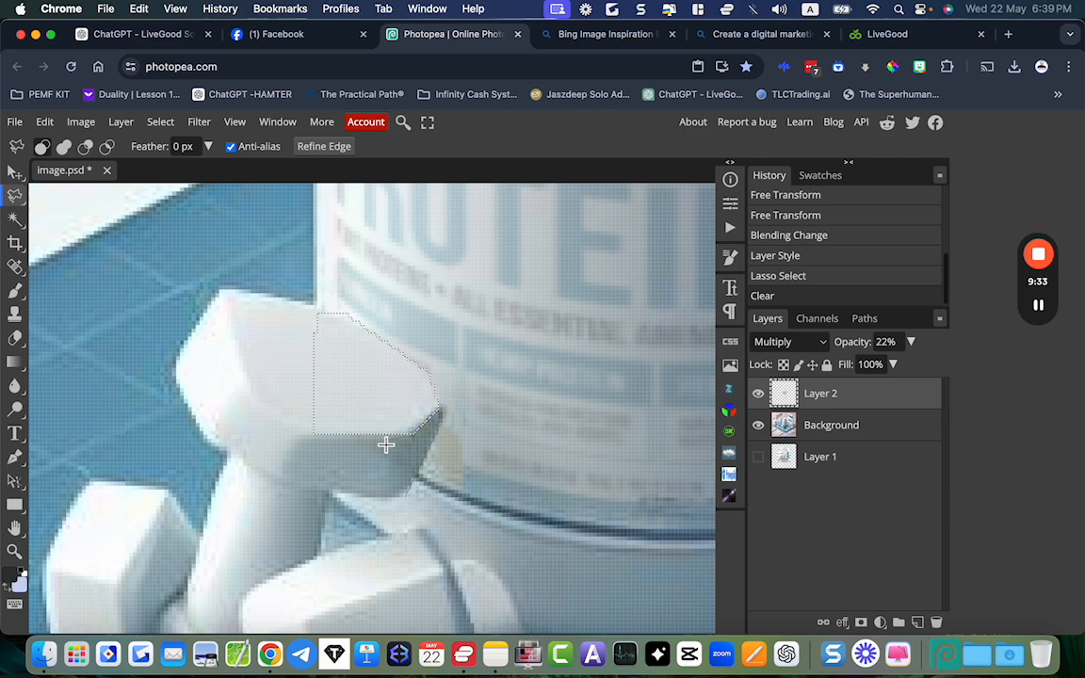
{"action": "left_click", "coordinate": [318, 437]}
{"action": "double_click", "coordinate": [405, 494]}
{"action": "key", "text": "BackSpace"}
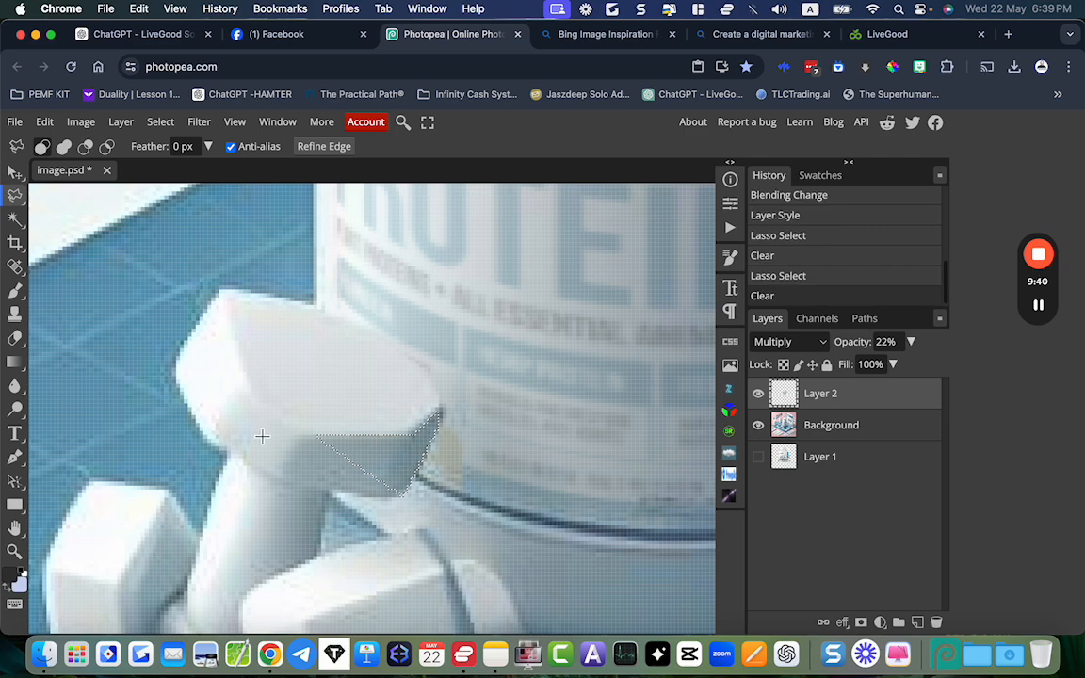
- Clear the lasso selection and restore the label layer's opacity to 100% in its blending options
{"action": "left_click", "coordinate": [13, 199]}
{"action": "right_click", "coordinate": [13, 200]}
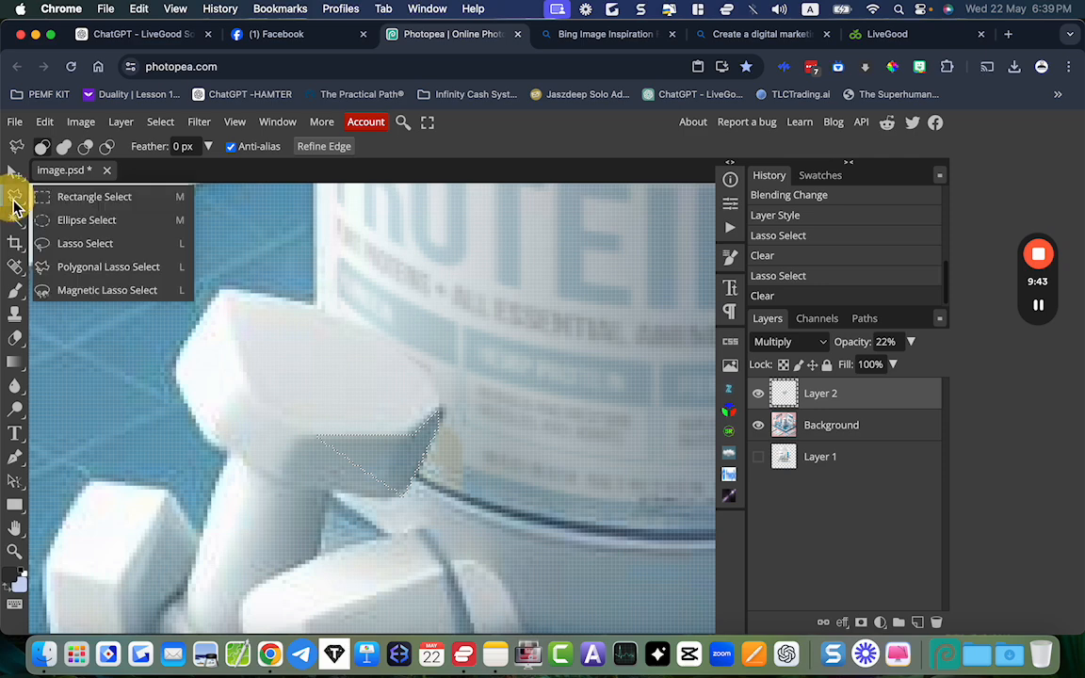
{"action": "left_click", "coordinate": [57, 198]}
{"action": "left_click", "coordinate": [68, 235]}
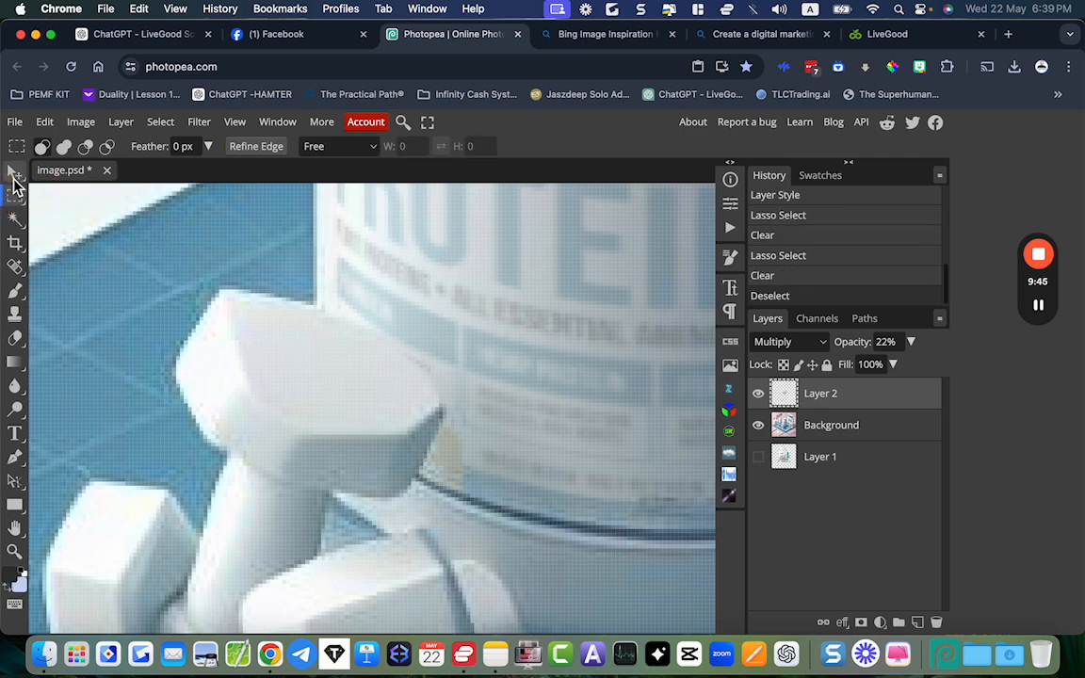
{"action": "left_click", "coordinate": [14, 173]}
{"action": "double_click", "coordinate": [787, 394]}
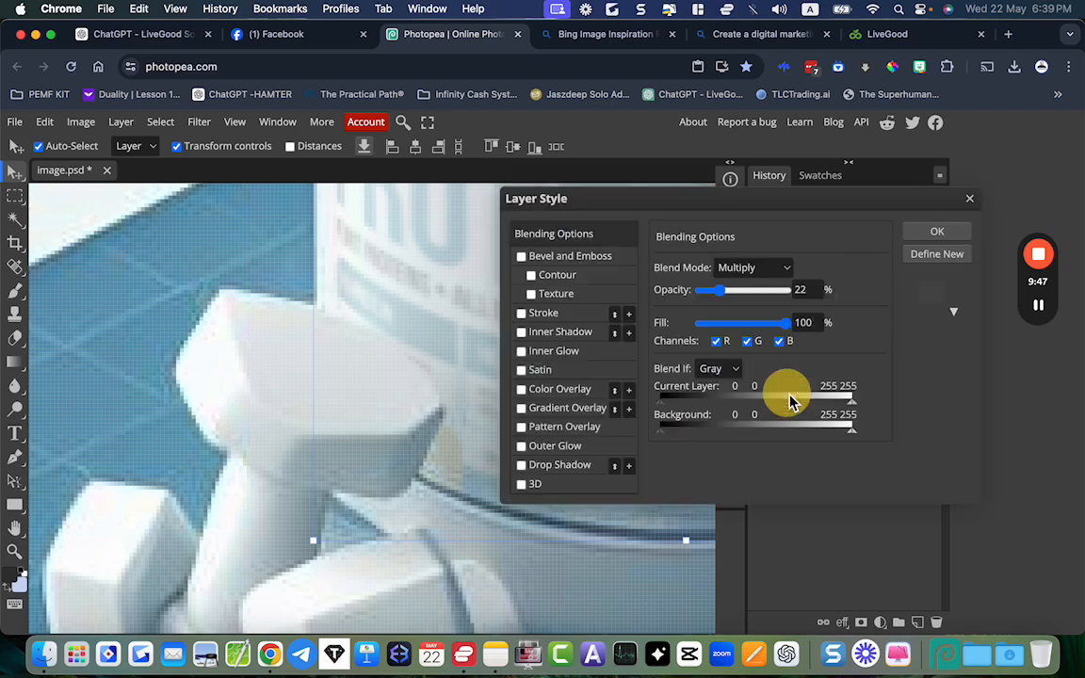
{"action": "left_click_drag", "start_coordinate": [724, 291], "coordinate": [806, 293]}
{"action": "left_click", "coordinate": [932, 233]}
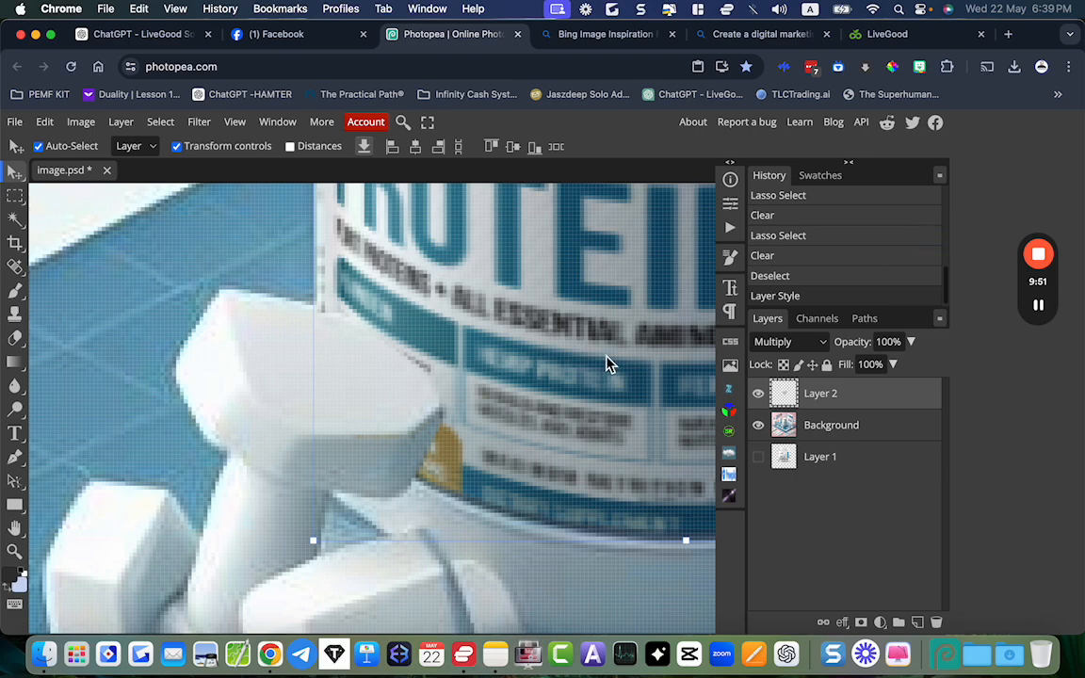
- Examine how the trimmed label sits on the large bottle behind the dumbbells, close up and within the whole scene
{"action": "scroll", "coordinate": [606, 363], "scroll_direction": "down", "scroll_amount": 3}
{"action": "scroll", "coordinate": [606, 363], "scroll_direction": "down", "scroll_amount": 2}
{"action": "scroll", "coordinate": [605, 363], "scroll_direction": "up", "scroll_amount": 1}
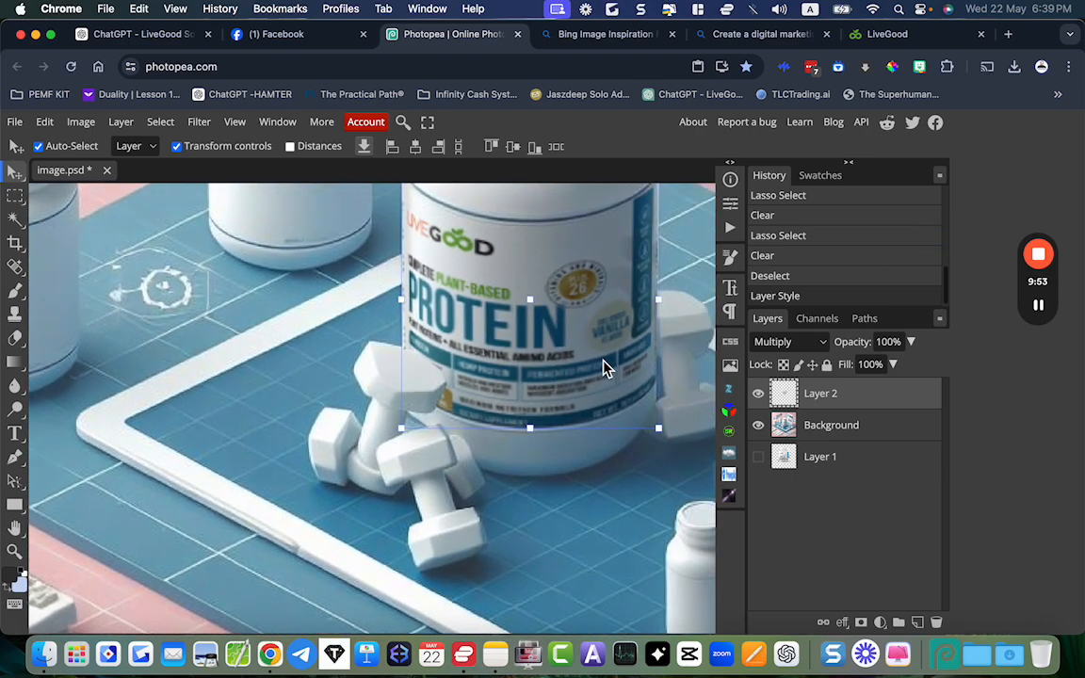
{"action": "left_click", "coordinate": [584, 518]}
{"action": "scroll", "coordinate": [584, 518], "scroll_direction": "down", "scroll_amount": 2}
{"action": "scroll", "coordinate": [585, 519], "scroll_direction": "up", "scroll_amount": 1}
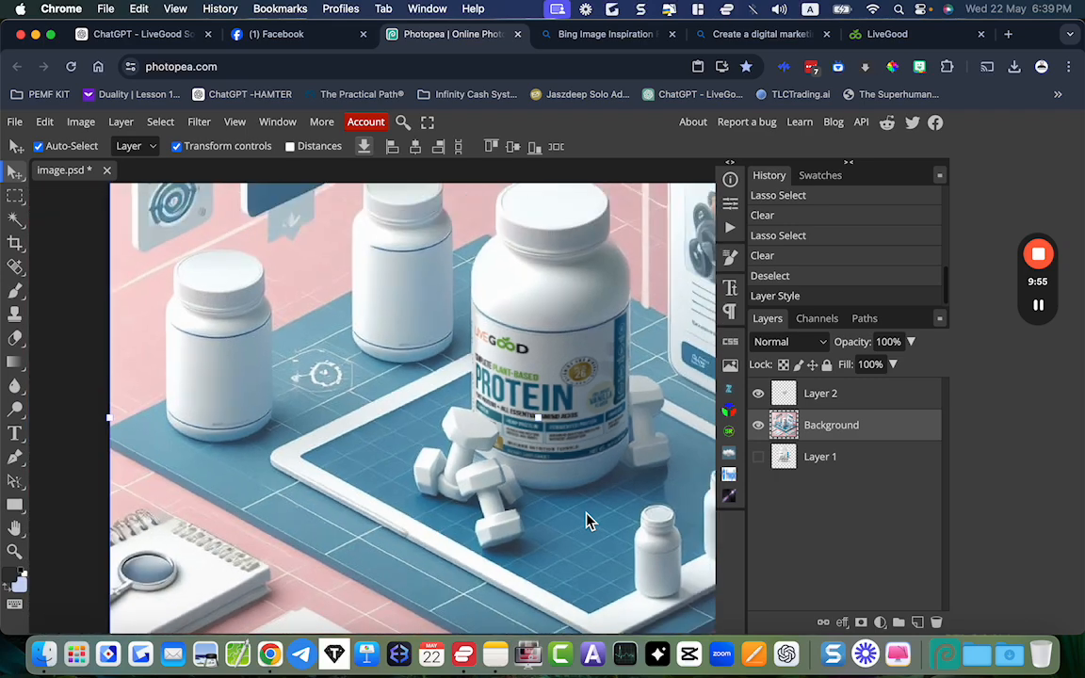
{"action": "scroll", "coordinate": [506, 499], "scroll_direction": "right", "scroll_amount": 1}
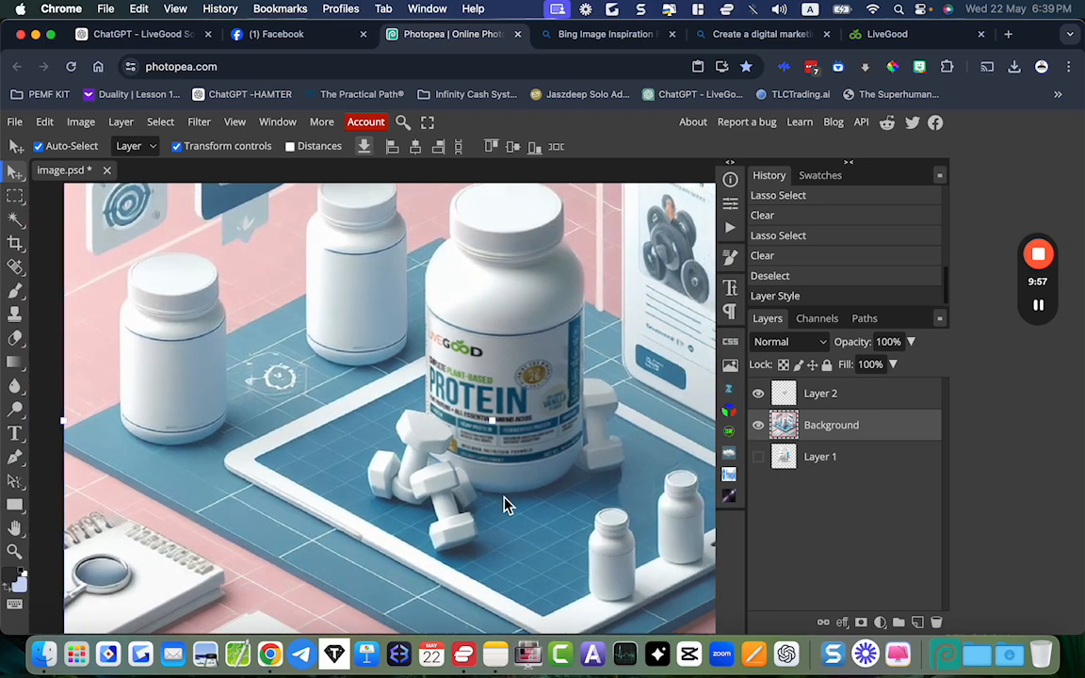
{"action": "scroll", "coordinate": [413, 441], "scroll_direction": "down", "scroll_amount": 1}
{"action": "scroll", "coordinate": [413, 447], "scroll_direction": "up", "scroll_amount": 1}
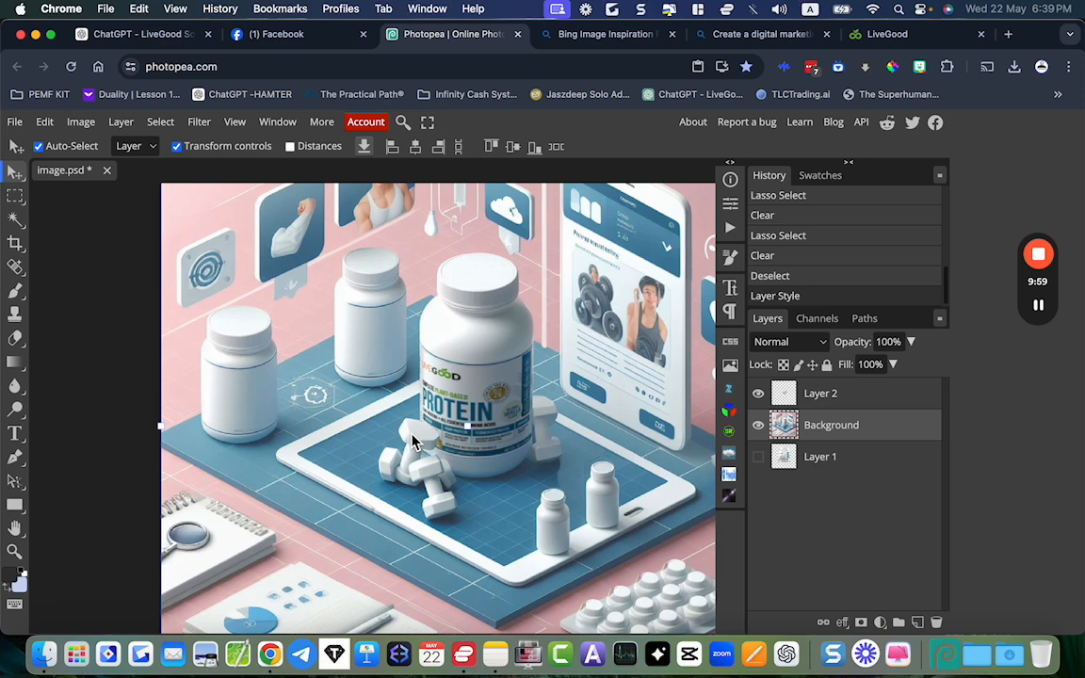
{"action": "left_click", "coordinate": [475, 384]}
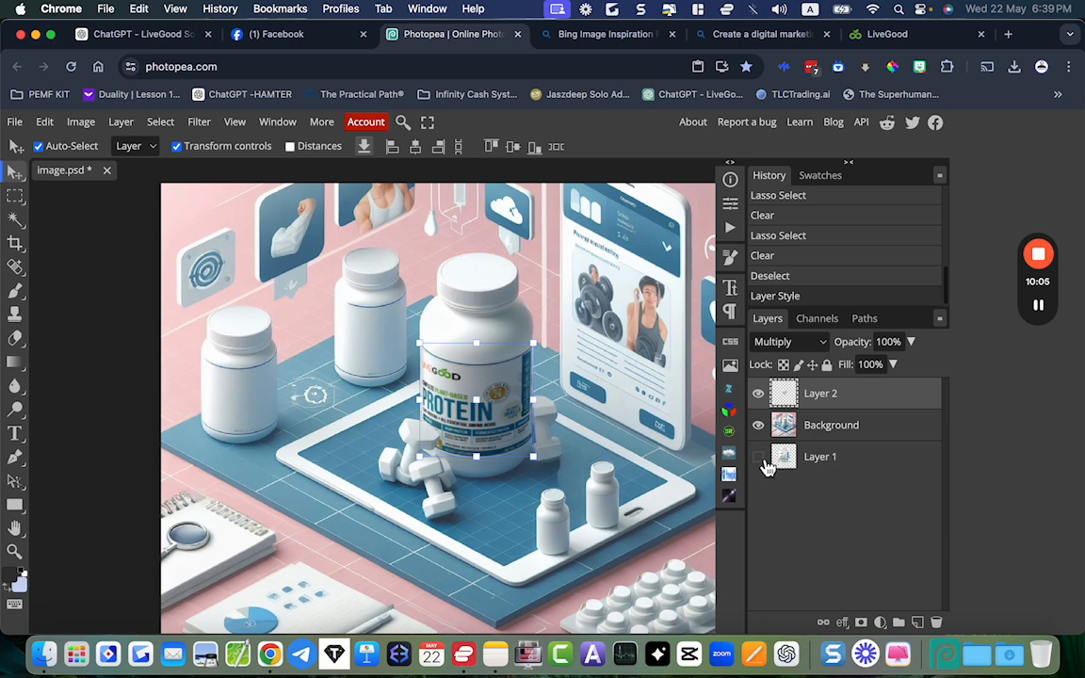
- Make the original product picture on Layer 1 visible and move it above all other layers
{"action": "left_click", "coordinate": [796, 473]}
{"action": "left_click", "coordinate": [759, 458]}
{"action": "left_click_drag", "start_coordinate": [785, 469], "coordinate": [826, 391]}
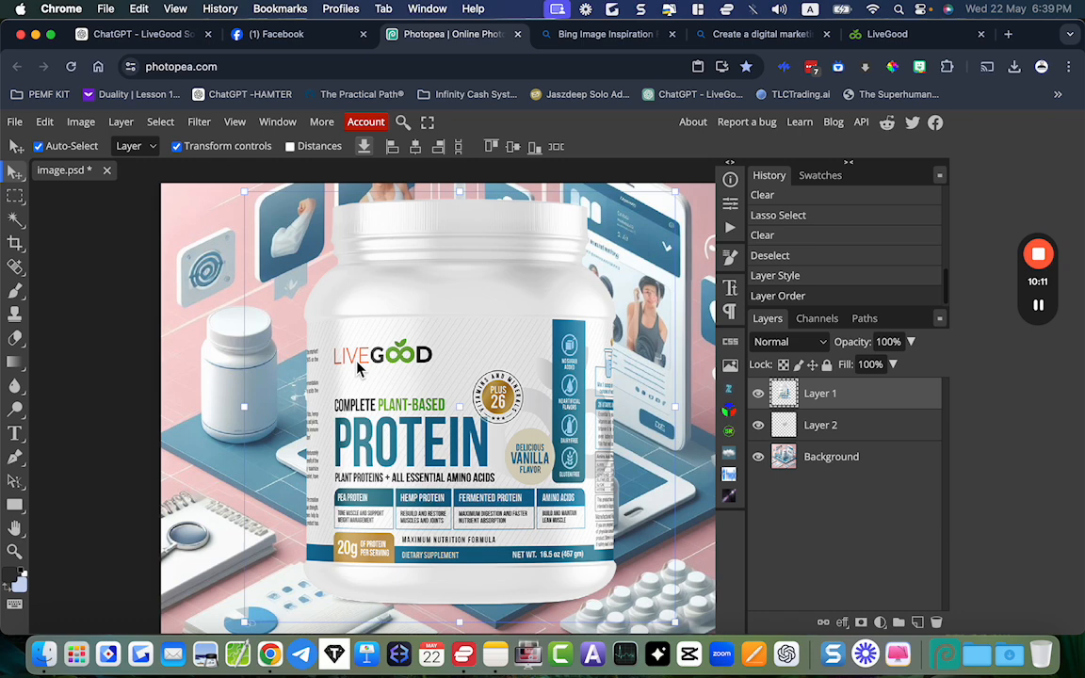
- Copy the rectangular label area of the product picture to a new layer and hide Layer 1
{"action": "left_click", "coordinate": [17, 198]}
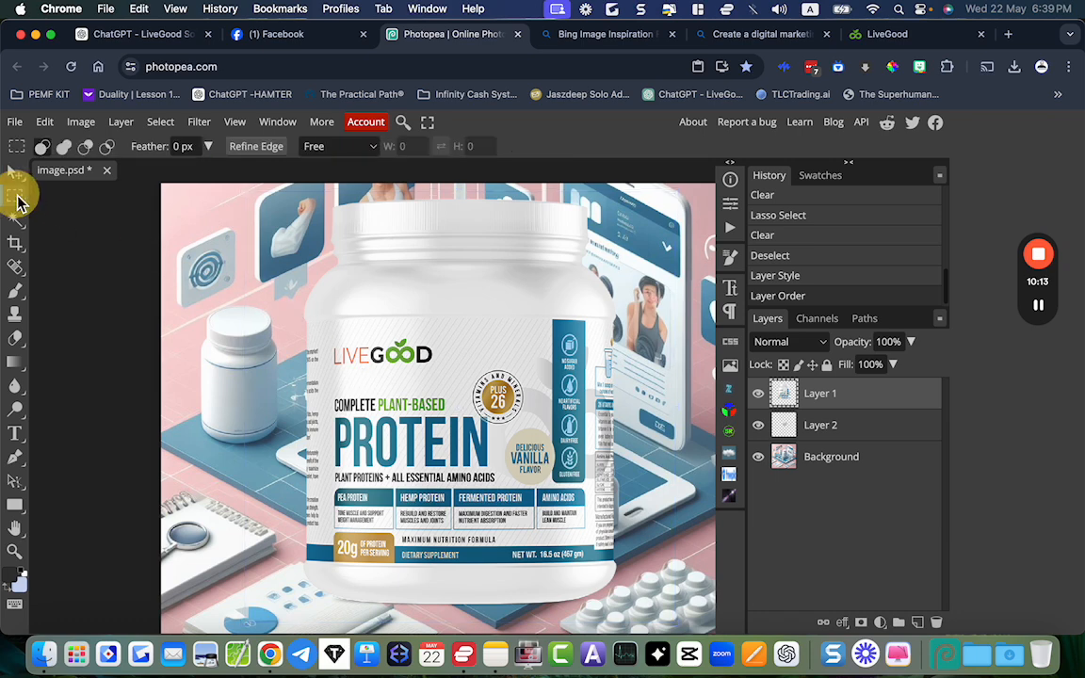
{"action": "left_click_drag", "start_coordinate": [304, 328], "coordinate": [625, 563]}
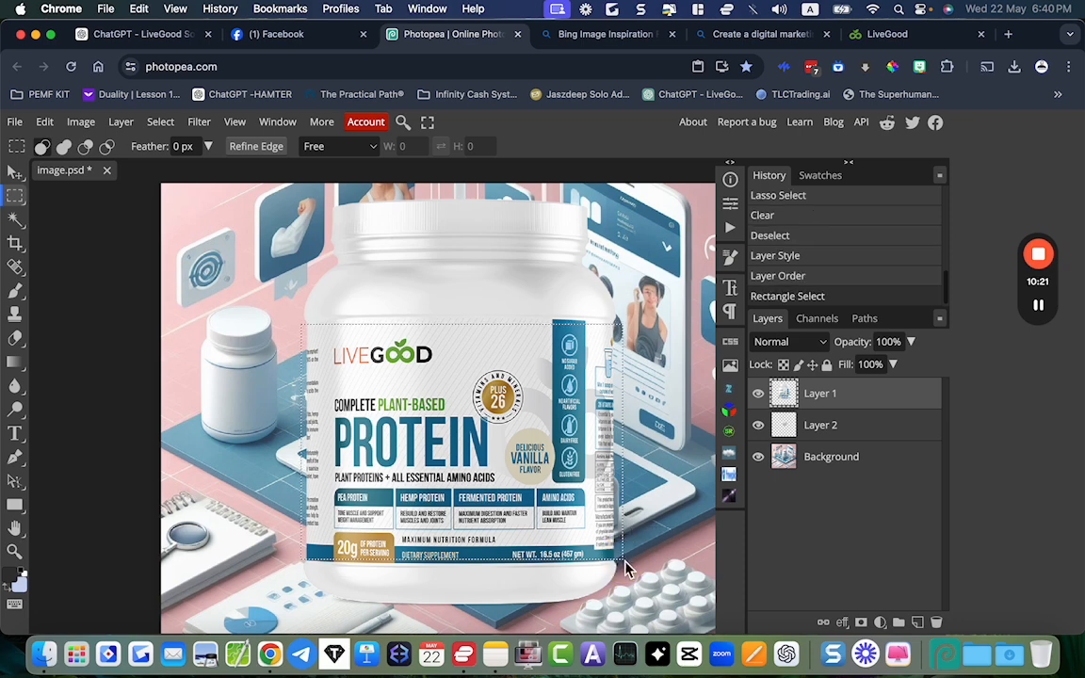
{"action": "key", "text": "super+j"}
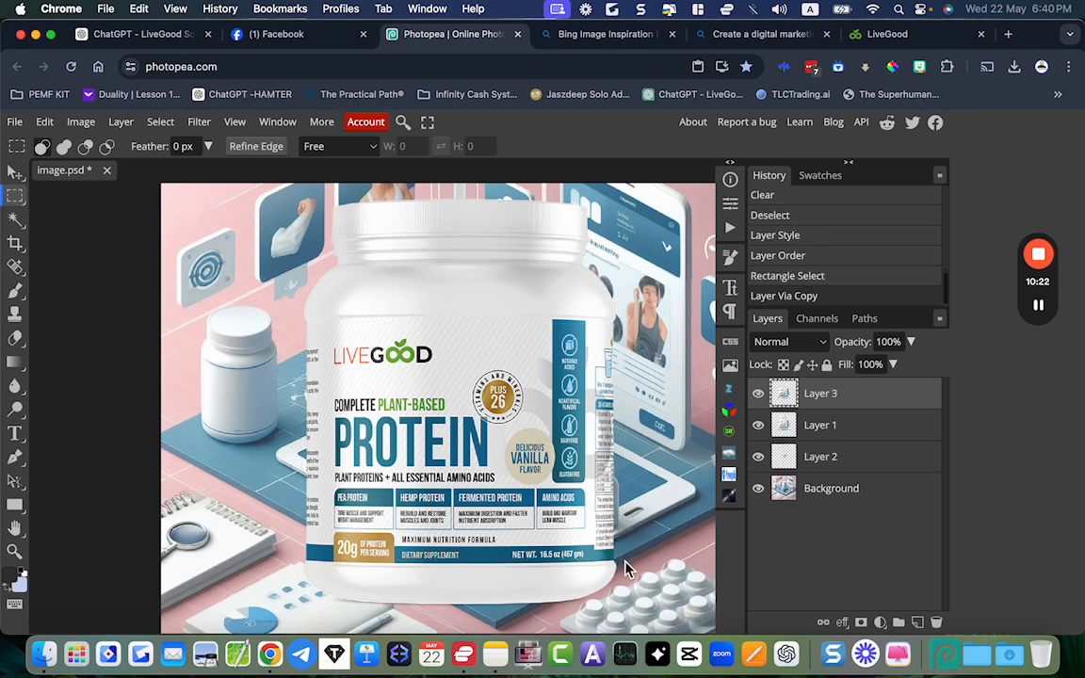
{"action": "left_click", "coordinate": [758, 425]}
{"action": "left_click_drag", "start_coordinate": [781, 425], "coordinate": [791, 490]}
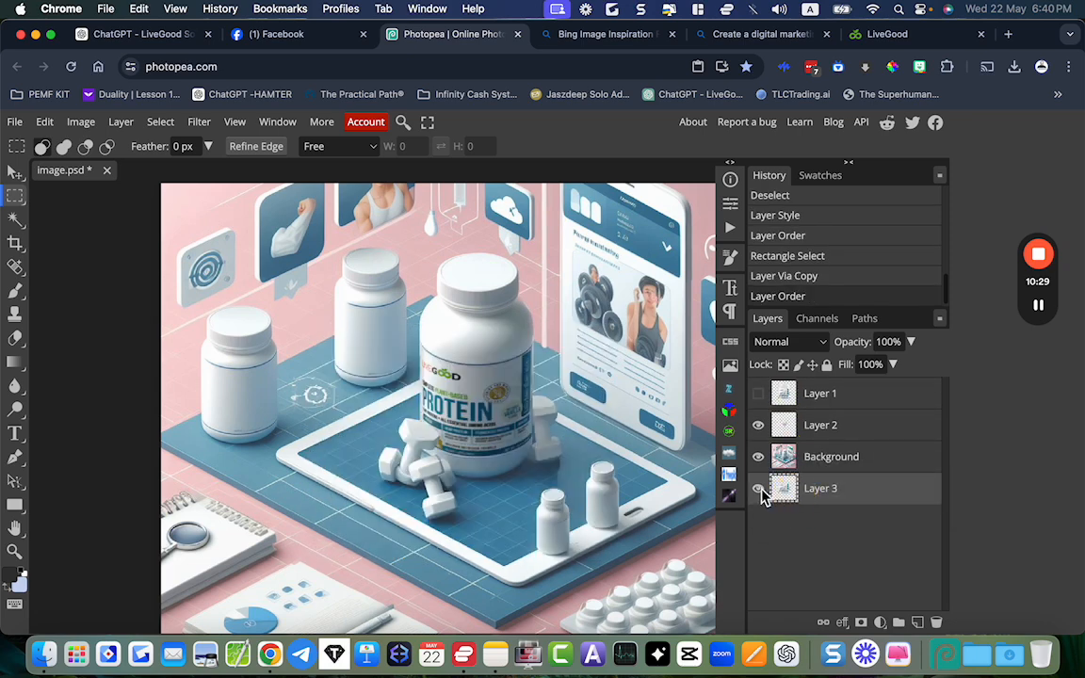
{"action": "left_click", "coordinate": [758, 425]}
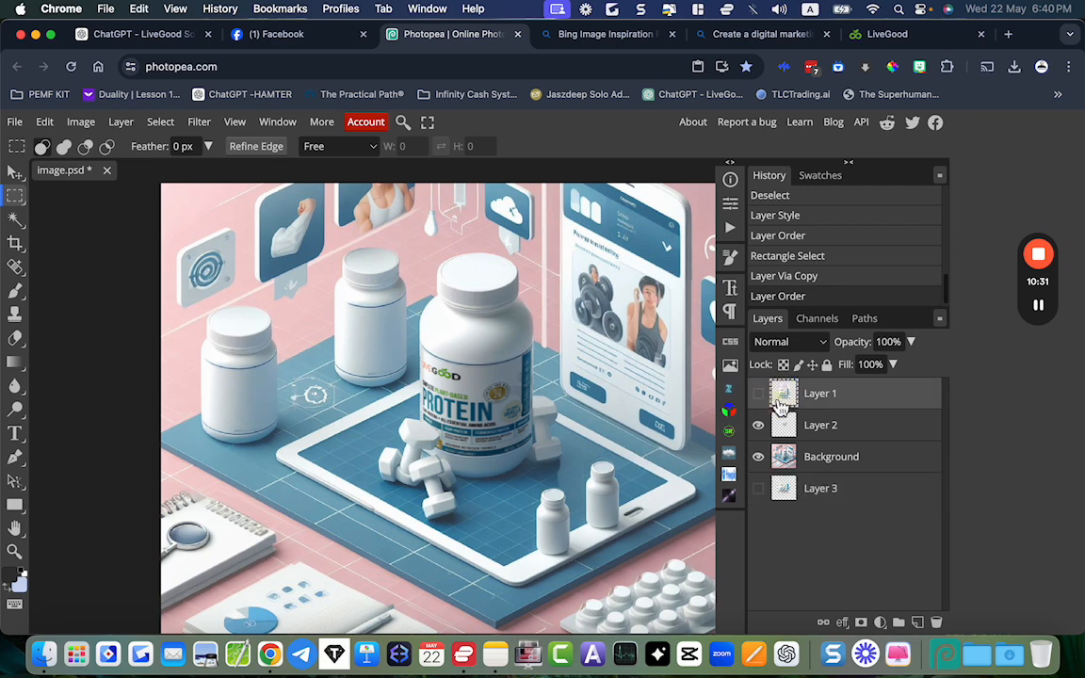
{"action": "left_click", "coordinate": [758, 393]}
{"action": "left_click", "coordinate": [758, 394]}
{"action": "left_click_drag", "start_coordinate": [785, 490], "coordinate": [810, 390]}
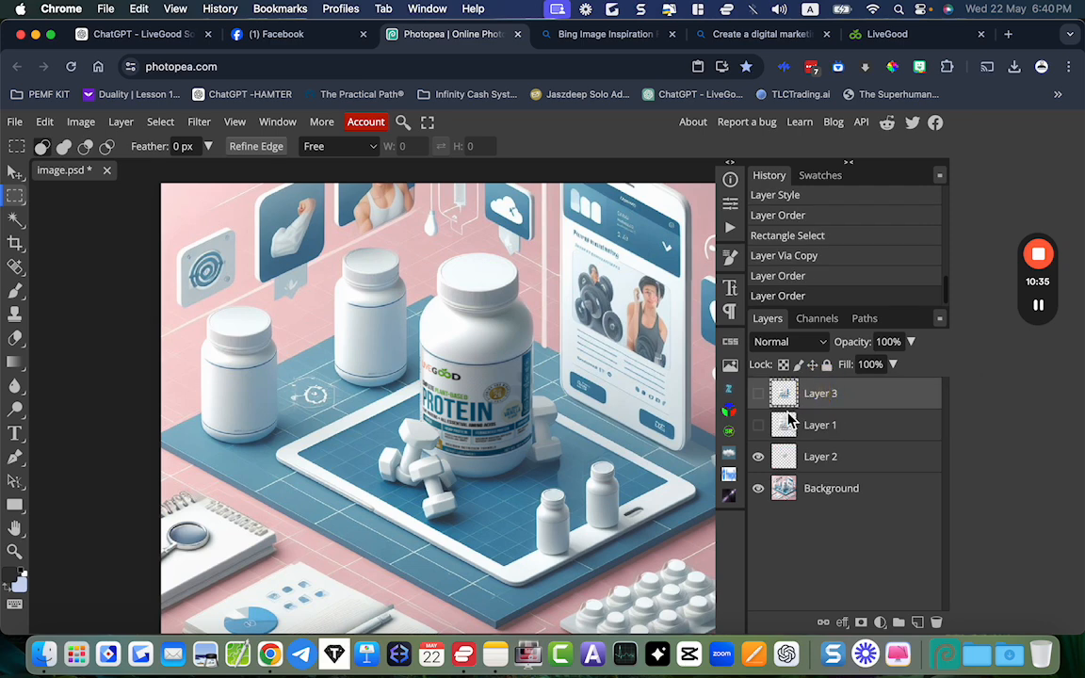
- Move the hidden Layer 1 beneath the Background layer and make the copied label on Layer 3 visible
{"action": "left_click", "coordinate": [758, 425]}
{"action": "left_click", "coordinate": [758, 425]}
{"action": "left_click_drag", "start_coordinate": [784, 425], "coordinate": [801, 497]}
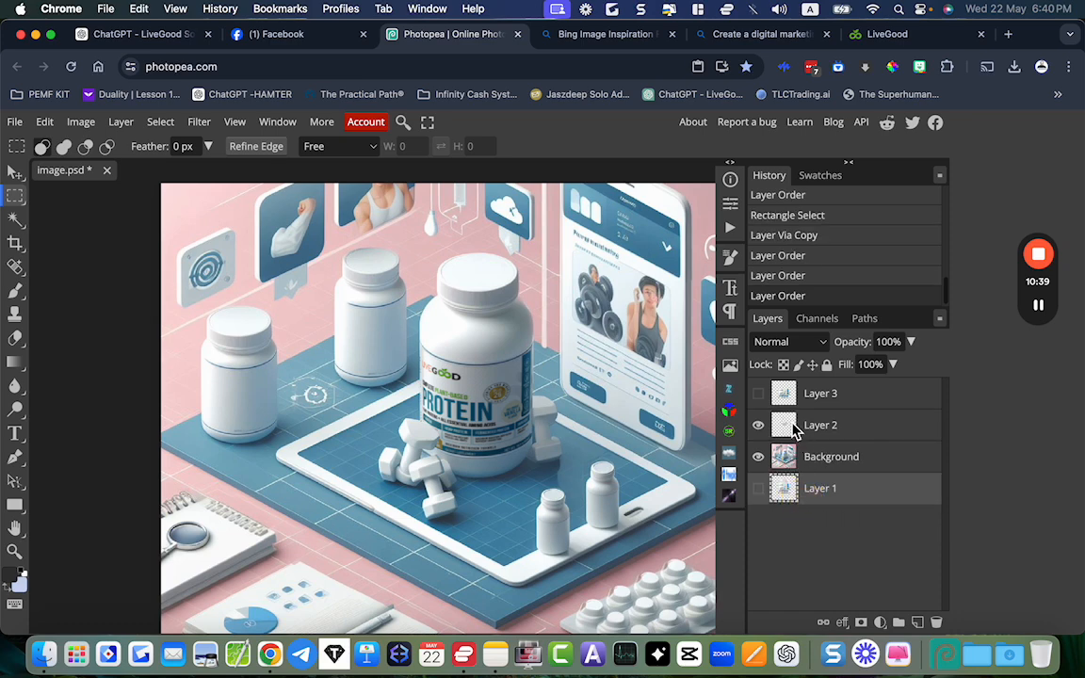
{"action": "left_click", "coordinate": [785, 394]}
{"action": "left_click", "coordinate": [758, 393]}
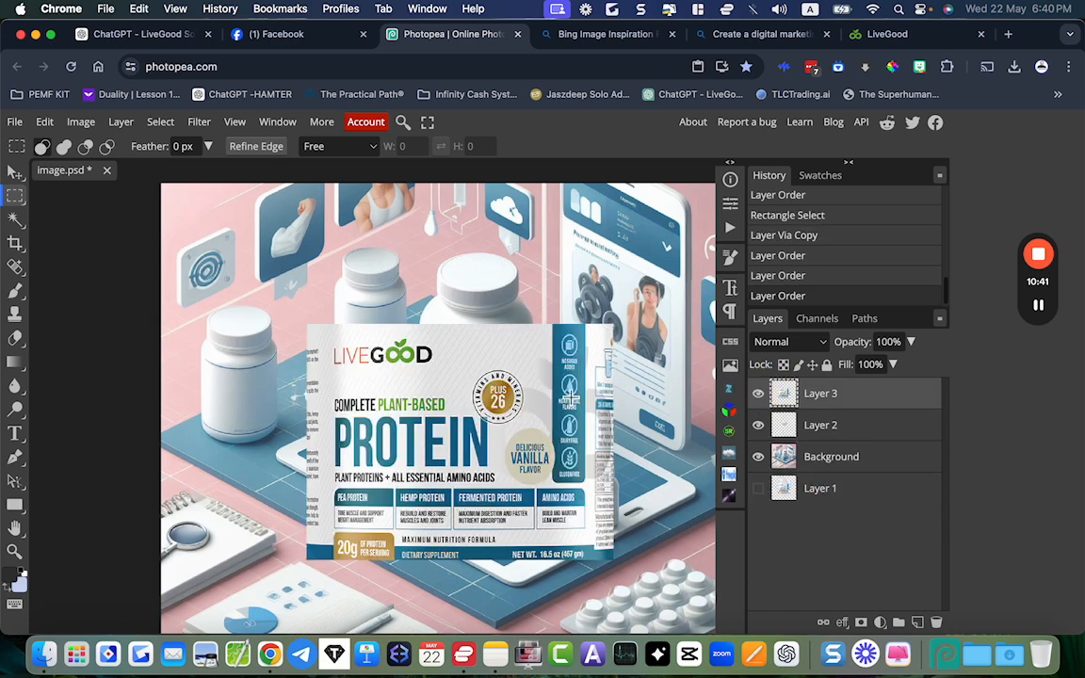
- Scale the copied label down and fit it over the body of the blank bottle at the scene's left
{"action": "left_click", "coordinate": [15, 173]}
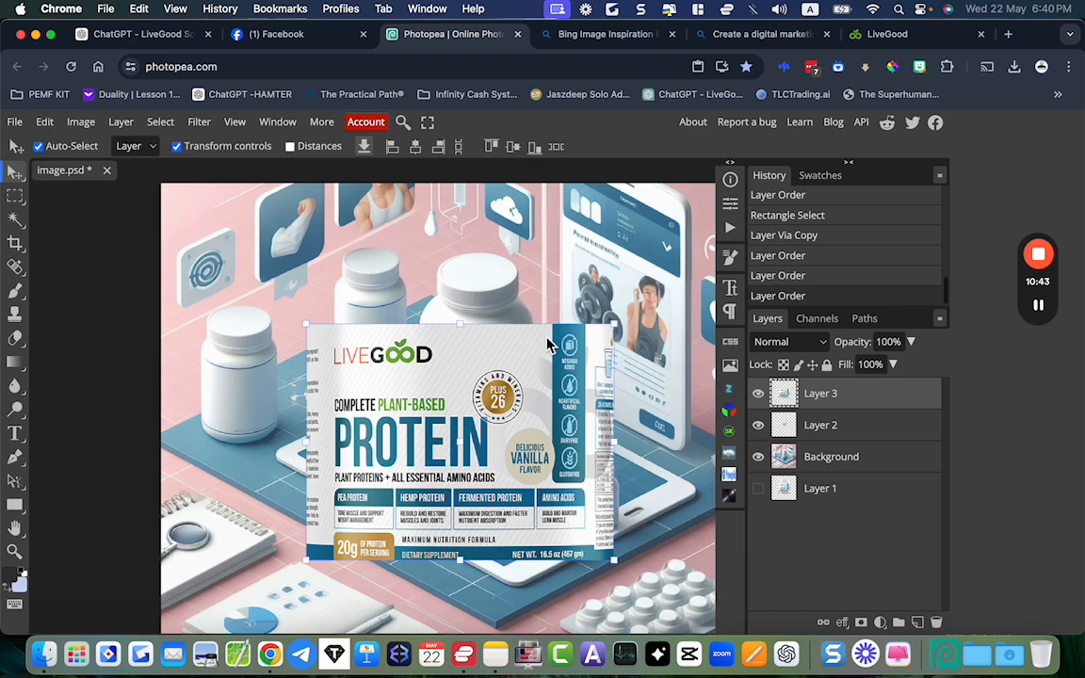
{"action": "left_click_drag", "start_coordinate": [613, 330], "coordinate": [412, 481]}
{"action": "left_click_drag", "start_coordinate": [356, 509], "coordinate": [250, 396]}
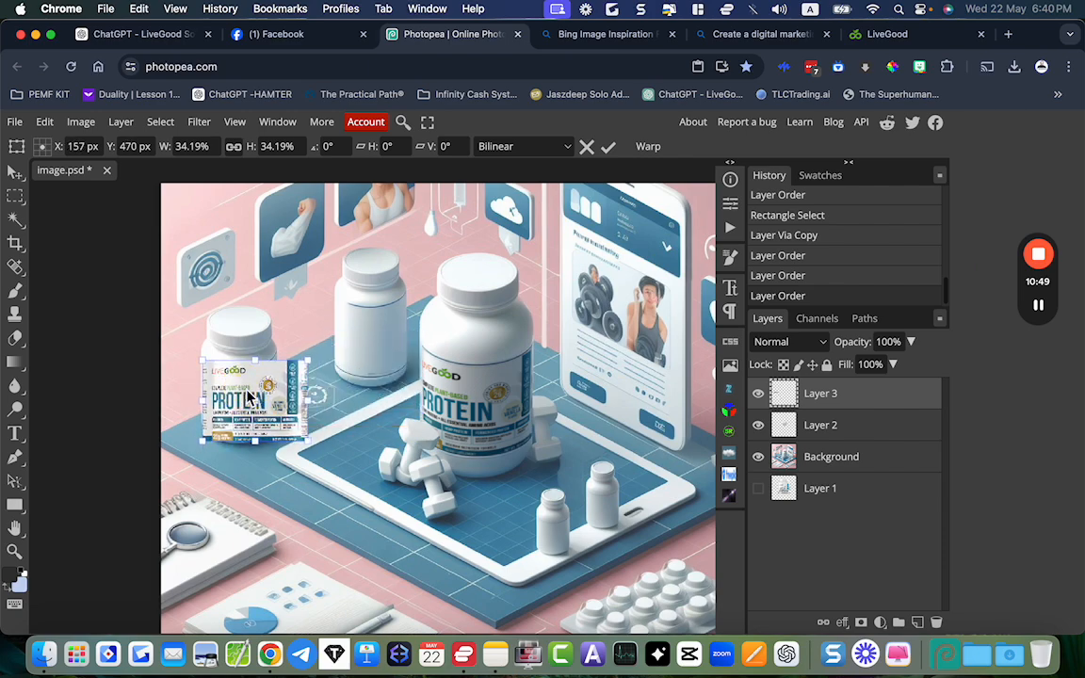
{"action": "scroll", "coordinate": [249, 396], "scroll_direction": "up", "scroll_amount": 3}
{"action": "left_click_drag", "start_coordinate": [201, 382], "coordinate": [197, 372]}
{"action": "left_click_drag", "start_coordinate": [433, 543], "coordinate": [341, 484]}
{"action": "left_click_drag", "start_coordinate": [206, 435], "coordinate": [204, 460]}
{"action": "left_click", "coordinate": [608, 147]}
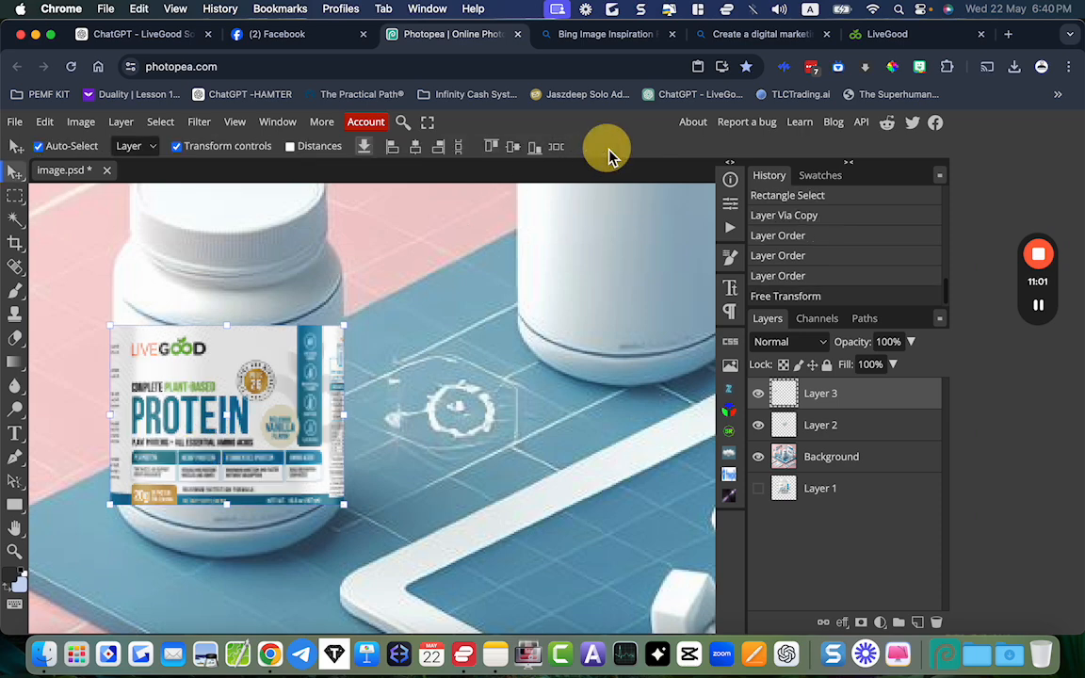
- Warp the label with the Cylinder style so its edges and curves follow the left bottle's body
{"action": "left_click", "coordinate": [44, 123]}
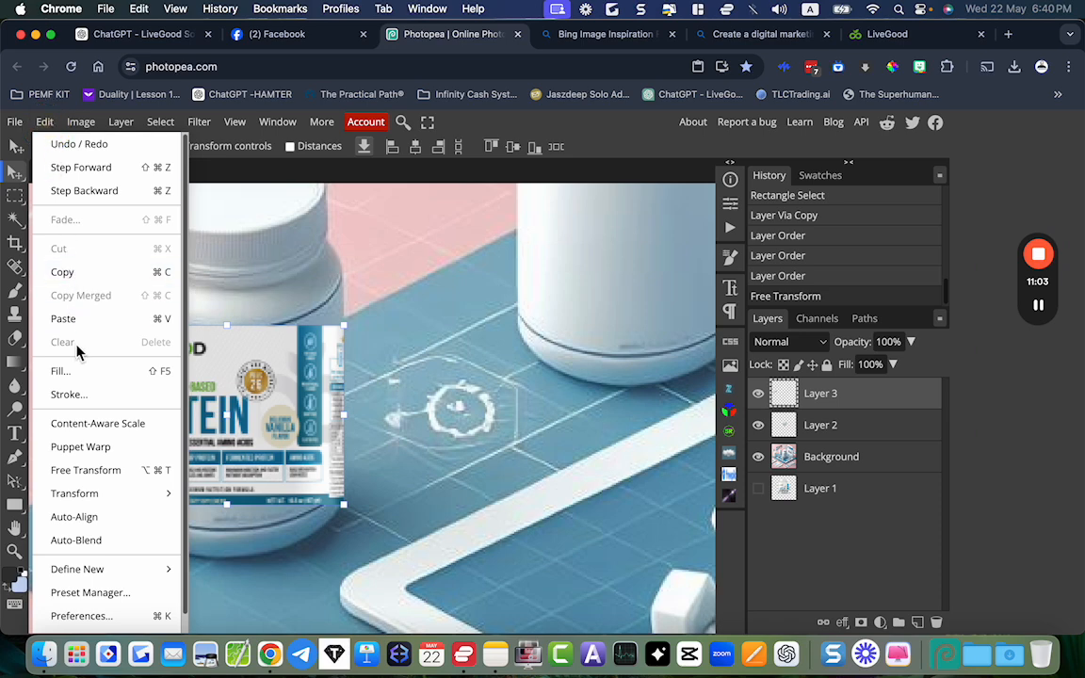
{"action": "left_click", "coordinate": [85, 471]}
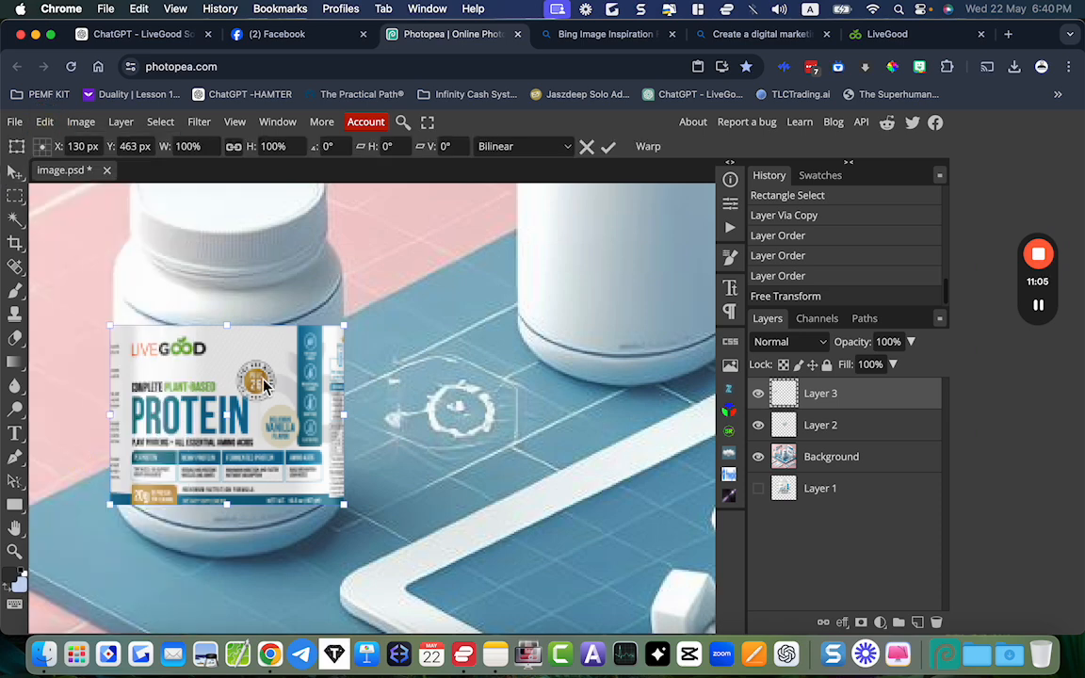
{"action": "left_click", "coordinate": [644, 149]}
{"action": "left_click", "coordinate": [199, 150]}
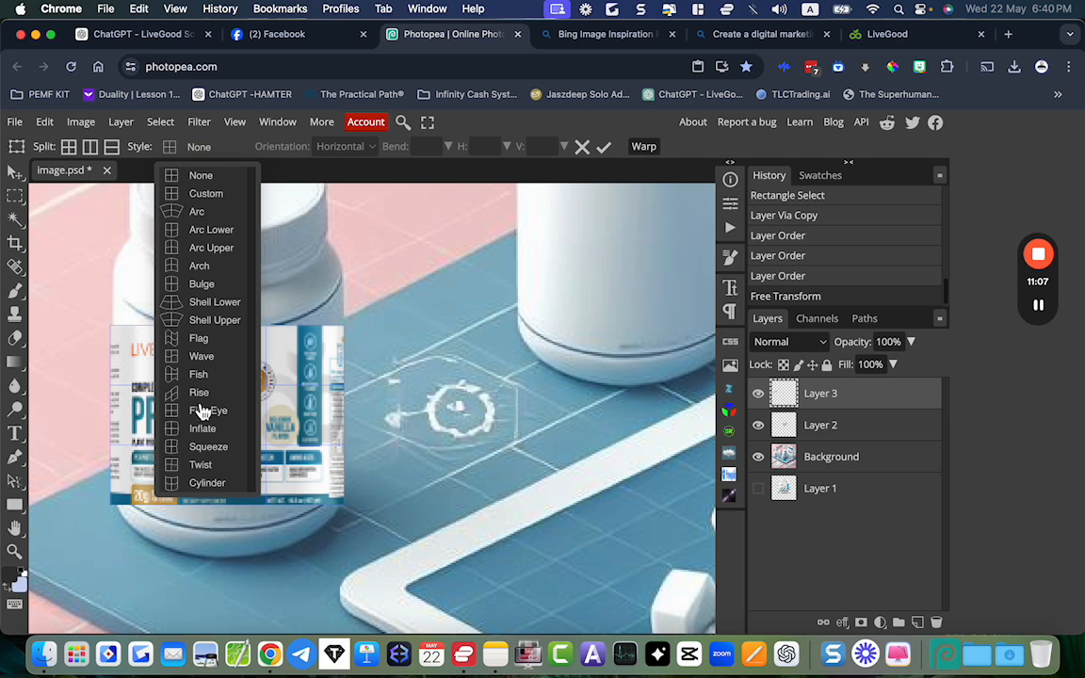
{"action": "left_click", "coordinate": [208, 483]}
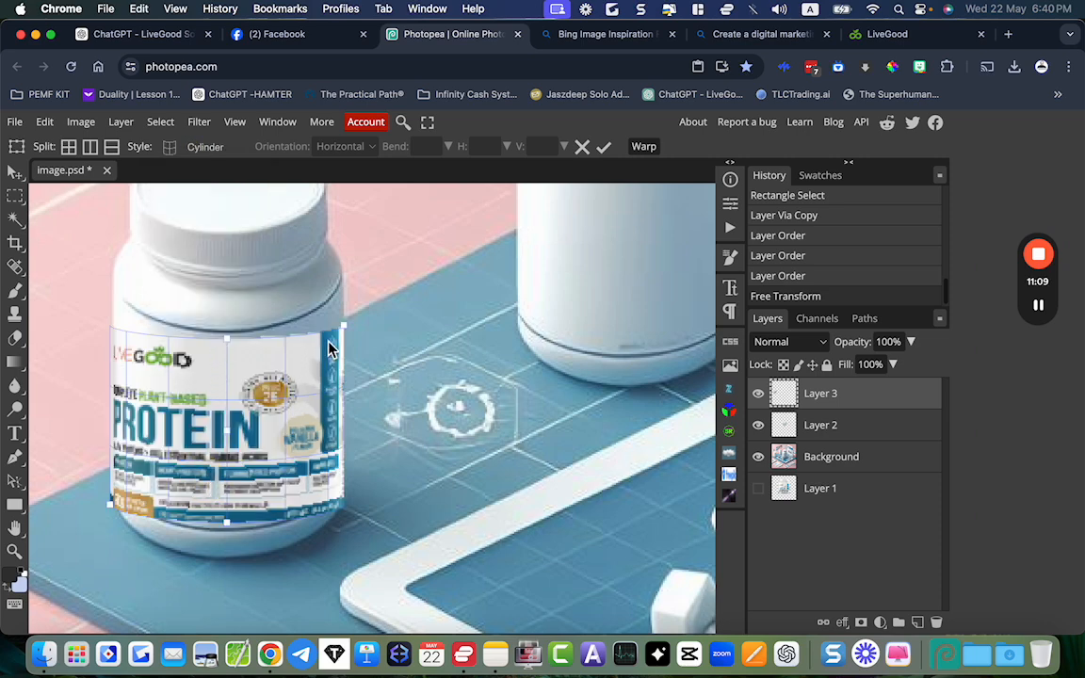
{"action": "left_click_drag", "start_coordinate": [350, 330], "coordinate": [350, 289]}
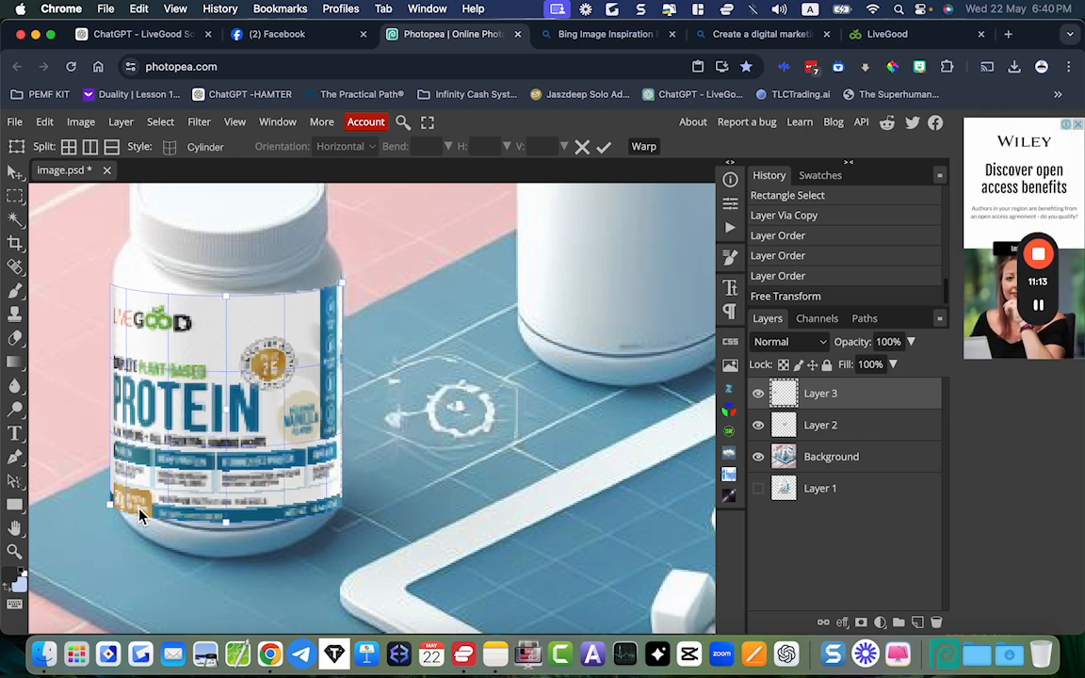
{"action": "left_click_drag", "start_coordinate": [116, 516], "coordinate": [122, 490]}
{"action": "left_click_drag", "start_coordinate": [233, 303], "coordinate": [230, 339]}
{"action": "left_click_drag", "start_coordinate": [230, 533], "coordinate": [230, 534]}
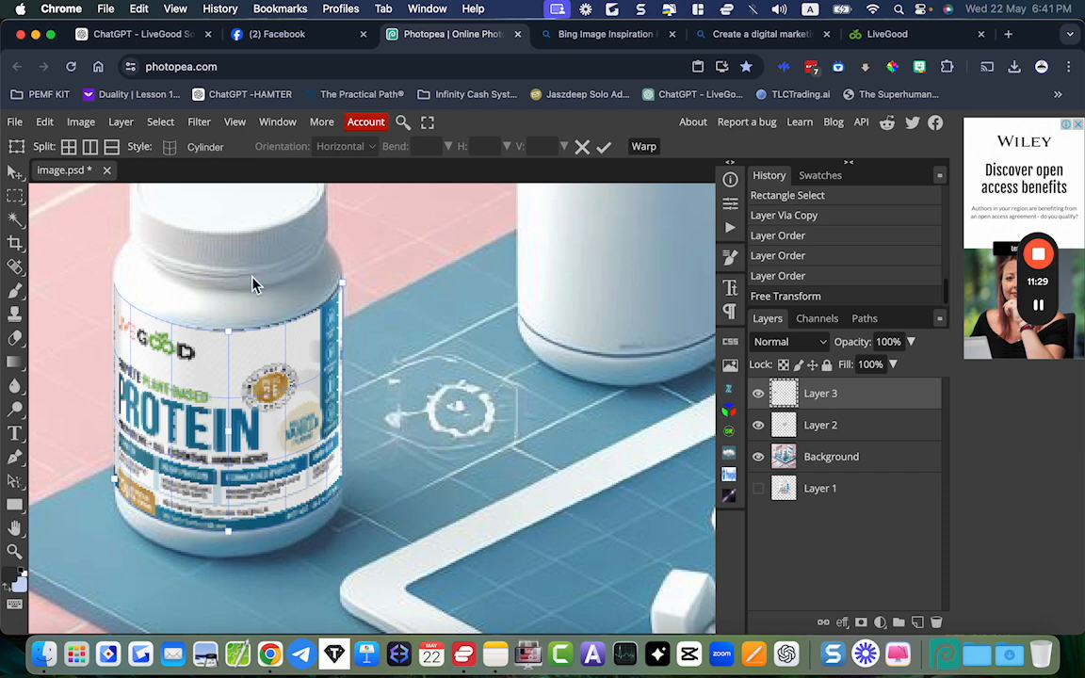
{"action": "left_click", "coordinate": [603, 147]}
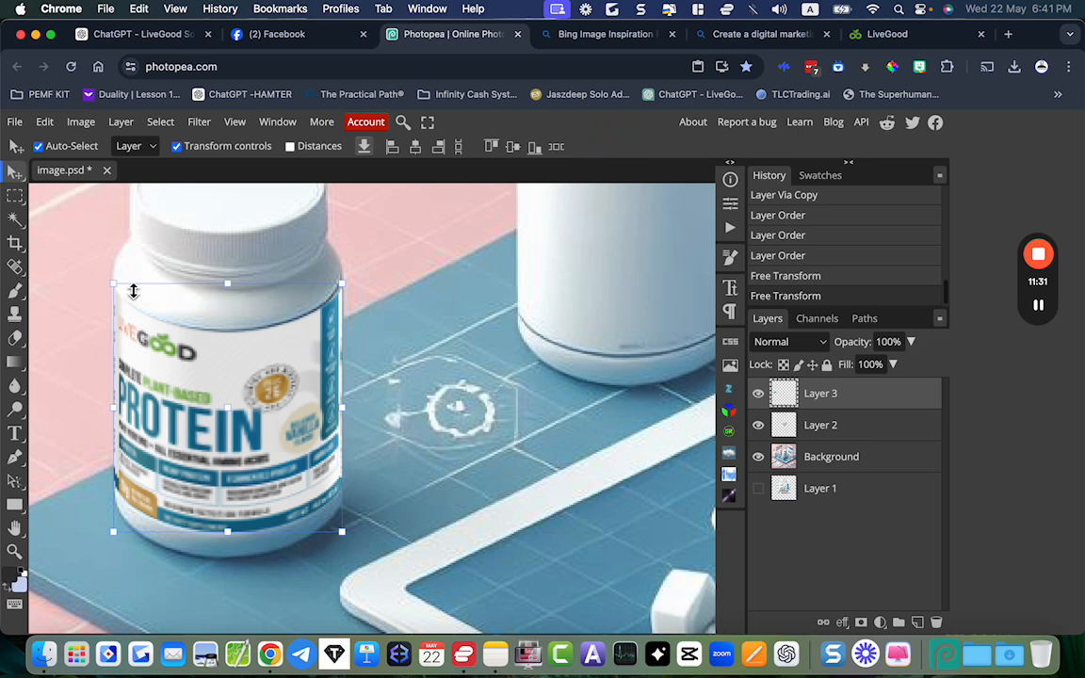
- Fine-tune the corners of the warped label with a free transform so it lines up with the bottle's sides
{"action": "left_click_drag", "start_coordinate": [117, 287], "coordinate": [114, 292]}
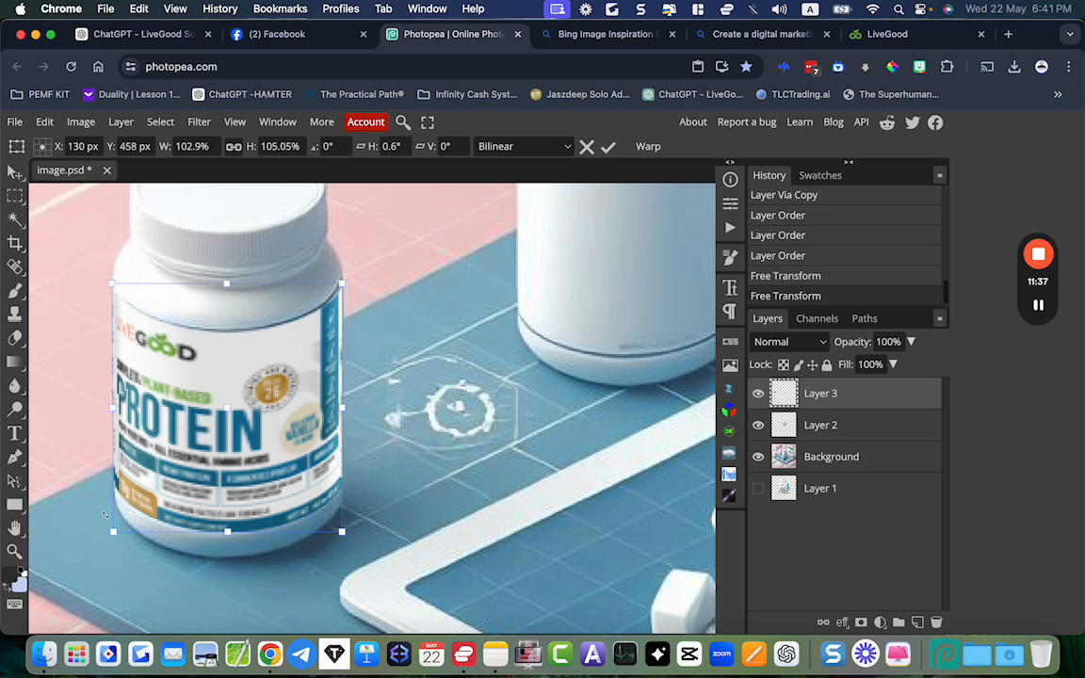
{"action": "left_click_drag", "start_coordinate": [113, 533], "coordinate": [115, 529]}
{"action": "left_click_drag", "start_coordinate": [347, 532], "coordinate": [341, 527]}
{"action": "left_click_drag", "start_coordinate": [343, 285], "coordinate": [343, 285]}
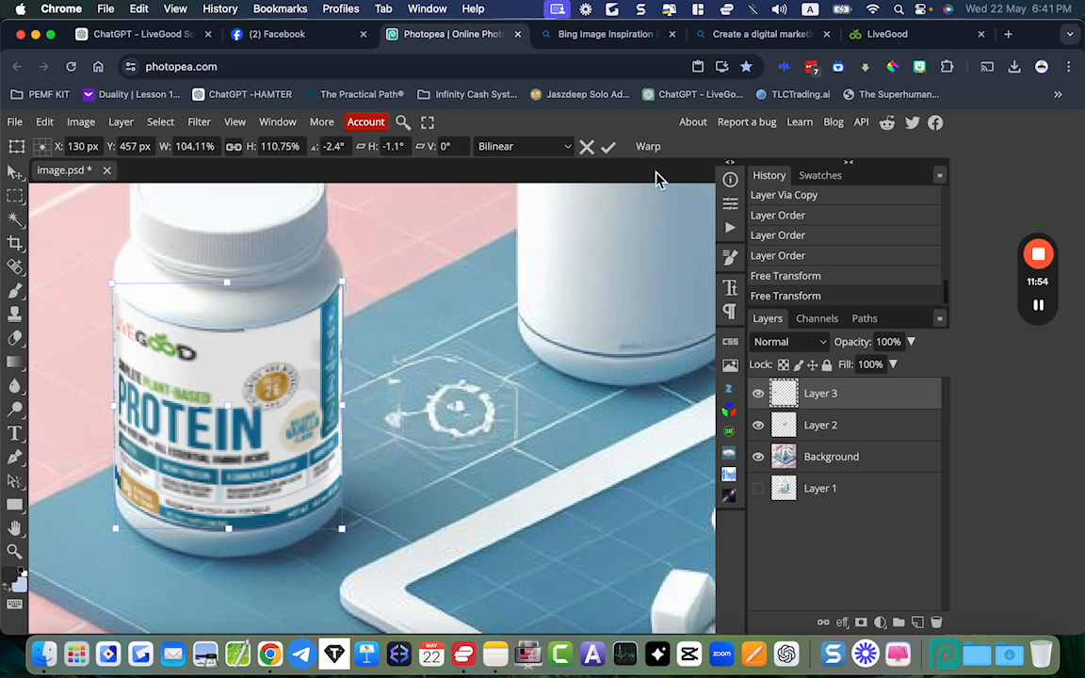
{"action": "left_click", "coordinate": [607, 156]}
- Set the left bottle's label layer to the Multiply blend mode
{"action": "left_click", "coordinate": [508, 356]}
{"action": "scroll", "coordinate": [508, 356], "scroll_direction": "down", "scroll_amount": 3}
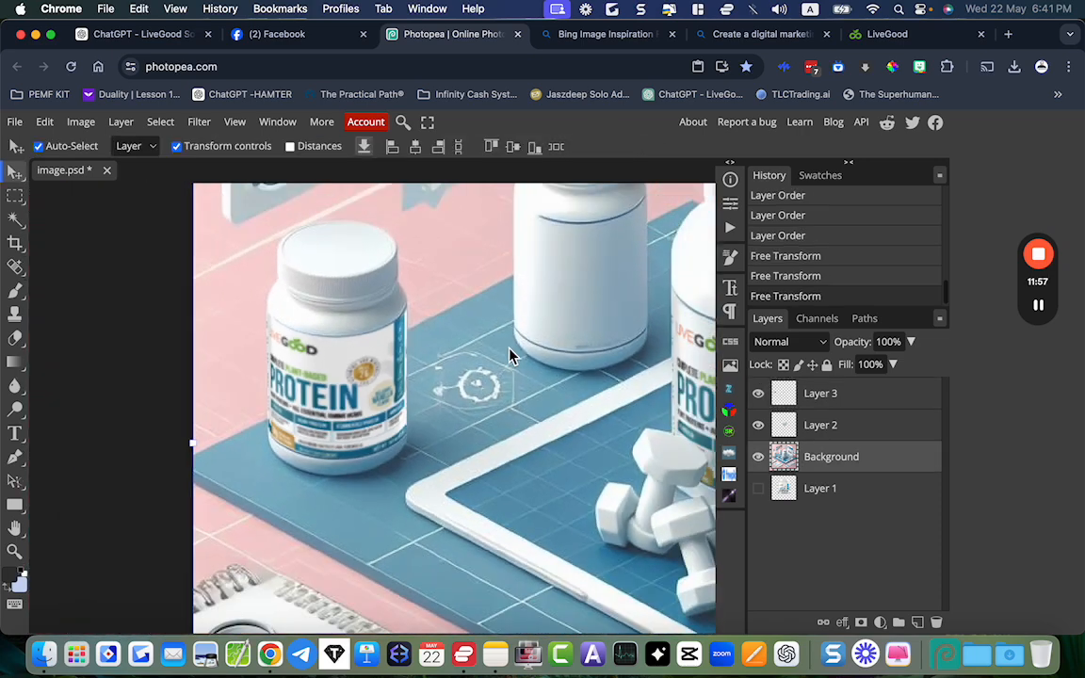
{"action": "left_click", "coordinate": [383, 394]}
{"action": "left_click", "coordinate": [796, 343]}
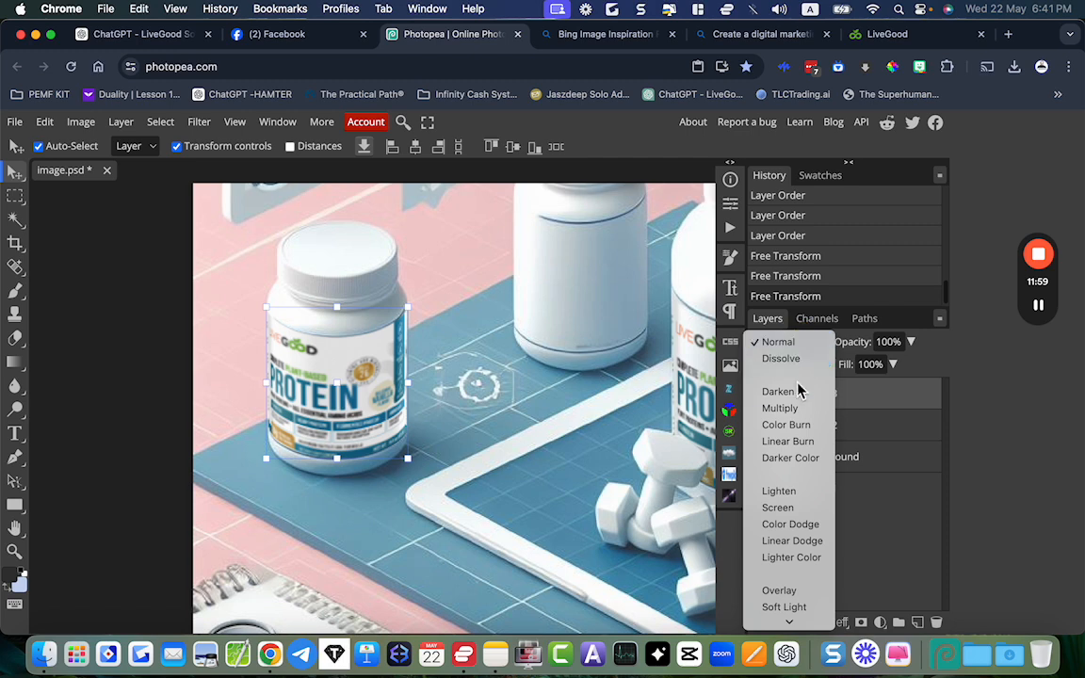
{"action": "left_click", "coordinate": [796, 411]}
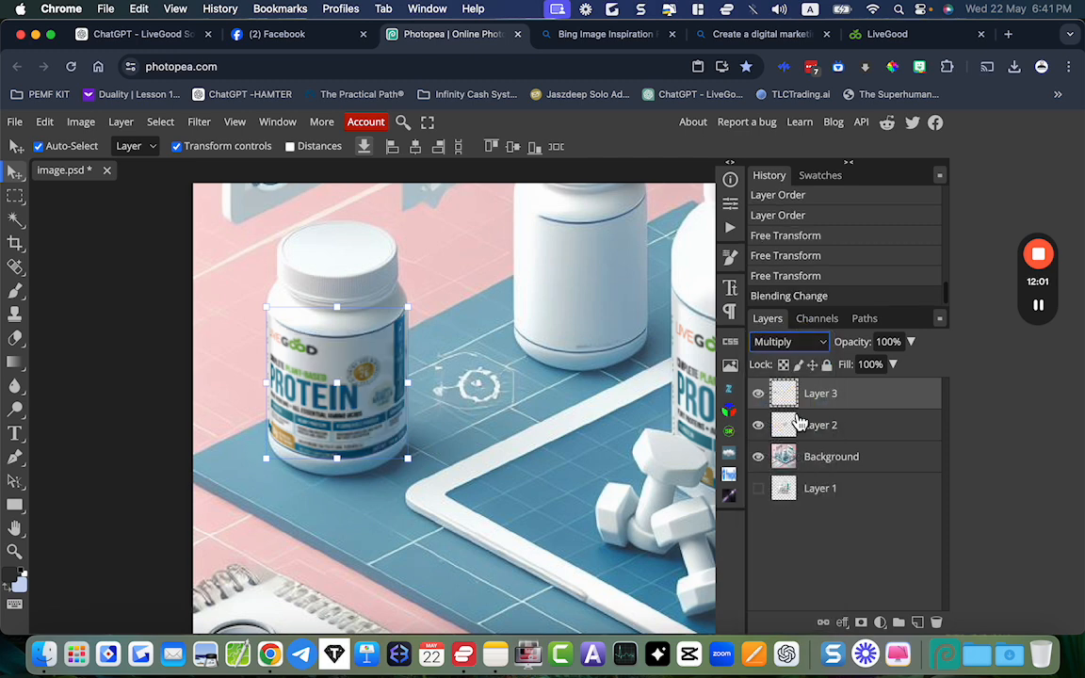
- Check how both labelled bottles look in the scene and select the left bottle's label
{"action": "left_click", "coordinate": [640, 435]}
{"action": "scroll", "coordinate": [640, 434], "scroll_direction": "down", "scroll_amount": 5}
{"action": "scroll", "coordinate": [640, 434], "scroll_direction": "up", "scroll_amount": 5}
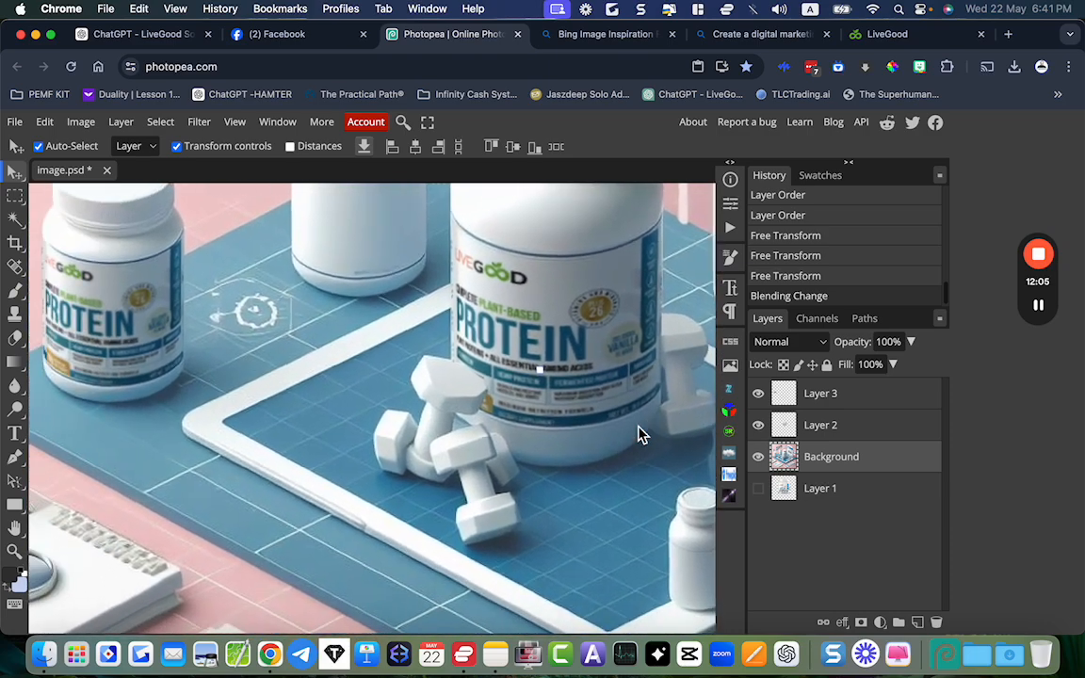
{"action": "scroll", "coordinate": [639, 434], "scroll_direction": "down", "scroll_amount": 2}
{"action": "left_click", "coordinate": [324, 370]}
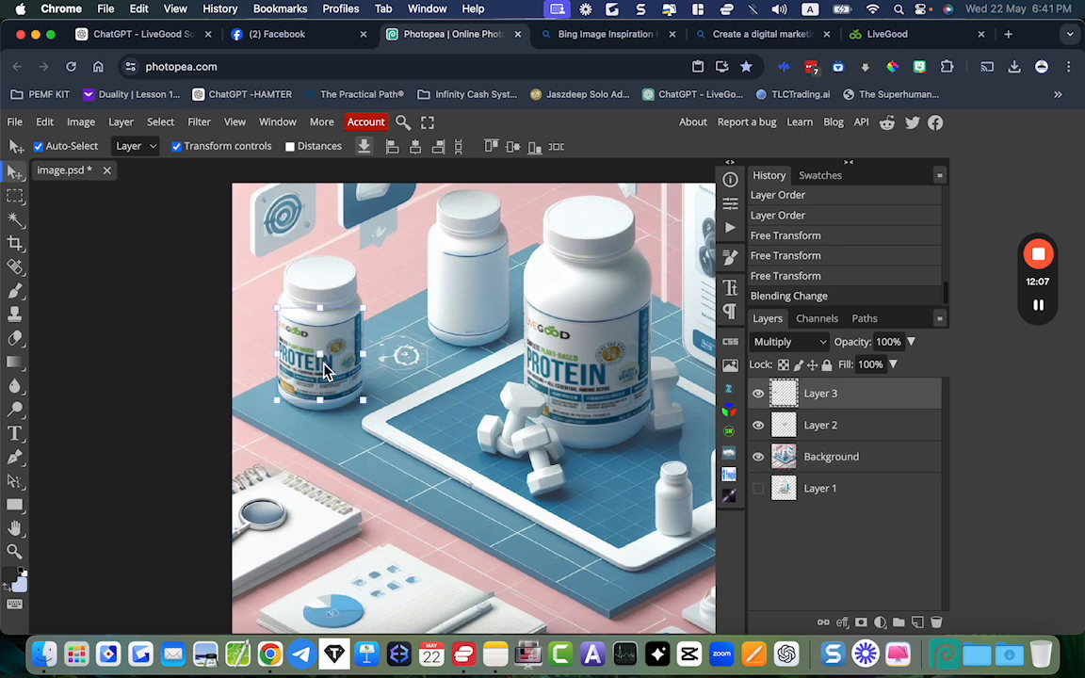
- Duplicate the left bottle's label layer and move the copy onto the plain bottle behind it, aligned with the bottle's body
{"action": "right_click", "coordinate": [789, 399]}
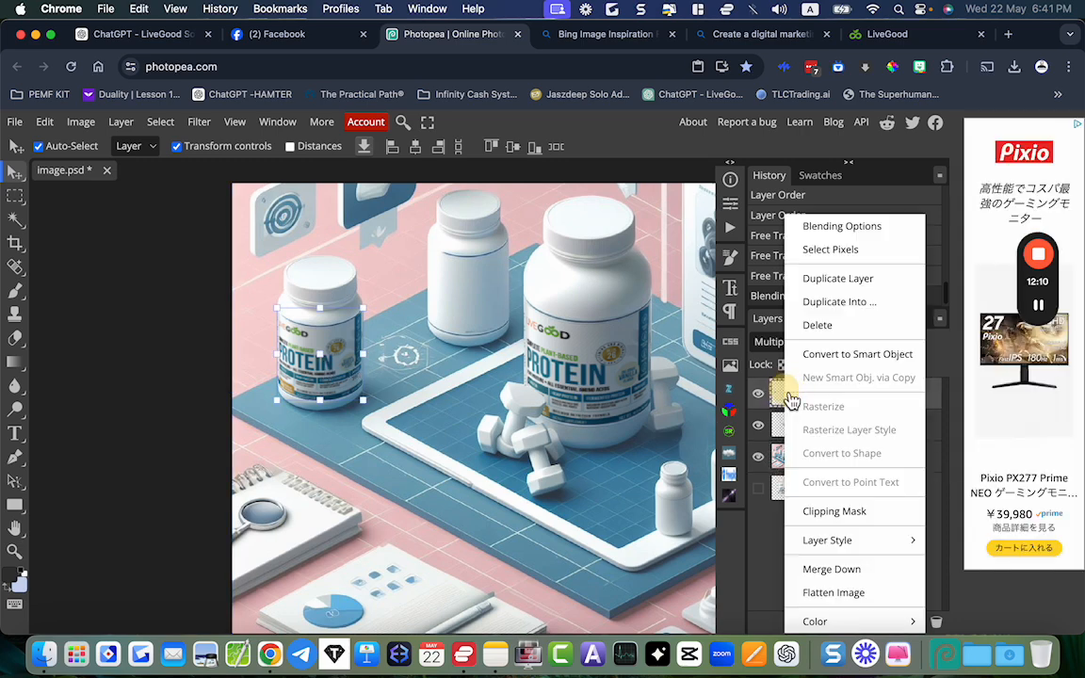
{"action": "left_click", "coordinate": [856, 280]}
{"action": "left_click_drag", "start_coordinate": [327, 353], "coordinate": [475, 279]}
{"action": "scroll", "coordinate": [475, 279], "scroll_direction": "up", "scroll_amount": 3}
{"action": "key", "text": "Down"}
{"action": "key", "text": "Down"}
{"action": "key", "text": "Down"}
{"action": "key", "text": "Down"}
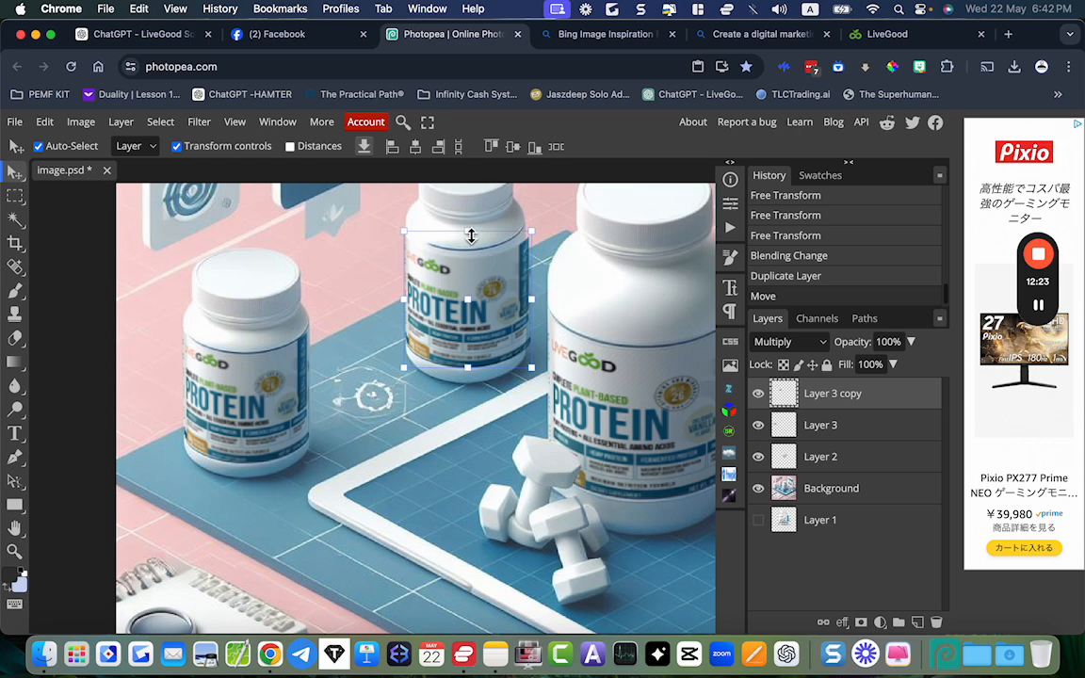
- Stretch the copied label upward to about 104% height and fine-tune its upper corner so it fits the back bottle
{"action": "left_click_drag", "start_coordinate": [471, 236], "coordinate": [468, 229]}
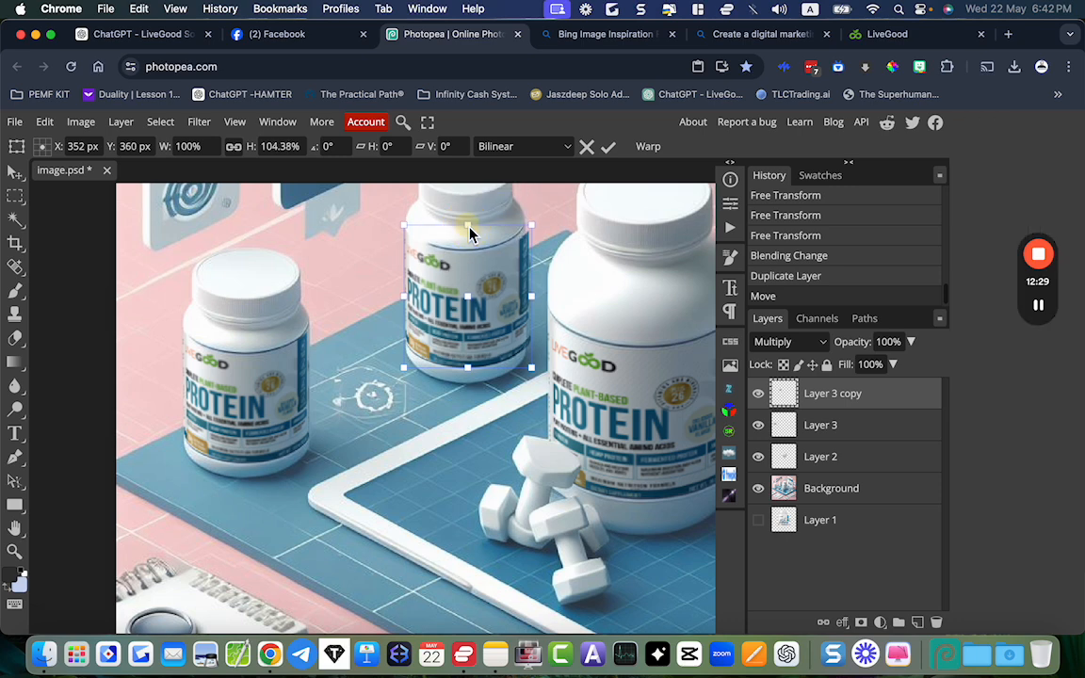
{"action": "left_click", "coordinate": [608, 146]}
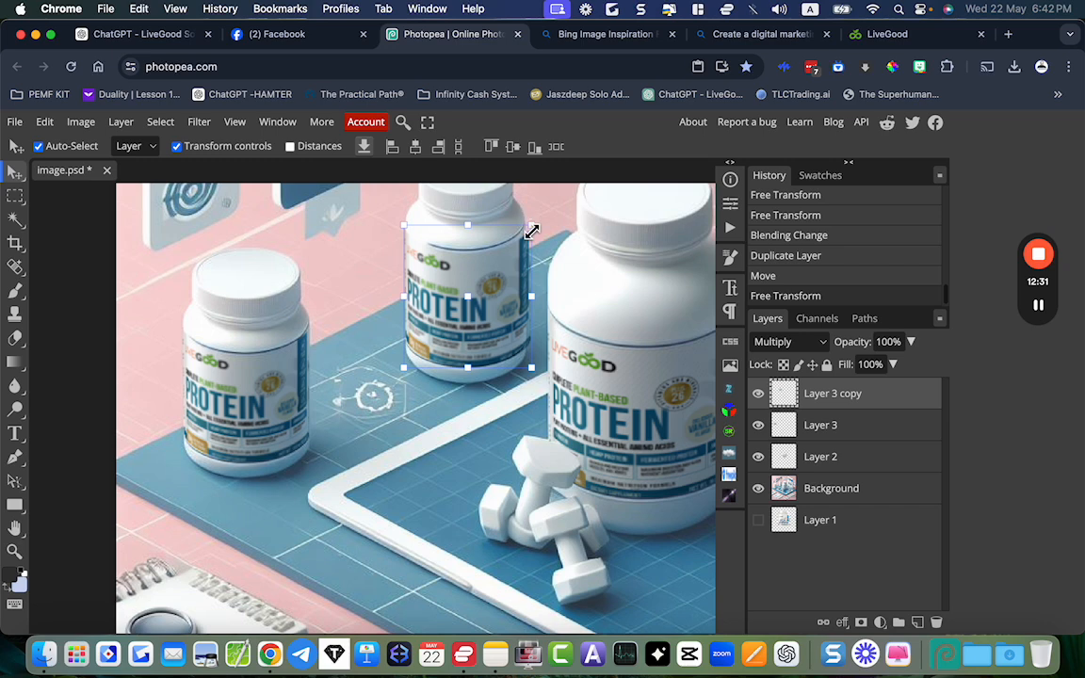
{"action": "left_click_drag", "start_coordinate": [532, 231], "coordinate": [531, 226]}
{"action": "left_click", "coordinate": [608, 146]}
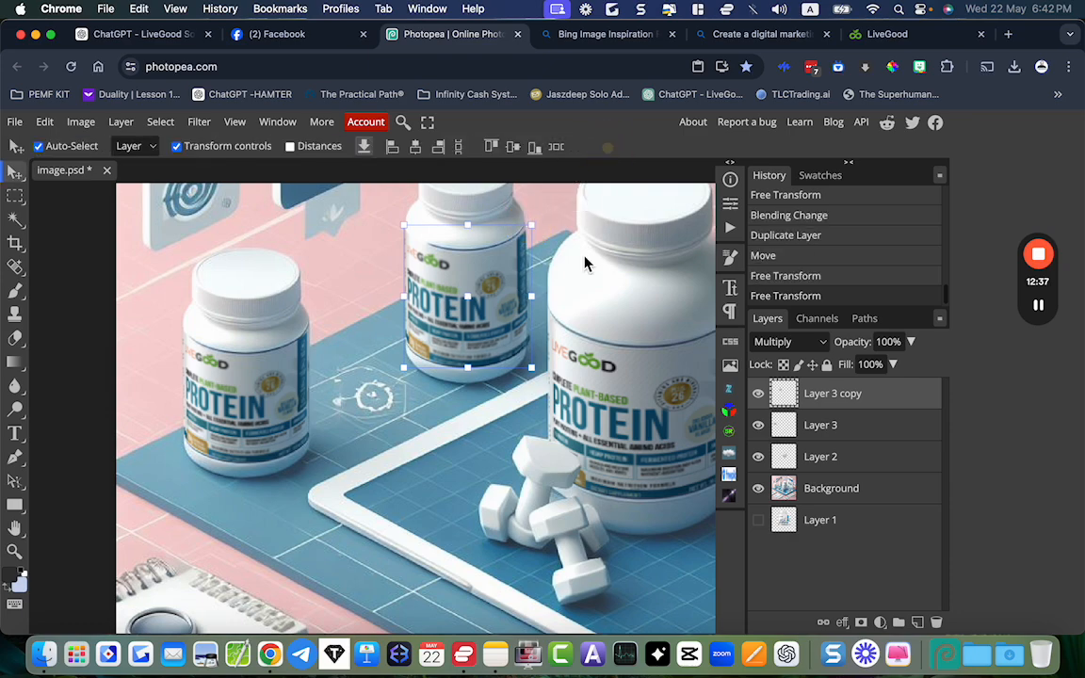
{"action": "left_click", "coordinate": [583, 260]}
- Switch to the LiveGood shop page and copy the Ultra Magnesium Complex product image
{"action": "scroll", "coordinate": [582, 267], "scroll_direction": "down", "scroll_amount": 2}
{"action": "scroll", "coordinate": [514, 300], "scroll_direction": "down", "scroll_amount": 3}
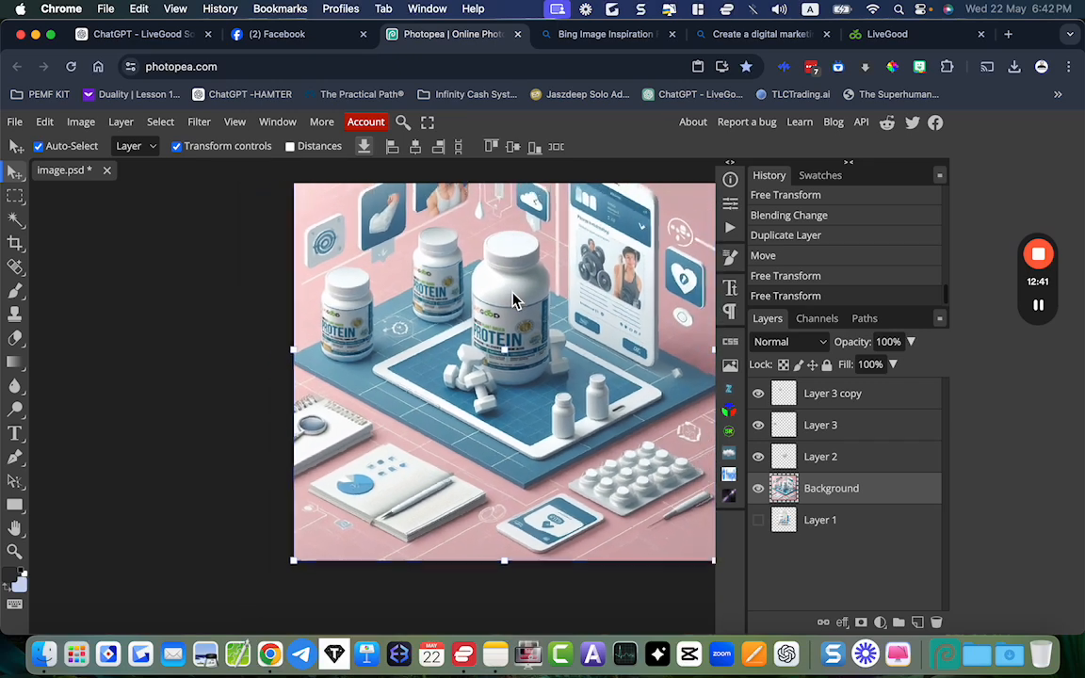
{"action": "scroll", "coordinate": [514, 300], "scroll_direction": "up", "scroll_amount": 5}
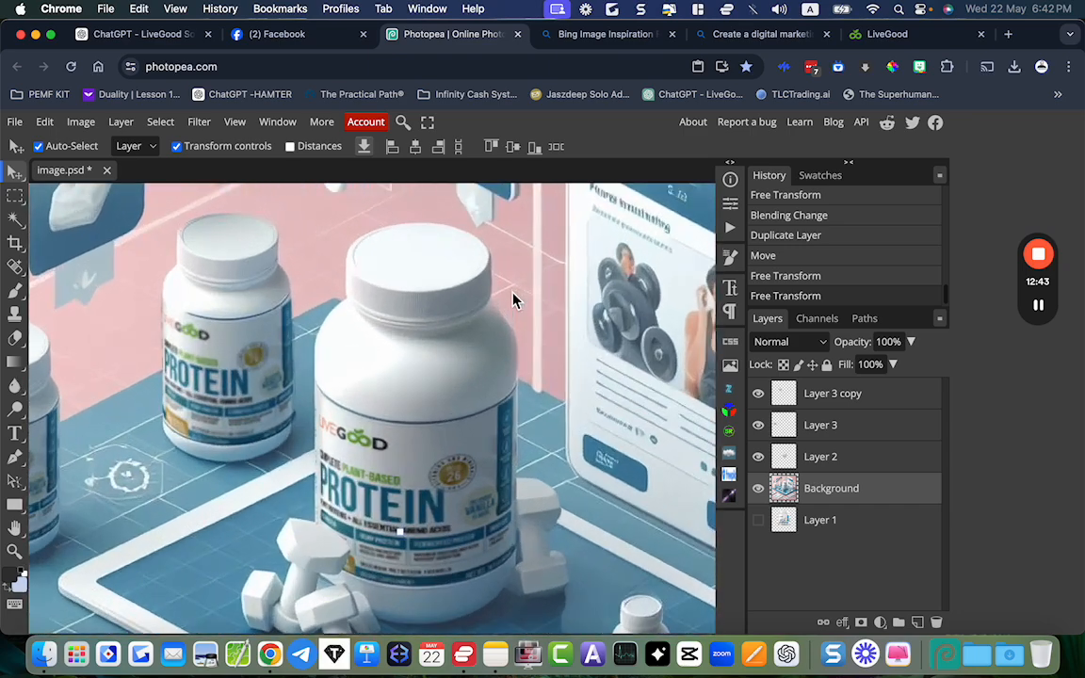
{"action": "scroll", "coordinate": [514, 300], "scroll_direction": "down", "scroll_amount": 10}
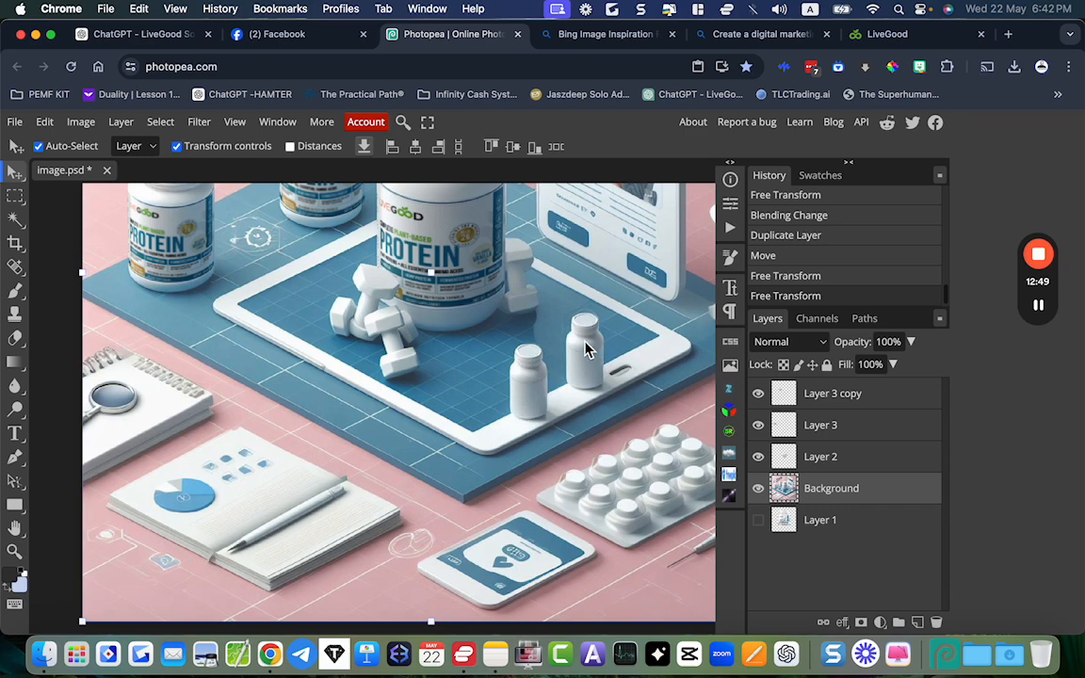
{"action": "left_click", "coordinate": [894, 35]}
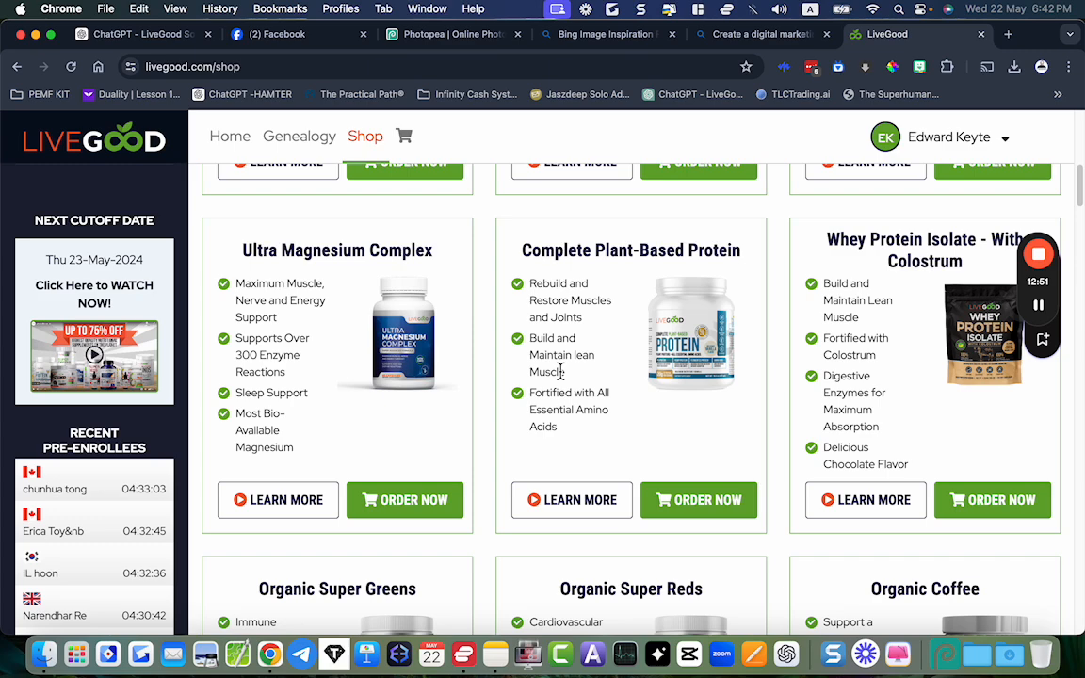
{"action": "scroll", "coordinate": [561, 372], "scroll_direction": "up", "scroll_amount": 3}
{"action": "scroll", "coordinate": [560, 369], "scroll_direction": "down", "scroll_amount": 3}
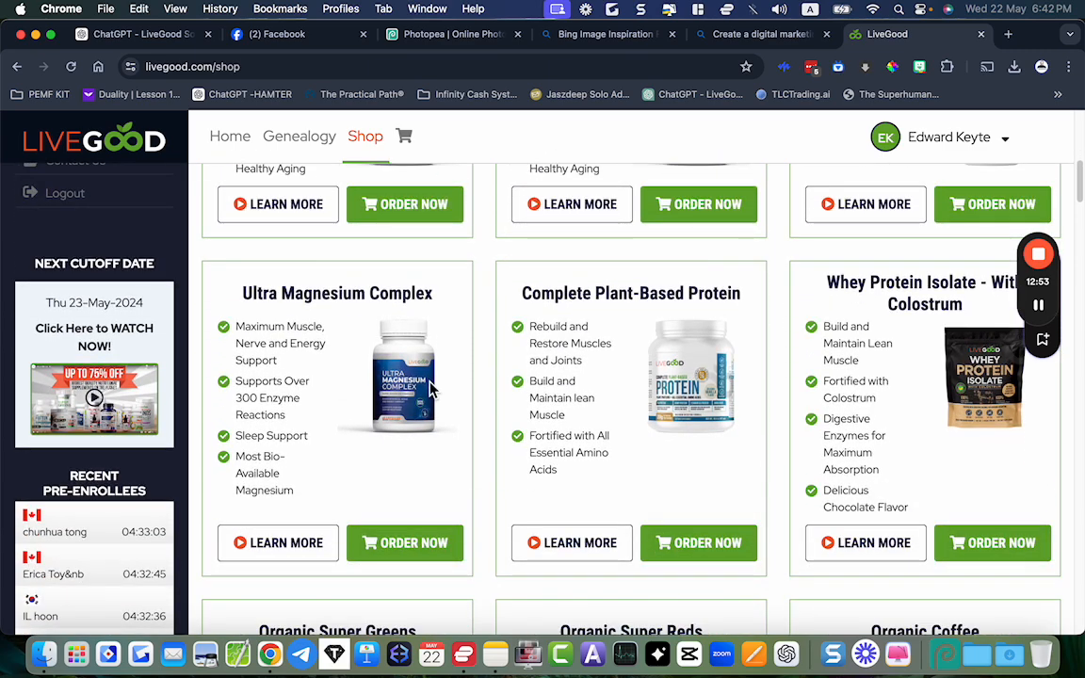
{"action": "right_click", "coordinate": [428, 389]}
{"action": "left_click", "coordinate": [475, 421]}
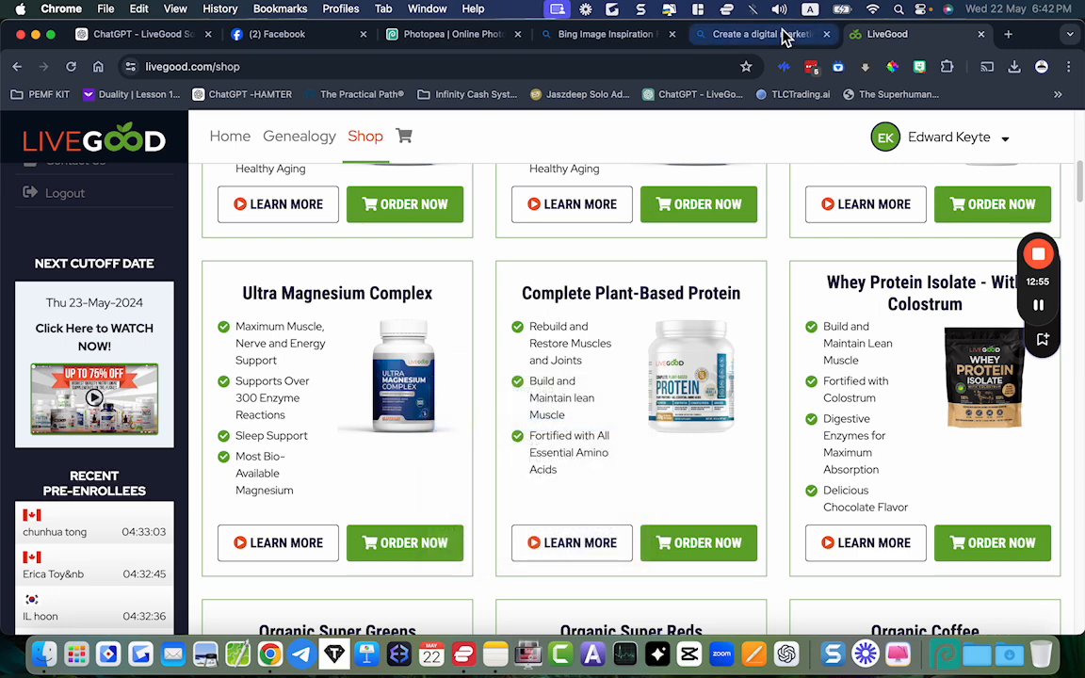
- Switch back to Photopea, paste the magnesium bottle image above all other layers and lower it so the whole bottle shows
{"action": "left_click", "coordinate": [471, 34]}
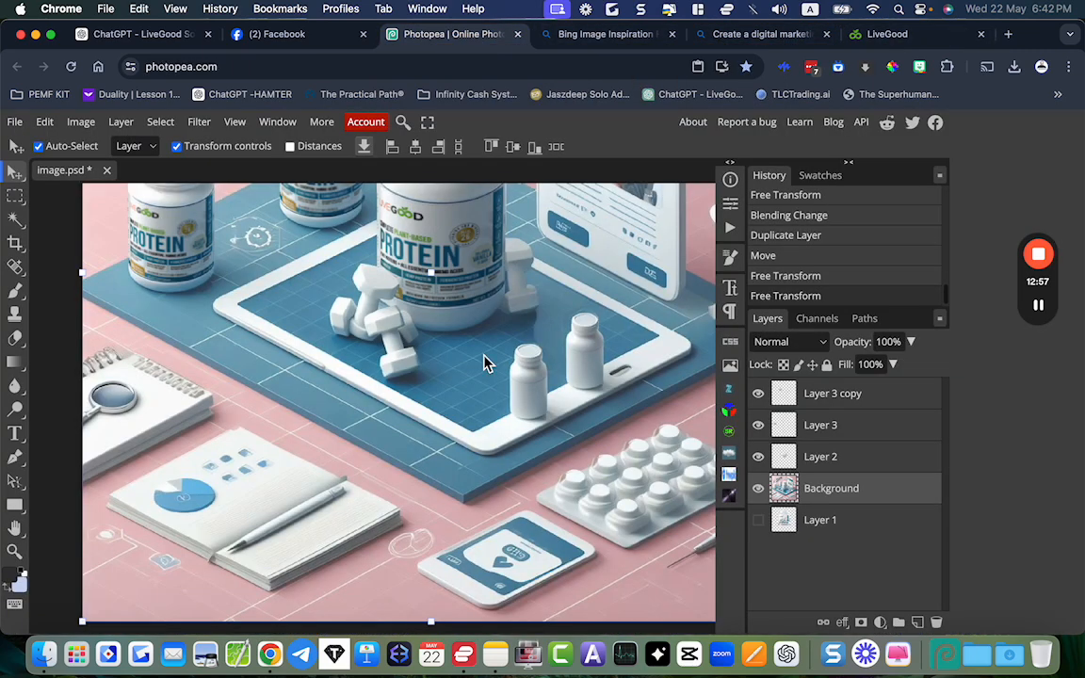
{"action": "key", "text": "super+v"}
{"action": "scroll", "coordinate": [480, 366], "scroll_direction": "down", "scroll_amount": 3}
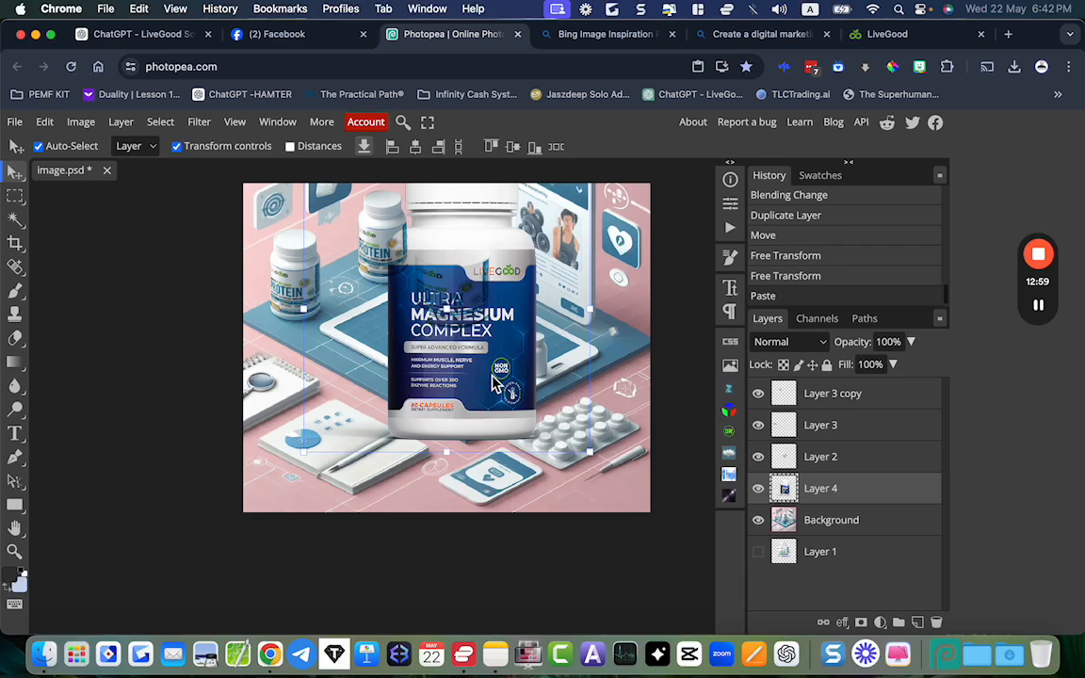
{"action": "left_click_drag", "start_coordinate": [790, 496], "coordinate": [828, 382]}
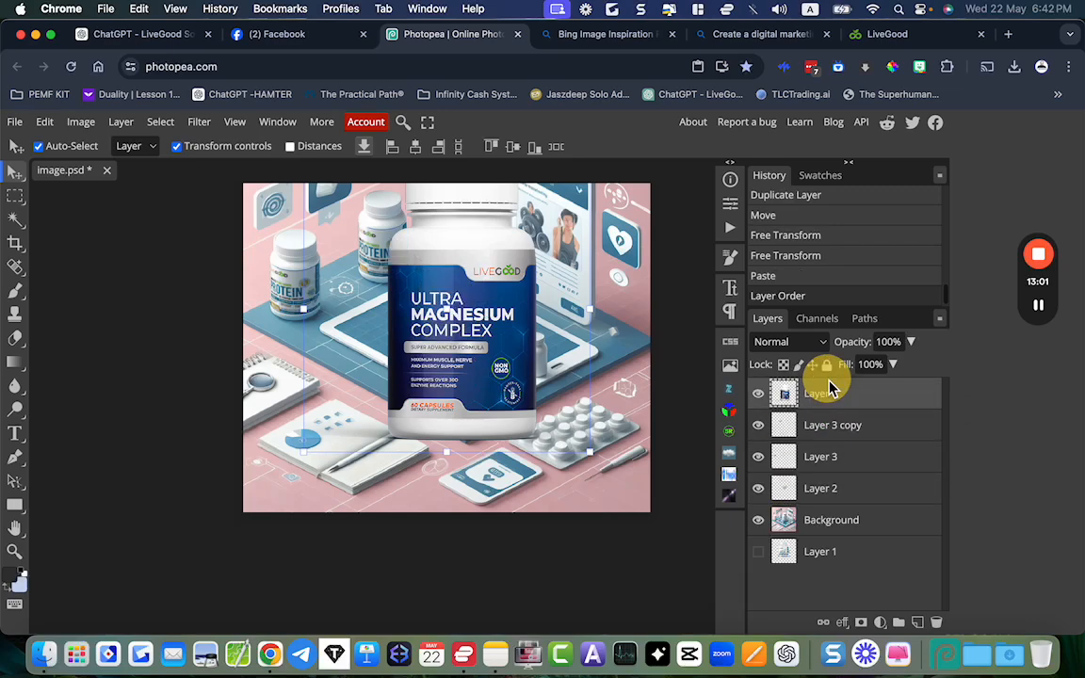
{"action": "left_click_drag", "start_coordinate": [509, 341], "coordinate": [509, 378]}
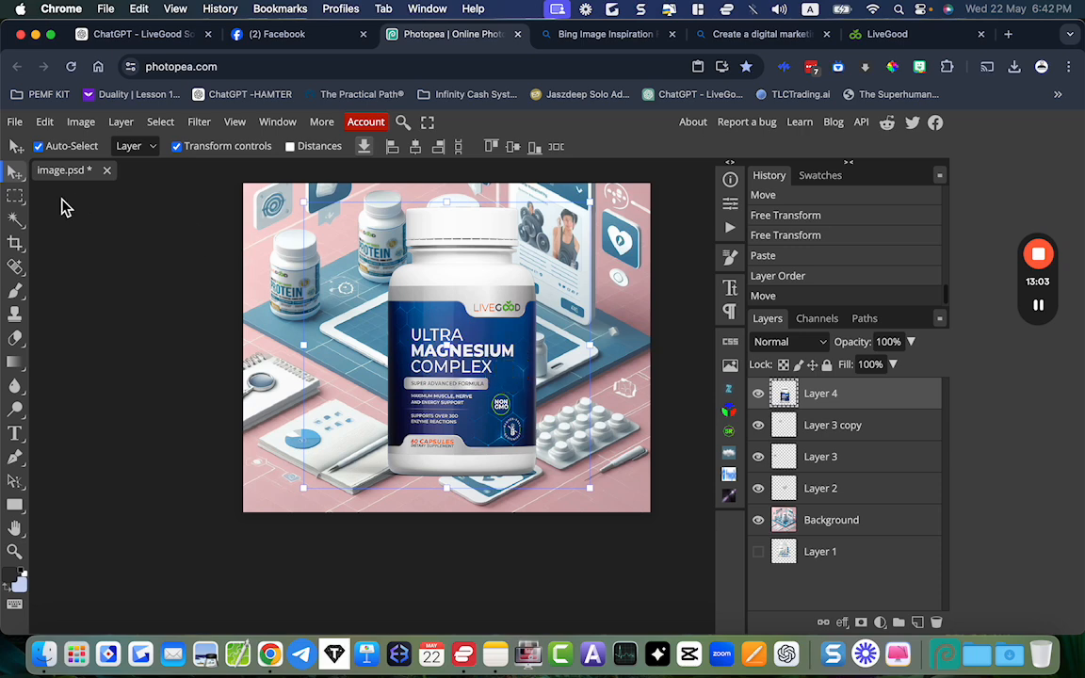
- Copy the magnesium bottle's rectangular label area to a new layer, then hide the full bottle layer and place it below all others
{"action": "left_click", "coordinate": [16, 195]}
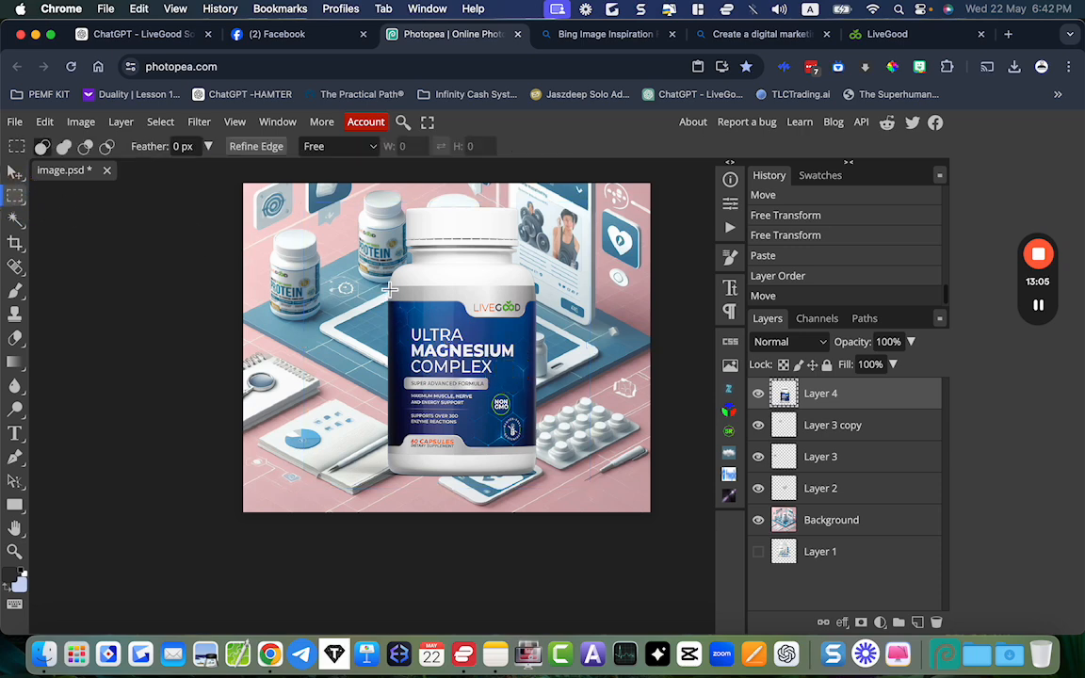
{"action": "left_click_drag", "start_coordinate": [389, 291], "coordinate": [542, 458]}
{"action": "key", "text": "super+j"}
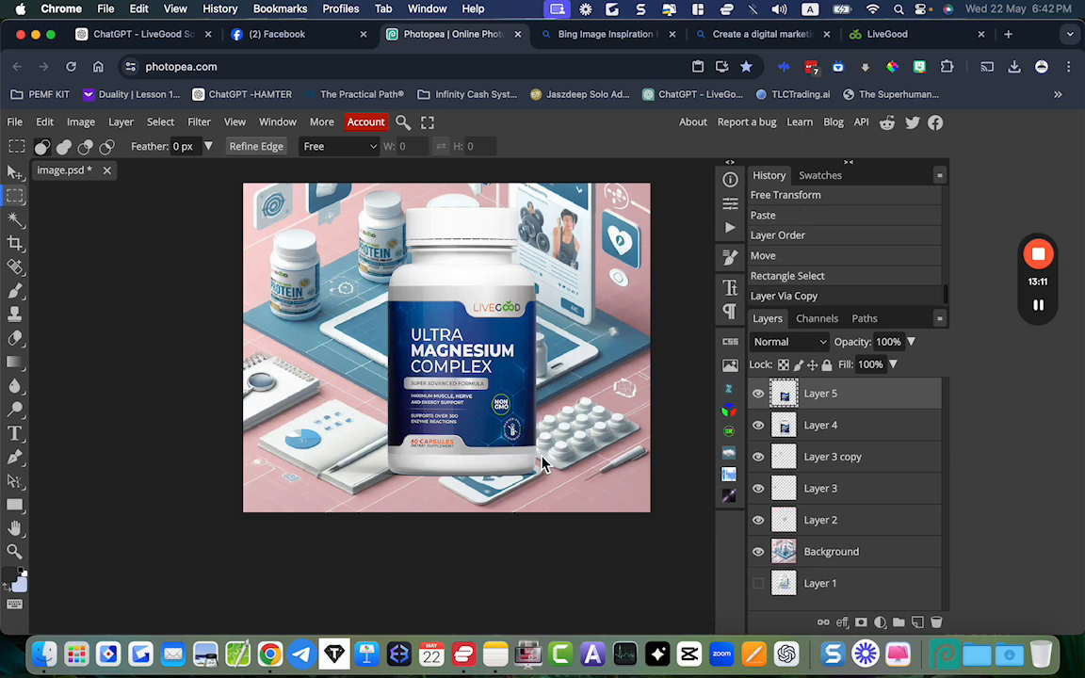
{"action": "left_click", "coordinate": [758, 425]}
{"action": "left_click_drag", "start_coordinate": [788, 429], "coordinate": [811, 592]}
{"action": "left_click", "coordinate": [799, 398]}
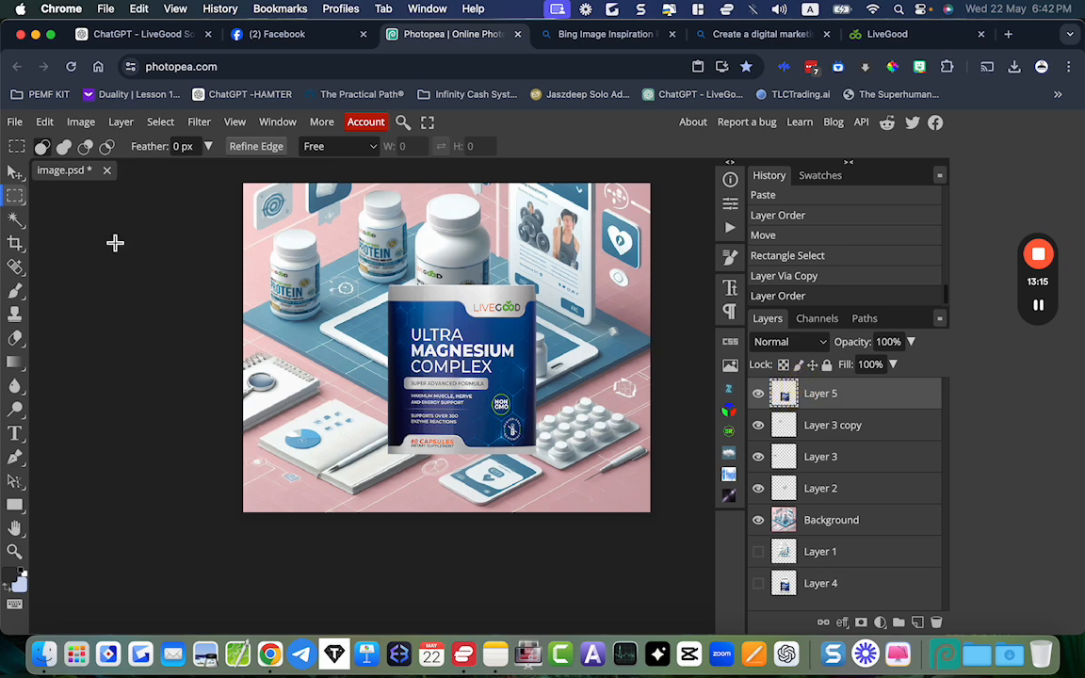
- Scale the magnesium label down to about 14.5% and place it over the body of the small bottle nearest the tablet's slot
{"action": "left_click", "coordinate": [14, 173]}
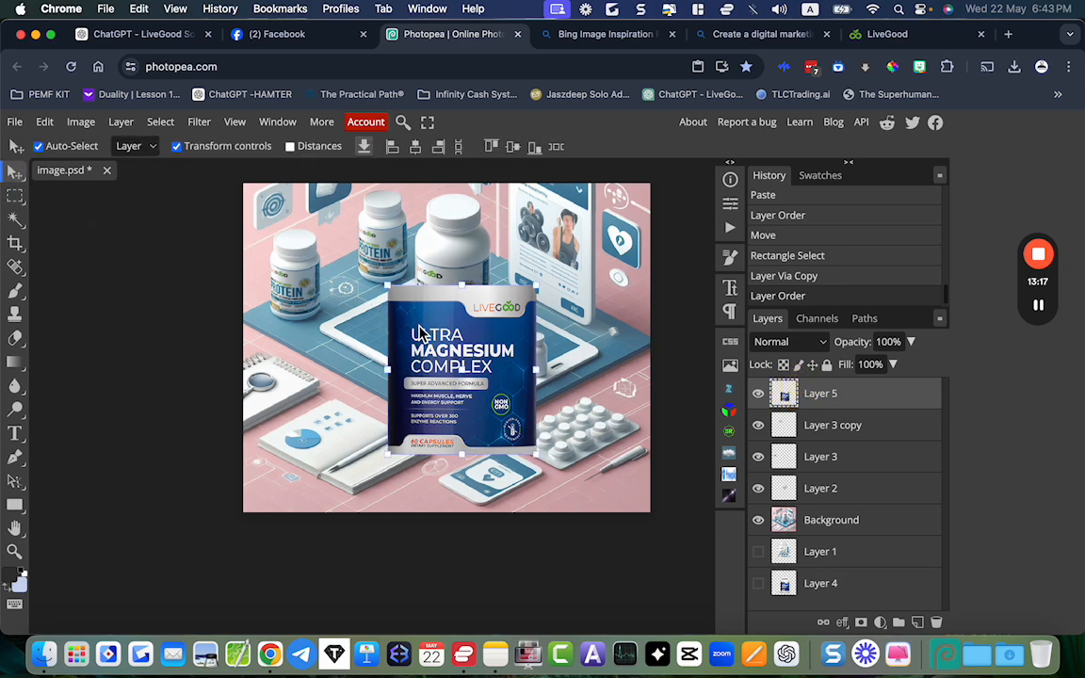
{"action": "left_click_drag", "start_coordinate": [421, 334], "coordinate": [458, 349]}
{"action": "scroll", "coordinate": [458, 350], "scroll_direction": "up", "scroll_amount": 4}
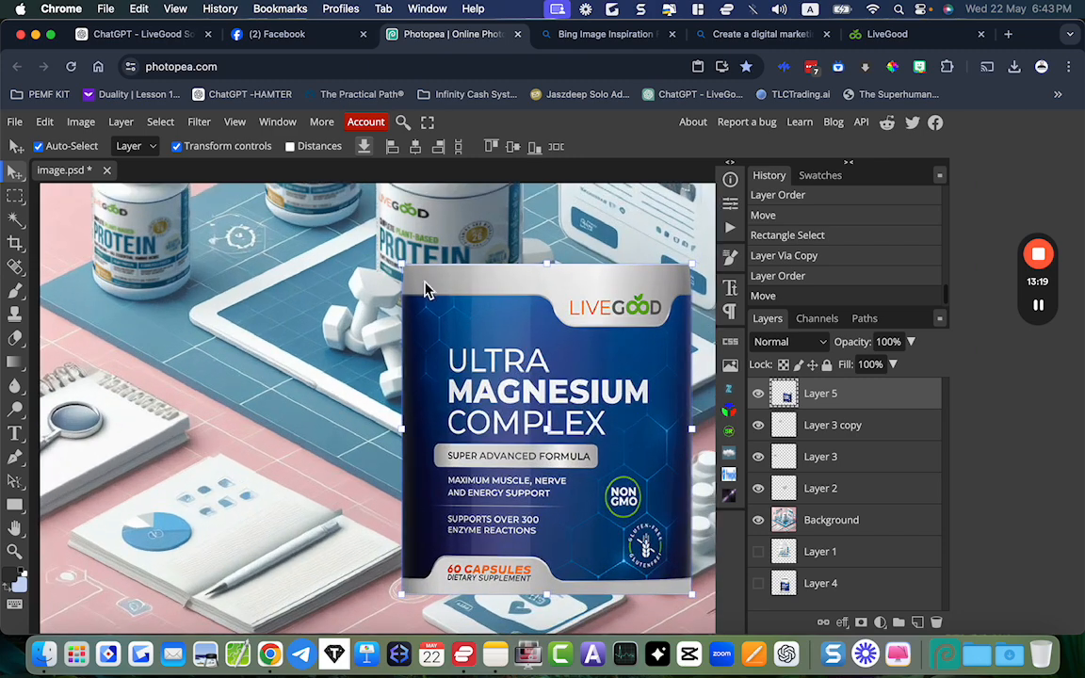
{"action": "left_click_drag", "start_coordinate": [403, 273], "coordinate": [611, 403]}
{"action": "scroll", "coordinate": [610, 403], "scroll_direction": "up", "scroll_amount": 5}
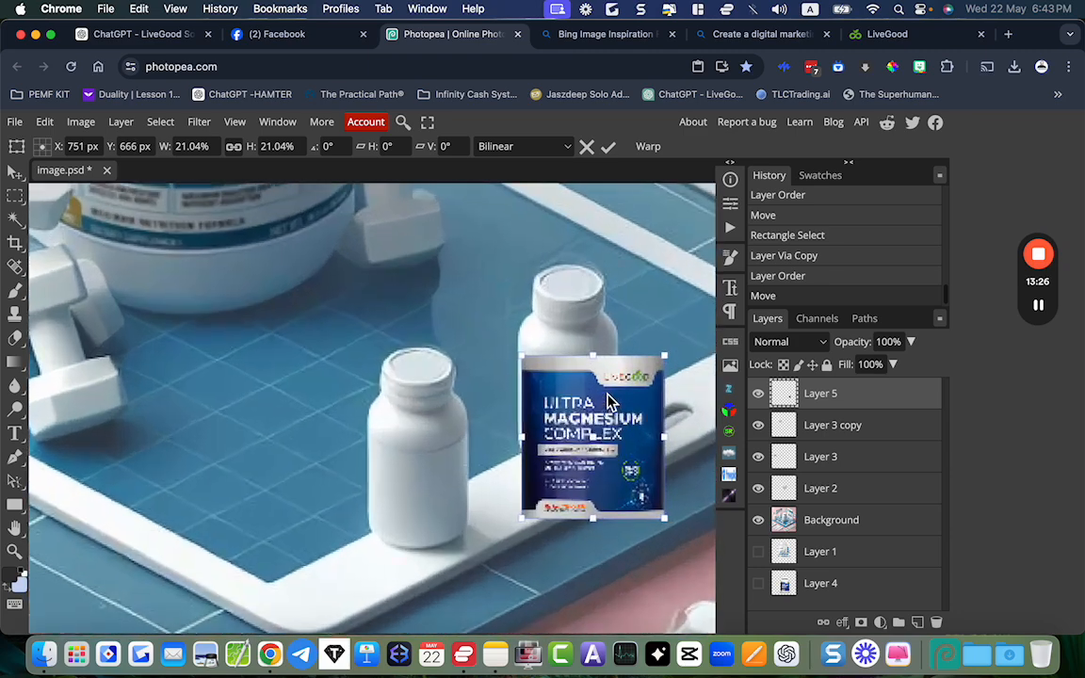
{"action": "scroll", "coordinate": [608, 403], "scroll_direction": "up", "scroll_amount": 2}
{"action": "left_click_drag", "start_coordinate": [554, 400], "coordinate": [550, 385]}
{"action": "left_click_drag", "start_coordinate": [674, 532], "coordinate": [621, 465]}
{"action": "left_click_drag", "start_coordinate": [630, 473], "coordinate": [623, 467]}
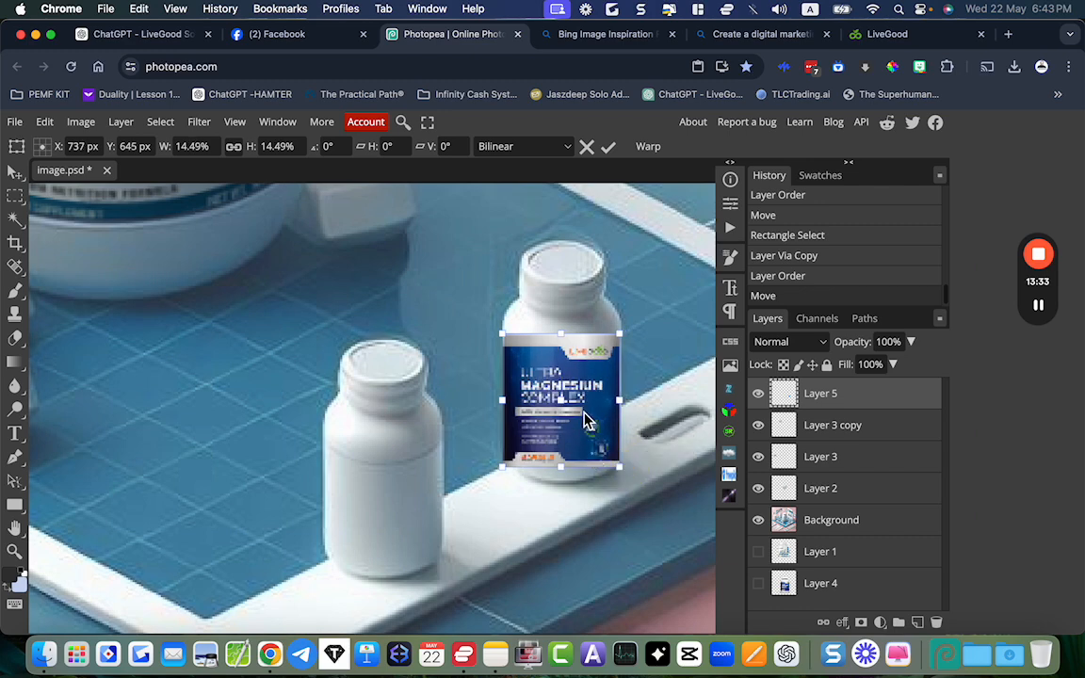
{"action": "left_click", "coordinate": [609, 146]}
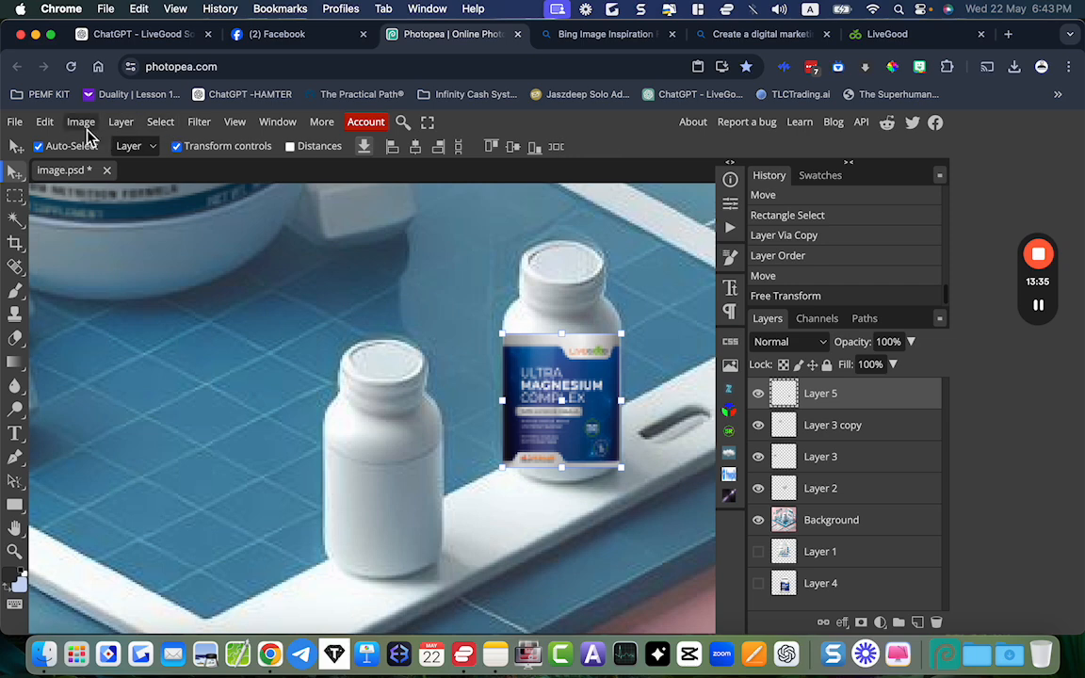
- Warp the magnesium label with the Cylinder style so its edges and curves follow the small bottle's body
{"action": "left_click", "coordinate": [44, 122]}
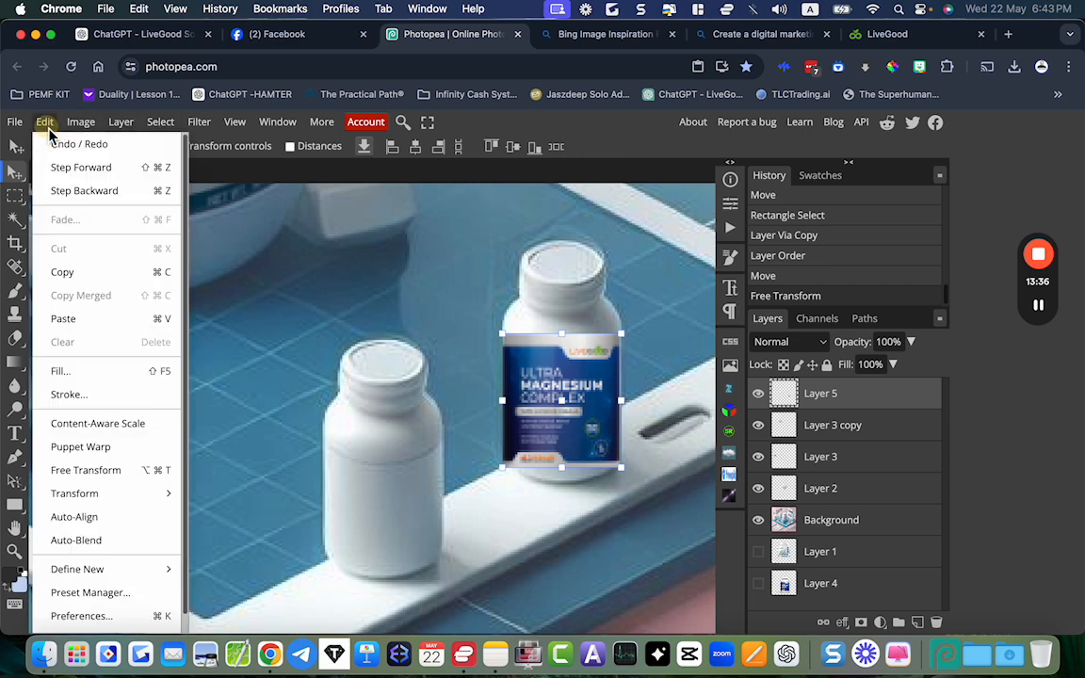
{"action": "left_click", "coordinate": [79, 469]}
{"action": "left_click", "coordinate": [648, 147]}
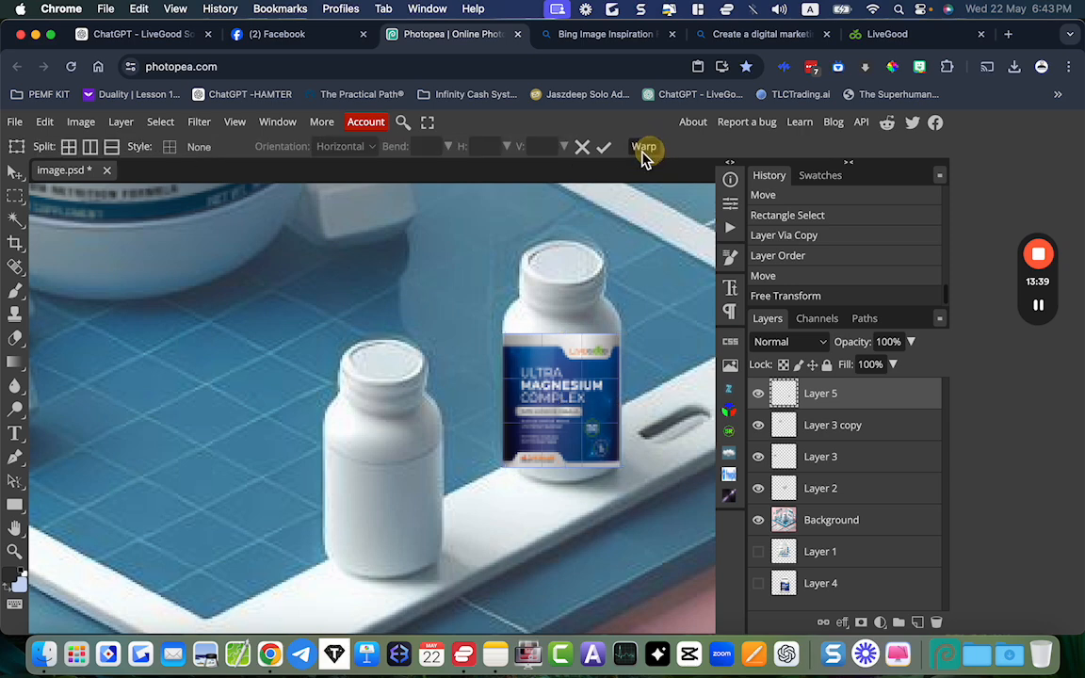
{"action": "left_click", "coordinate": [189, 151]}
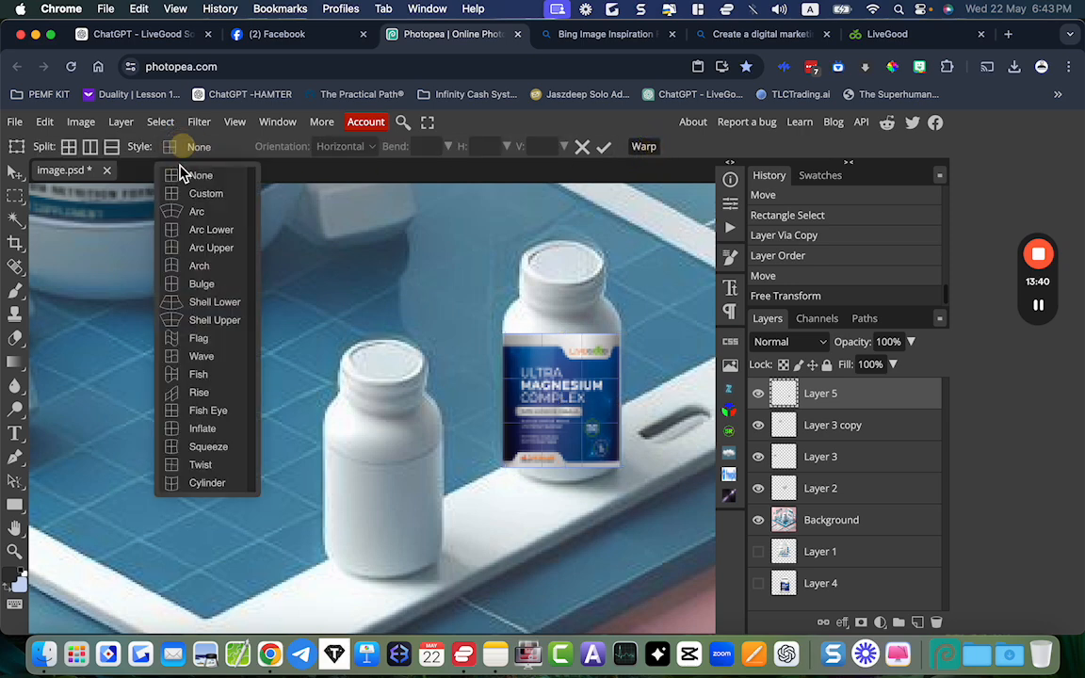
{"action": "left_click", "coordinate": [213, 482]}
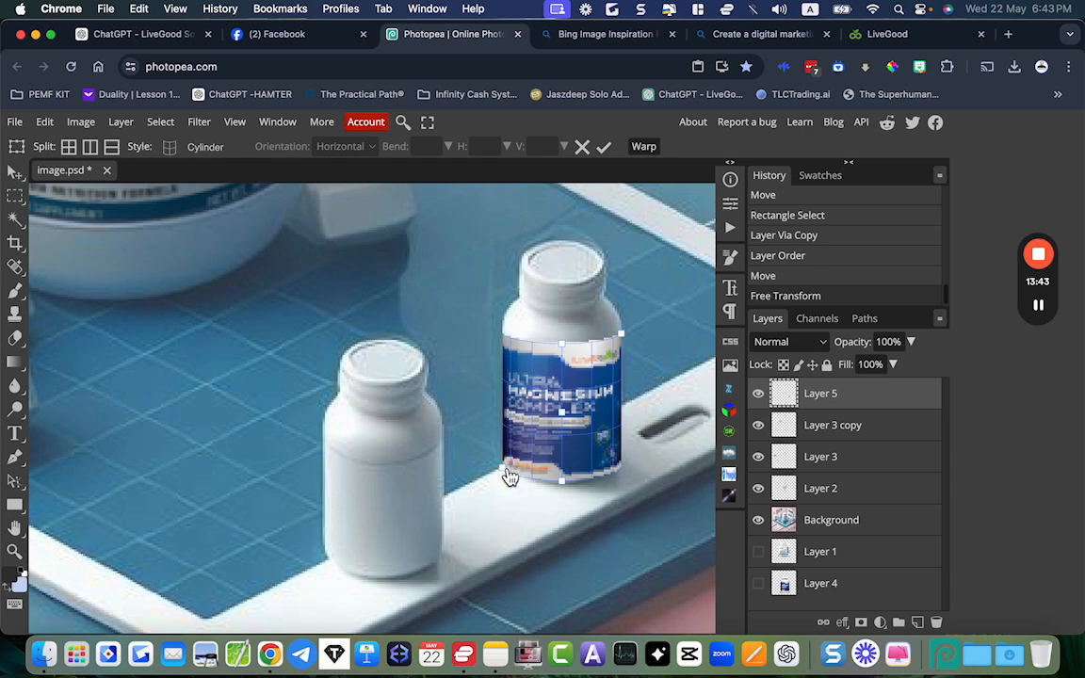
{"action": "left_click_drag", "start_coordinate": [626, 343], "coordinate": [621, 337]}
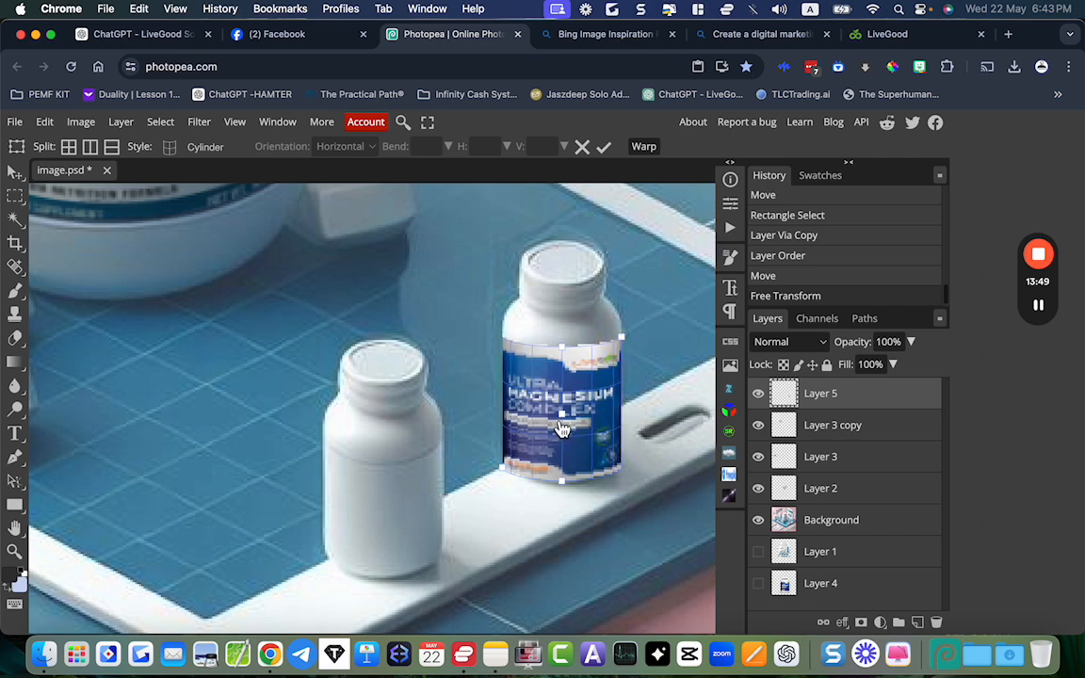
{"action": "left_click_drag", "start_coordinate": [510, 481], "coordinate": [509, 466]}
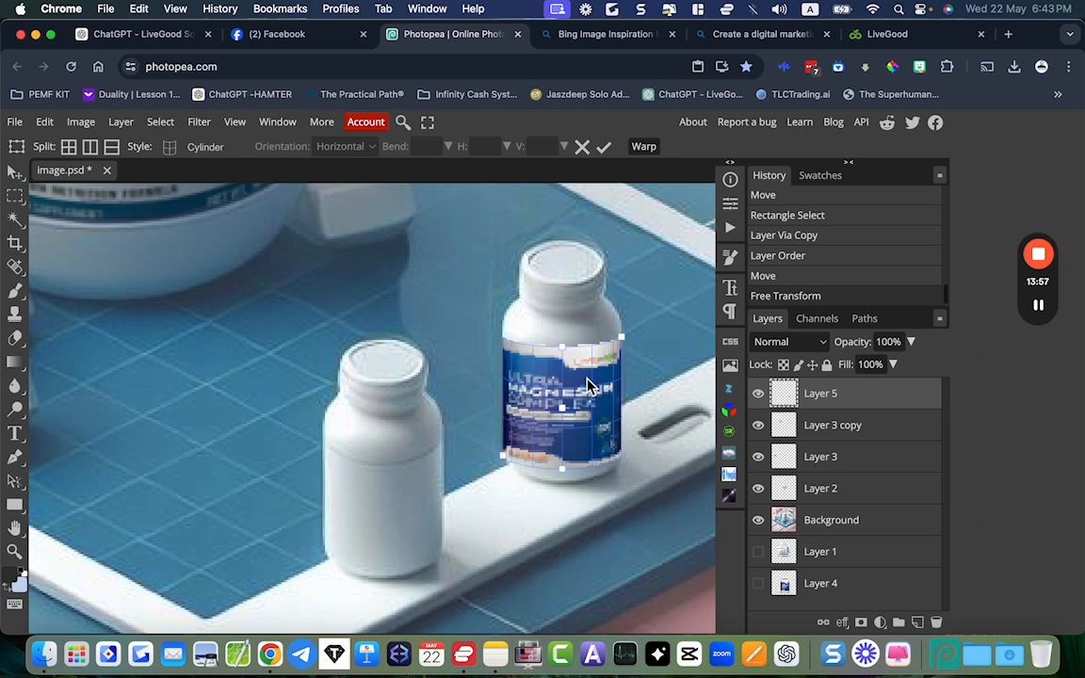
{"action": "left_click_drag", "start_coordinate": [568, 361], "coordinate": [568, 364]}
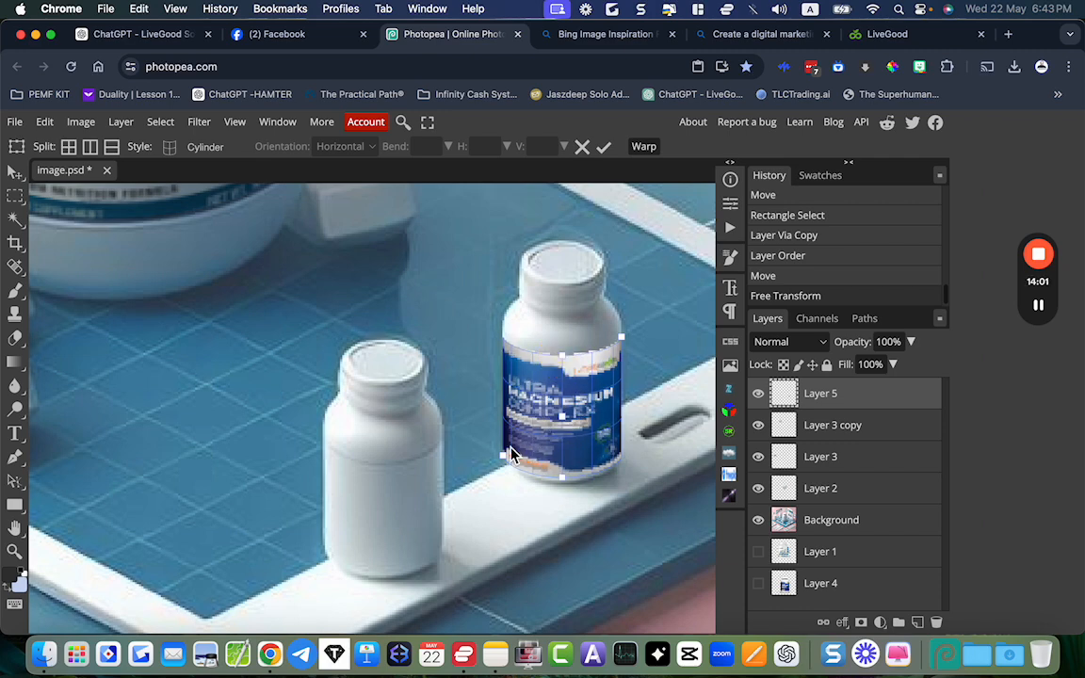
{"action": "left_click_drag", "start_coordinate": [513, 465], "coordinate": [513, 461]}
{"action": "left_click", "coordinate": [604, 150]}
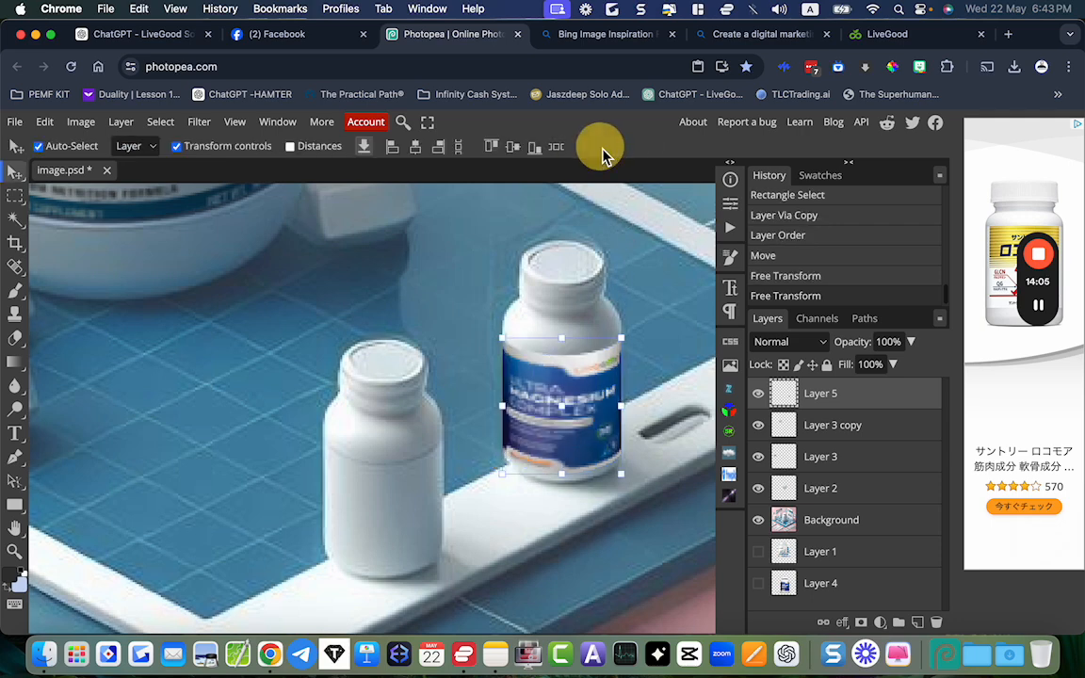
- Set the magnesium label layer to the Multiply blend mode
{"action": "left_click", "coordinate": [769, 343]}
{"action": "left_click", "coordinate": [774, 407]}
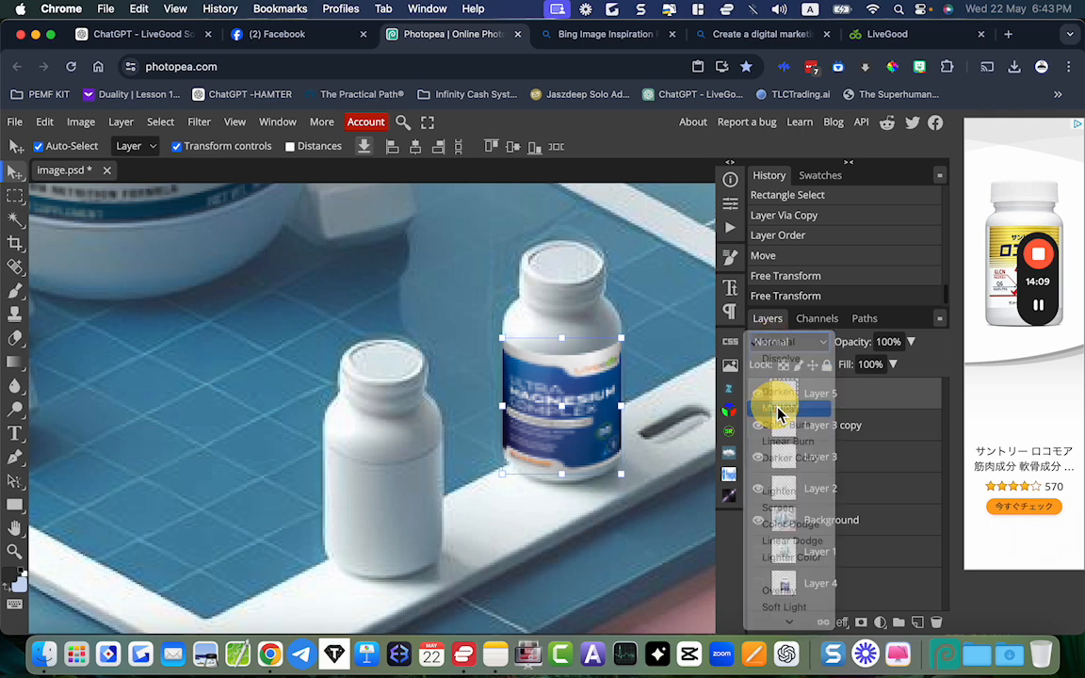
{"action": "scroll", "coordinate": [683, 321], "scroll_direction": "down", "scroll_amount": 2}
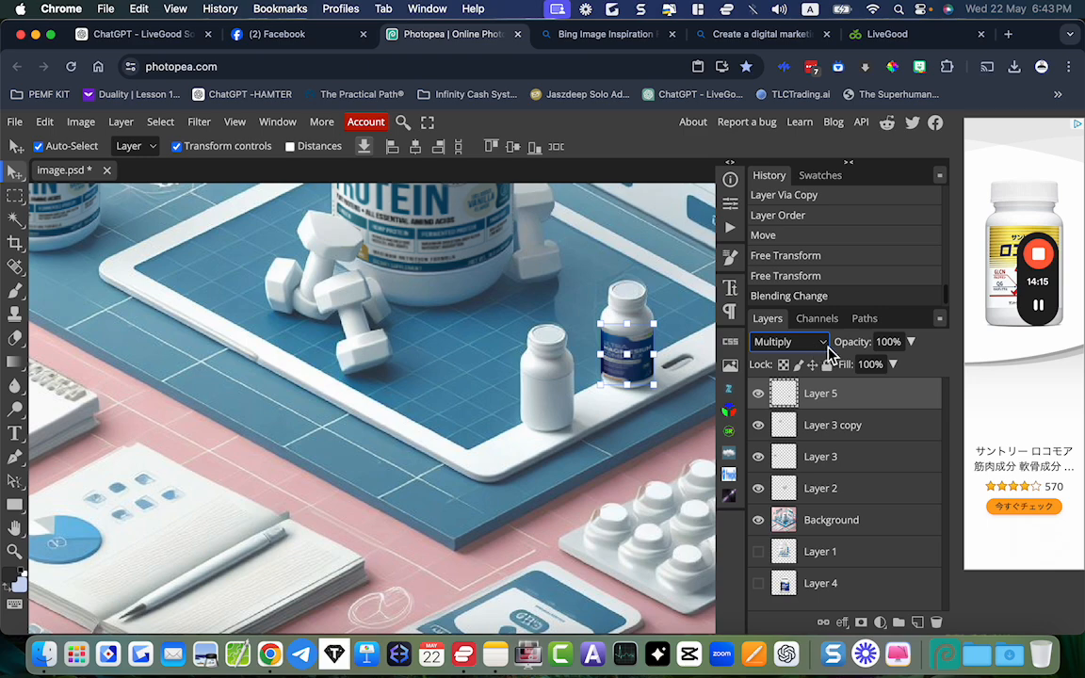
- Duplicate the magnesium label layer and move the copy onto the other small bottle on the tablet
{"action": "right_click", "coordinate": [787, 393]}
{"action": "left_click", "coordinate": [840, 279]}
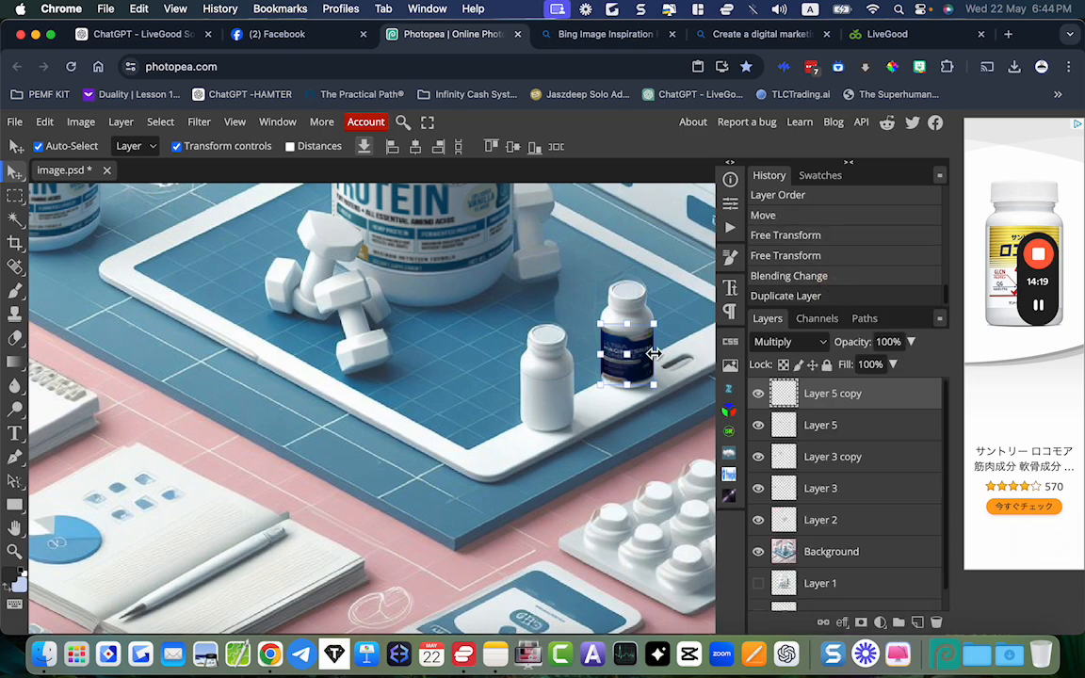
{"action": "left_click_drag", "start_coordinate": [638, 356], "coordinate": [559, 403]}
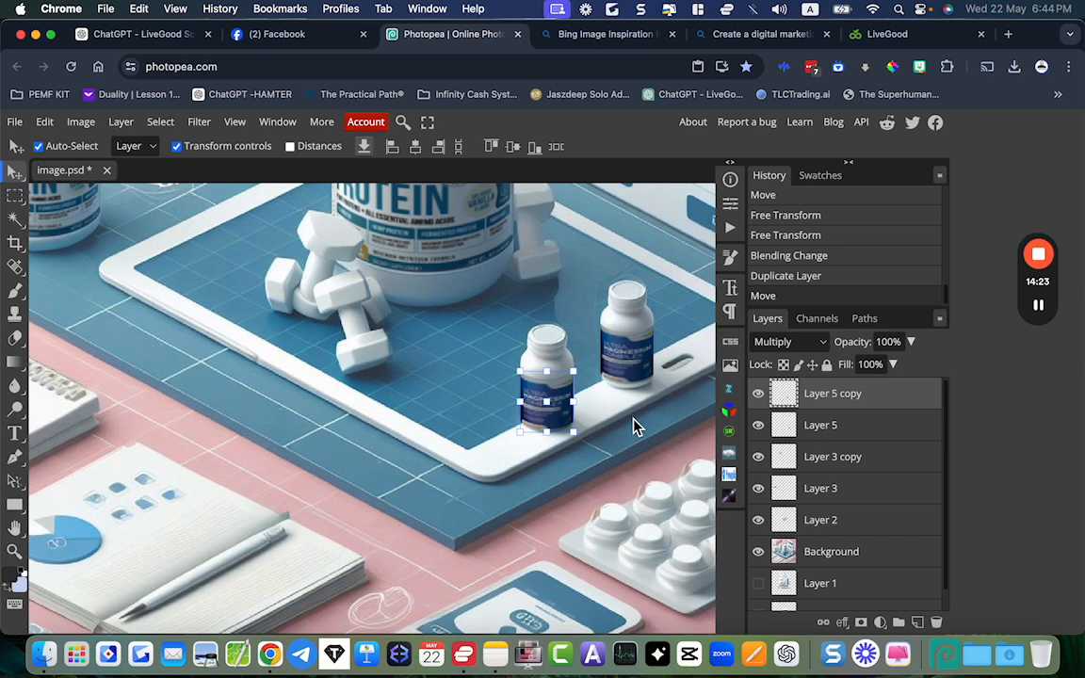
{"action": "left_click", "coordinate": [155, 279]}
{"action": "scroll", "coordinate": [155, 283], "scroll_direction": "down", "scroll_amount": 3}
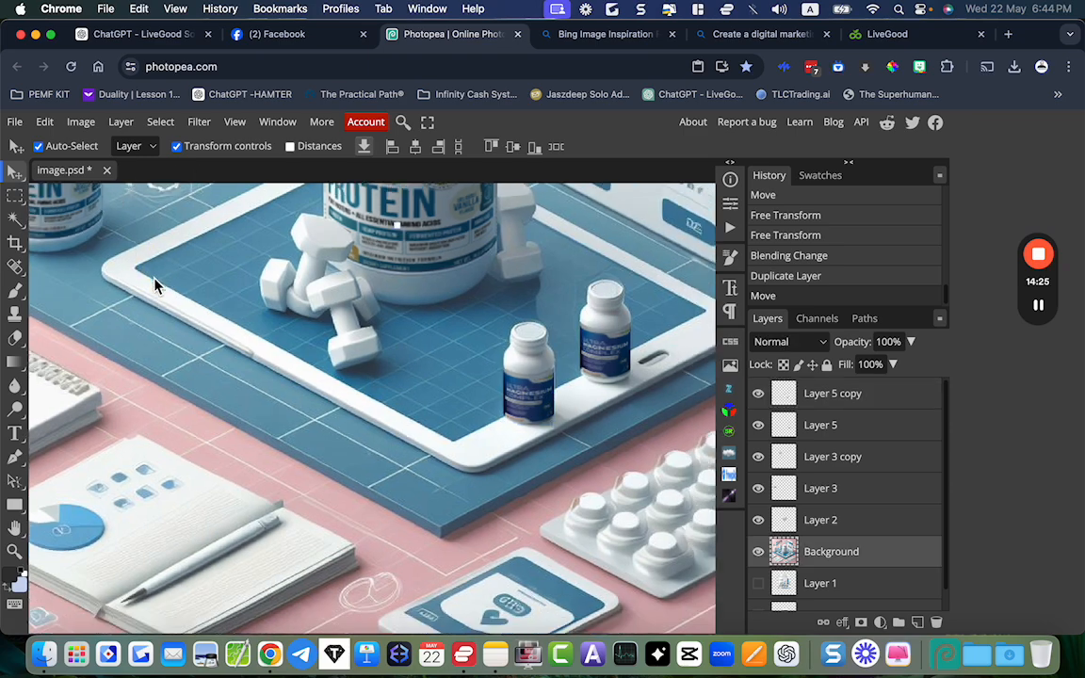
{"action": "scroll", "coordinate": [155, 285], "scroll_direction": "up", "scroll_amount": 3}
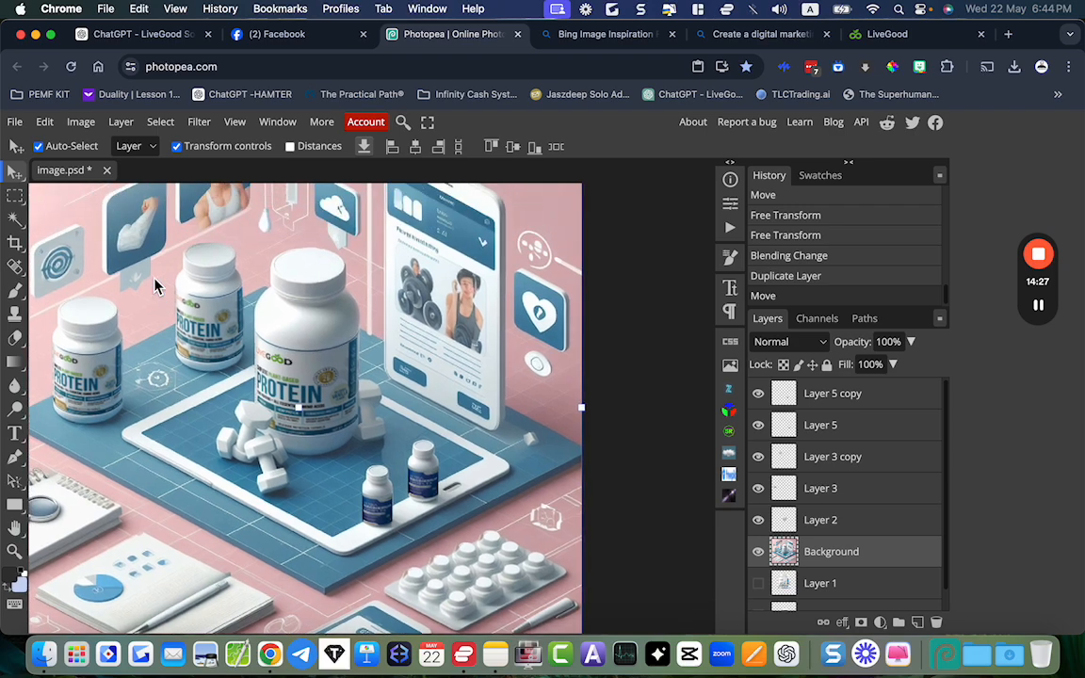
{"action": "scroll", "coordinate": [200, 414], "scroll_direction": "down", "scroll_amount": 2}
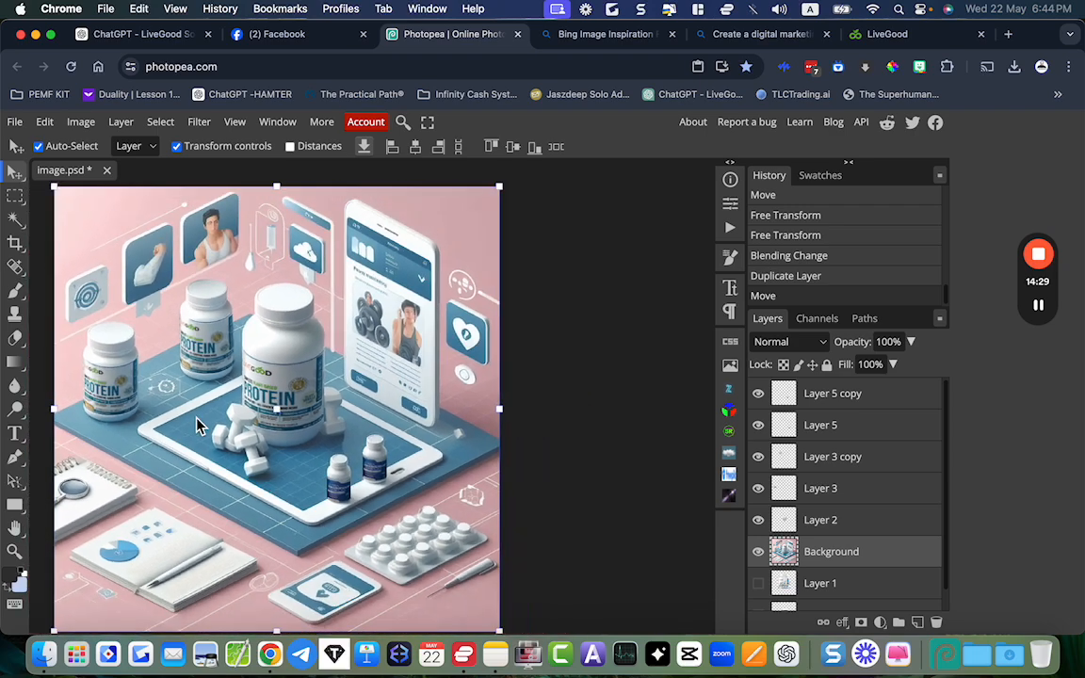
{"action": "scroll", "coordinate": [208, 395], "scroll_direction": "up", "scroll_amount": 2}
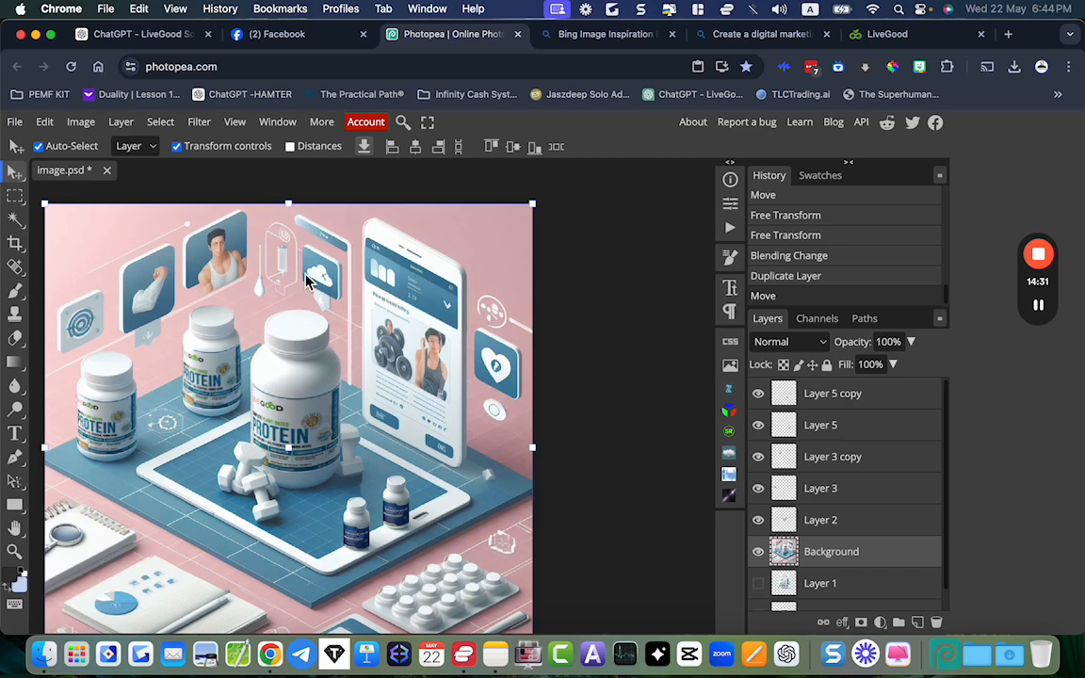
- Switch to the LiveGood shop and open the Complete Plant-Based Protein product page
{"action": "left_click", "coordinate": [887, 38]}
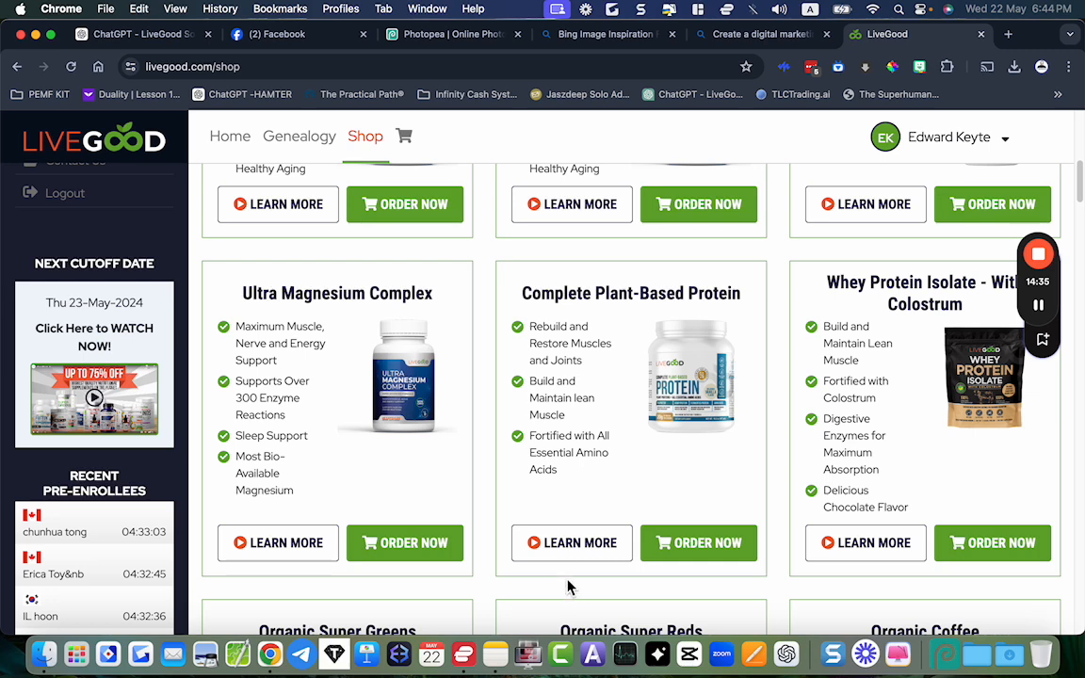
{"action": "left_click", "coordinate": [579, 546]}
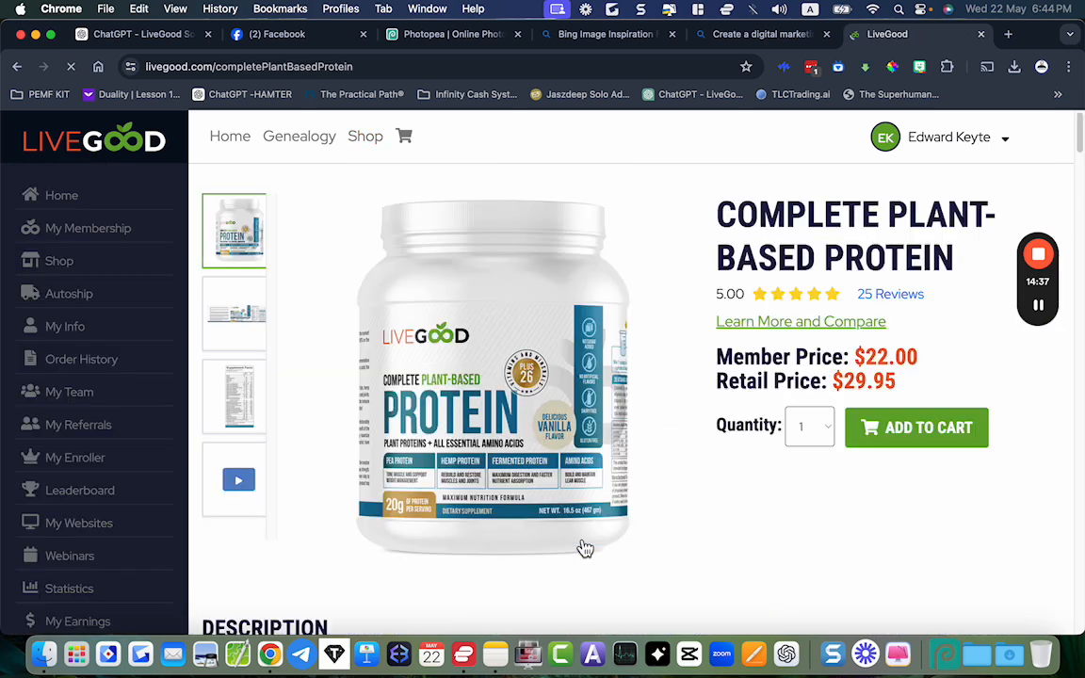
{"action": "mouse_move", "coordinate": [1083, 460]}
{"action": "left_mouse_down"}
{"action": "mouse_move", "coordinate": [879, 478]}
{"action": "mouse_move", "coordinate": [978, 480]}
{"action": "mouse_move", "coordinate": [882, 485]}
{"action": "mouse_move", "coordinate": [1083, 450]}
{"action": "left_mouse_up"}
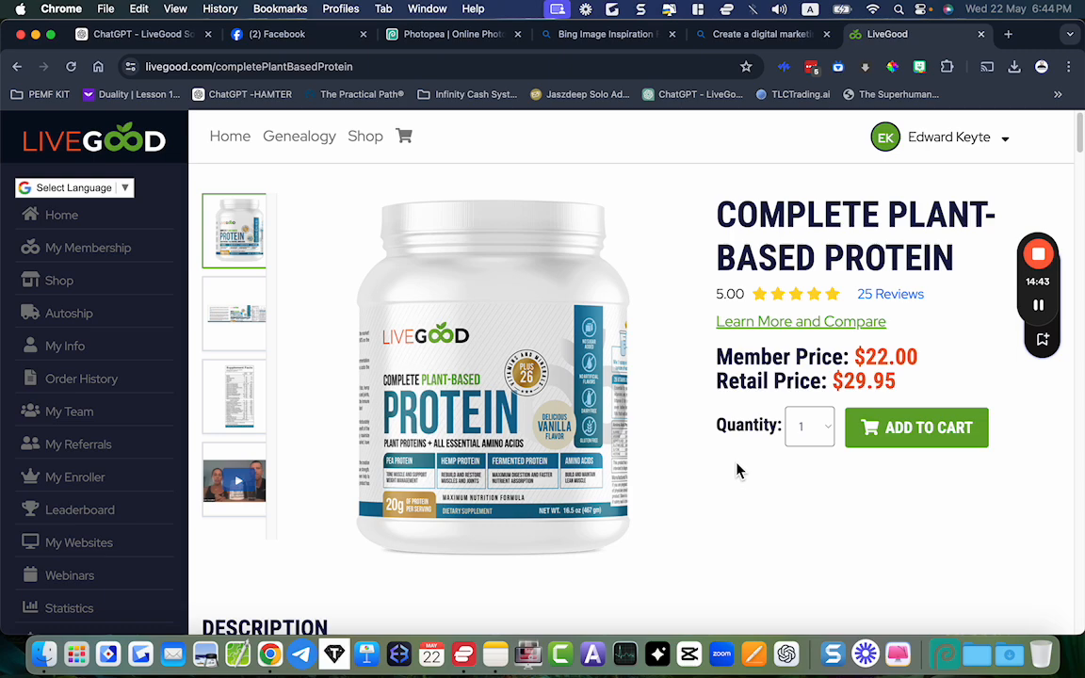
{"action": "key", "text": "super+equal"}
{"action": "key", "text": "super+equal"}
{"action": "key", "text": "super+equal"}
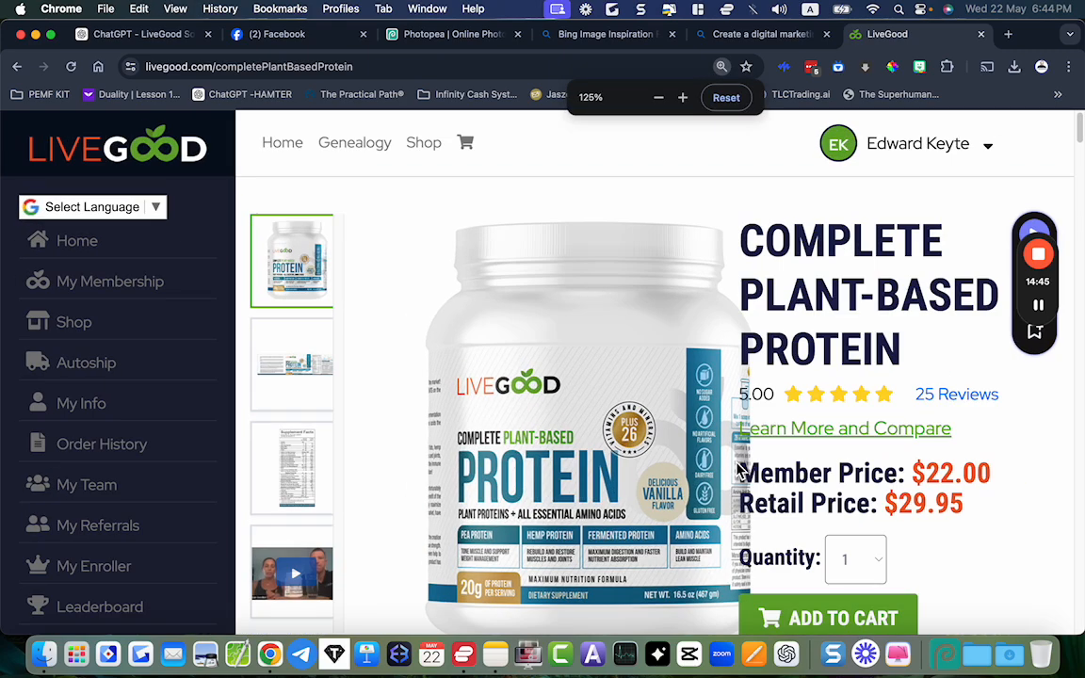
{"action": "key", "text": "super+equal"}
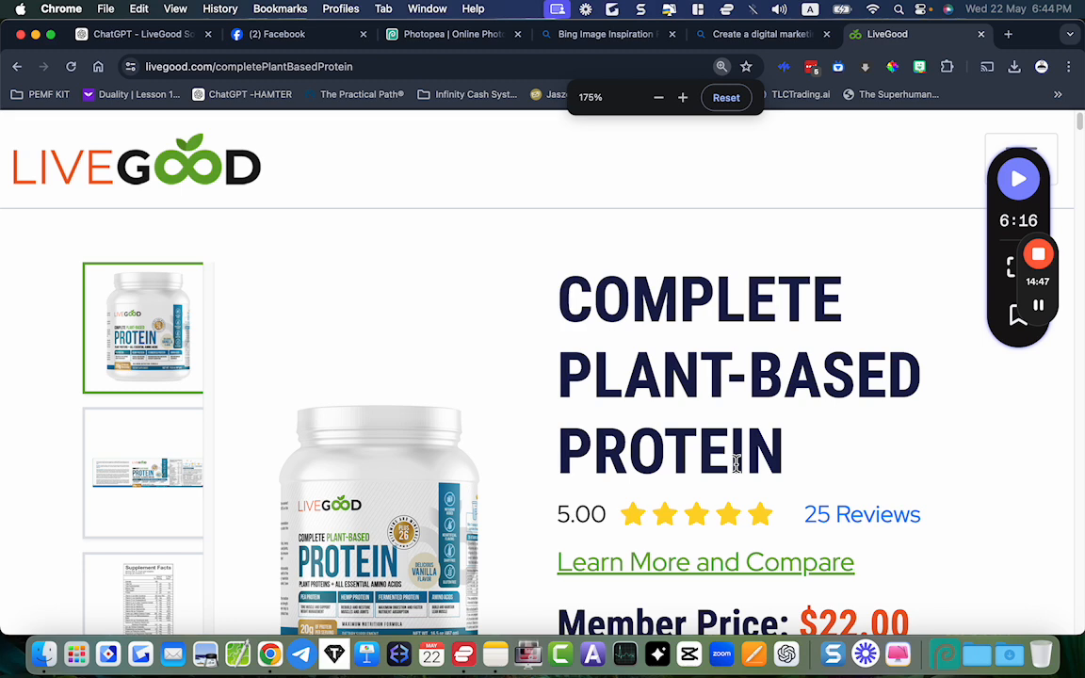
{"action": "scroll", "coordinate": [939, 459], "scroll_direction": "down", "scroll_amount": 1}
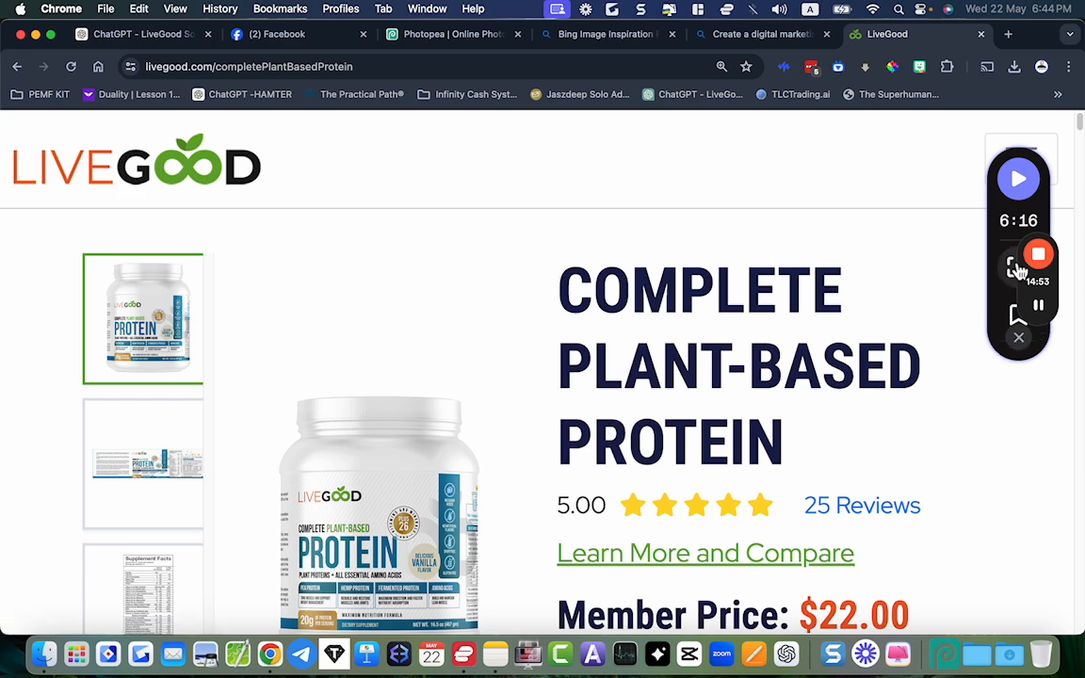
{"action": "left_click", "coordinate": [1039, 306]}
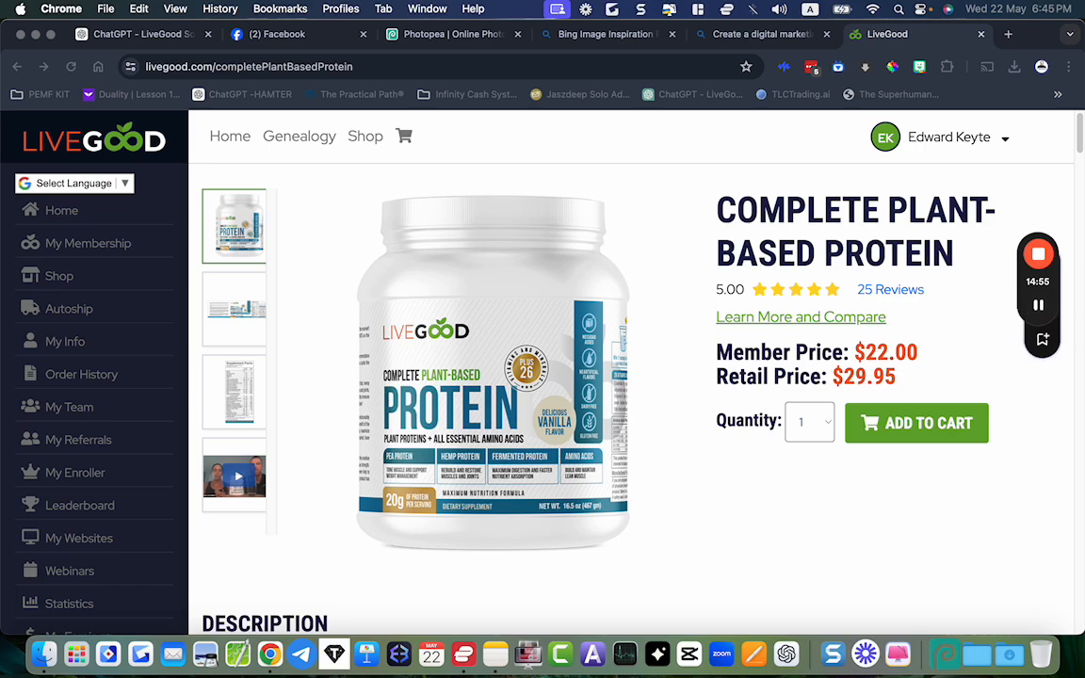
- Narrow the browser window to about half the screen, capture the product page as a screenshot, and restore the window's width
{"action": "left_click_drag", "start_coordinate": [1083, 357], "coordinate": [612, 375]}
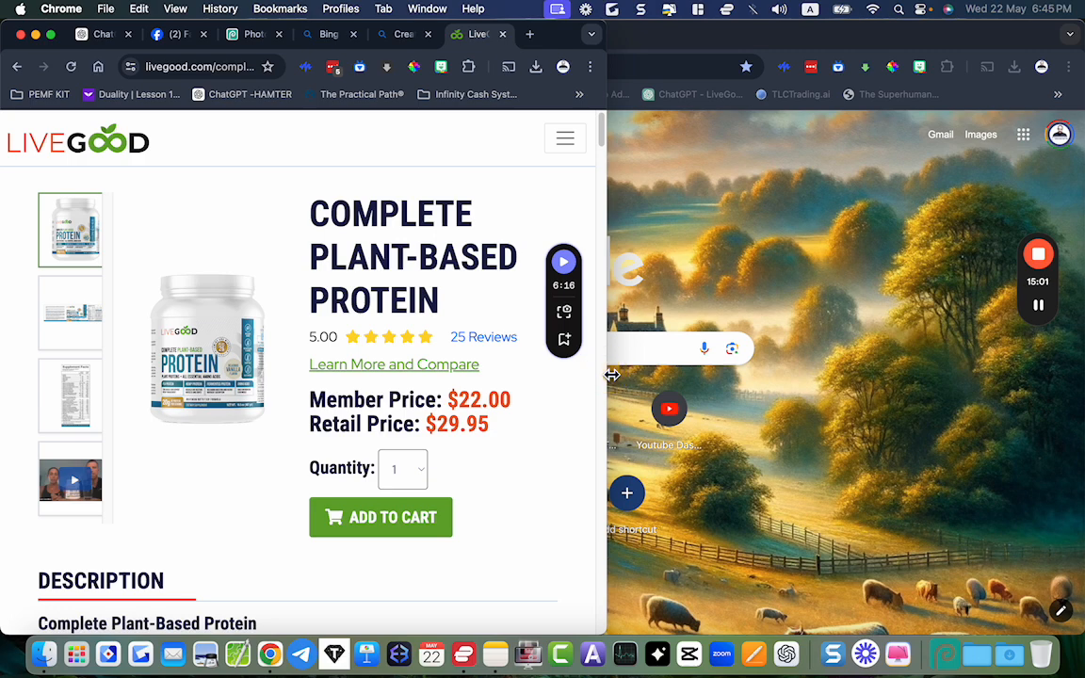
{"action": "key", "text": "super+minus"}
{"action": "key", "text": "super+n"}
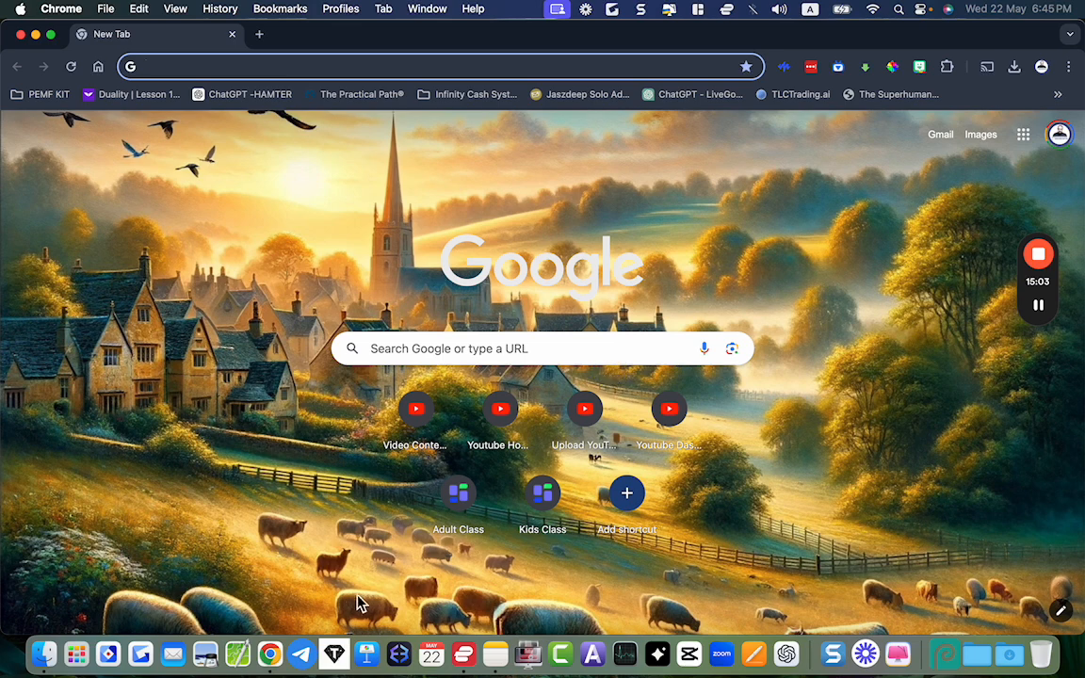
{"action": "right_click", "coordinate": [271, 658]}
{"action": "left_click", "coordinate": [312, 370]}
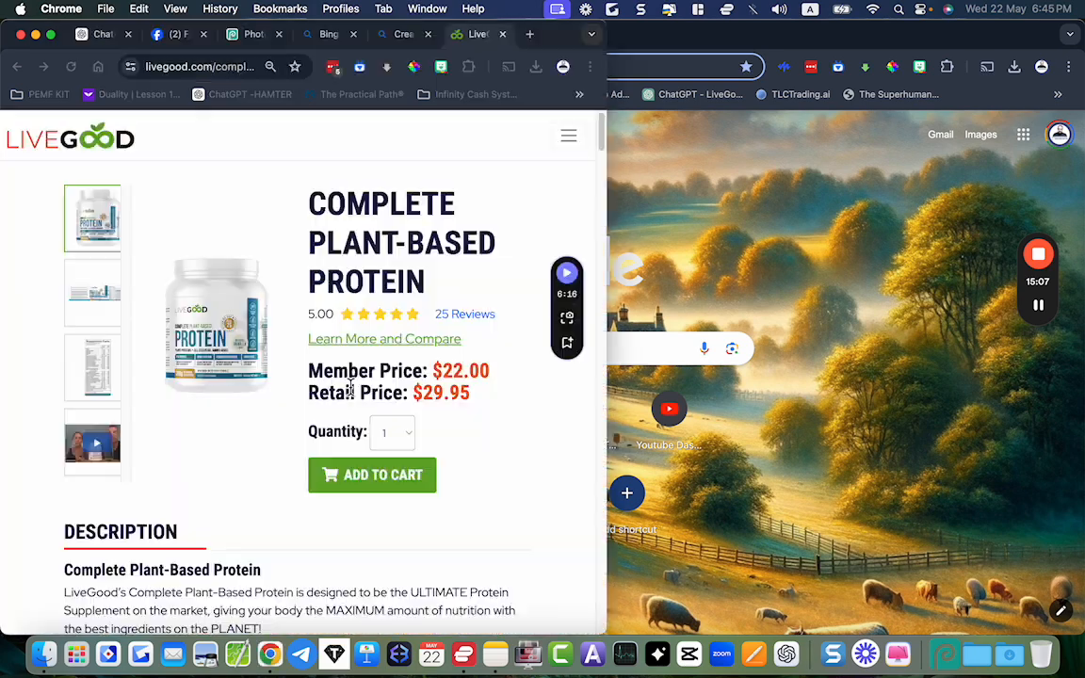
{"action": "key", "text": "super+shift+4"}
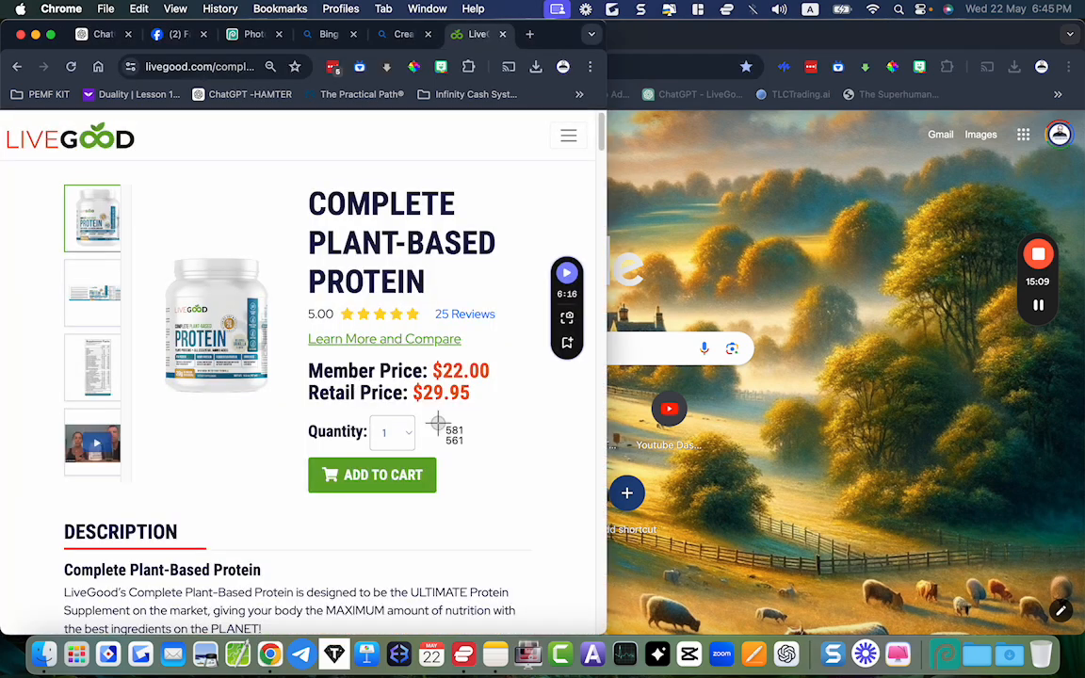
{"action": "left_click_drag", "start_coordinate": [9, 123], "coordinate": [594, 633]}
{"action": "left_click_drag", "start_coordinate": [612, 504], "coordinate": [1080, 509]}
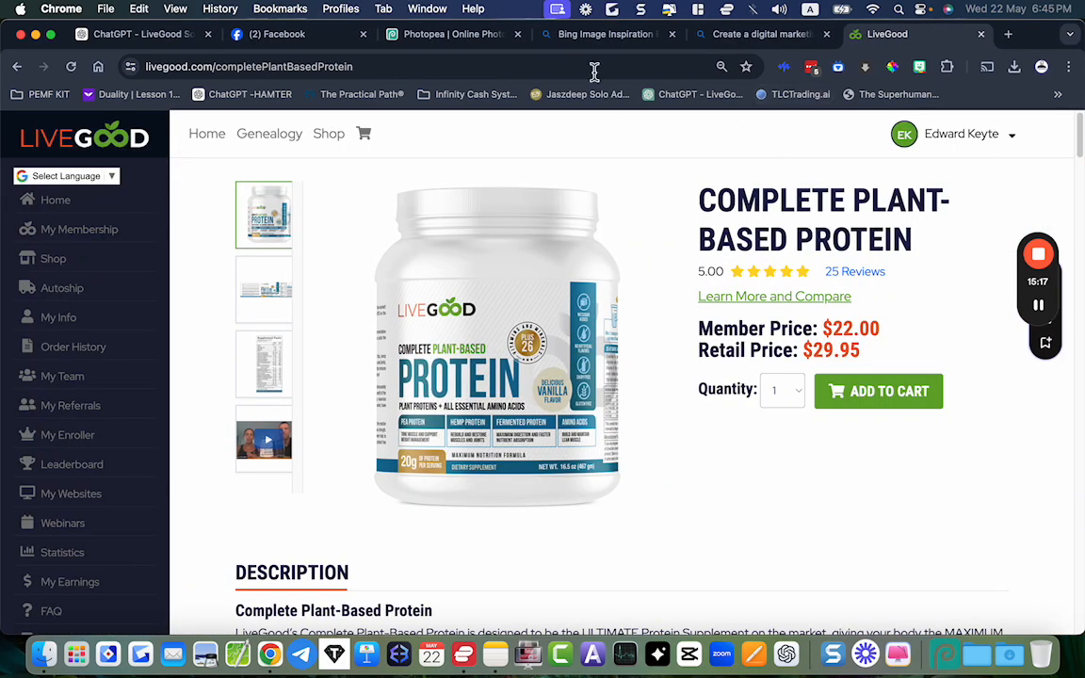
- Paste the screenshot into the Photopea image, scale it to about 19.6% over the upright phone, and delete that layer again
{"action": "left_click", "coordinate": [432, 36]}
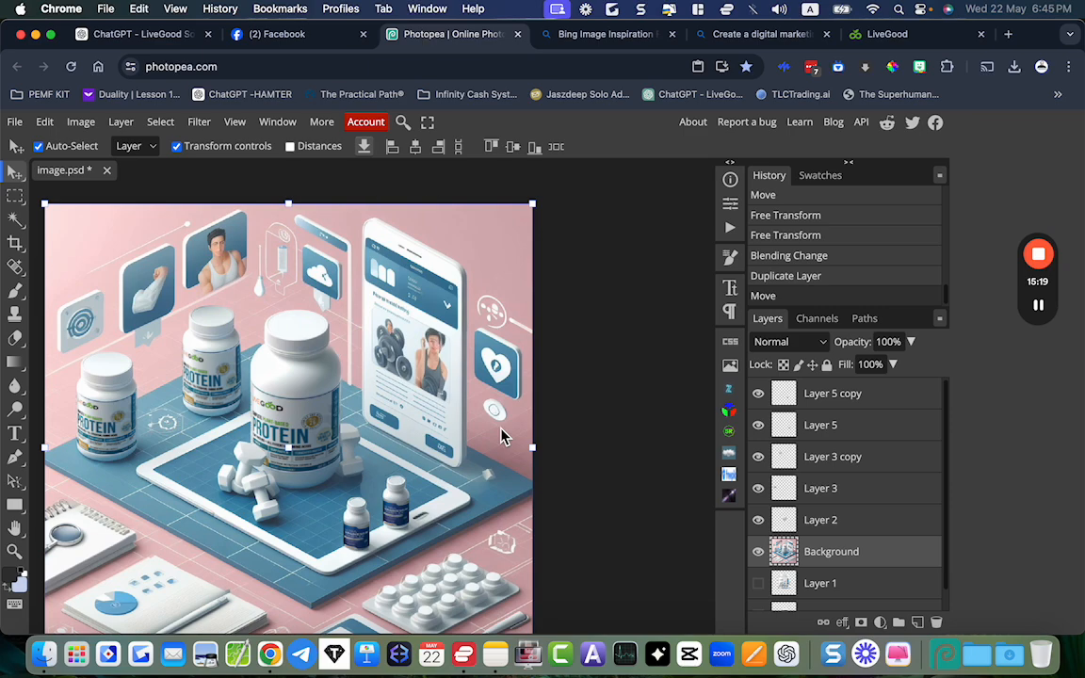
{"action": "key", "text": "super+v"}
{"action": "left_click_drag", "start_coordinate": [671, 446], "coordinate": [164, 448]}
{"action": "left_click_drag", "start_coordinate": [75, 372], "coordinate": [527, 272]}
{"action": "left_click_drag", "start_coordinate": [617, 346], "coordinate": [516, 359]}
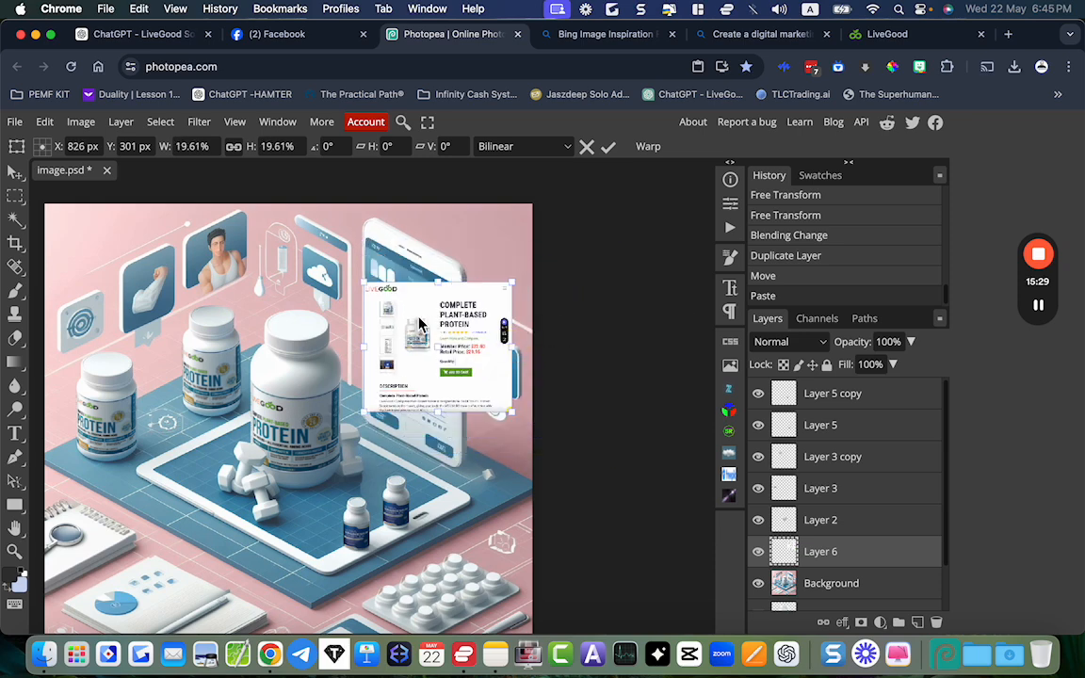
{"action": "left_click_drag", "start_coordinate": [378, 335], "coordinate": [394, 318]}
{"action": "key", "text": "Return"}
{"action": "key", "text": "Delete"}
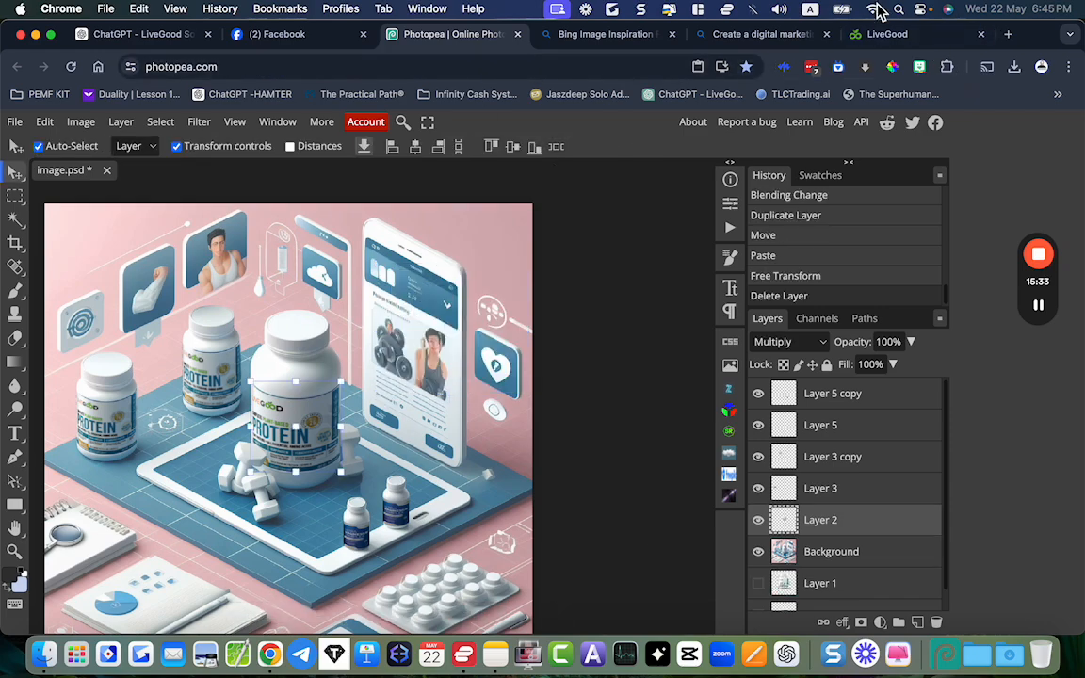
- Narrow the LiveGood product page to a phone-shaped window at 67% zoom, capture it as a screenshot, and widen the window again
{"action": "left_click", "coordinate": [876, 36]}
{"action": "left_click_drag", "start_coordinate": [1084, 471], "coordinate": [401, 509]}
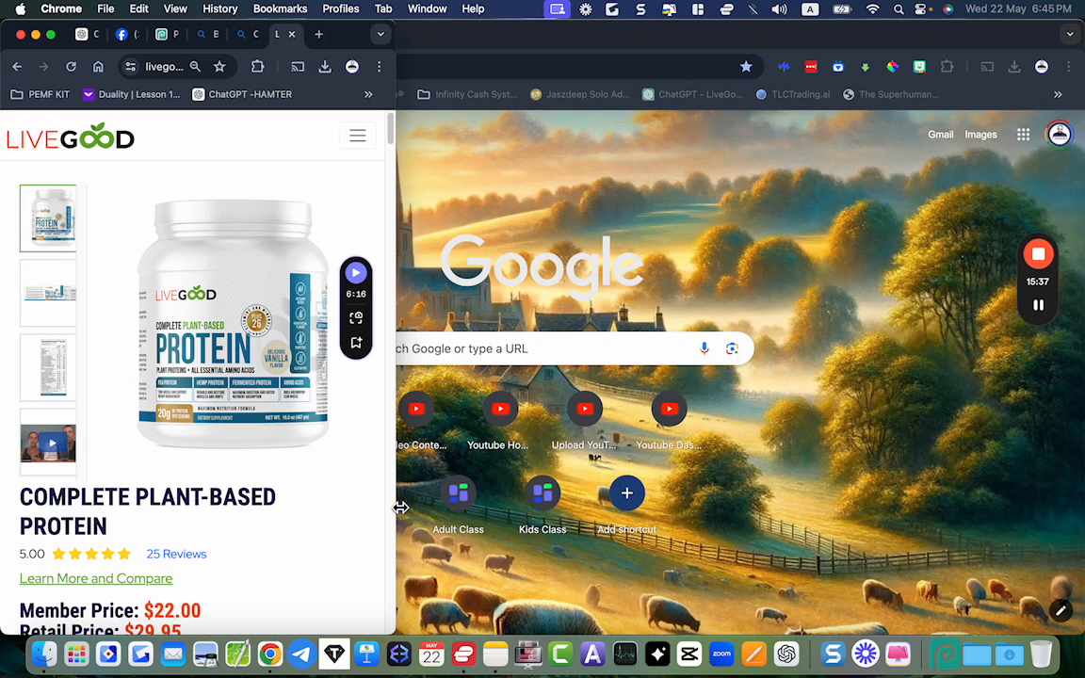
{"action": "key", "text": "super+minus"}
{"action": "key", "text": "super+minus"}
{"action": "key", "text": "super+minus"}
{"action": "key", "text": "super+minus"}
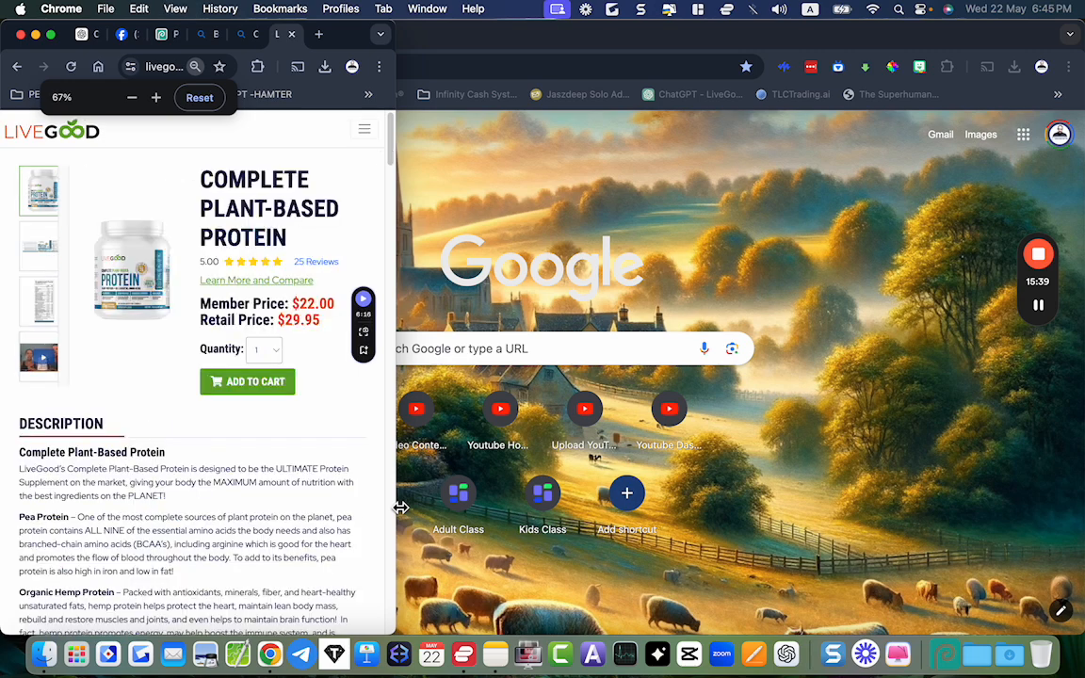
{"action": "key", "text": "super+shift+4"}
{"action": "left_click_drag", "start_coordinate": [1, 111], "coordinate": [382, 627]}
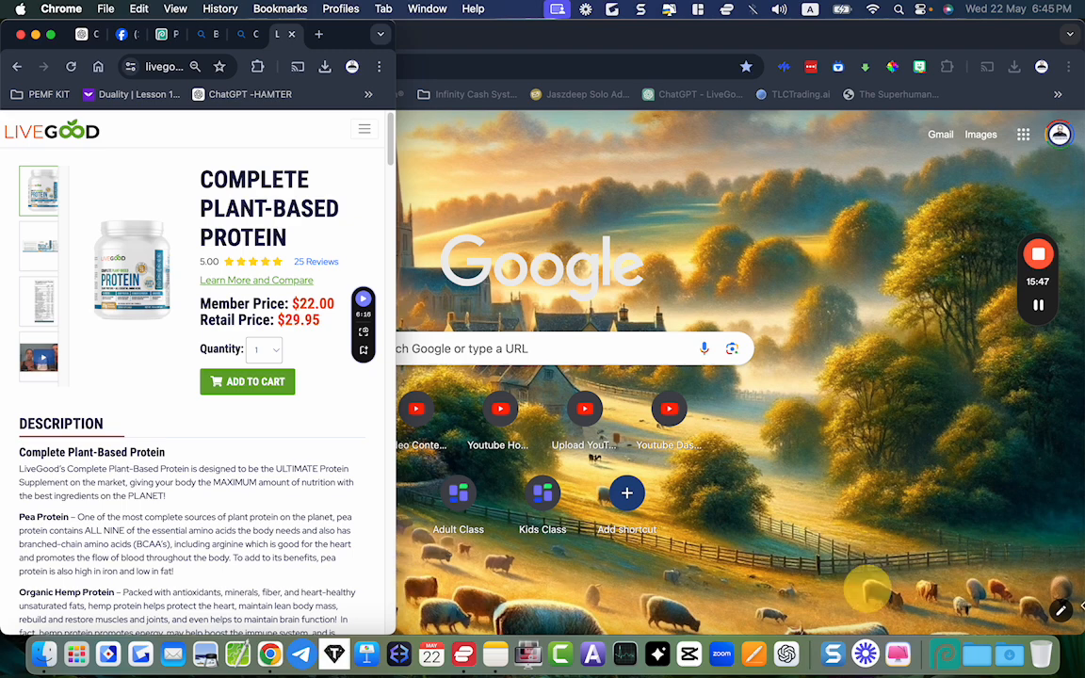
{"action": "left_click_drag", "start_coordinate": [401, 584], "coordinate": [1073, 552]}
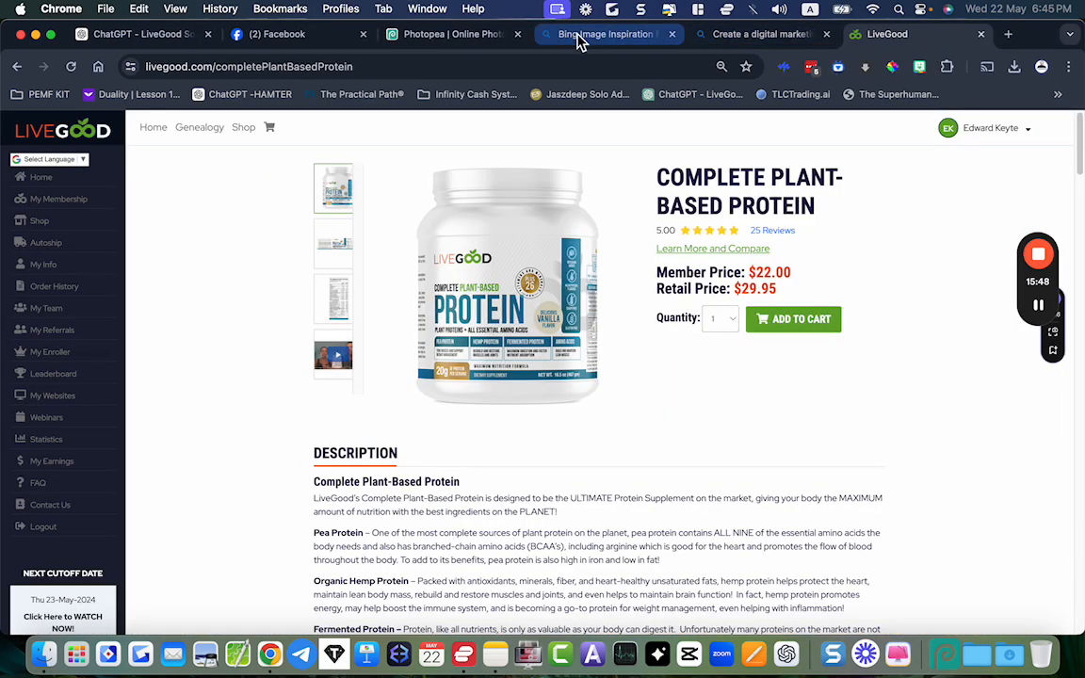
- Paste the tall page screenshot into the Photopea image and scale it to about 25.5% over the upright phone
{"action": "left_click", "coordinate": [454, 36]}
{"action": "key", "text": "super+v"}
{"action": "left_click_drag", "start_coordinate": [532, 448], "coordinate": [170, 449]}
{"action": "left_click_drag", "start_coordinate": [71, 490], "coordinate": [389, 367]}
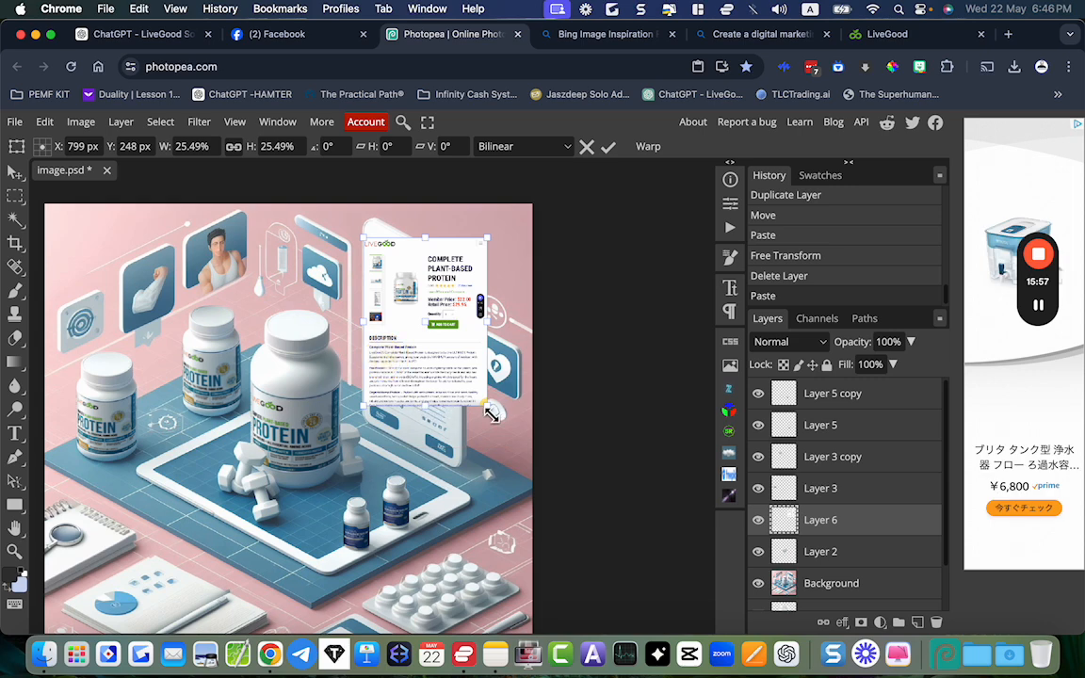
- Distort the pasted screenshot's corners to match the slanted phone screen, apply the transform, and deselect the layer
{"action": "left_click_drag", "start_coordinate": [490, 414], "coordinate": [368, 415]}
{"action": "left_click_drag", "start_coordinate": [489, 245], "coordinate": [458, 287]}
{"action": "left_click_drag", "start_coordinate": [364, 231], "coordinate": [368, 238]}
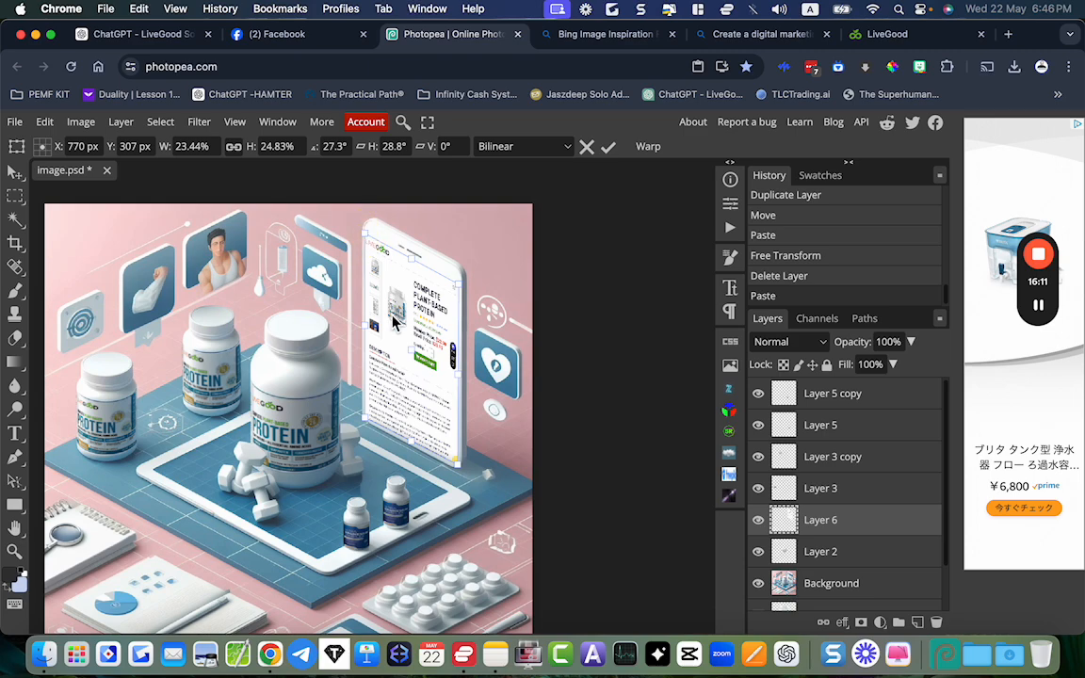
{"action": "scroll", "coordinate": [393, 321], "scroll_direction": "up", "scroll_amount": 5}
{"action": "scroll", "coordinate": [394, 320], "scroll_direction": "up", "scroll_amount": 3}
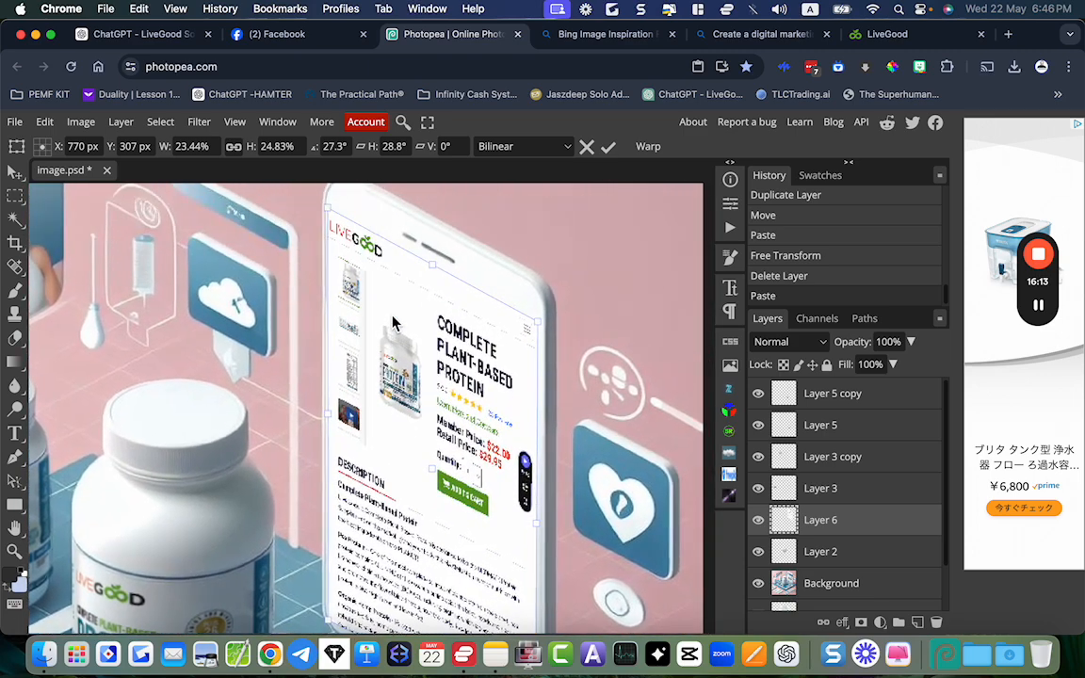
{"action": "scroll", "coordinate": [394, 320], "scroll_direction": "down", "scroll_amount": 5}
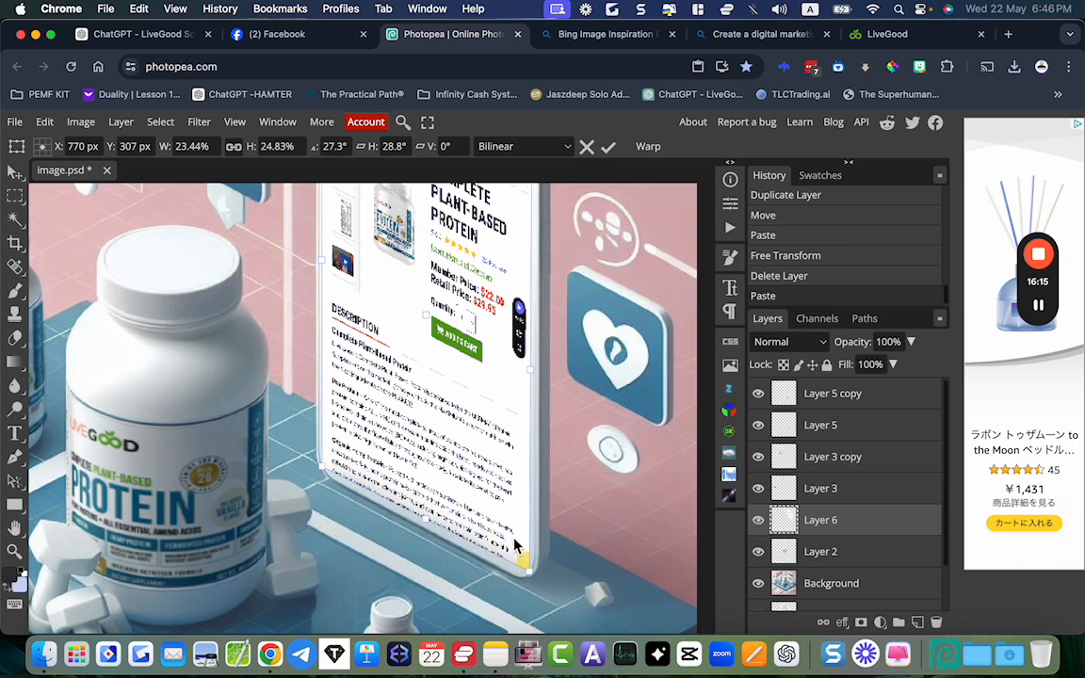
{"action": "left_click_drag", "start_coordinate": [531, 574], "coordinate": [531, 572]}
{"action": "left_click_drag", "start_coordinate": [328, 471], "coordinate": [323, 456]}
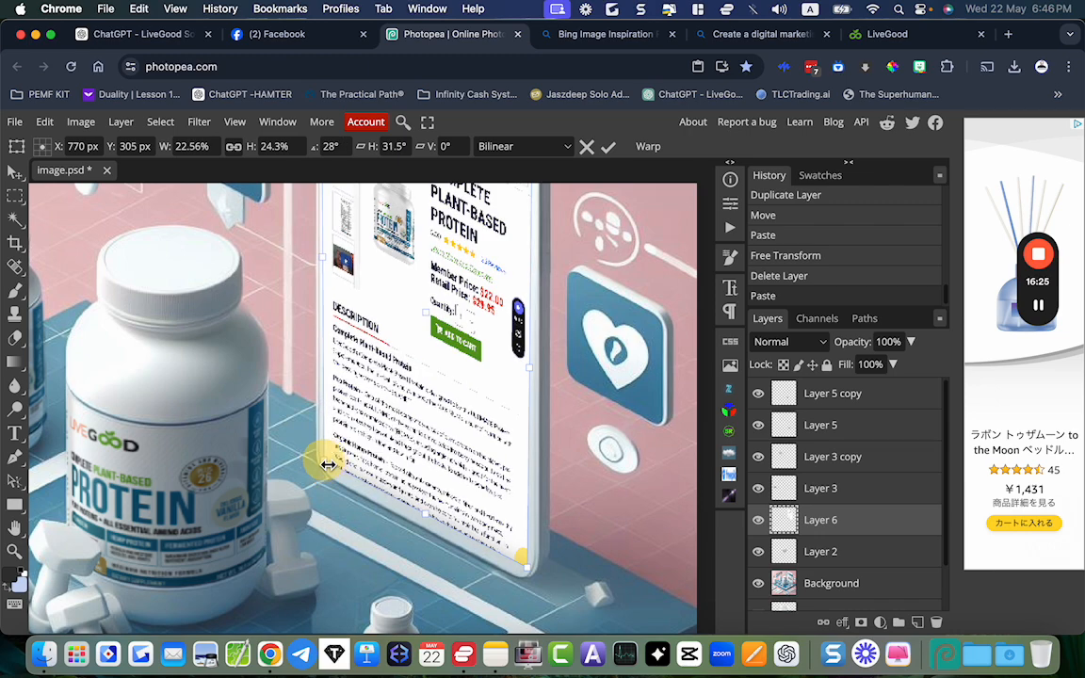
{"action": "scroll", "coordinate": [396, 377], "scroll_direction": "up", "scroll_amount": 5}
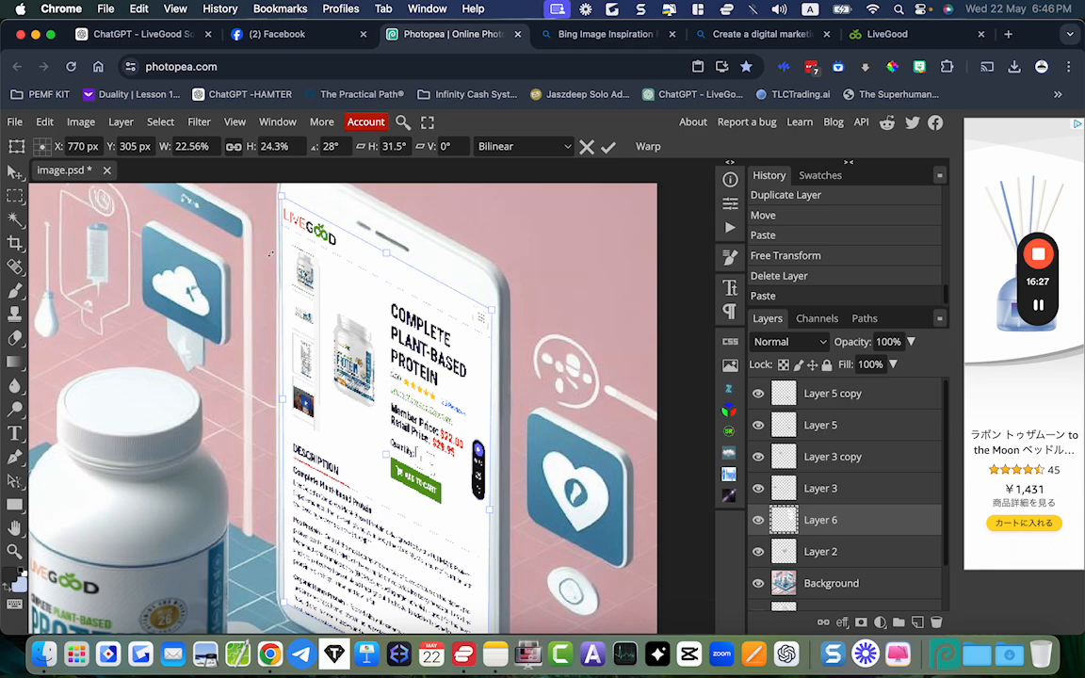
{"action": "left_click", "coordinate": [608, 146]}
{"action": "scroll", "coordinate": [591, 309], "scroll_direction": "down", "scroll_amount": 5}
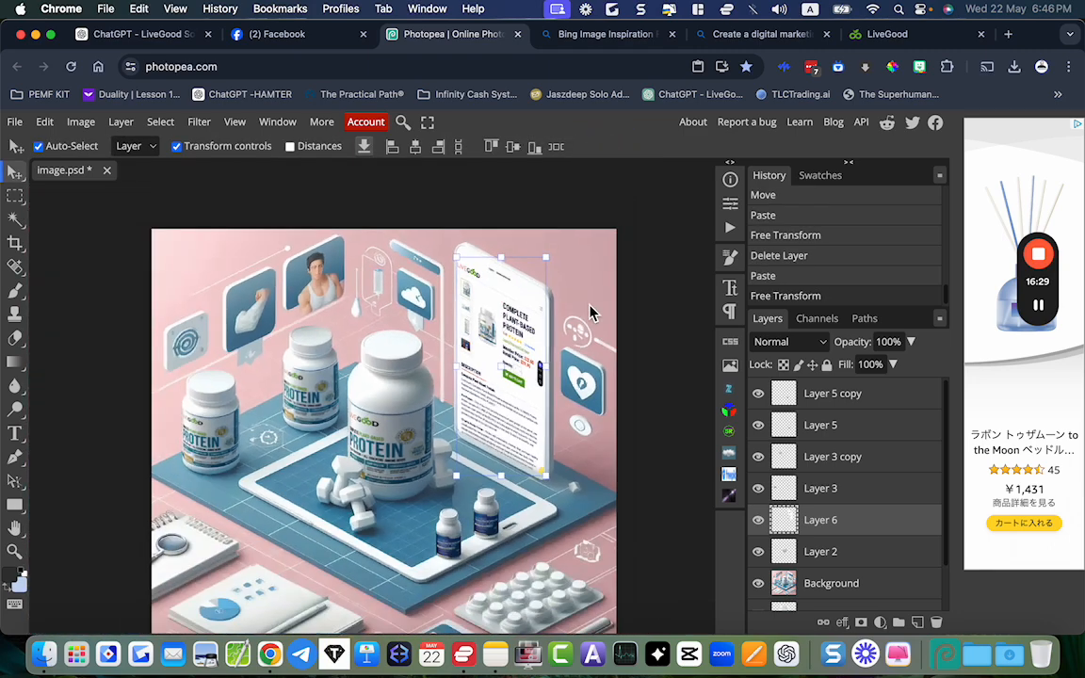
{"action": "left_click", "coordinate": [657, 336]}
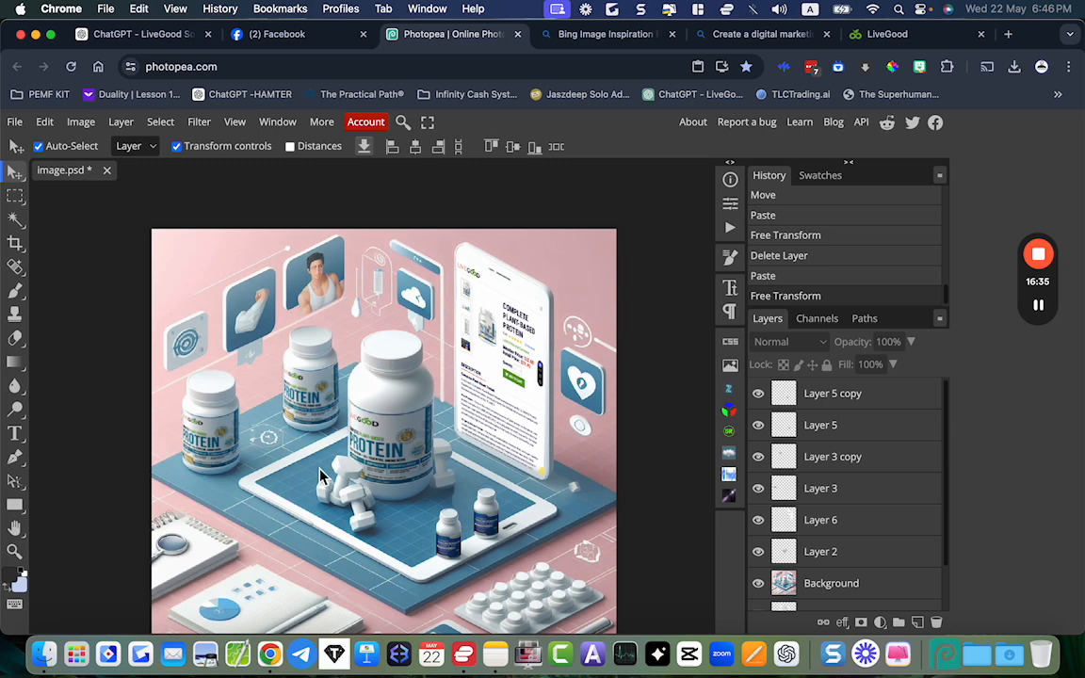
{"action": "scroll", "coordinate": [320, 475], "scroll_direction": "down", "scroll_amount": 2}
{"action": "scroll", "coordinate": [287, 421], "scroll_direction": "down", "scroll_amount": 3}
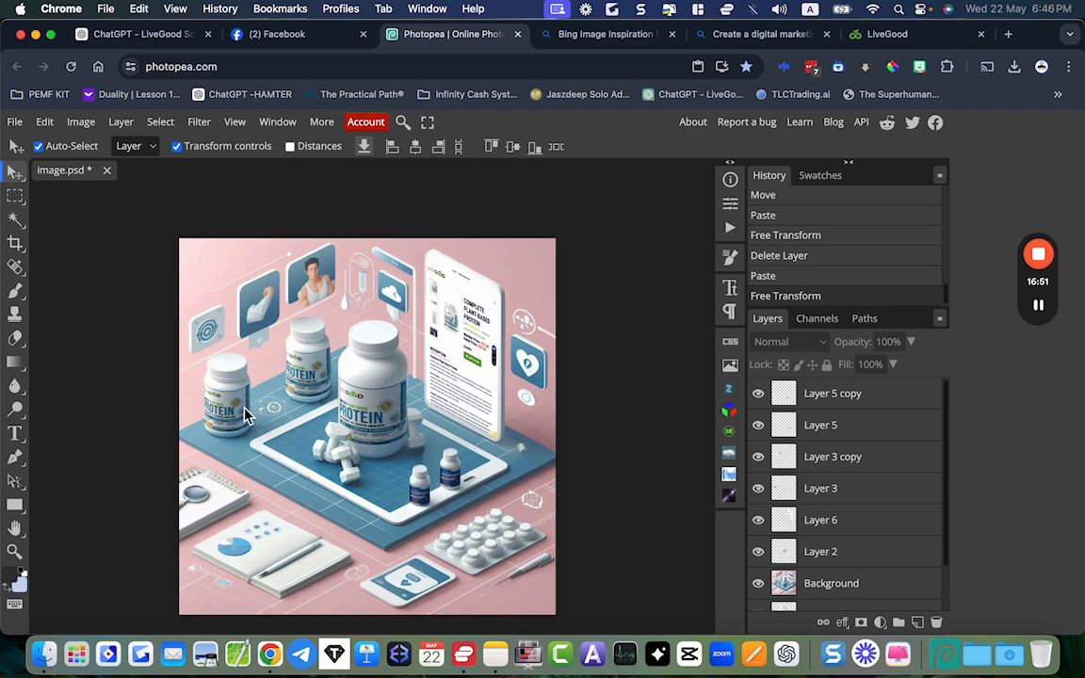
{"action": "scroll", "coordinate": [294, 462], "scroll_direction": "up", "scroll_amount": 5}
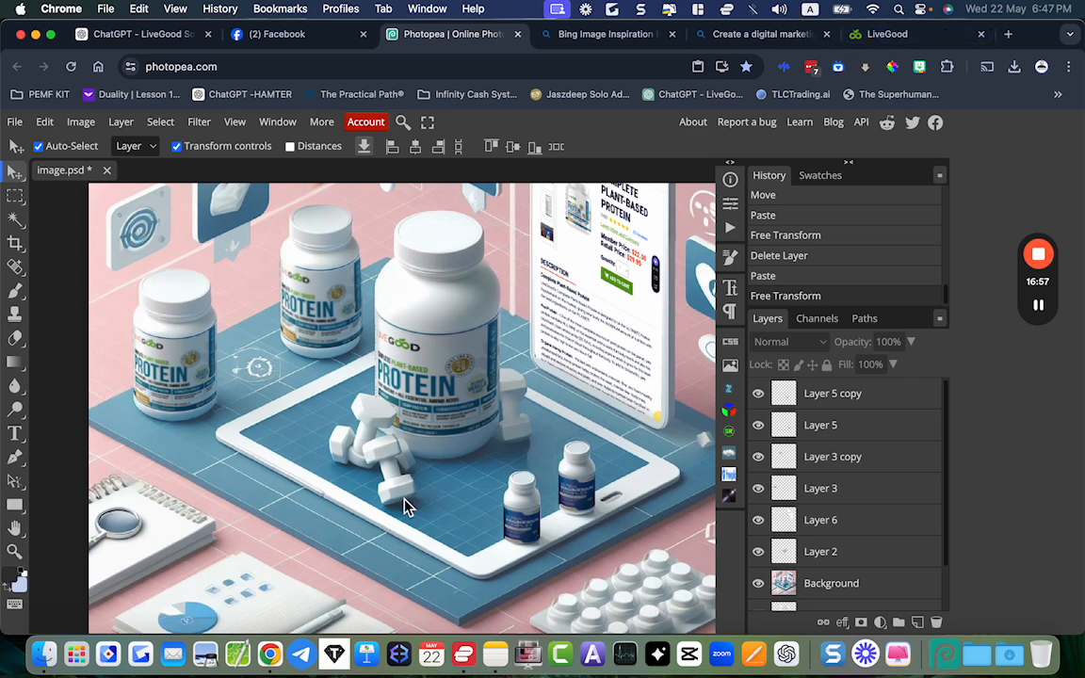
{"action": "scroll", "coordinate": [369, 457], "scroll_direction": "right", "scroll_amount": 3}
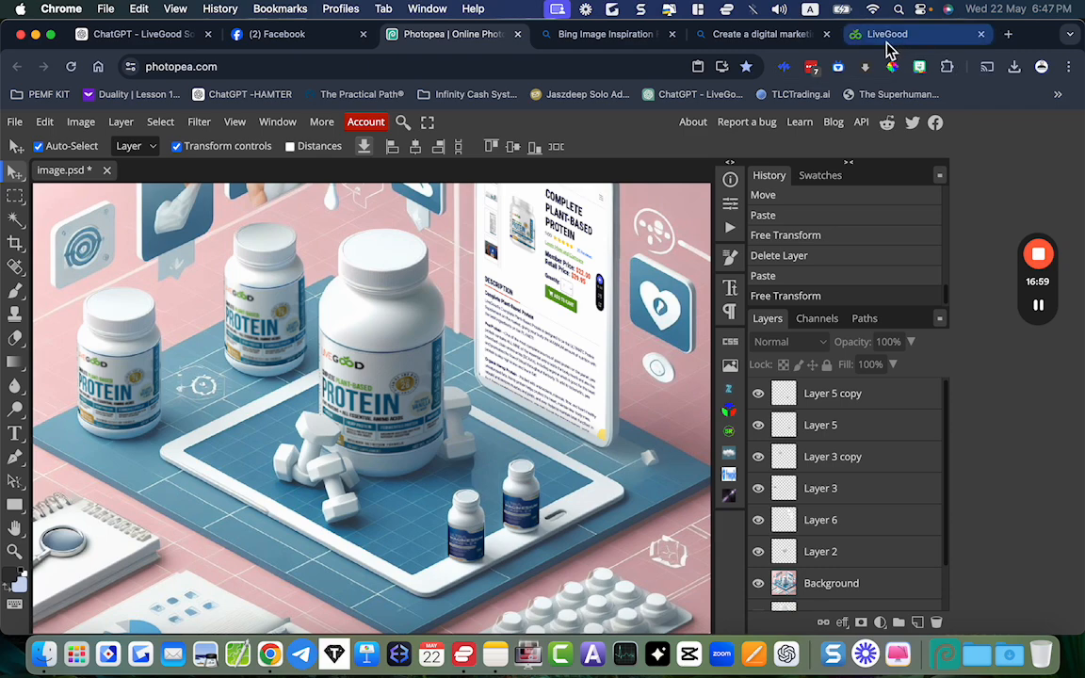
- Switch to the LiveGood site, return to its shop page, and copy the LEAN body composition formula bottle image
{"action": "left_click", "coordinate": [888, 37]}
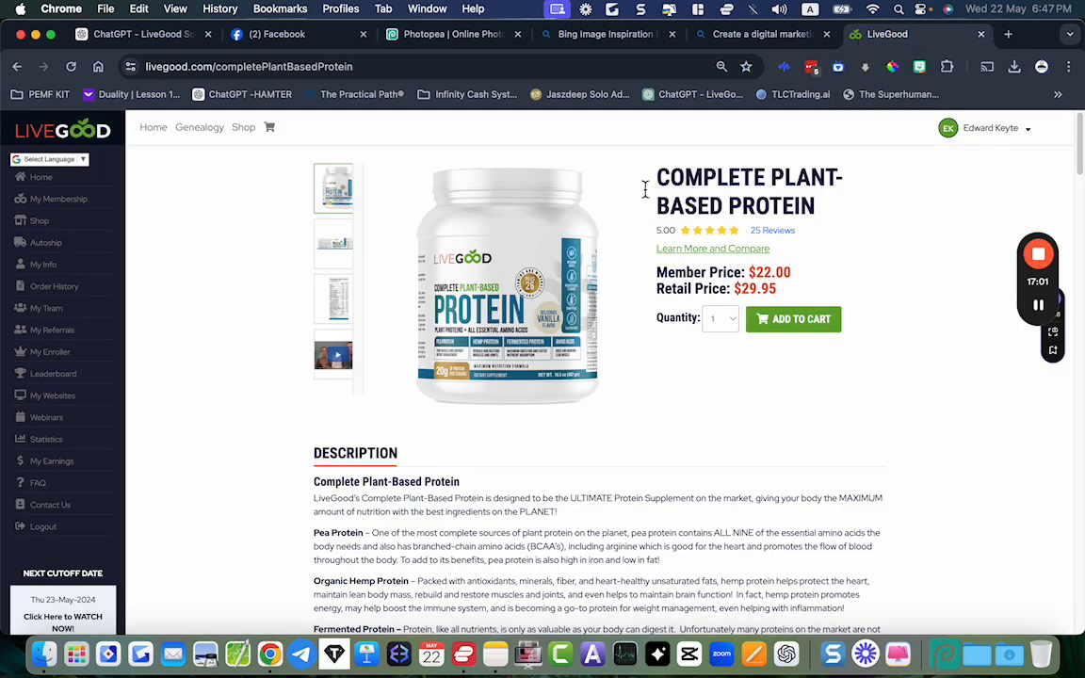
{"action": "left_click", "coordinate": [17, 66]}
{"action": "scroll", "coordinate": [799, 504], "scroll_direction": "down", "scroll_amount": 10}
{"action": "scroll", "coordinate": [797, 506], "scroll_direction": "down", "scroll_amount": 10}
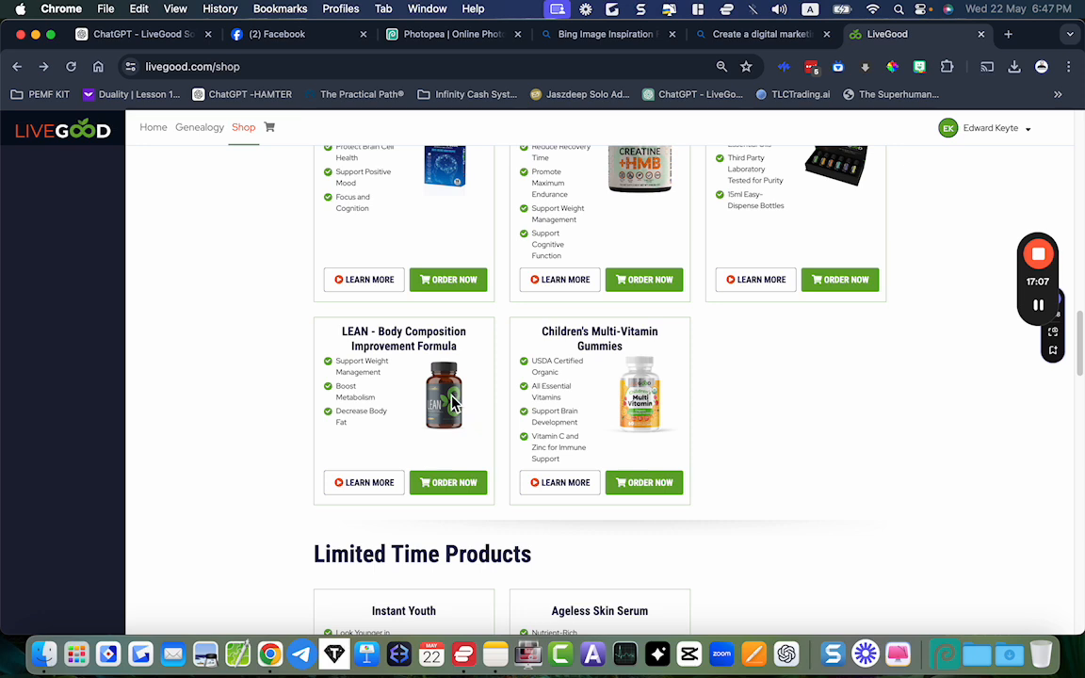
{"action": "right_click", "coordinate": [452, 396]}
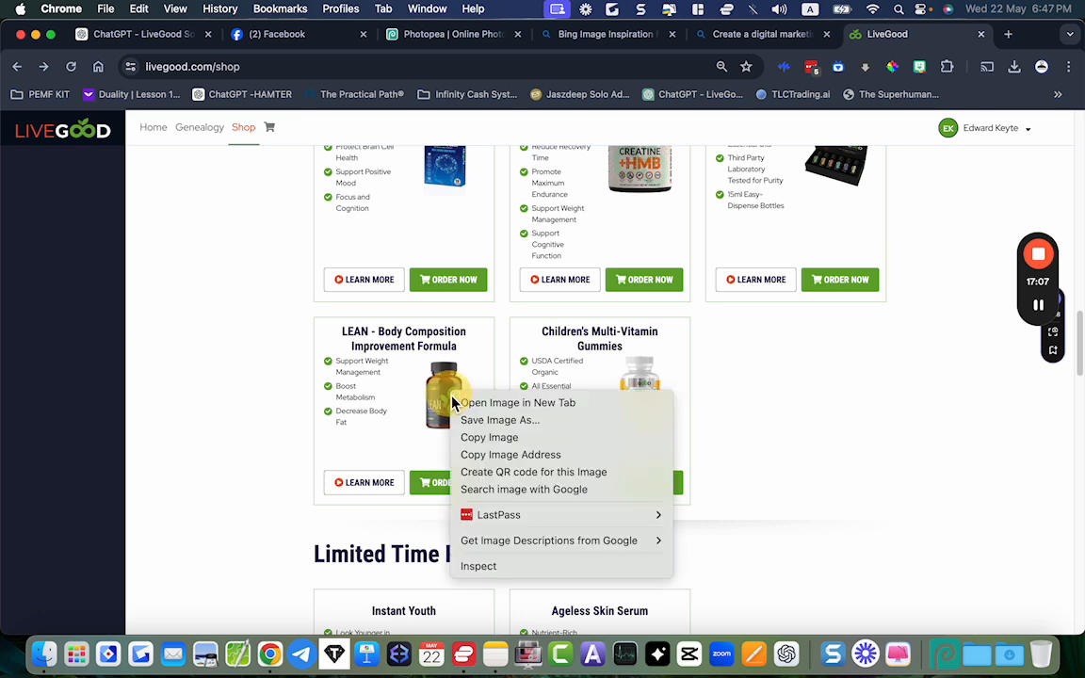
{"action": "left_click", "coordinate": [492, 439]}
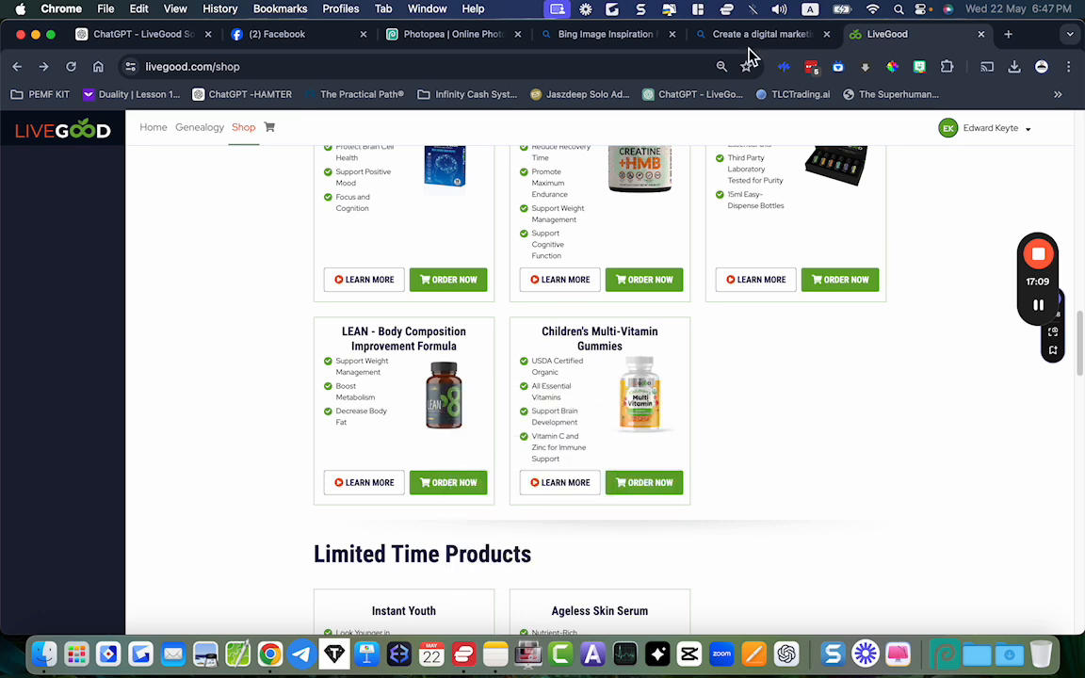
- Paste the LEAN bottle into the Photopea image and scale it to about 20.2% over the flat tablet
{"action": "left_click", "coordinate": [448, 38]}
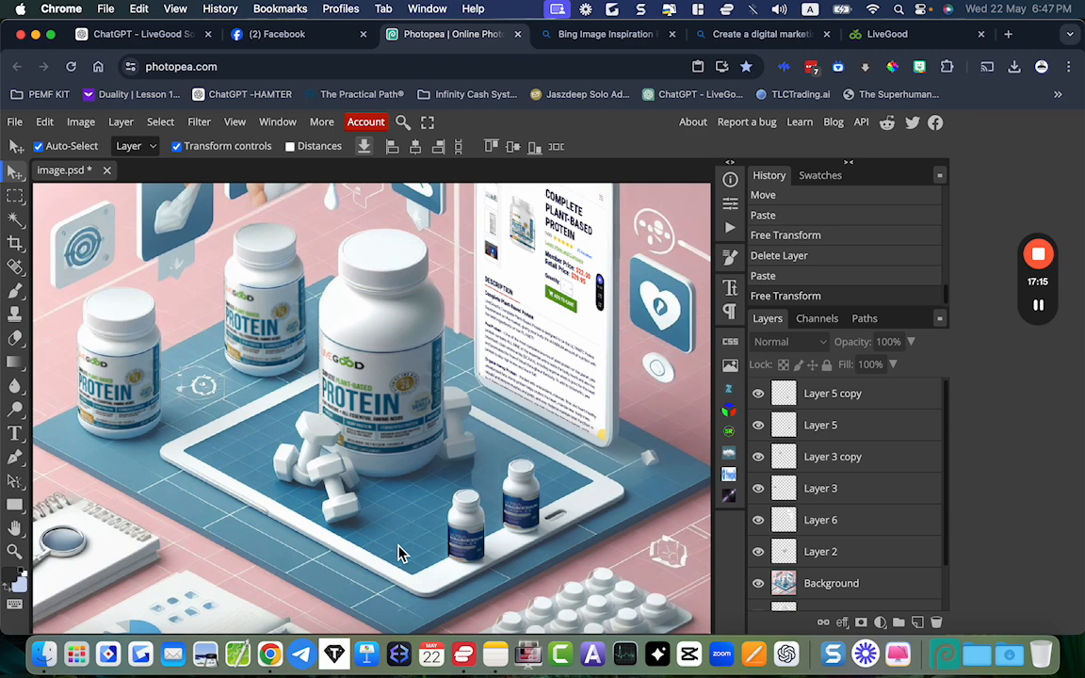
{"action": "scroll", "coordinate": [400, 554], "scroll_direction": "down", "scroll_amount": 3}
{"action": "scroll", "coordinate": [396, 528], "scroll_direction": "up", "scroll_amount": 1}
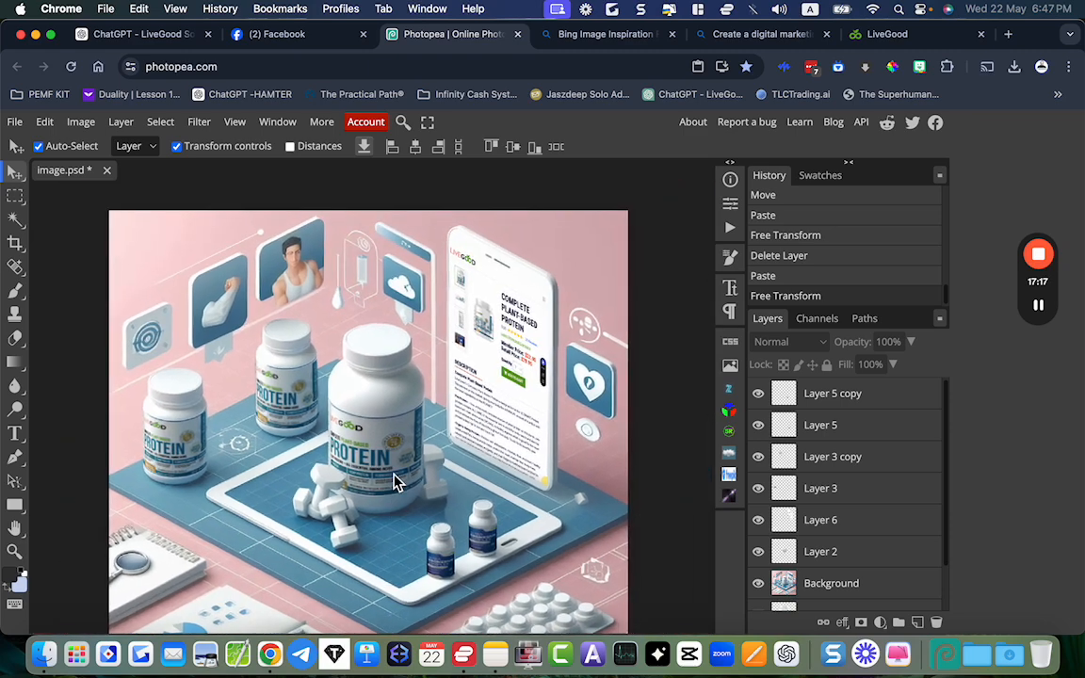
{"action": "scroll", "coordinate": [394, 479], "scroll_direction": "up", "scroll_amount": 4}
{"action": "scroll", "coordinate": [395, 479], "scroll_direction": "down", "scroll_amount": 3}
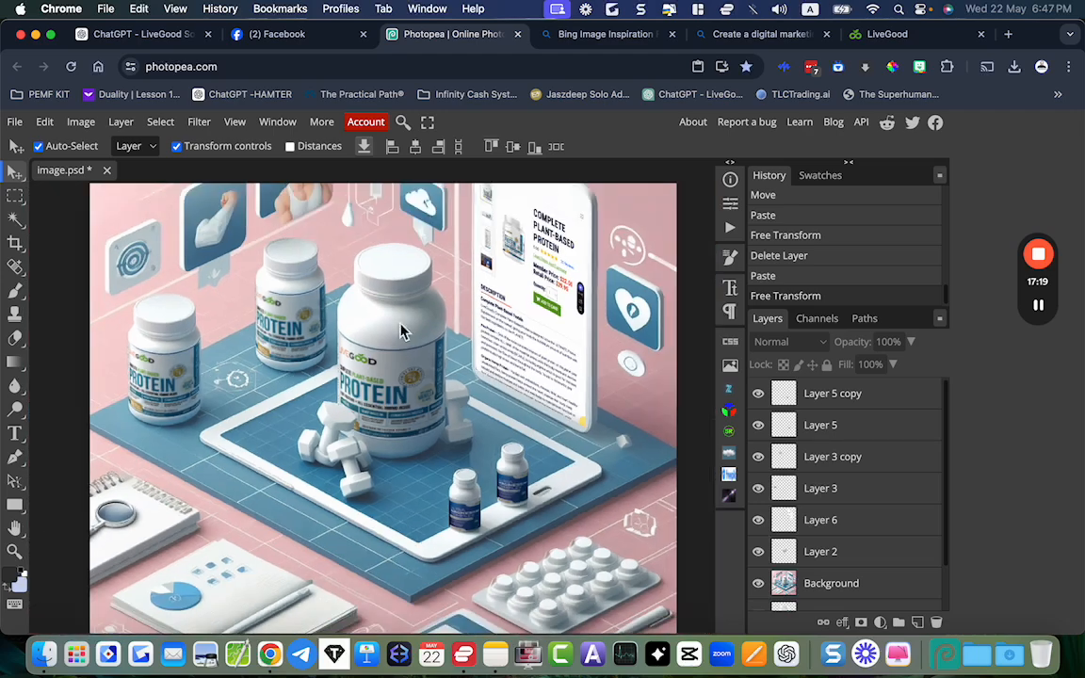
{"action": "key", "text": "super+v"}
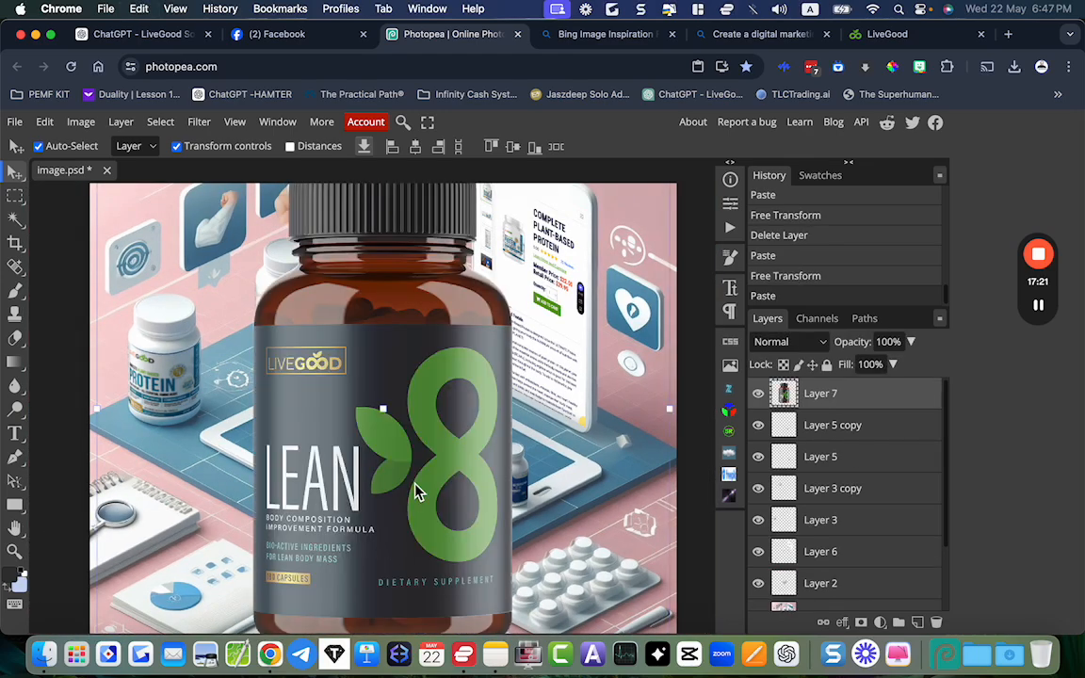
{"action": "scroll", "coordinate": [423, 471], "scroll_direction": "down", "scroll_amount": 2}
{"action": "left_click_drag", "start_coordinate": [576, 263], "coordinate": [335, 498]}
{"action": "left_click_drag", "start_coordinate": [287, 558], "coordinate": [427, 461]}
{"action": "left_click_drag", "start_coordinate": [471, 408], "coordinate": [425, 436]}
{"action": "left_click_drag", "start_coordinate": [388, 494], "coordinate": [403, 486]}
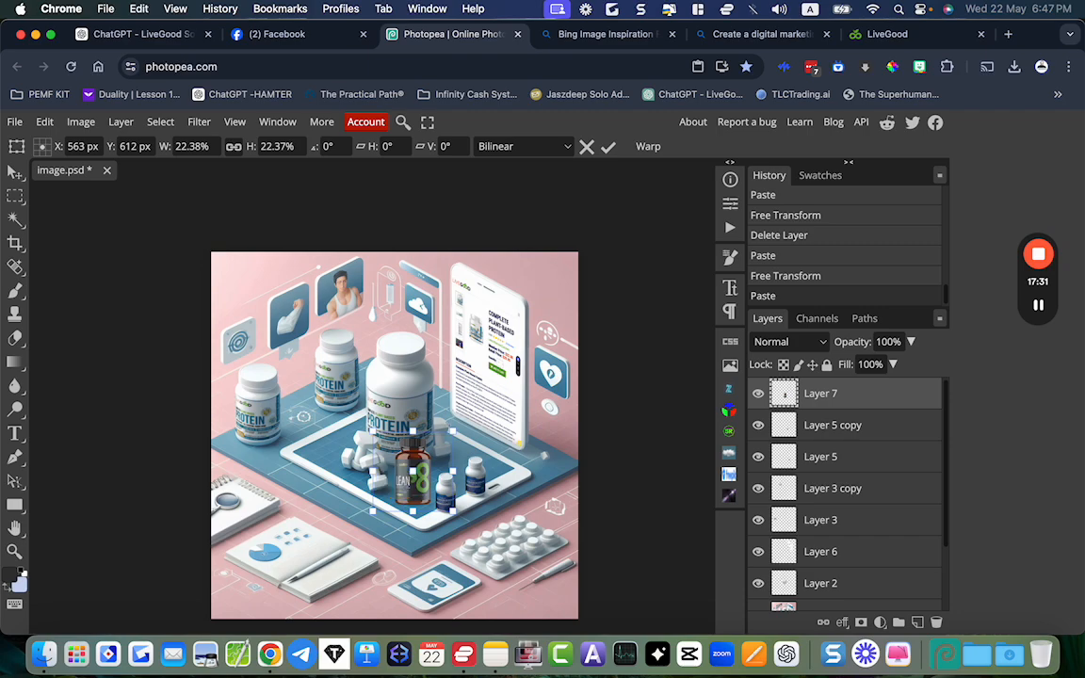
{"action": "left_click_drag", "start_coordinate": [453, 435], "coordinate": [443, 444]}
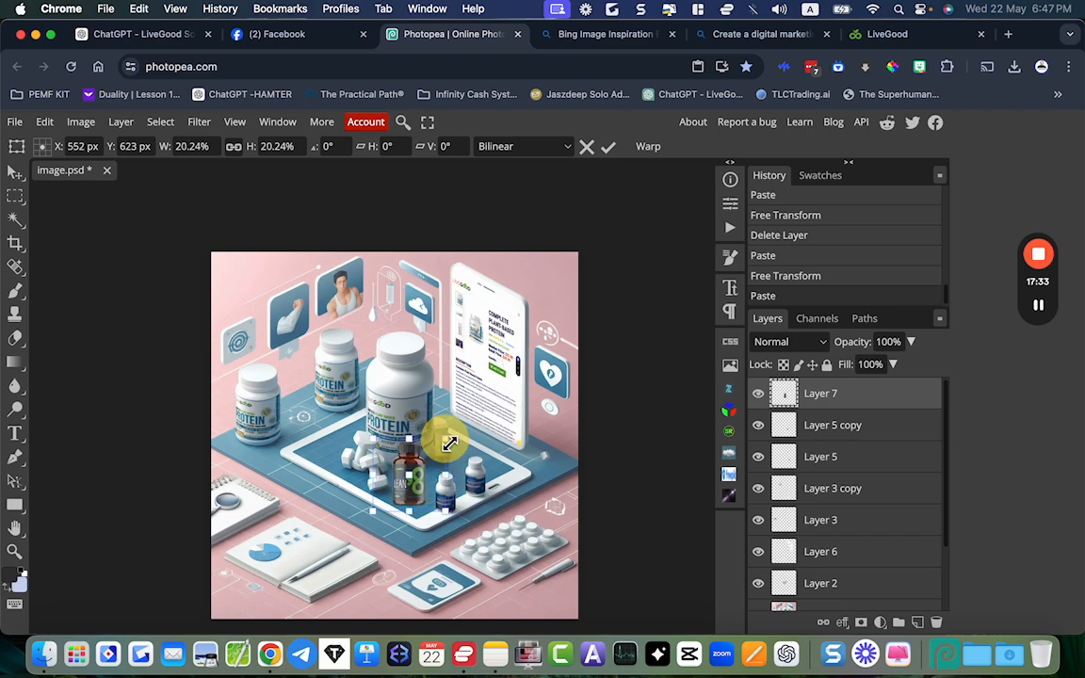
- Position the LEAN bottle just beside the front magnesium bottle on the flat tablet and apply the transform
{"action": "scroll", "coordinate": [448, 442], "scroll_direction": "up", "scroll_amount": 5}
{"action": "scroll", "coordinate": [448, 445], "scroll_direction": "down", "scroll_amount": 2}
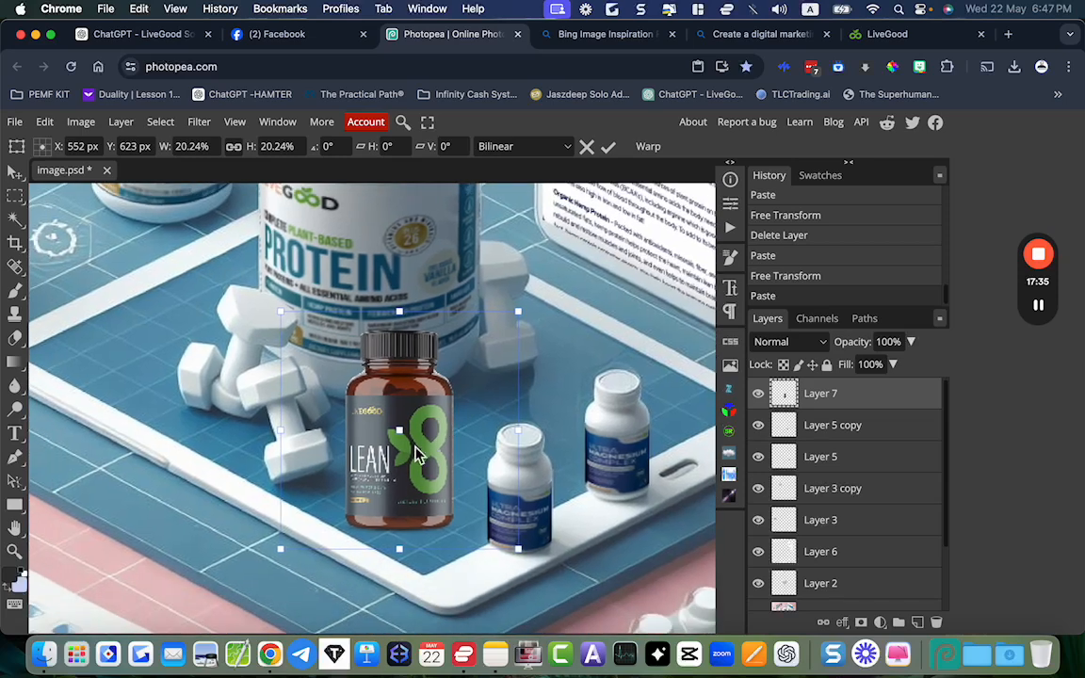
{"action": "left_click_drag", "start_coordinate": [387, 446], "coordinate": [396, 459]}
{"action": "left_click", "coordinate": [608, 152]}
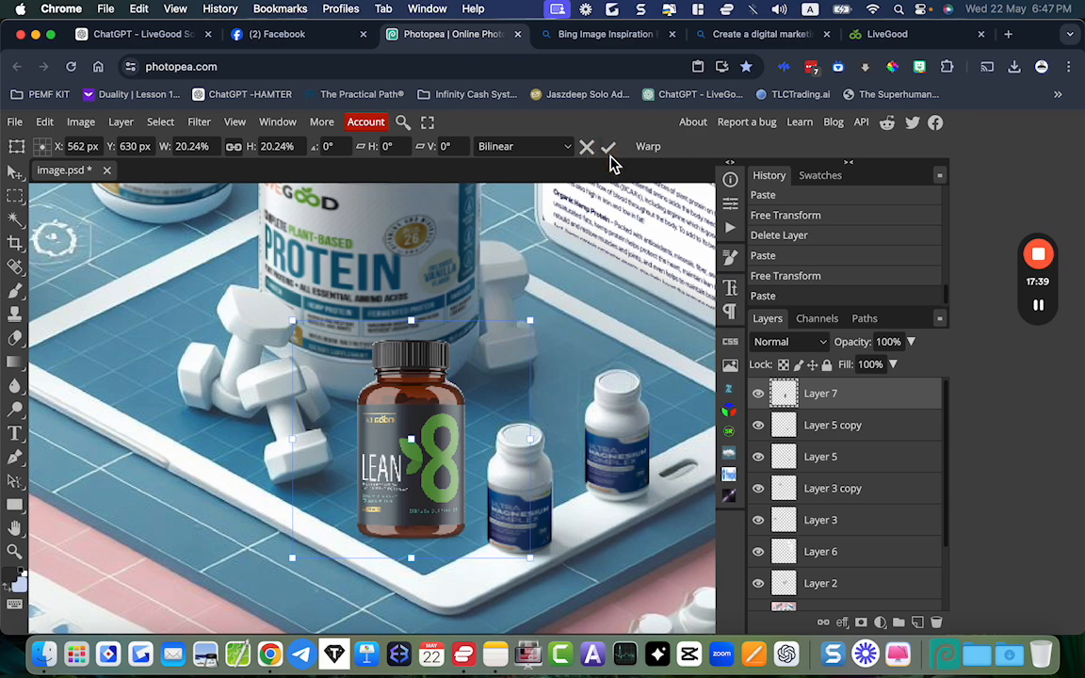
{"action": "left_click", "coordinate": [610, 151]}
- Free-transform the LEAN bottle layer and give it a Cylinder warp
{"action": "scroll", "coordinate": [554, 295], "scroll_direction": "down", "scroll_amount": 2}
{"action": "scroll", "coordinate": [554, 291], "scroll_direction": "down", "scroll_amount": 1}
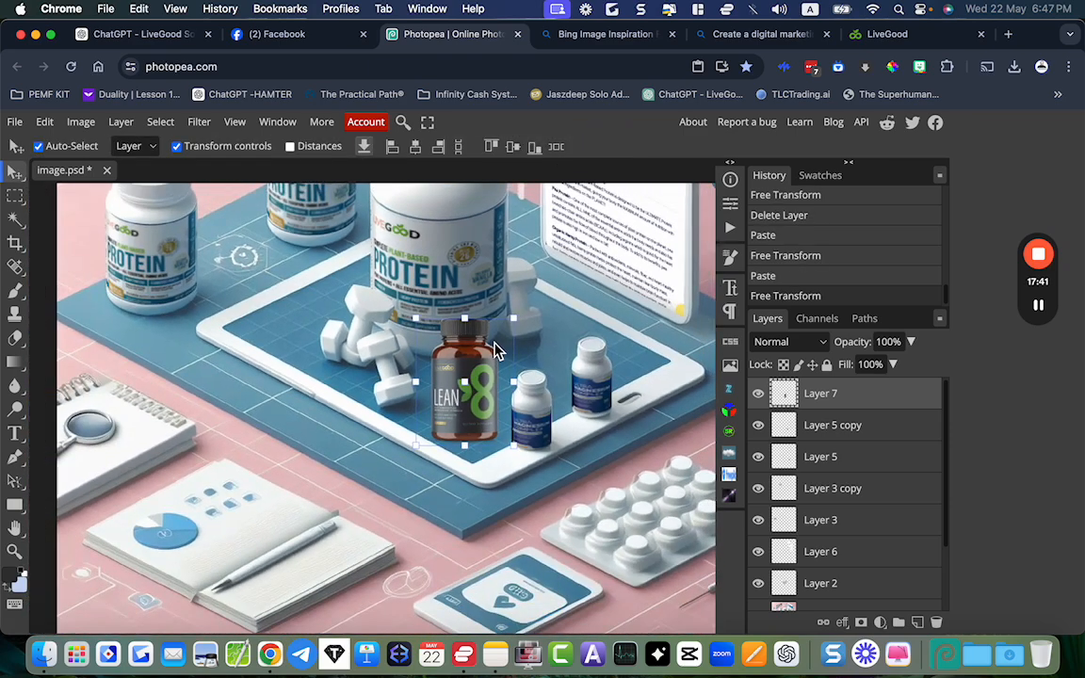
{"action": "left_click", "coordinate": [468, 381]}
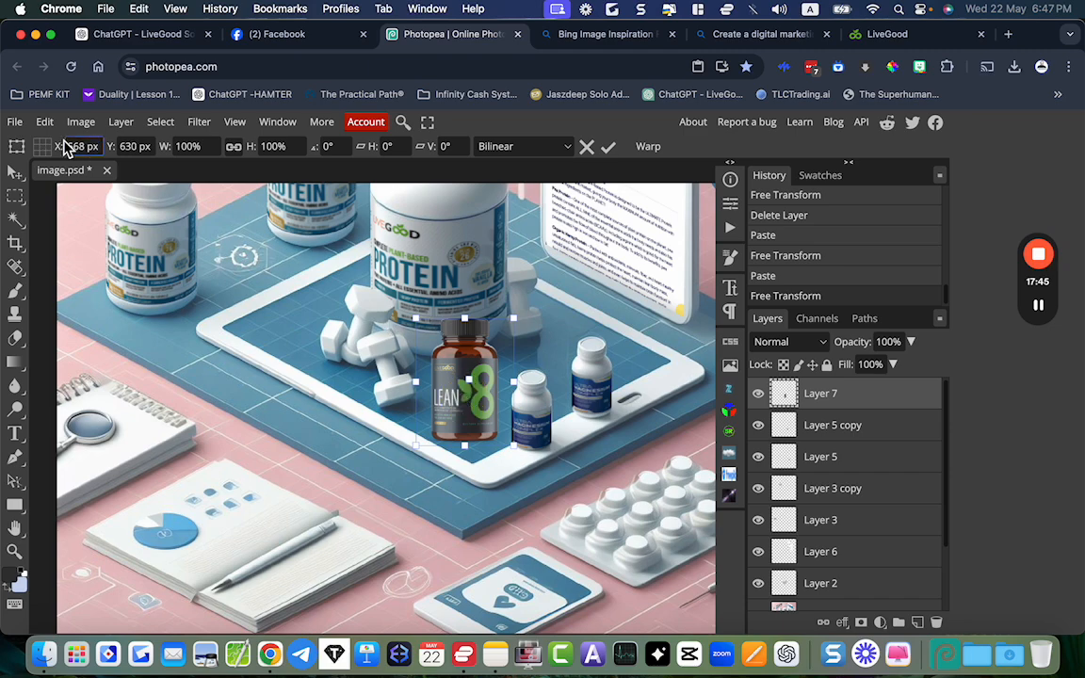
{"action": "left_click", "coordinate": [45, 122]}
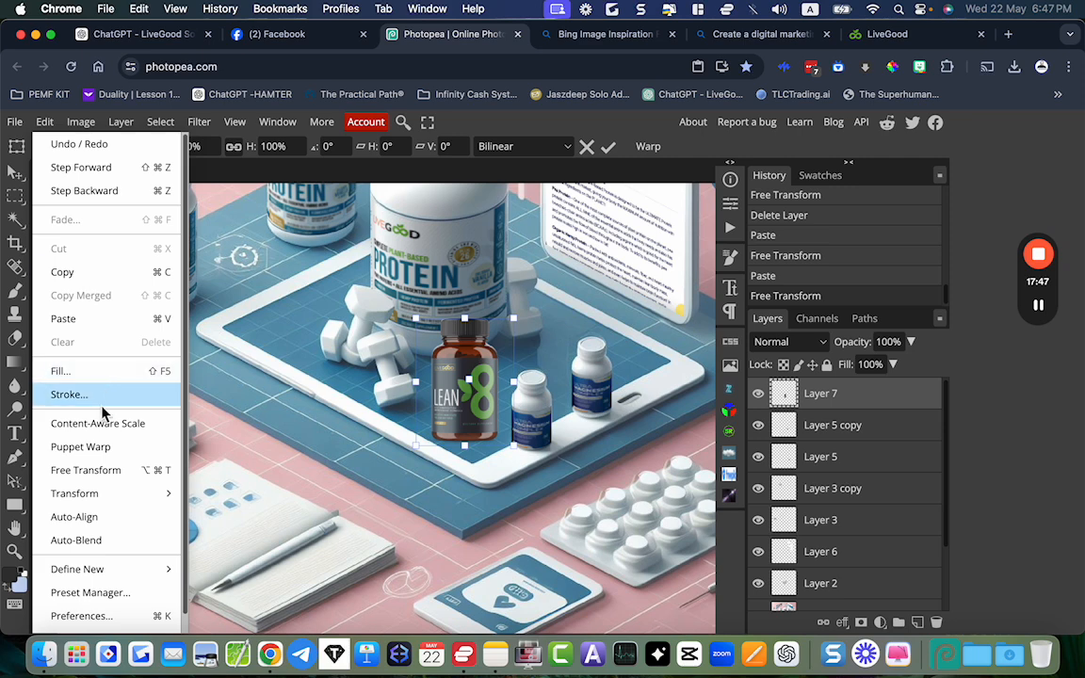
{"action": "left_click", "coordinate": [86, 473]}
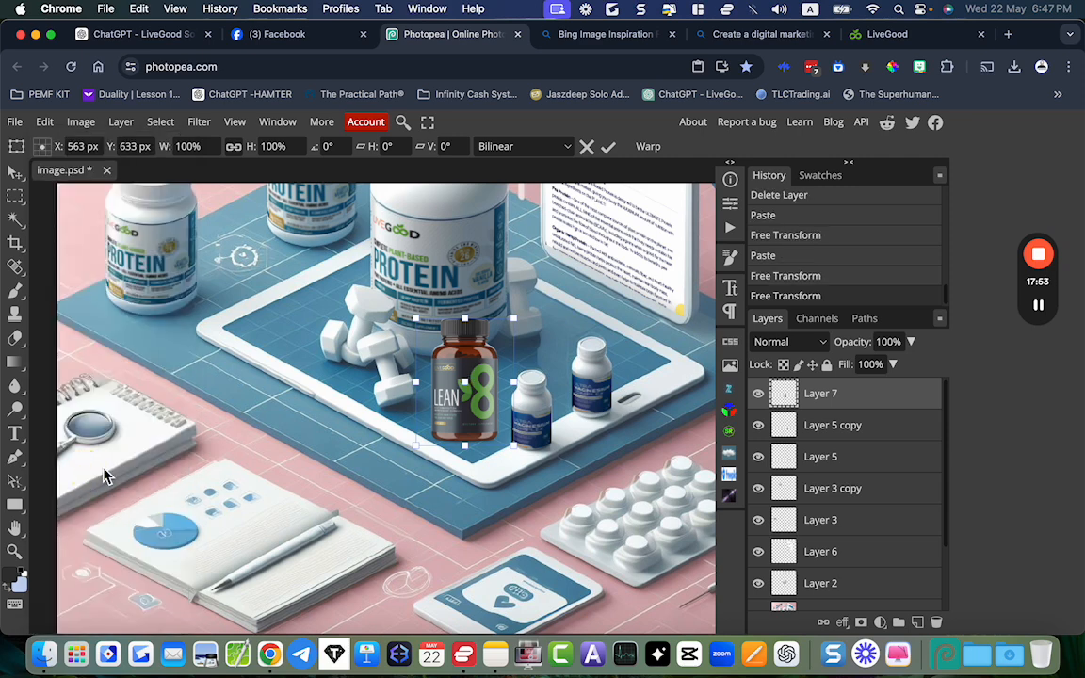
{"action": "left_click", "coordinate": [648, 149]}
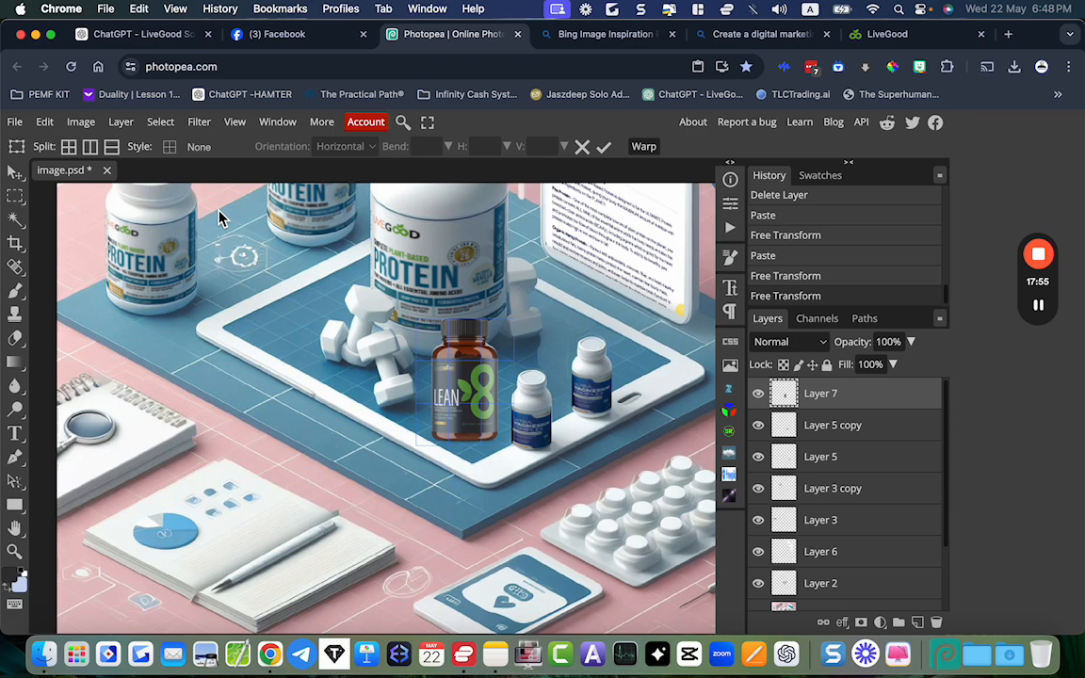
{"action": "left_click", "coordinate": [175, 148]}
{"action": "left_click", "coordinate": [189, 484]}
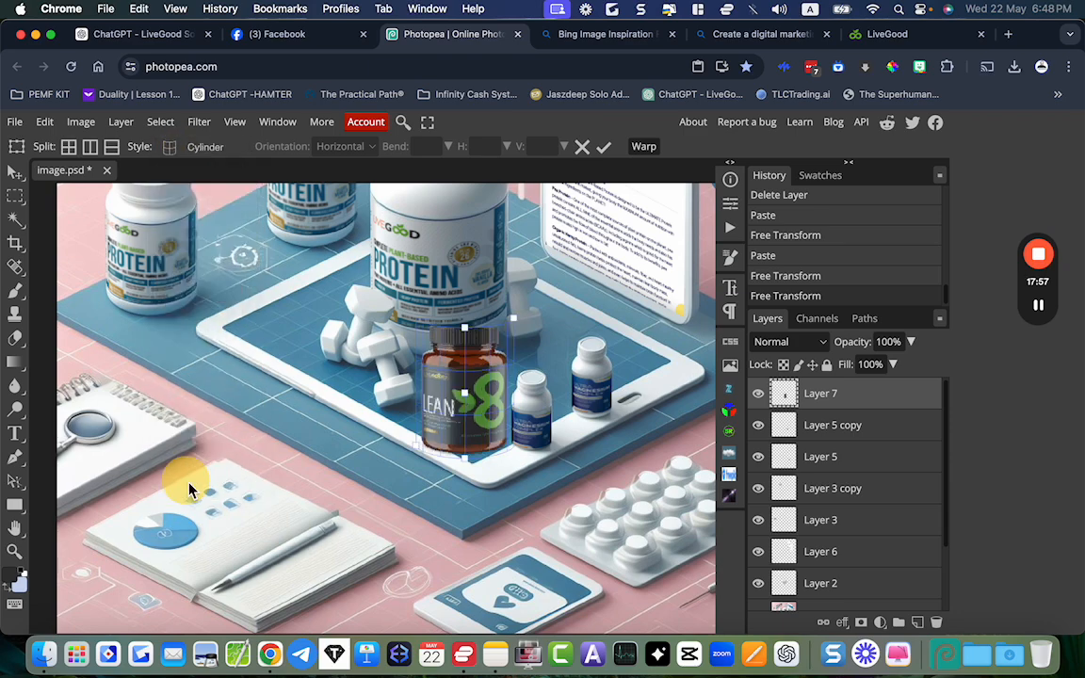
- Adjust the cylinder warp's width and curvature to match the bottle's perspective to the neighbouring bottles, and apply it
{"action": "left_click_drag", "start_coordinate": [423, 455], "coordinate": [443, 436]}
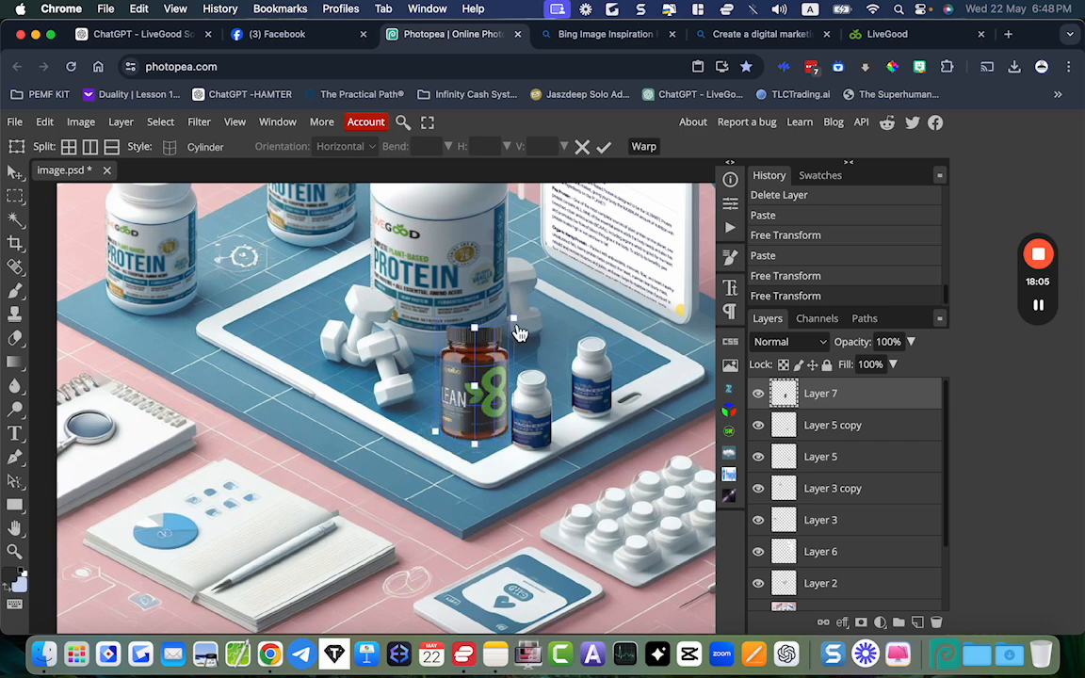
{"action": "mouse_move", "coordinate": [521, 326]}
{"action": "left_mouse_down"}
{"action": "mouse_move", "coordinate": [508, 315]}
{"action": "mouse_move", "coordinate": [509, 338]}
{"action": "mouse_move", "coordinate": [508, 322]}
{"action": "left_mouse_up"}
{"action": "left_click_drag", "start_coordinate": [478, 456], "coordinate": [479, 459]}
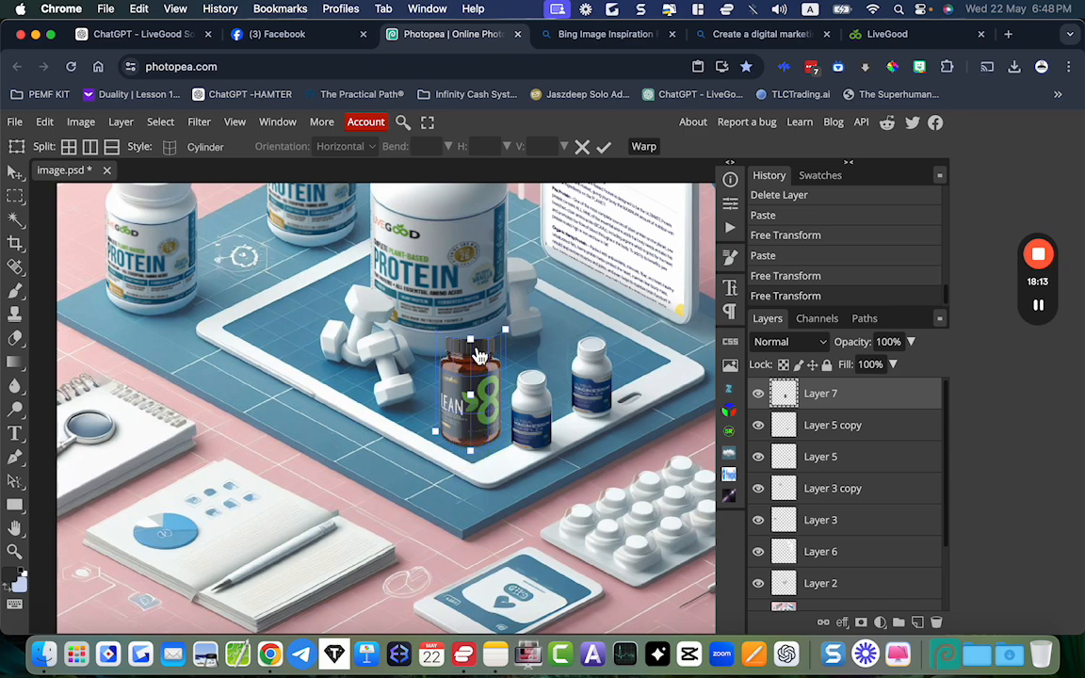
{"action": "left_click_drag", "start_coordinate": [479, 352], "coordinate": [476, 368]}
{"action": "left_click_drag", "start_coordinate": [479, 461], "coordinate": [480, 459]}
{"action": "scroll", "coordinate": [594, 400], "scroll_direction": "up", "scroll_amount": 3}
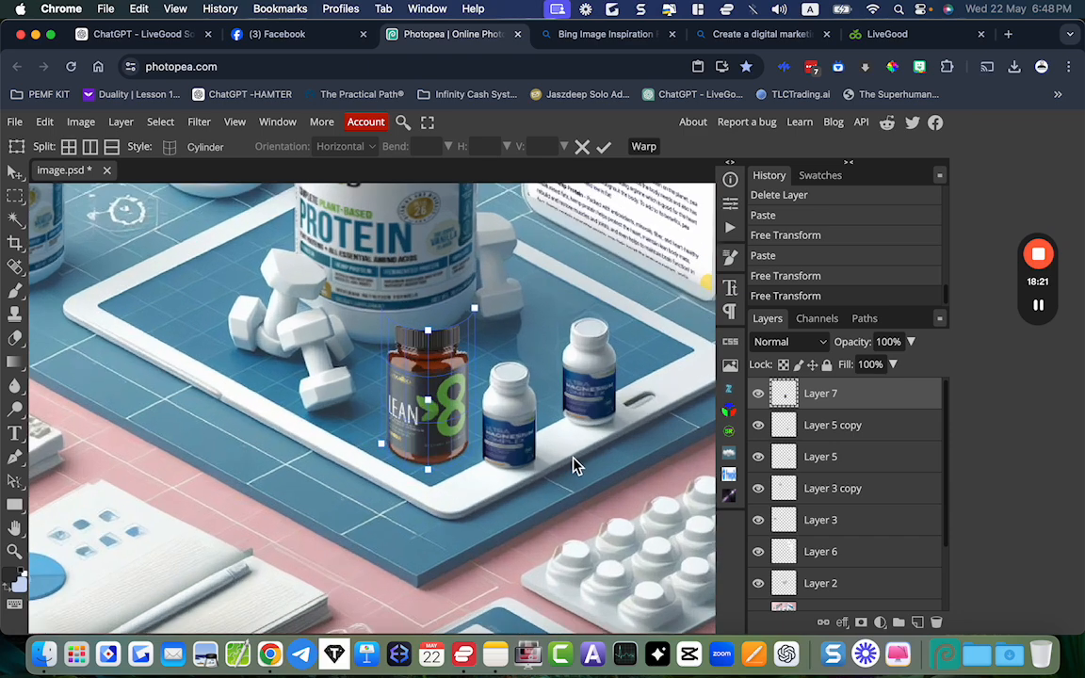
{"action": "scroll", "coordinate": [576, 465], "scroll_direction": "up", "scroll_amount": 2}
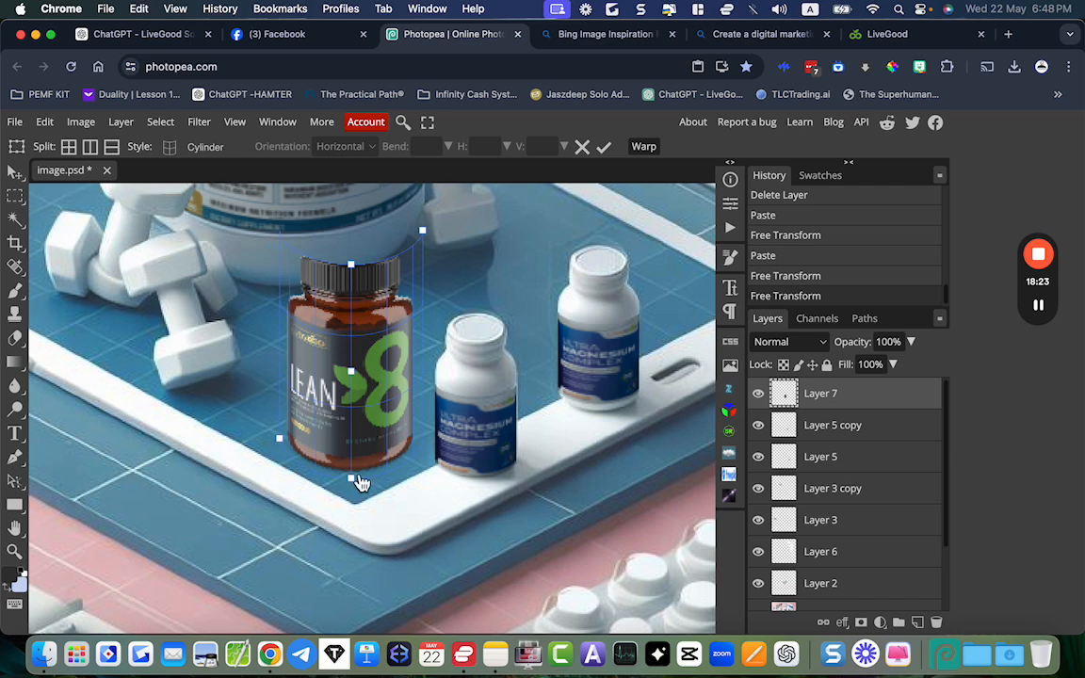
{"action": "left_click_drag", "start_coordinate": [356, 274], "coordinate": [357, 275]}
{"action": "left_click_drag", "start_coordinate": [356, 471], "coordinate": [361, 483]}
{"action": "scroll", "coordinate": [381, 386], "scroll_direction": "down", "scroll_amount": 3}
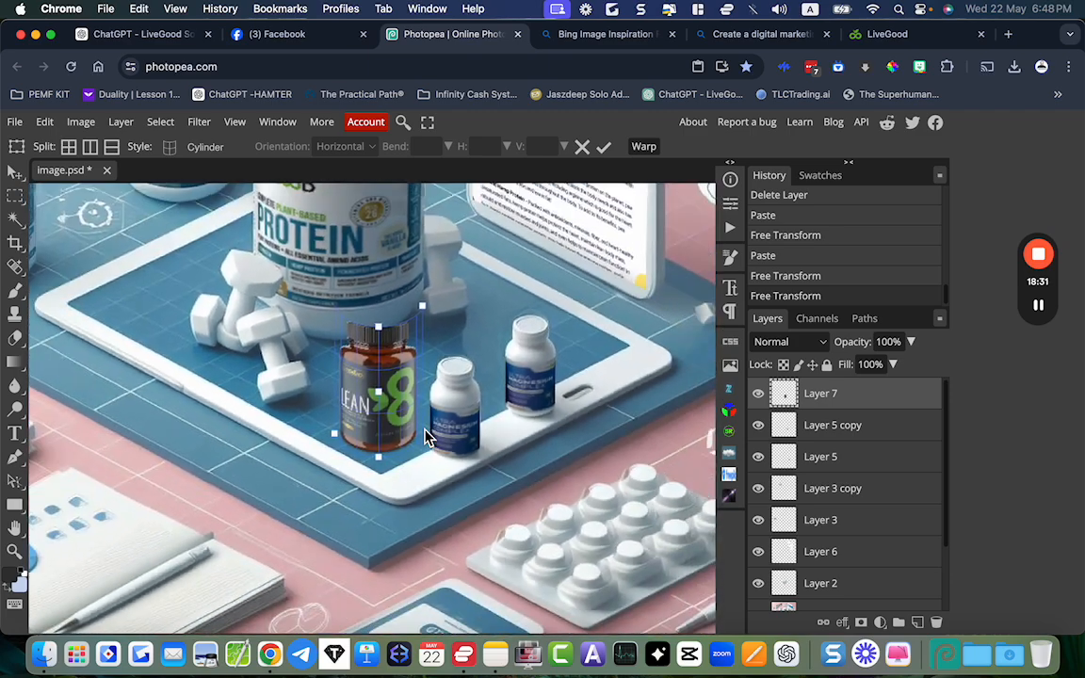
{"action": "left_click", "coordinate": [604, 149]}
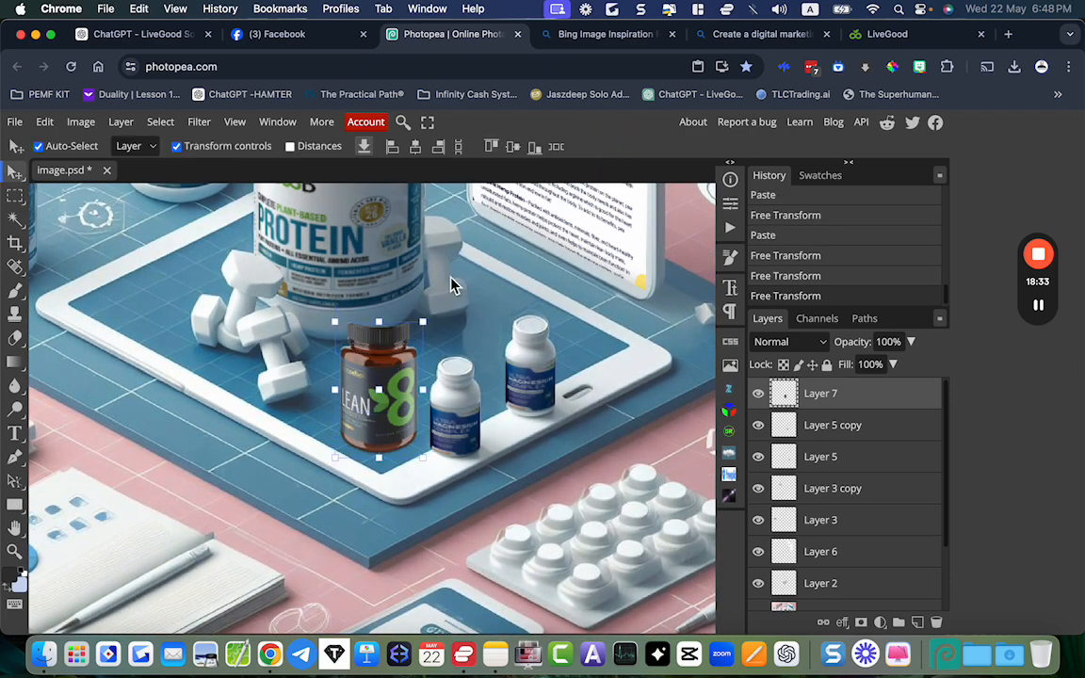
- With the Background layer selected, draw a black ellipse just above the LEAN bottle's cap and rasterize the shape layer
{"action": "scroll", "coordinate": [457, 354], "scroll_direction": "down", "scroll_amount": 3}
{"action": "scroll", "coordinate": [460, 363], "scroll_direction": "up", "scroll_amount": 3}
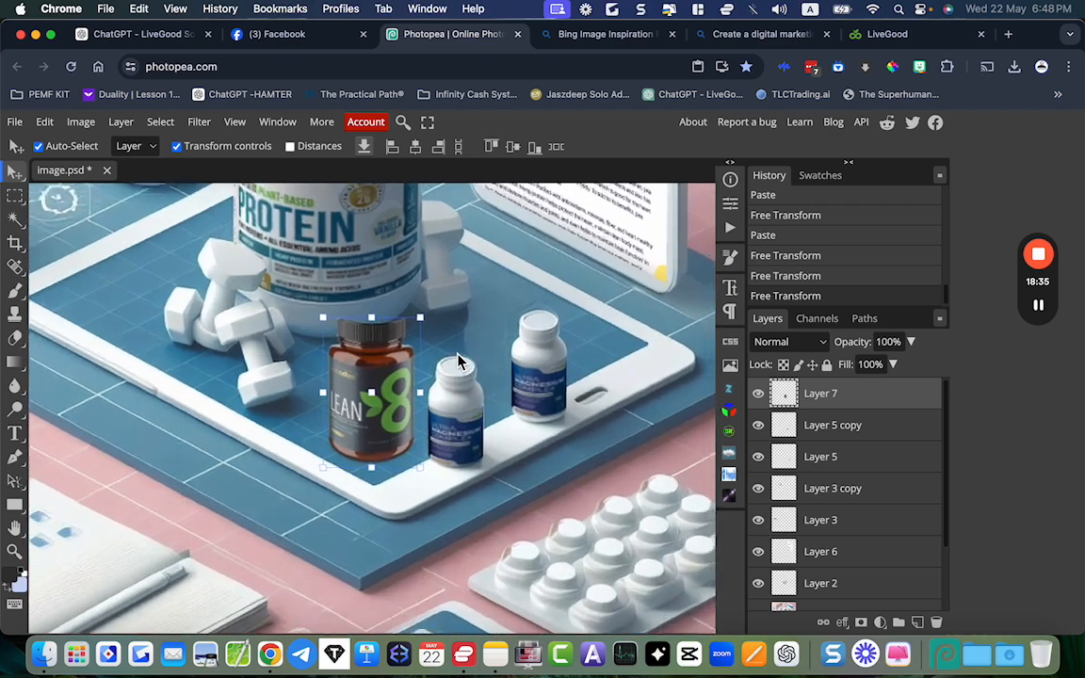
{"action": "left_click", "coordinate": [288, 337]}
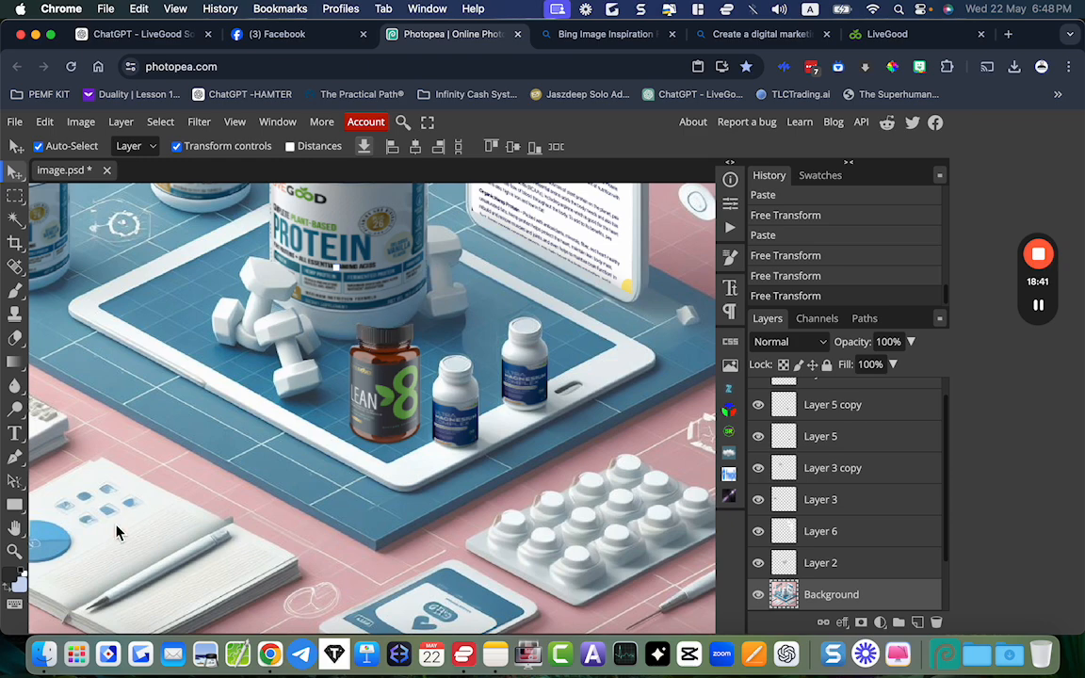
{"action": "left_click", "coordinate": [16, 510]}
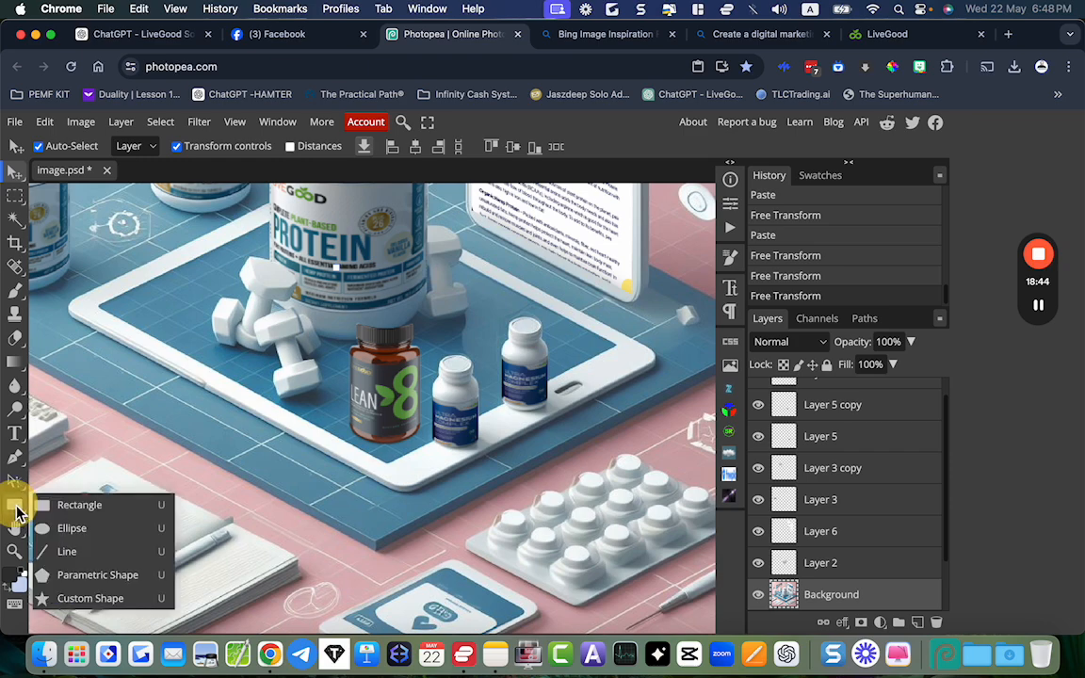
{"action": "left_click", "coordinate": [68, 529]}
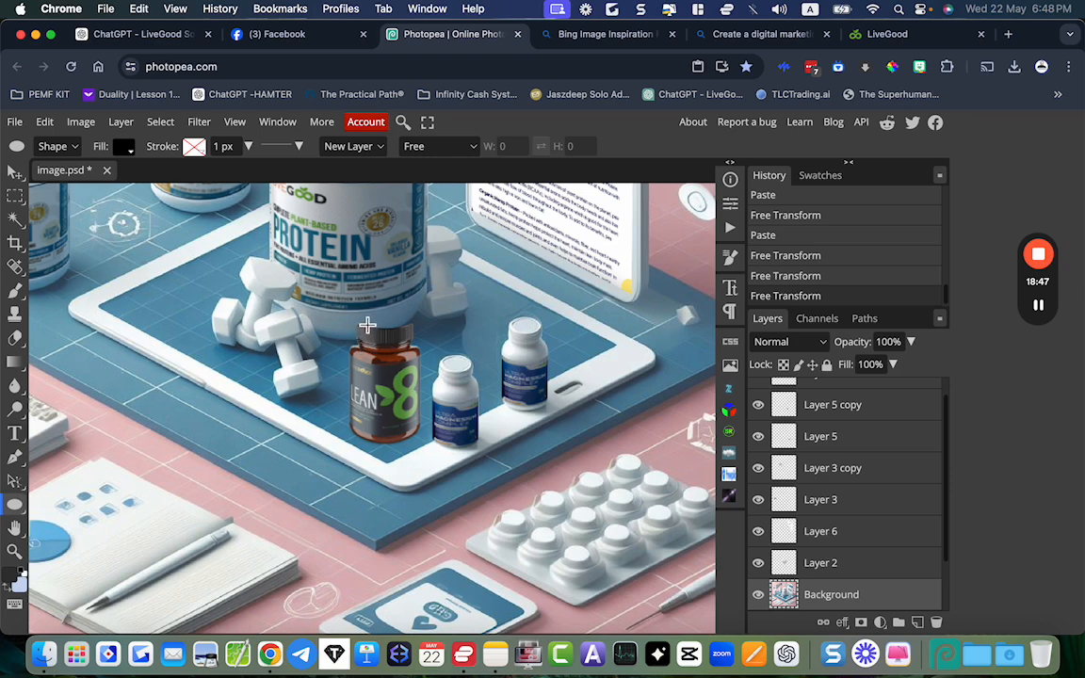
{"action": "left_click_drag", "start_coordinate": [365, 330], "coordinate": [413, 311]}
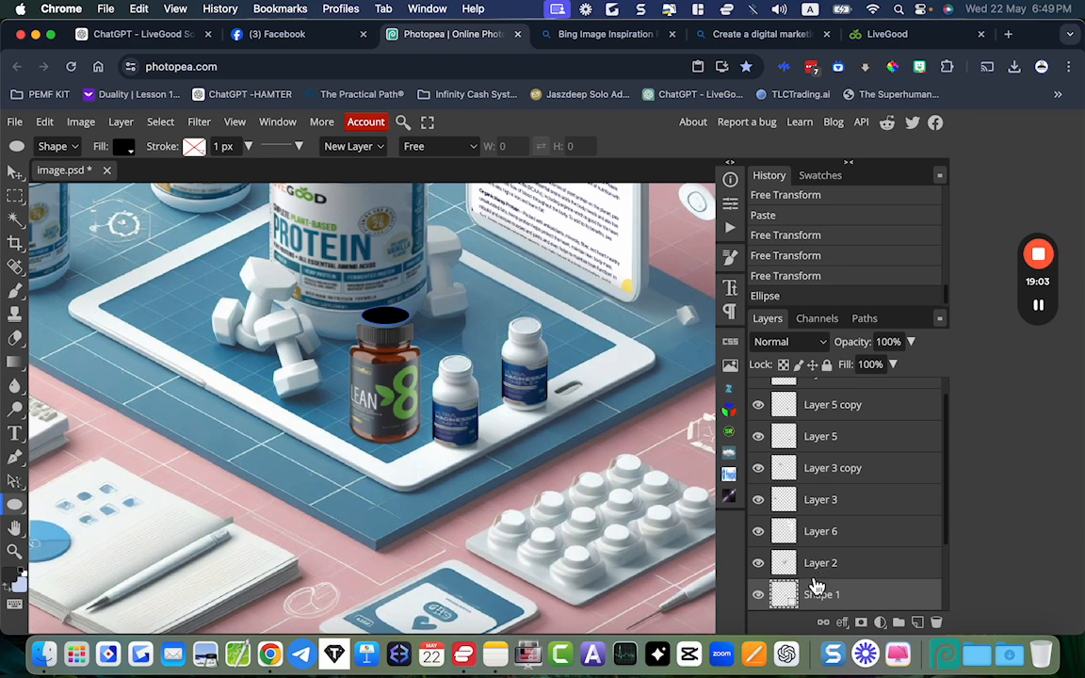
{"action": "right_click", "coordinate": [790, 596]}
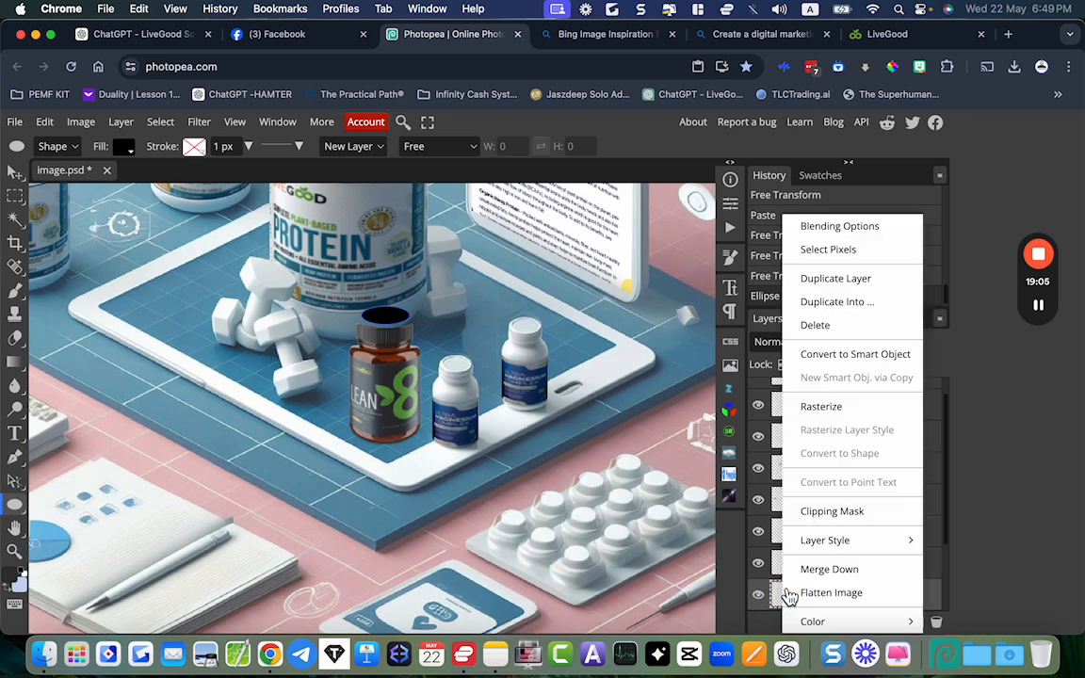
{"action": "left_click", "coordinate": [827, 411]}
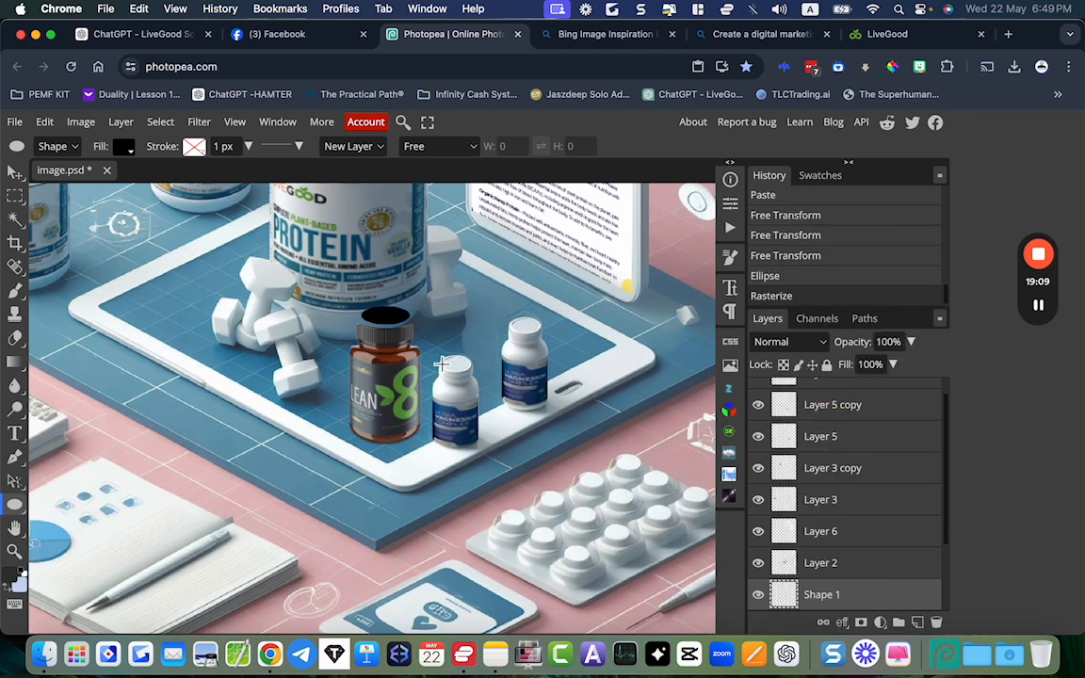
- Move and resize the black ellipse so it sits as the top face of the LEAN bottle's cap, and apply the transform
{"action": "left_click", "coordinate": [14, 171]}
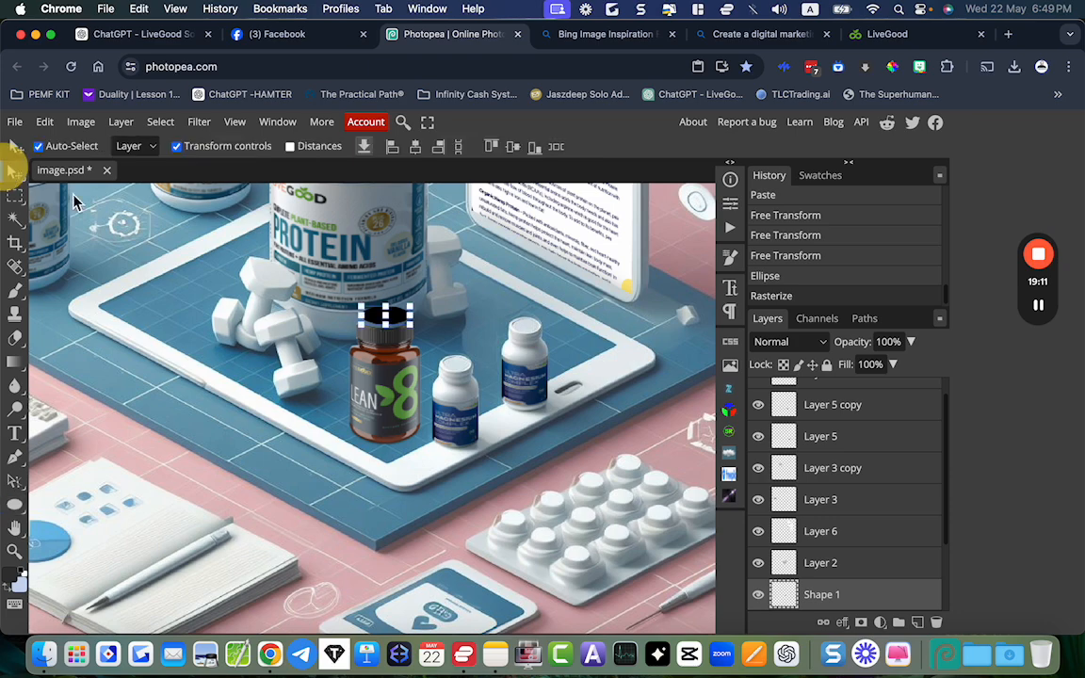
{"action": "left_click_drag", "start_coordinate": [374, 317], "coordinate": [375, 321]}
{"action": "scroll", "coordinate": [375, 320], "scroll_direction": "up", "scroll_amount": 2}
{"action": "scroll", "coordinate": [375, 319], "scroll_direction": "up", "scroll_amount": 3}
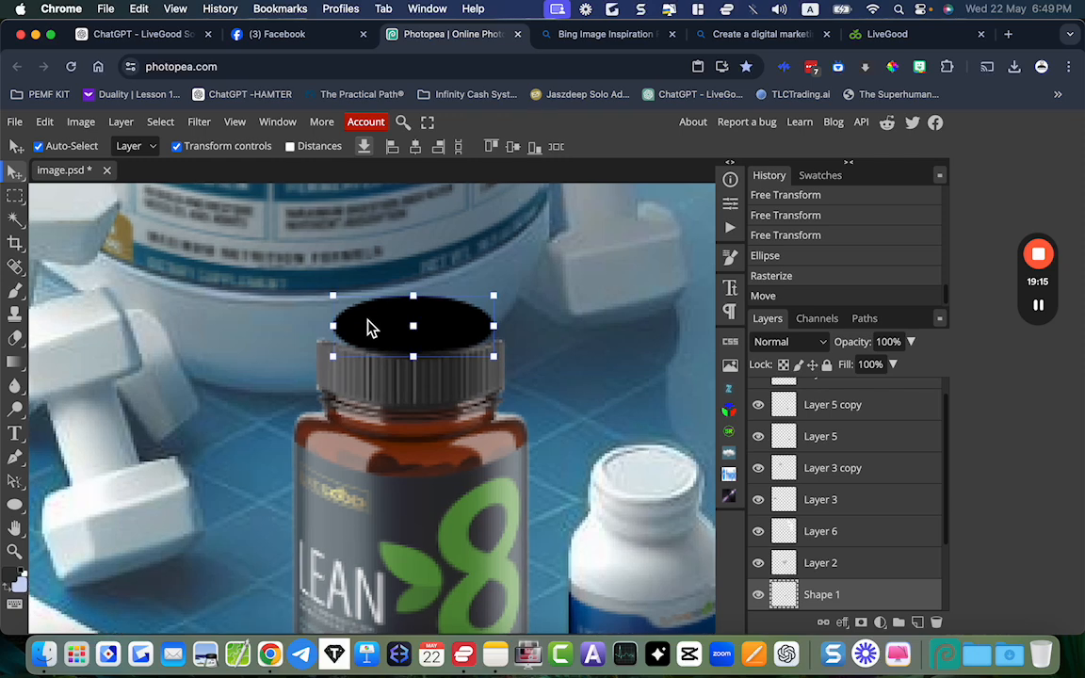
{"action": "left_click", "coordinate": [363, 323]}
{"action": "left_click_drag", "start_coordinate": [362, 328], "coordinate": [361, 331]}
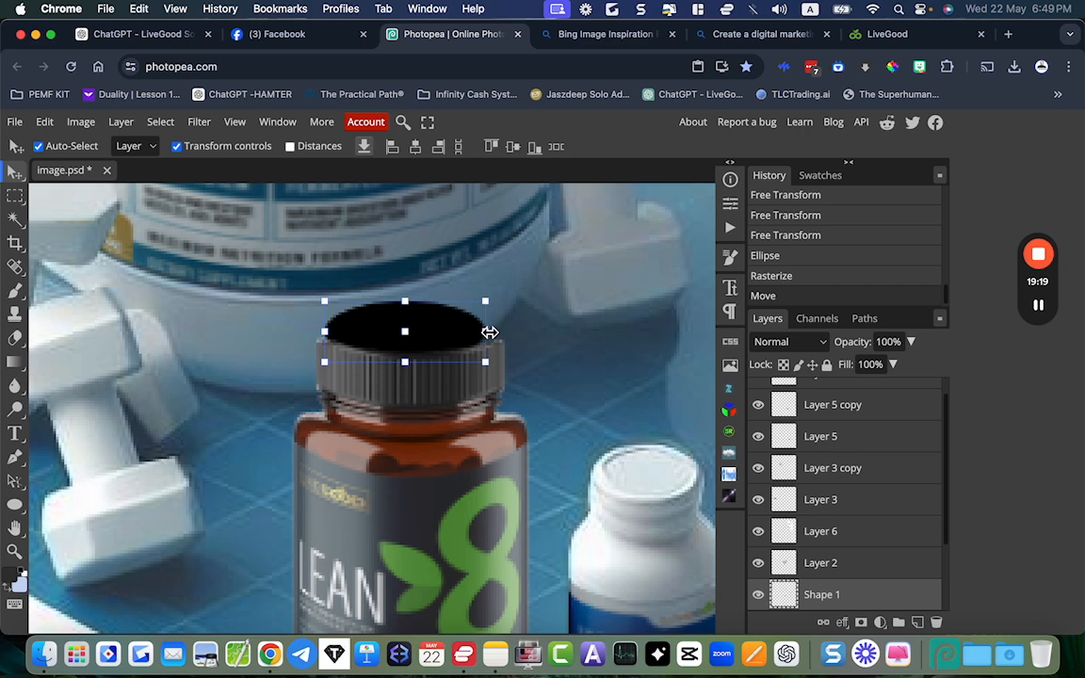
{"action": "left_click_drag", "start_coordinate": [490, 332], "coordinate": [500, 333]}
{"action": "left_click_drag", "start_coordinate": [415, 303], "coordinate": [415, 316]}
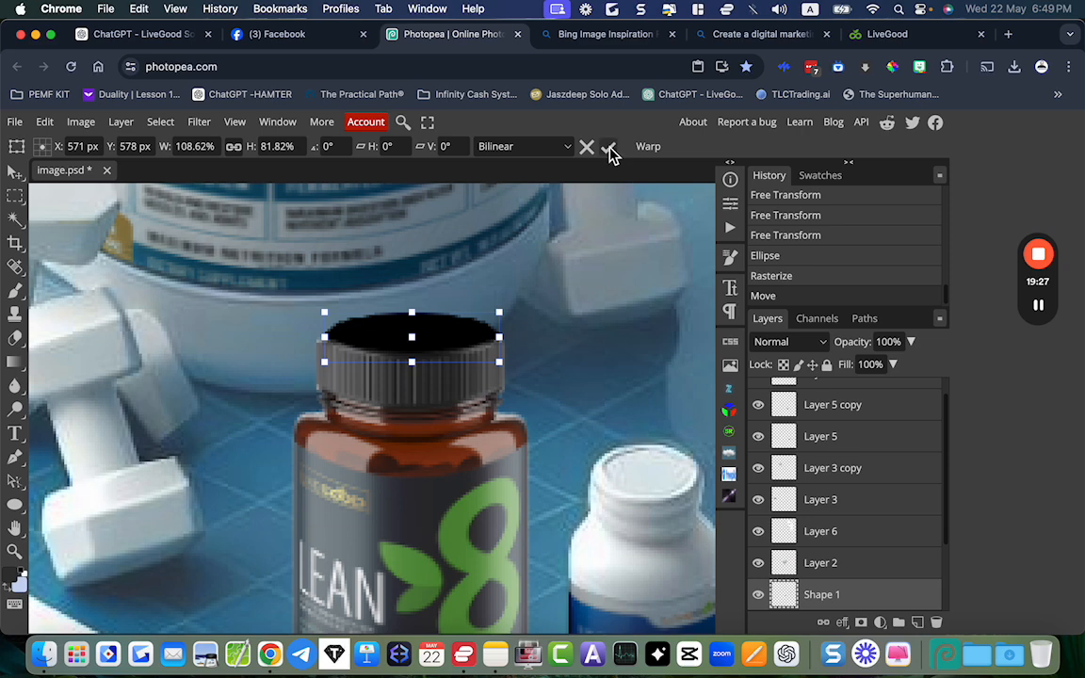
{"action": "left_click", "coordinate": [610, 150]}
{"action": "scroll", "coordinate": [620, 306], "scroll_direction": "down", "scroll_amount": 3}
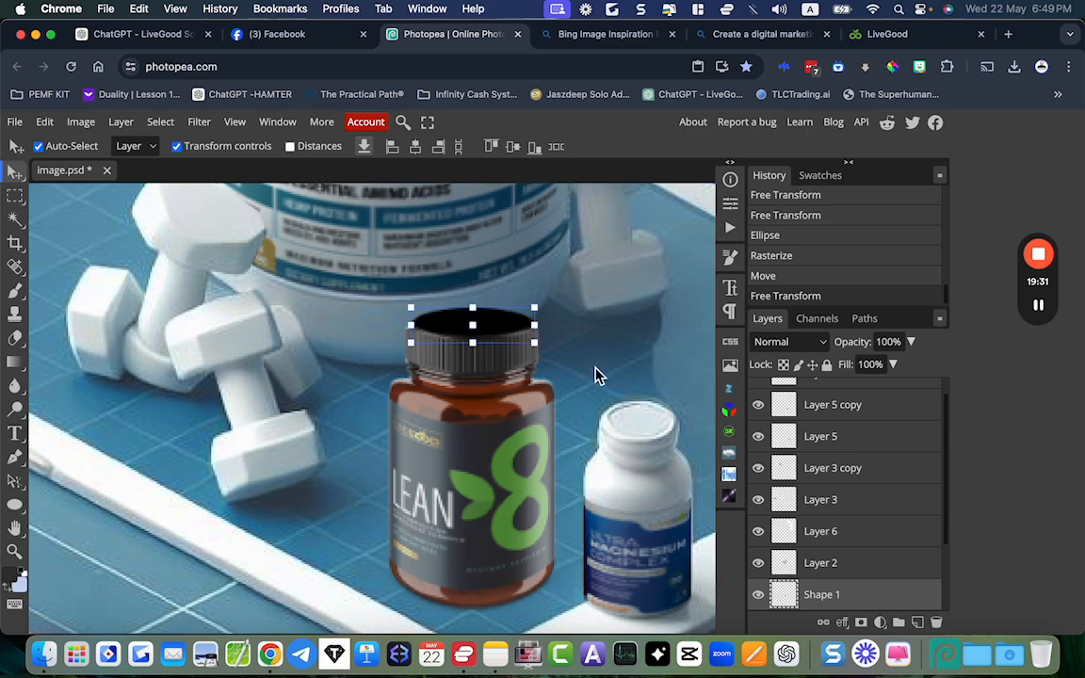
- Add a Color Overlay to the Shape 1 ellipse layer, using the grey sampled from the LEAN bottle's cap (RGB 79, 79, 79)
{"action": "double_click", "coordinate": [787, 595]}
{"action": "left_click_drag", "start_coordinate": [636, 200], "coordinate": [699, 151]}
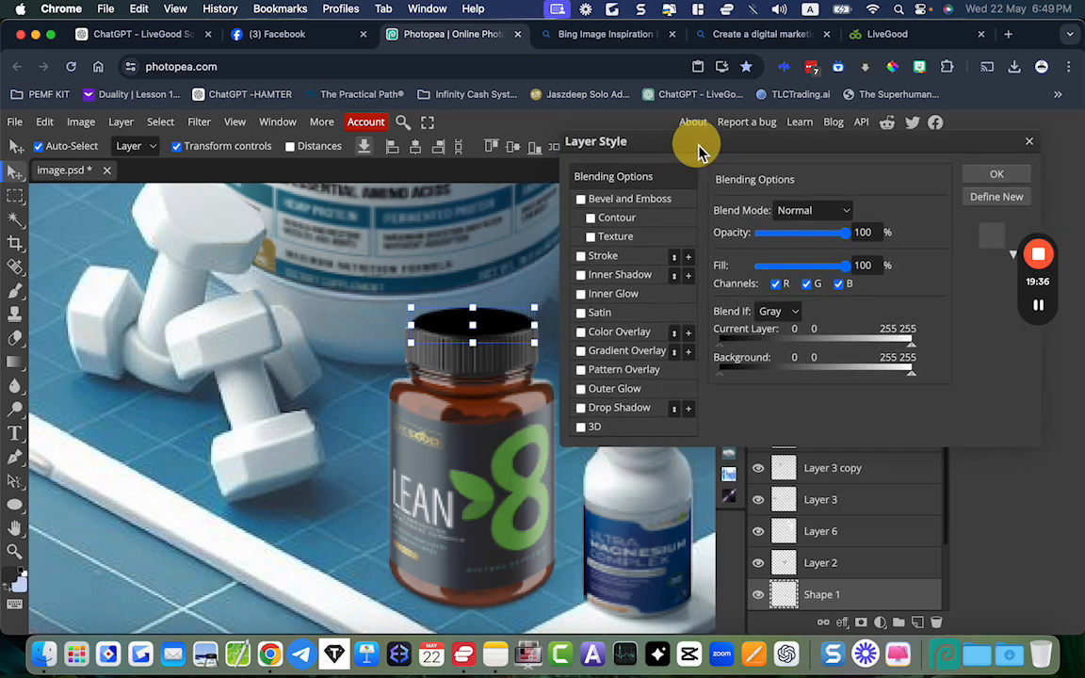
{"action": "left_click", "coordinate": [604, 341]}
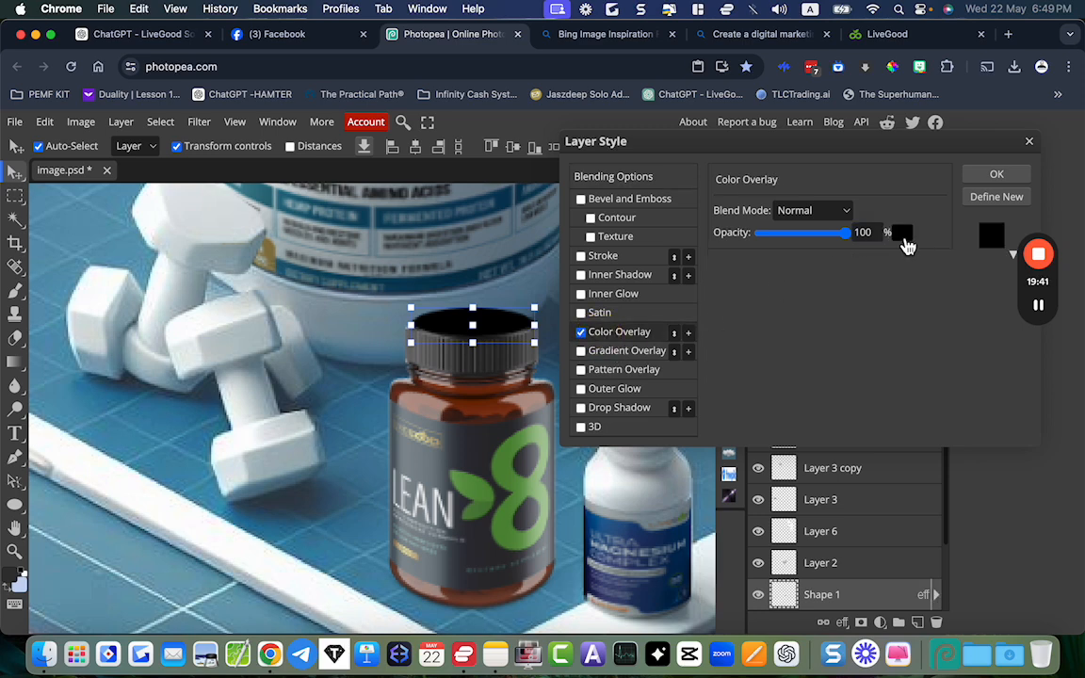
{"action": "left_click", "coordinate": [903, 237]}
{"action": "left_click_drag", "start_coordinate": [521, 356], "coordinate": [489, 424]}
{"action": "left_click", "coordinate": [451, 366]}
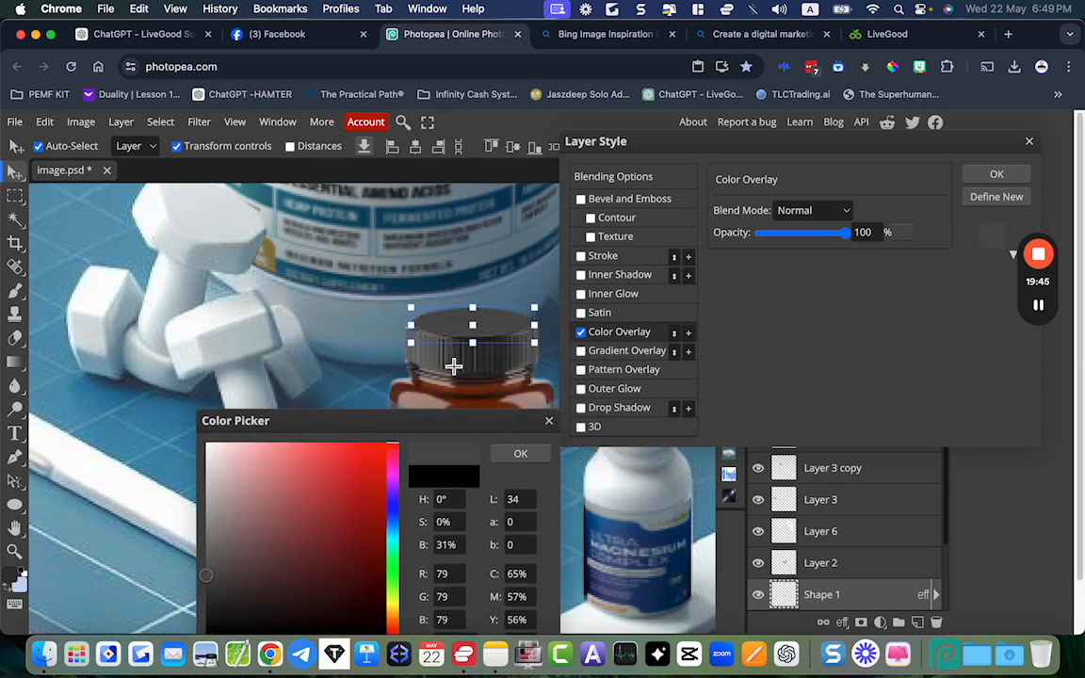
{"action": "left_click", "coordinate": [518, 456]}
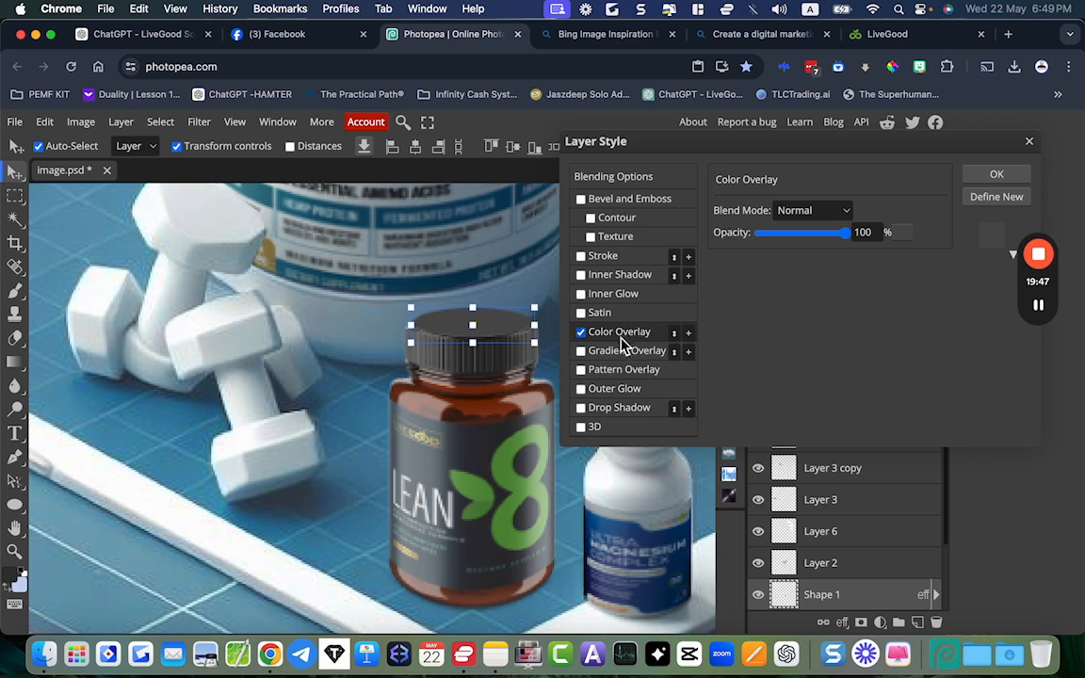
- Enable a Gradient Overlay on the ellipse layer and turn its Color Overlay off
{"action": "left_click", "coordinate": [594, 353]}
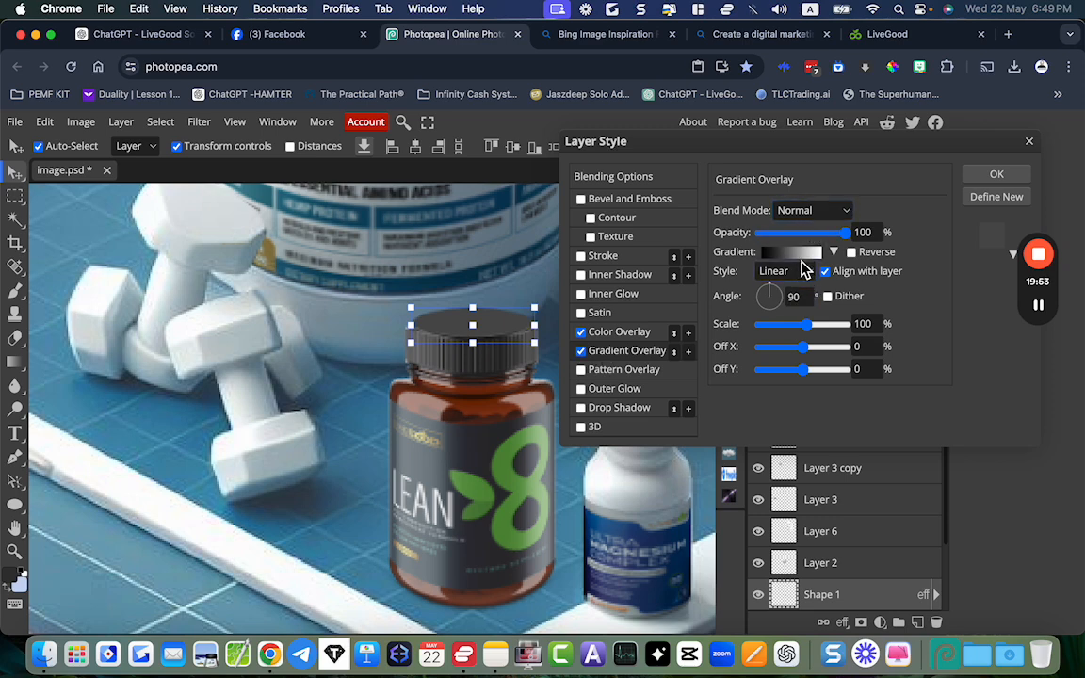
{"action": "left_click", "coordinate": [581, 334]}
{"action": "left_click", "coordinate": [604, 350]}
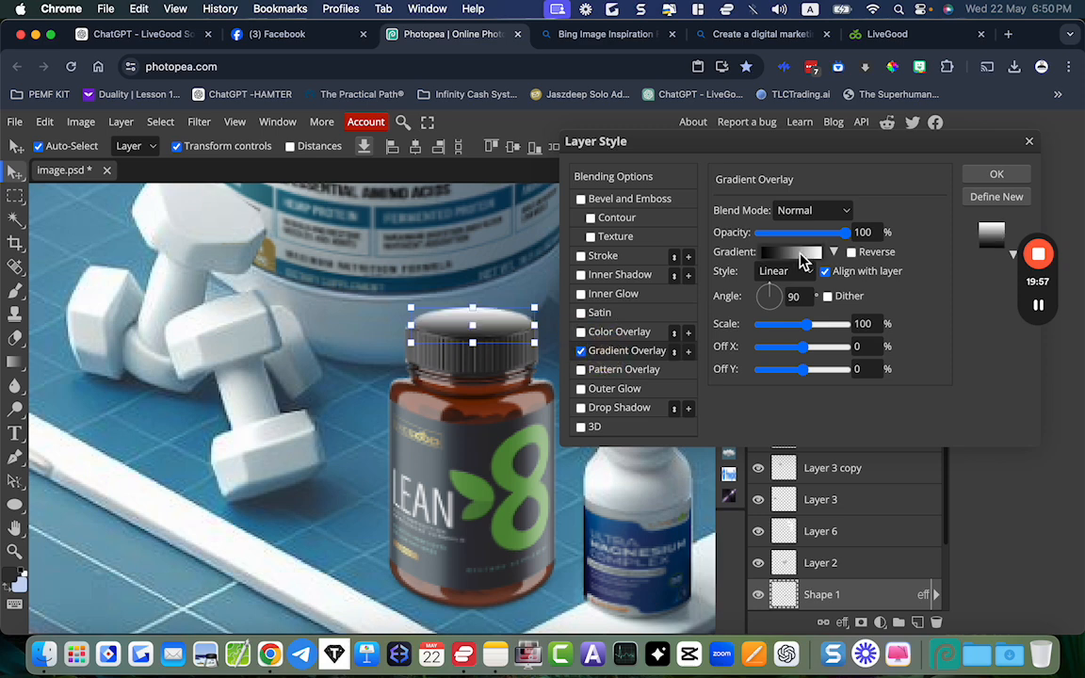
- Change the gradient's white end stop to a grey sampled from the LEAN bottle's cap (RGB 91, 91, 91) and accept the gradient
{"action": "left_click", "coordinate": [817, 255]}
{"action": "left_click_drag", "start_coordinate": [506, 356], "coordinate": [900, 227]}
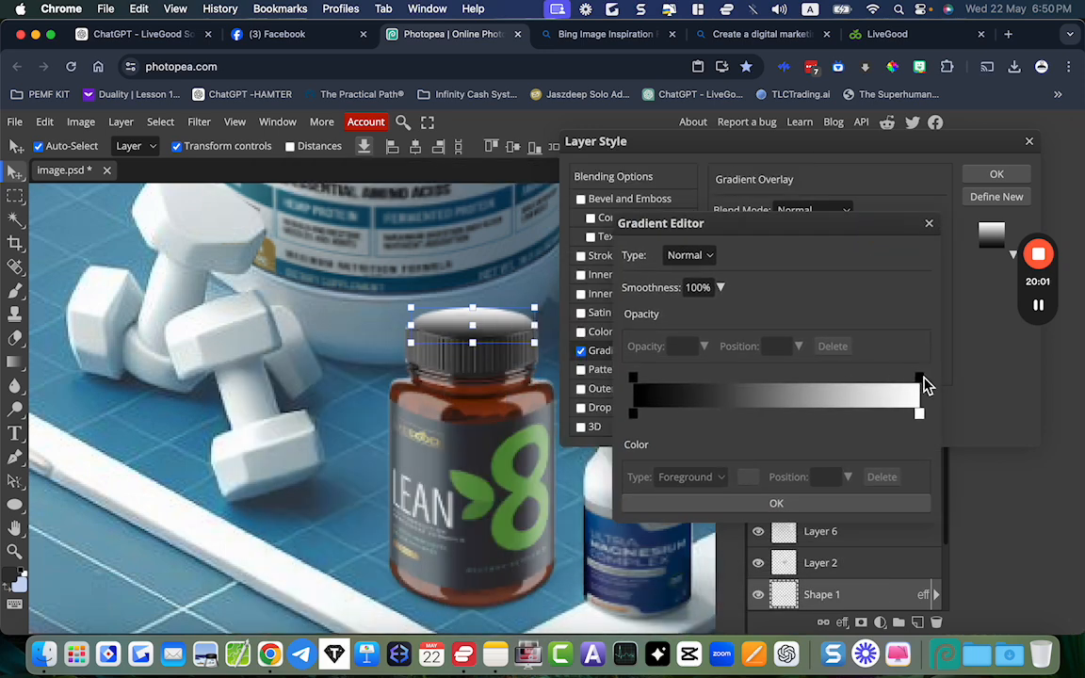
{"action": "left_click", "coordinate": [919, 415]}
{"action": "double_click", "coordinate": [918, 415]}
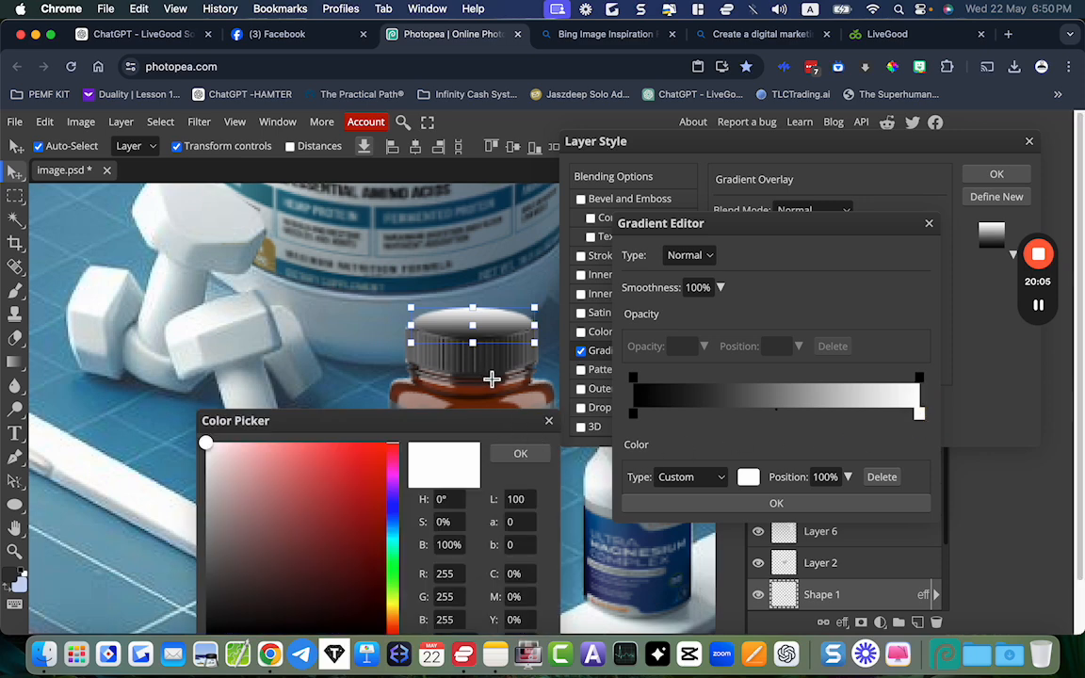
{"action": "left_click", "coordinate": [451, 366]}
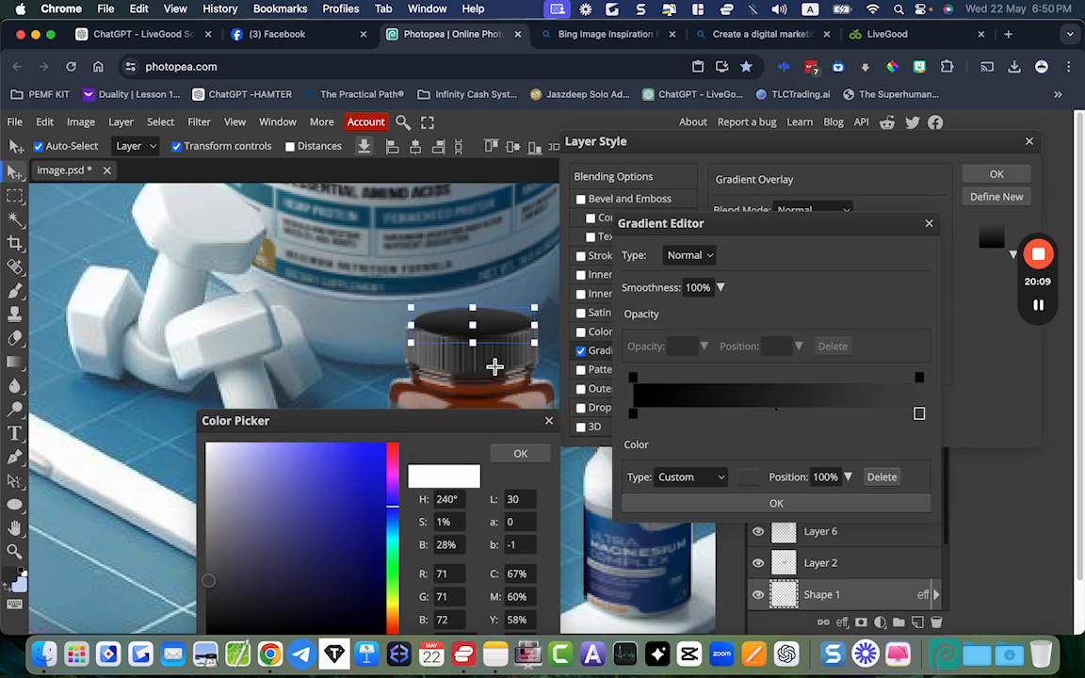
{"action": "left_click", "coordinate": [496, 366]}
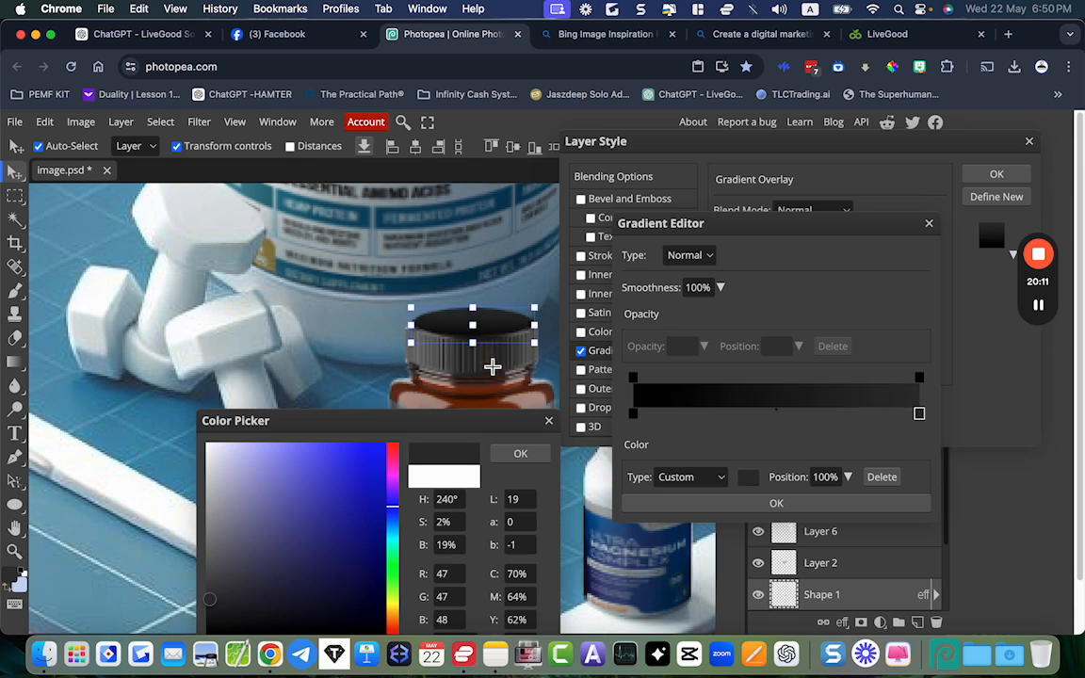
{"action": "left_click", "coordinate": [532, 362]}
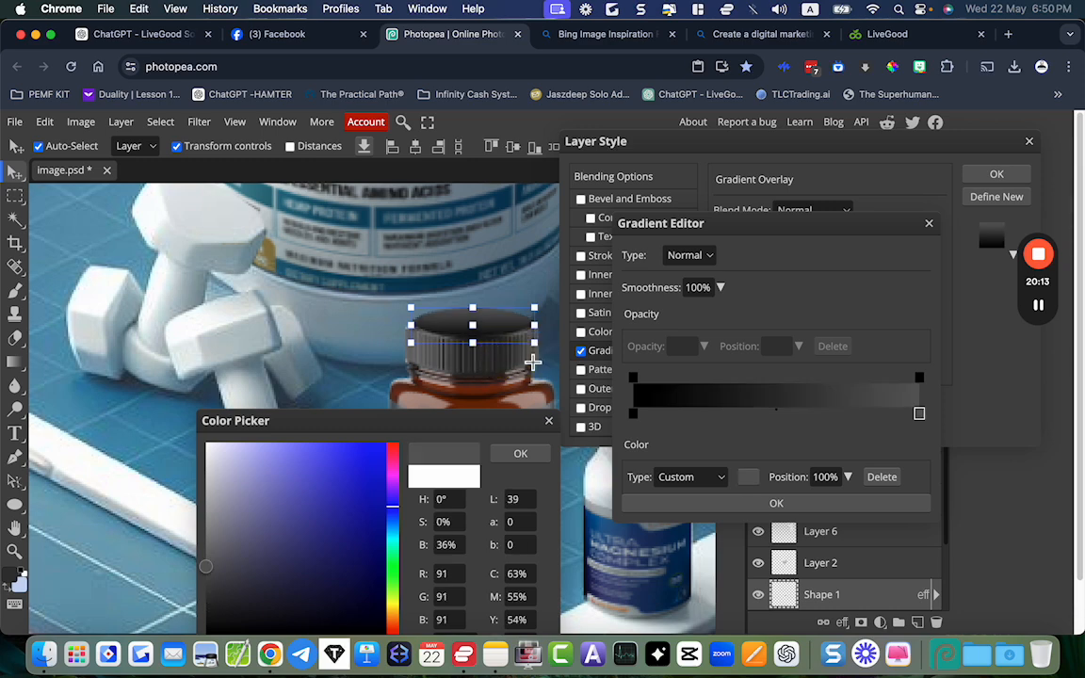
{"action": "left_click", "coordinate": [523, 457]}
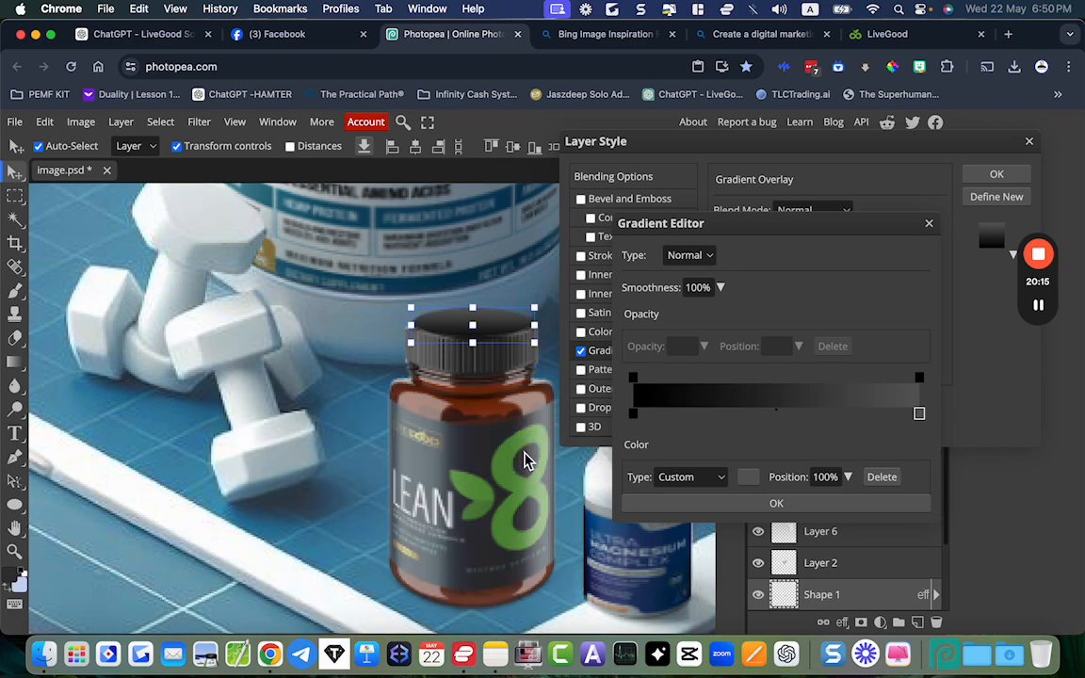
{"action": "scroll", "coordinate": [525, 431], "scroll_direction": "down", "scroll_amount": 3}
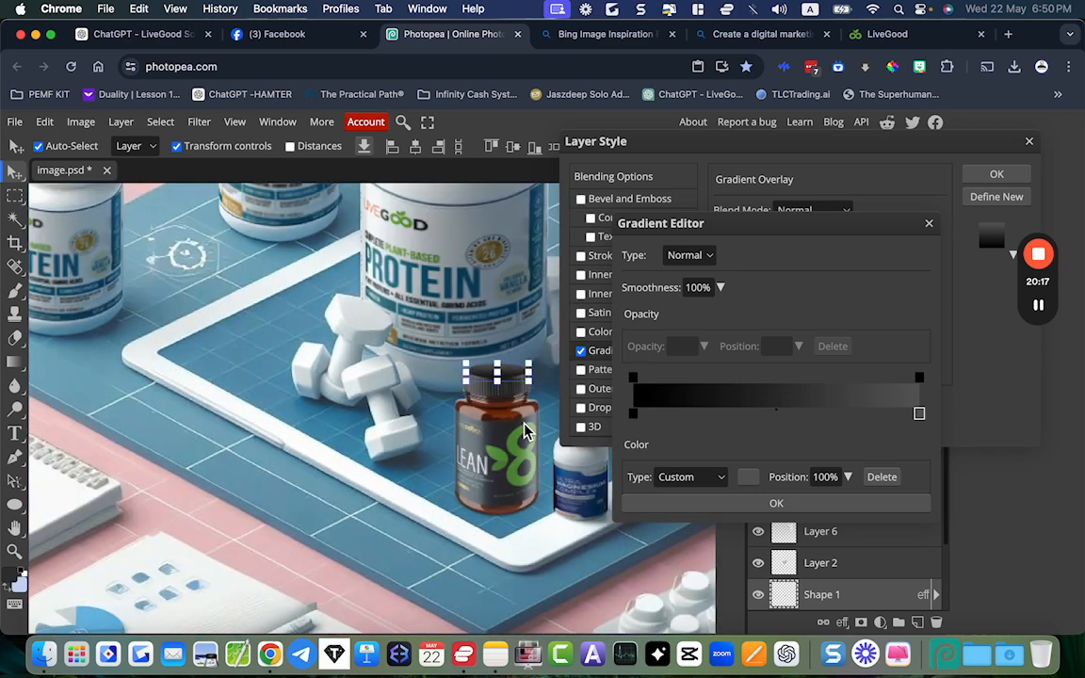
{"action": "scroll", "coordinate": [407, 421], "scroll_direction": "up", "scroll_amount": 2}
{"action": "scroll", "coordinate": [407, 421], "scroll_direction": "up", "scroll_amount": 4}
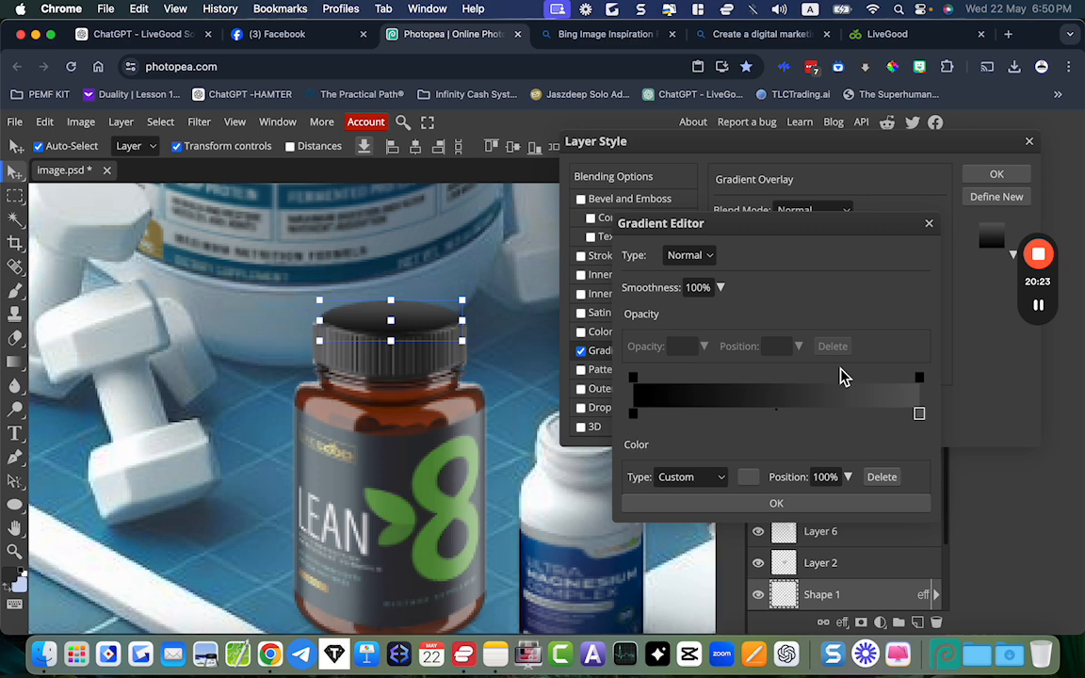
{"action": "left_click", "coordinate": [708, 257]}
{"action": "left_click", "coordinate": [737, 256]}
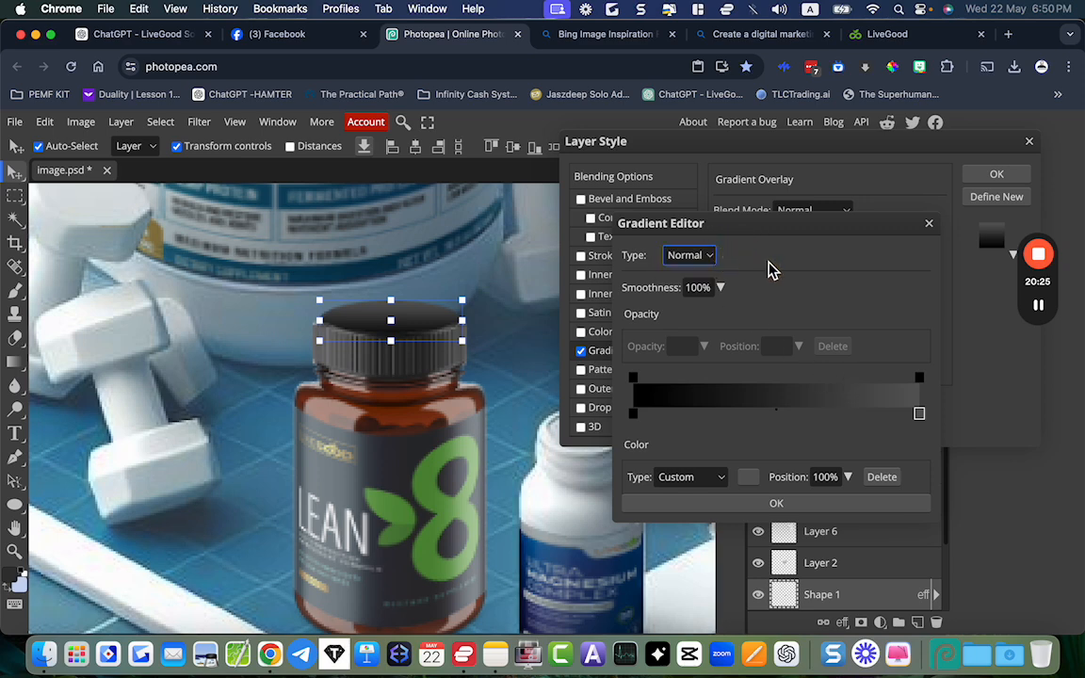
{"action": "left_click", "coordinate": [744, 509]}
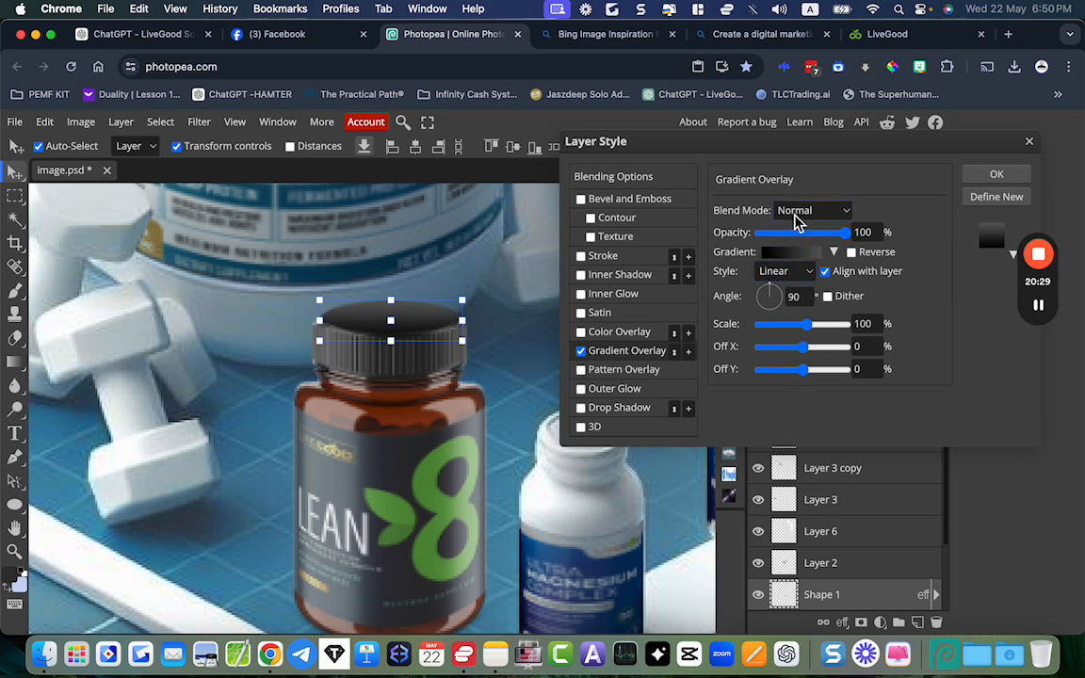
- Set the Gradient Overlay to Radial style with a -12° angle and 79% opacity, and apply the layer style
{"action": "left_click", "coordinate": [782, 273]}
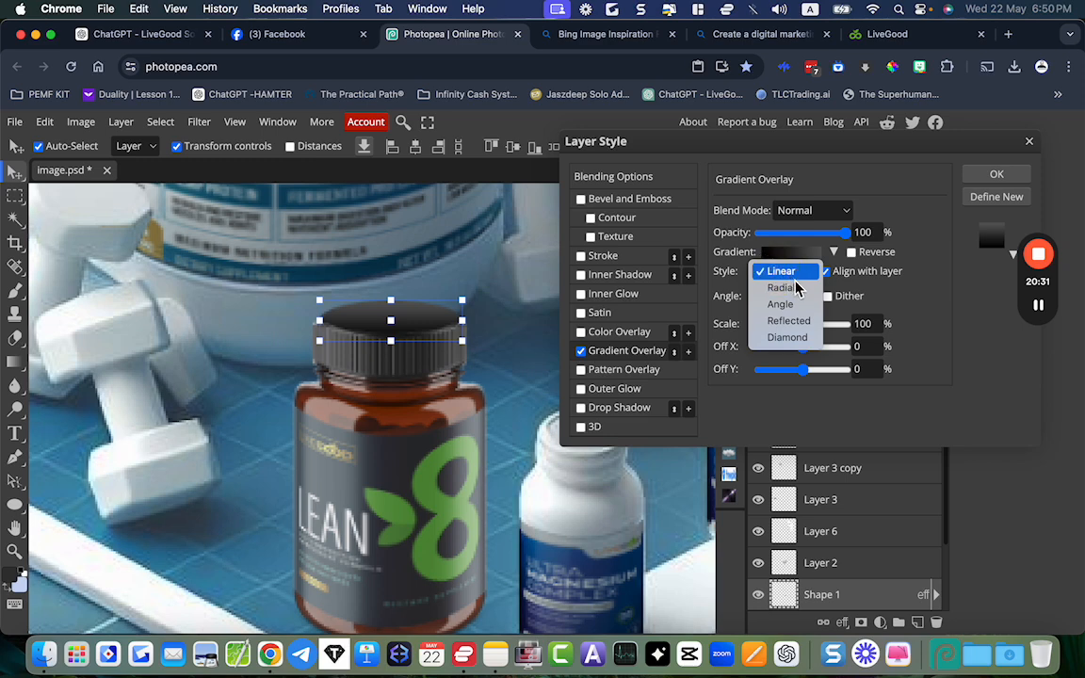
{"action": "left_click", "coordinate": [804, 289]}
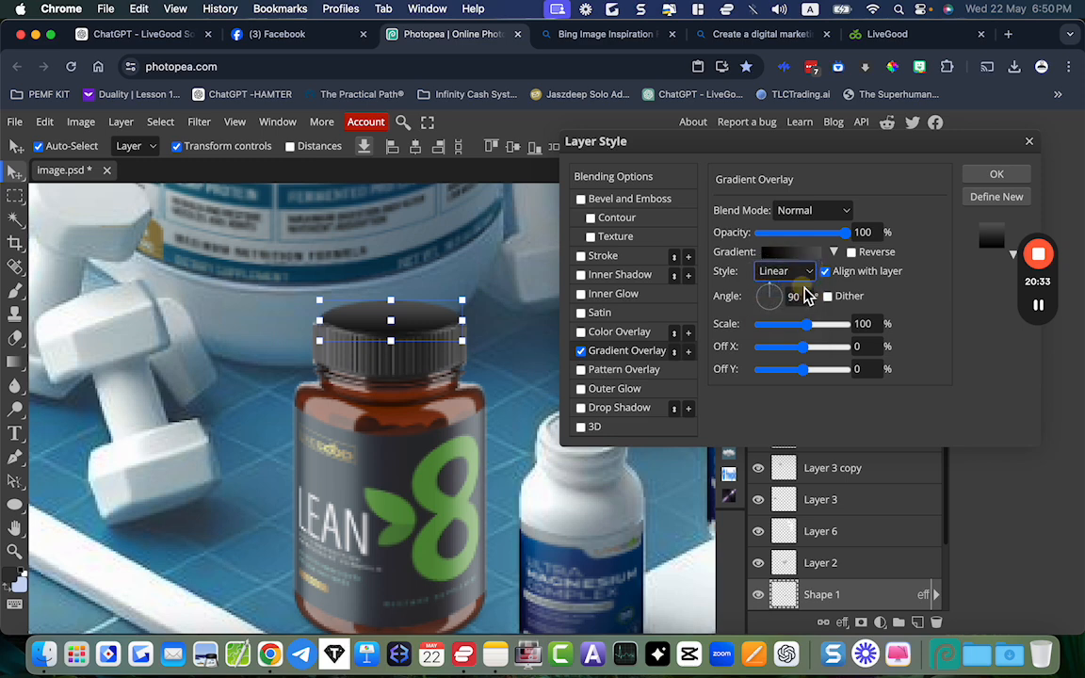
{"action": "left_click_drag", "start_coordinate": [774, 285], "coordinate": [777, 304]}
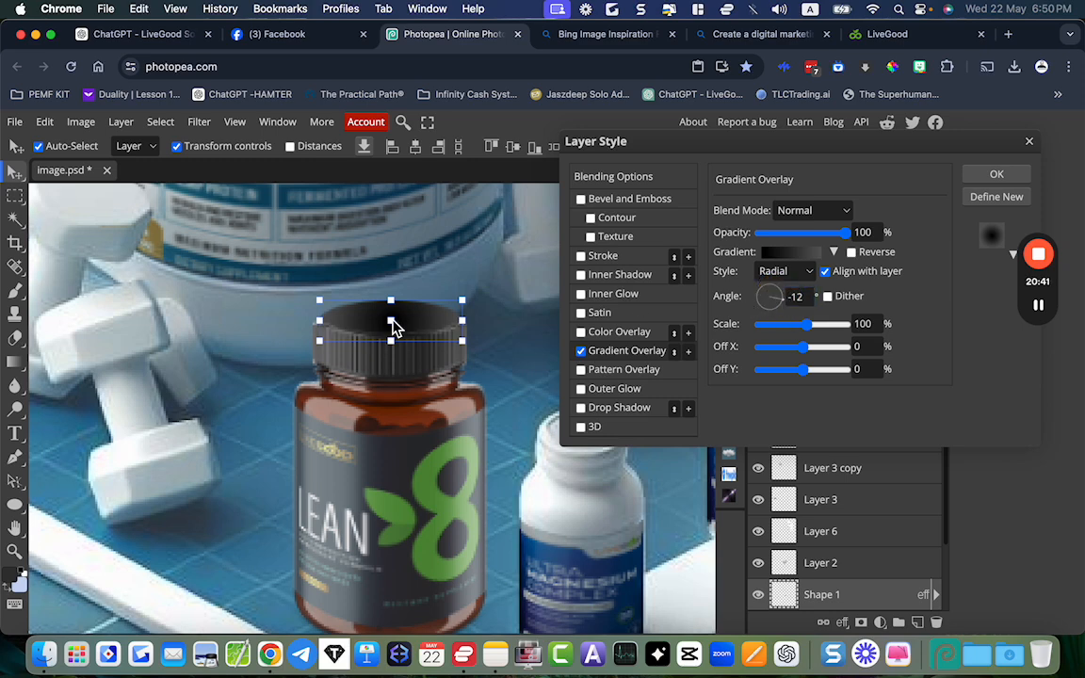
{"action": "left_click_drag", "start_coordinate": [851, 233], "coordinate": [823, 234]}
{"action": "left_click", "coordinate": [994, 175]}
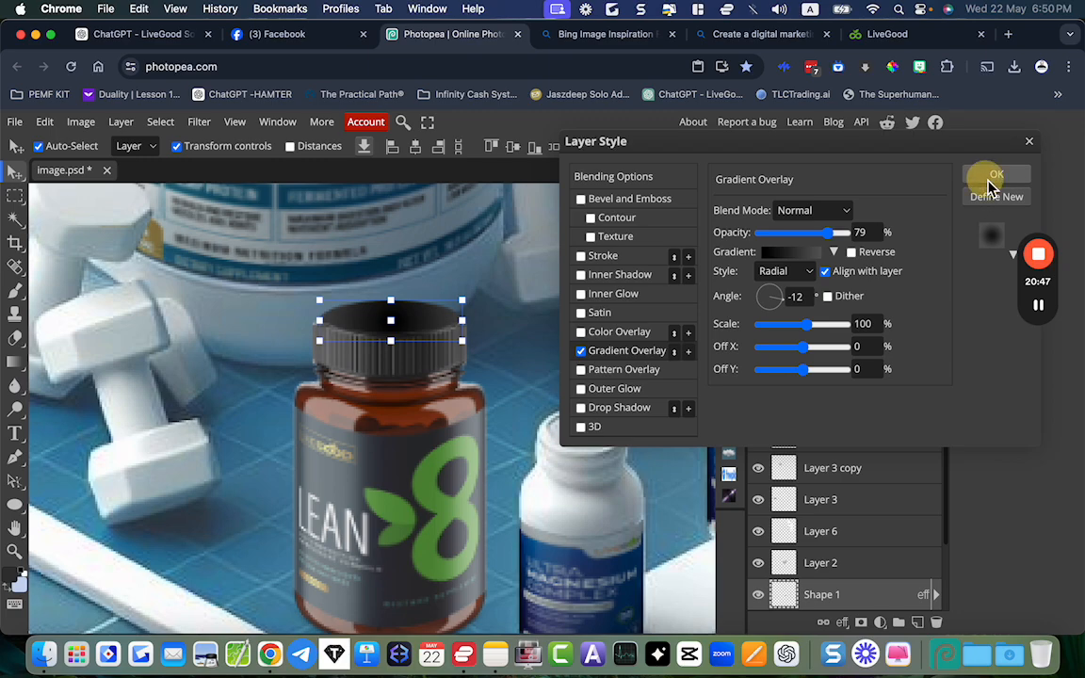
{"action": "scroll", "coordinate": [585, 361], "scroll_direction": "down", "scroll_amount": 6}
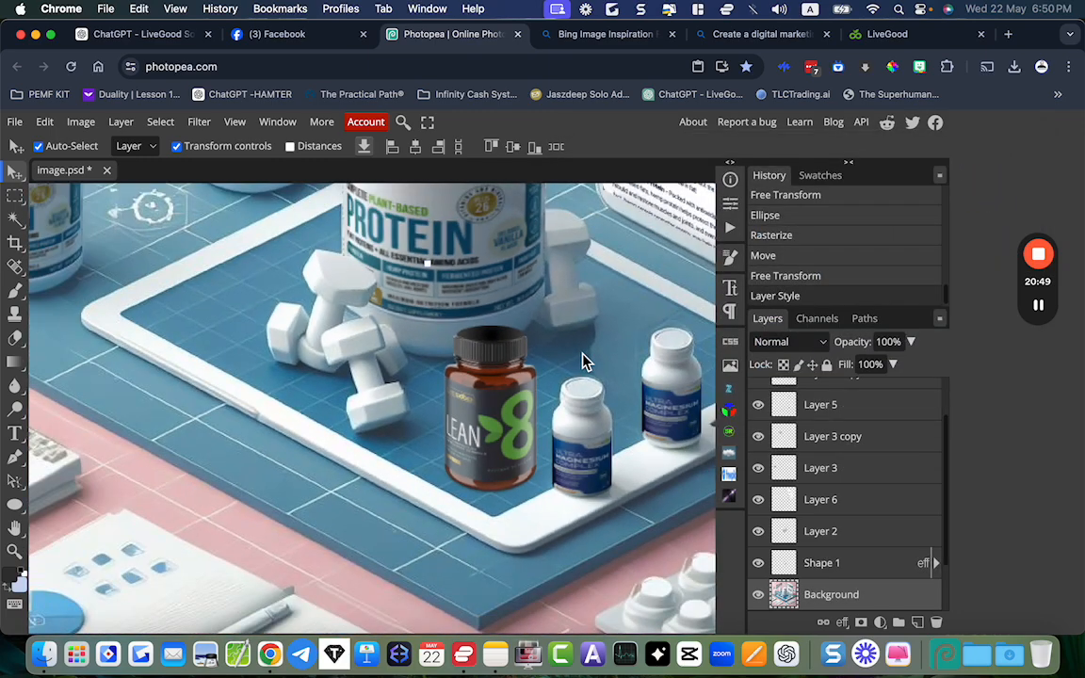
{"action": "scroll", "coordinate": [527, 394], "scroll_direction": "down", "scroll_amount": 2}
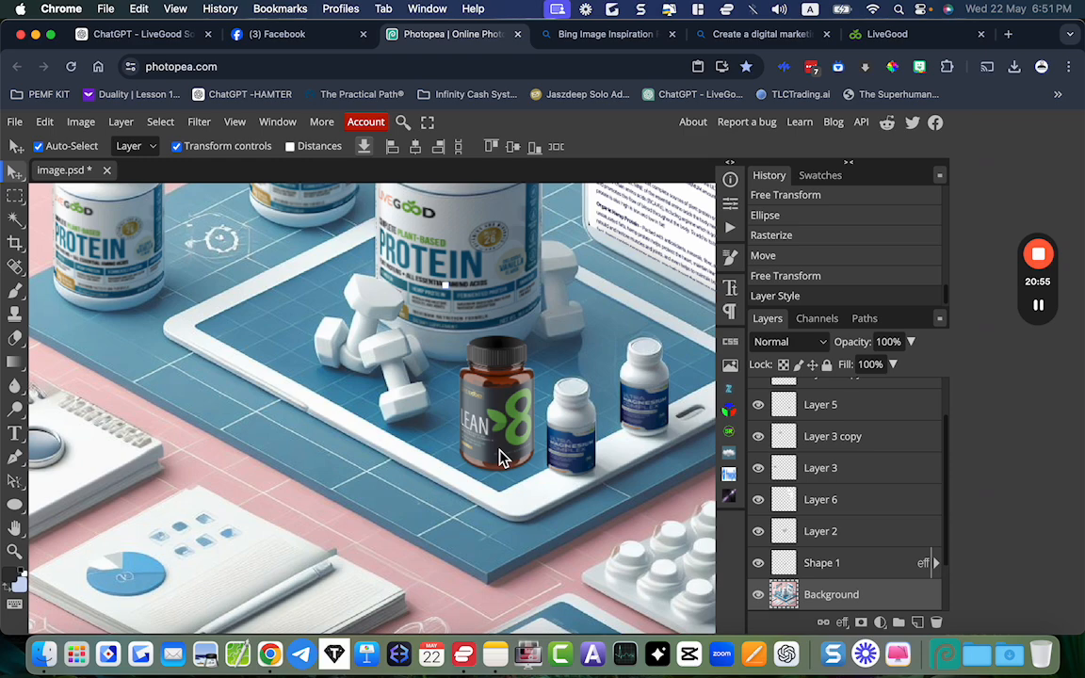
- Move the Shape 1 cap layer to the top of the layer stack, directly above the LEAN bottle's Layer 7, and keep it selected
{"action": "left_click", "coordinate": [504, 351]}
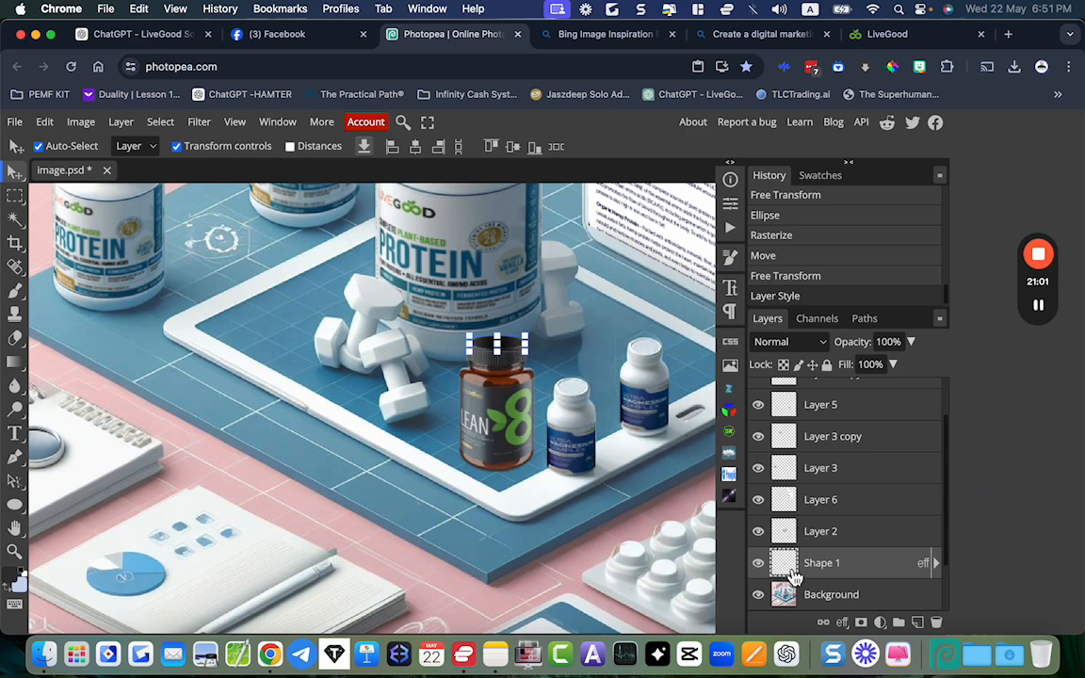
{"action": "left_click", "coordinate": [506, 395]}
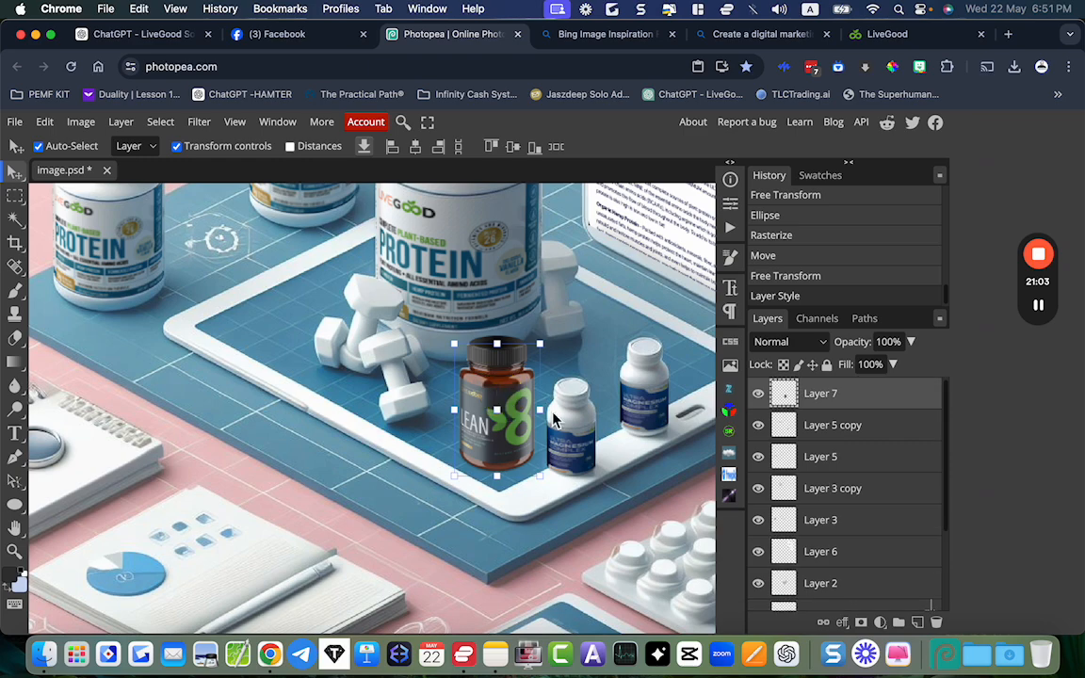
{"action": "scroll", "coordinate": [800, 516], "scroll_direction": "down", "scroll_amount": 3}
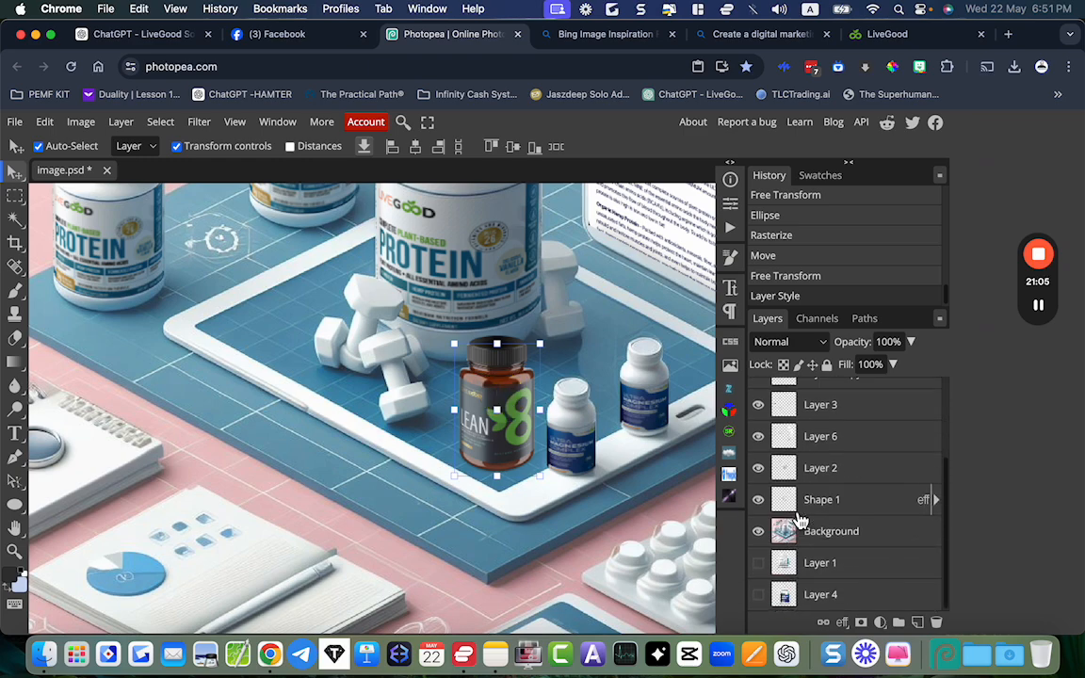
{"action": "scroll", "coordinate": [796, 527], "scroll_direction": "up", "scroll_amount": 1}
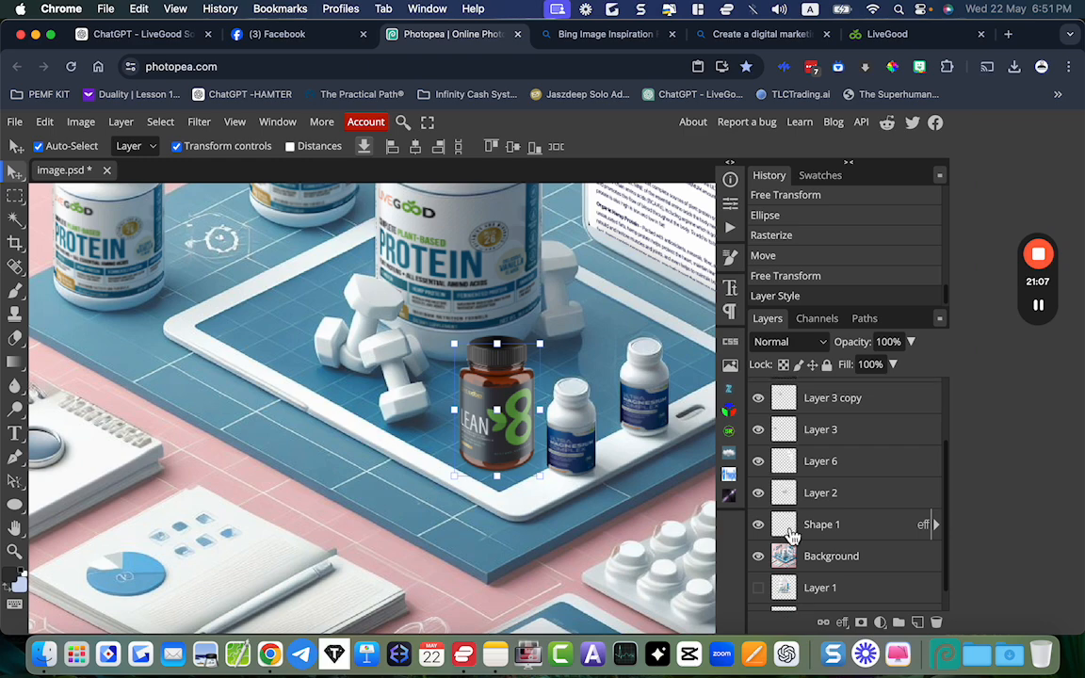
{"action": "left_click", "coordinate": [791, 532]}
{"action": "scroll", "coordinate": [781, 539], "scroll_direction": "up", "scroll_amount": 2}
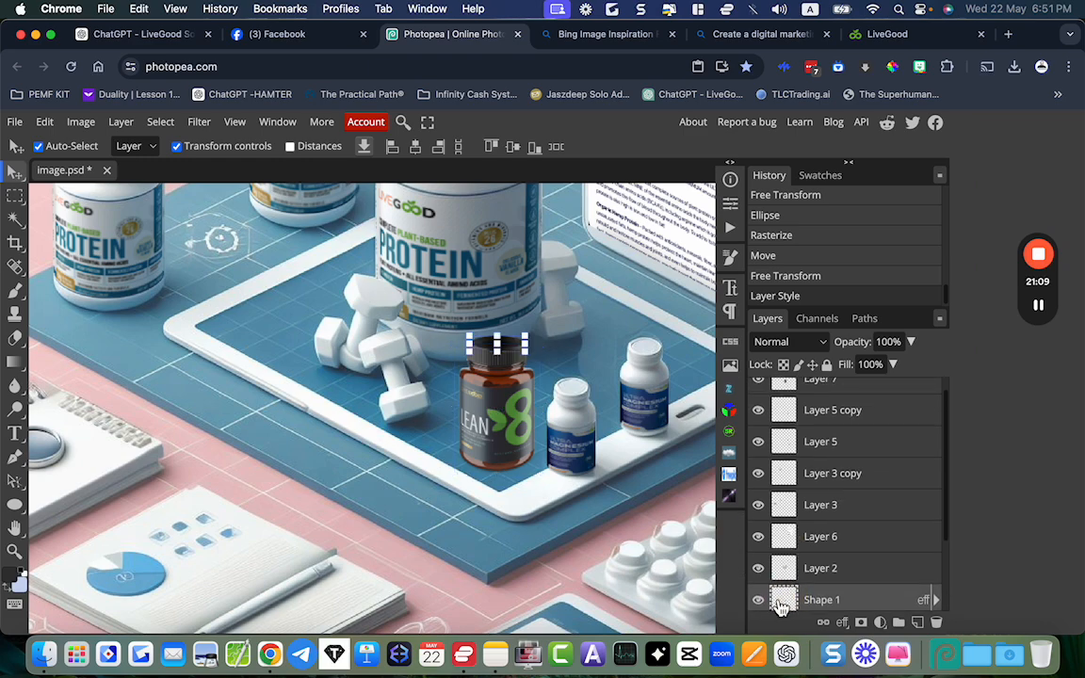
{"action": "left_click_drag", "start_coordinate": [782, 603], "coordinate": [845, 407]}
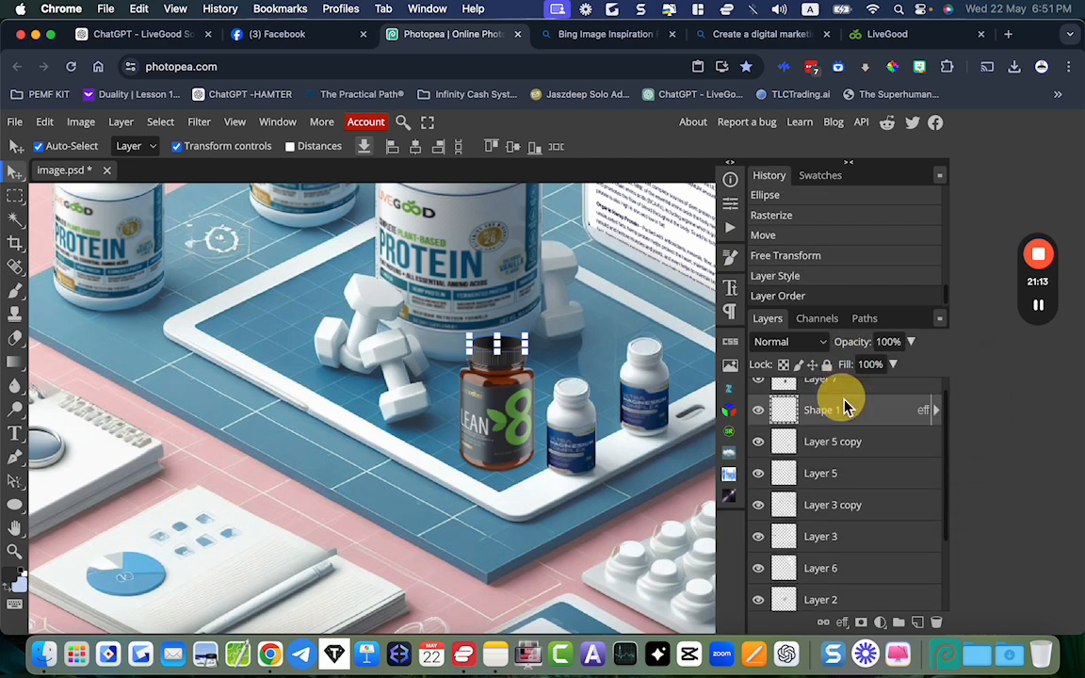
{"action": "scroll", "coordinate": [845, 405], "scroll_direction": "up", "scroll_amount": 1}
{"action": "left_click_drag", "start_coordinate": [790, 433], "coordinate": [806, 400]}
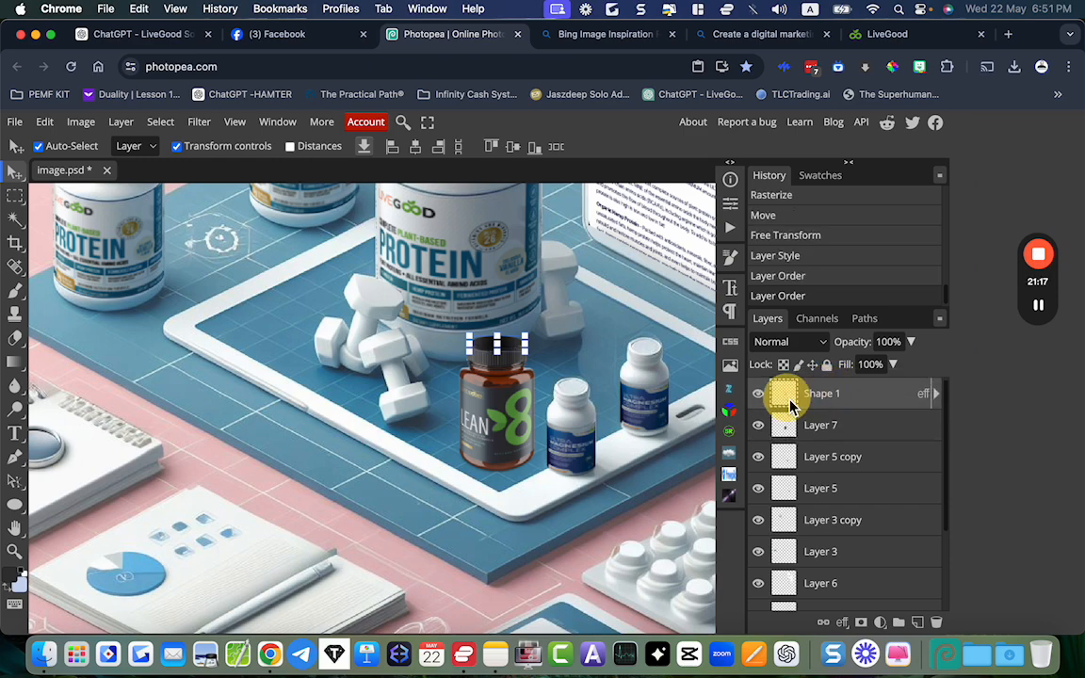
{"action": "left_click", "coordinate": [789, 419]}
{"action": "left_click", "coordinate": [787, 399]}
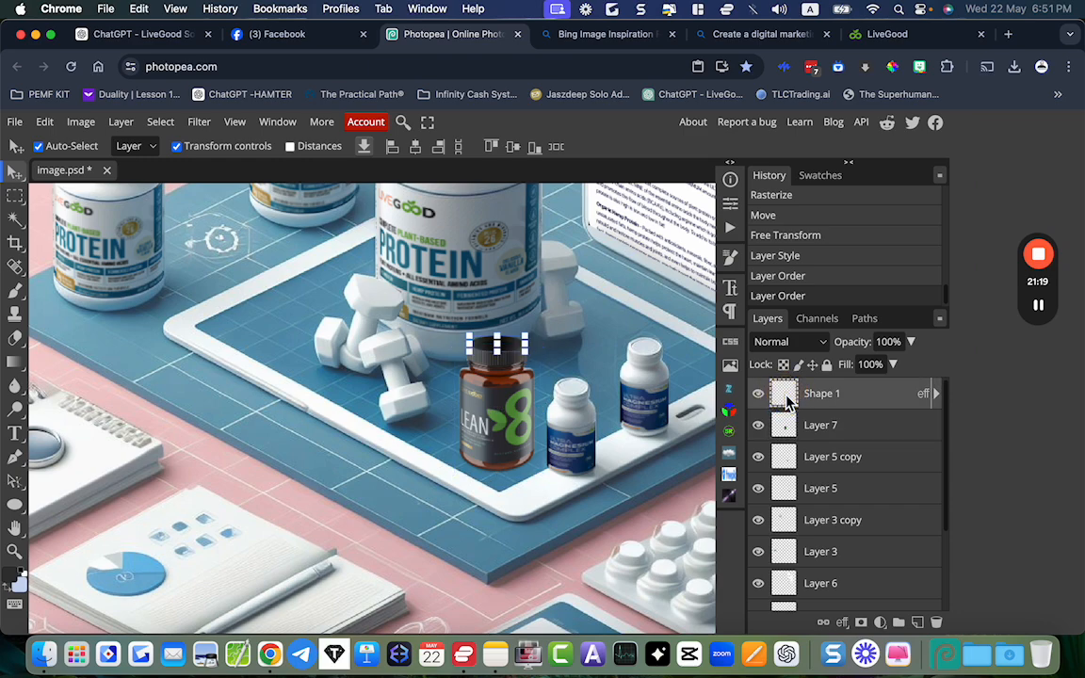
- Merge the Shape 1 cap layer with the LEAN bottle's Layer 7 and toggle the merged layer's visibility to check it
{"action": "left_click", "coordinate": [789, 399]}
{"action": "left_click", "coordinate": [786, 426]}
{"action": "right_click", "coordinate": [785, 427]}
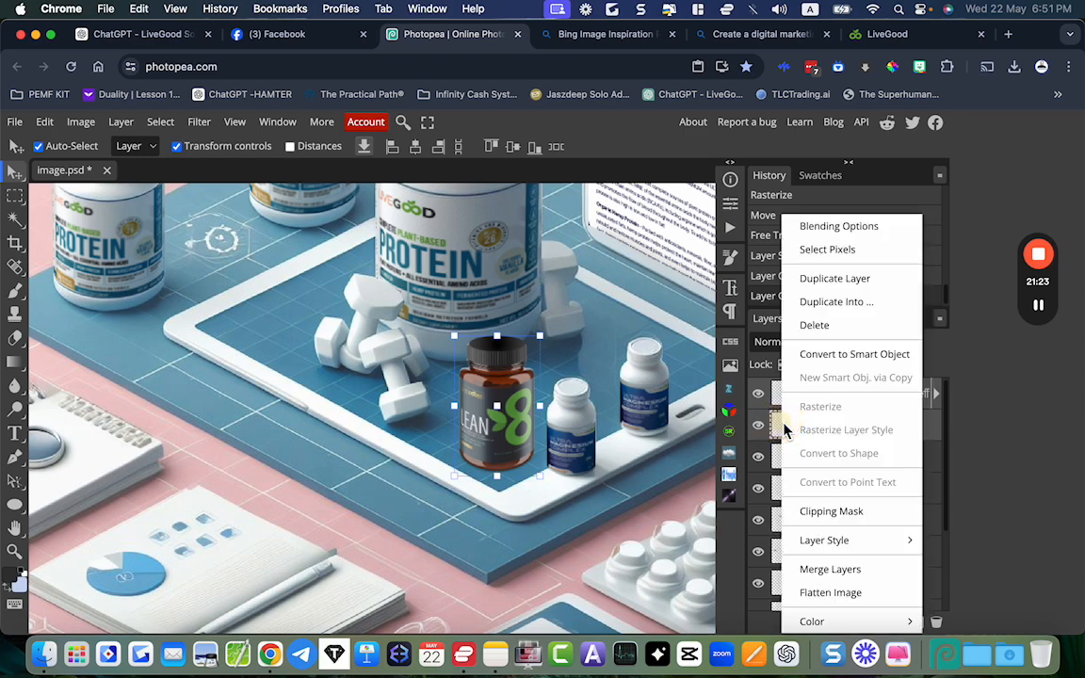
{"action": "left_click", "coordinate": [825, 570]}
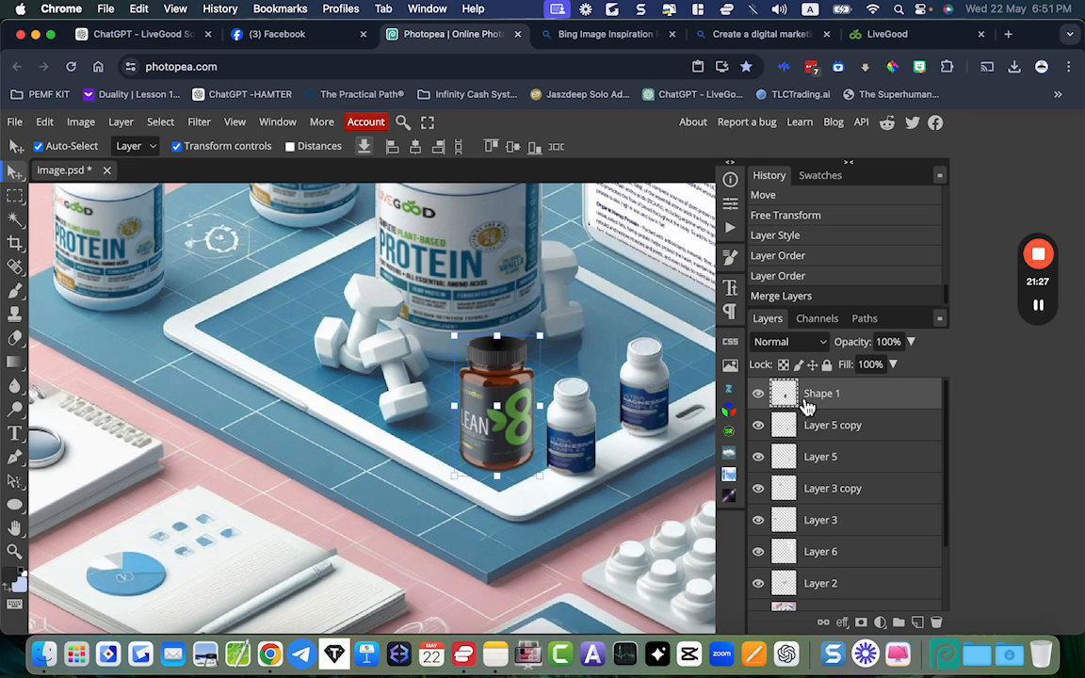
{"action": "left_click", "coordinate": [759, 394]}
{"action": "left_click", "coordinate": [759, 394]}
- Scale the merged LEAN bottle to 85.19%, apply the transform and move it slightly towards the magnesium bottles
{"action": "left_click_drag", "start_coordinate": [544, 342], "coordinate": [526, 358]}
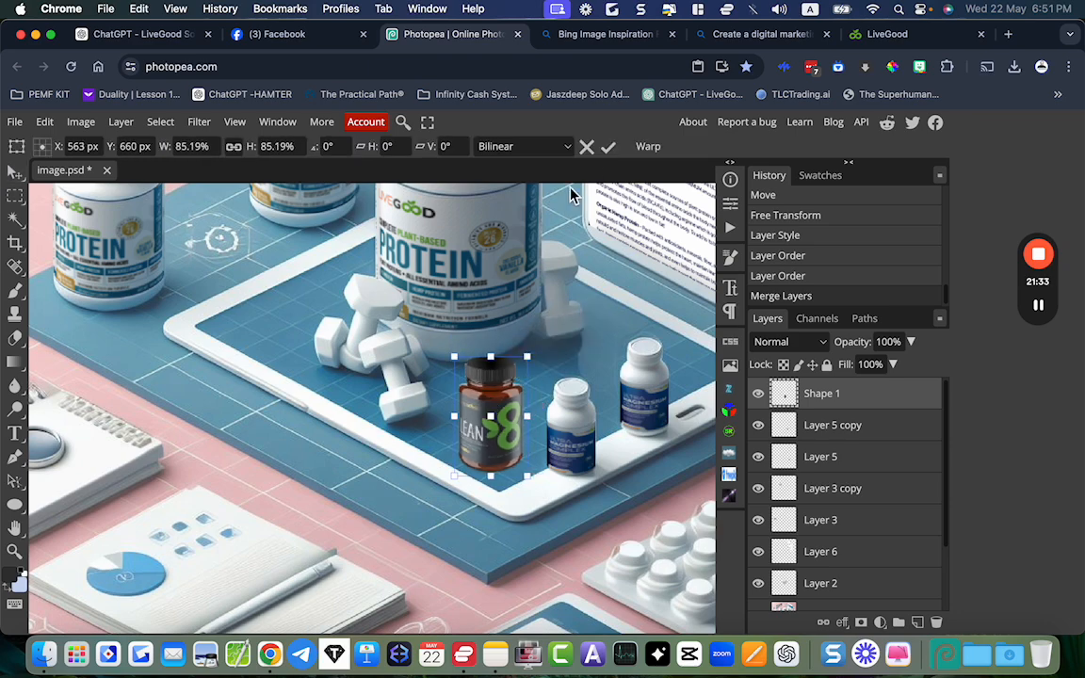
{"action": "left_click", "coordinate": [608, 146]}
{"action": "left_click_drag", "start_coordinate": [490, 407], "coordinate": [500, 414]}
{"action": "scroll", "coordinate": [500, 412], "scroll_direction": "down", "scroll_amount": 5}
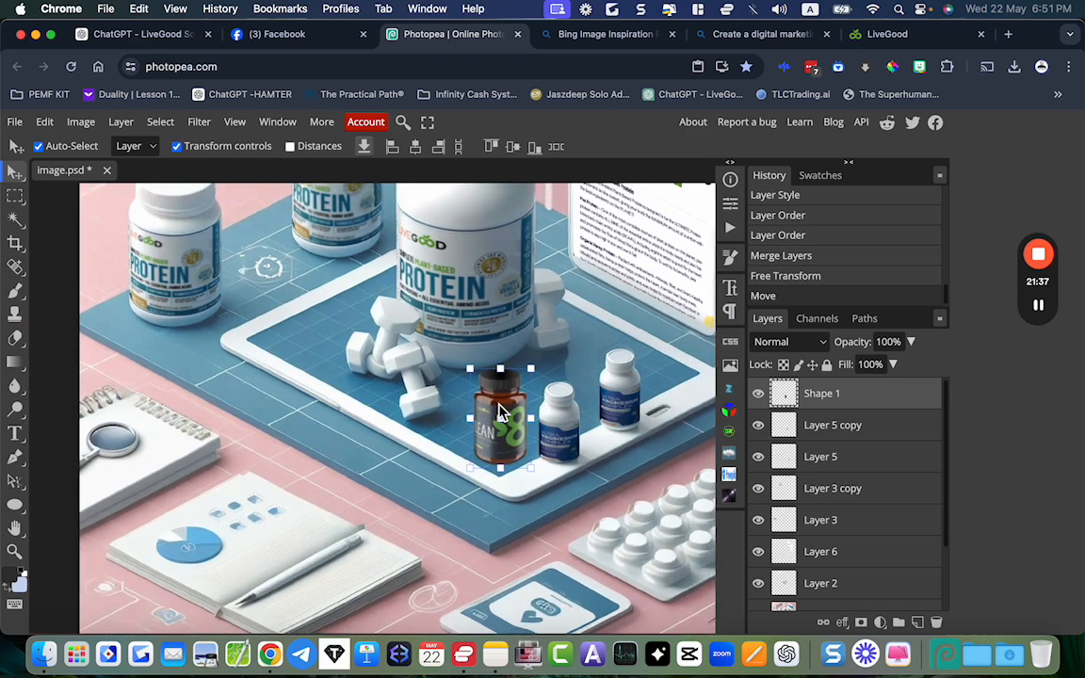
- Examine the LEAN bottle up close and its fit within the whole composition
{"action": "left_click", "coordinate": [377, 453]}
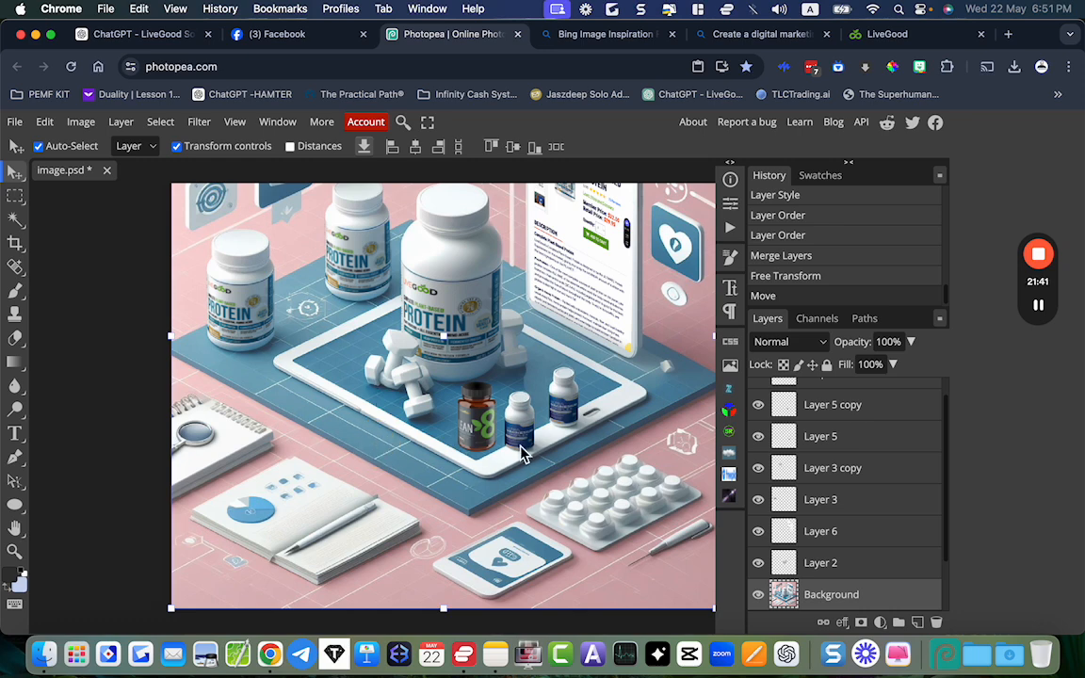
{"action": "scroll", "coordinate": [485, 501], "scroll_direction": "up", "scroll_amount": 2}
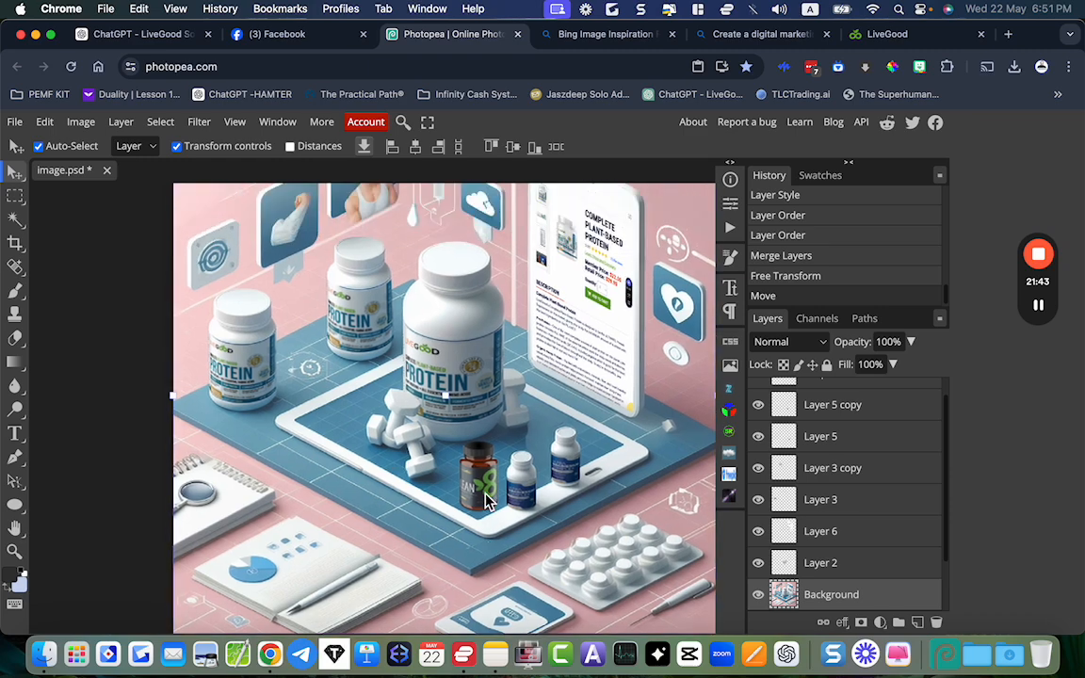
{"action": "scroll", "coordinate": [485, 501], "scroll_direction": "up", "scroll_amount": 3}
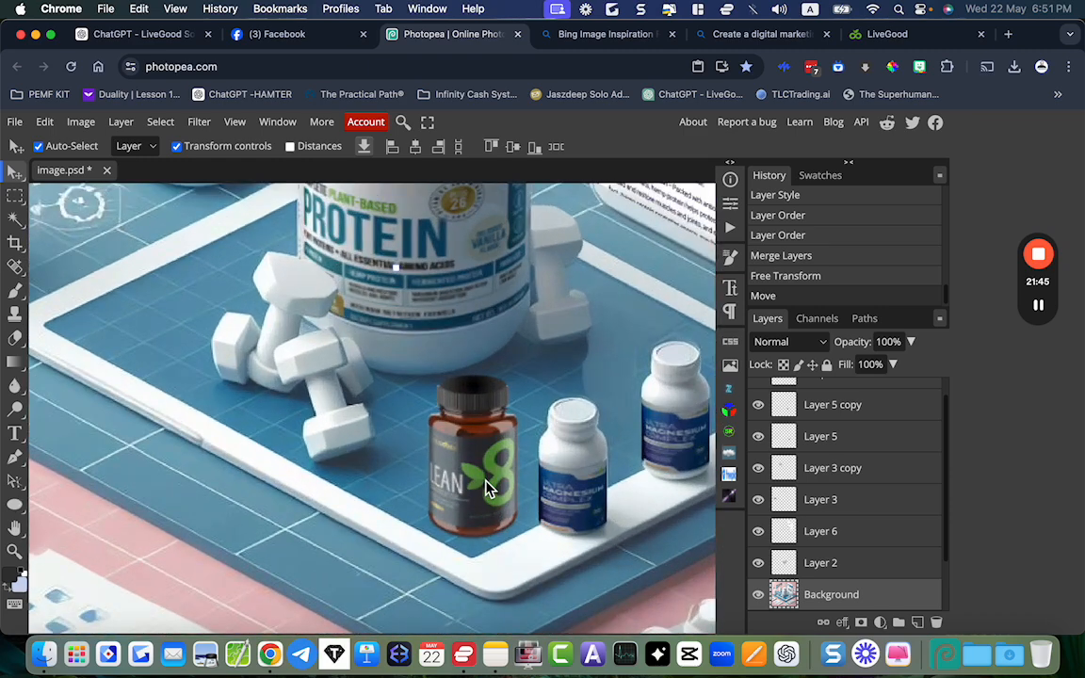
{"action": "scroll", "coordinate": [476, 508], "scroll_direction": "down", "scroll_amount": 5}
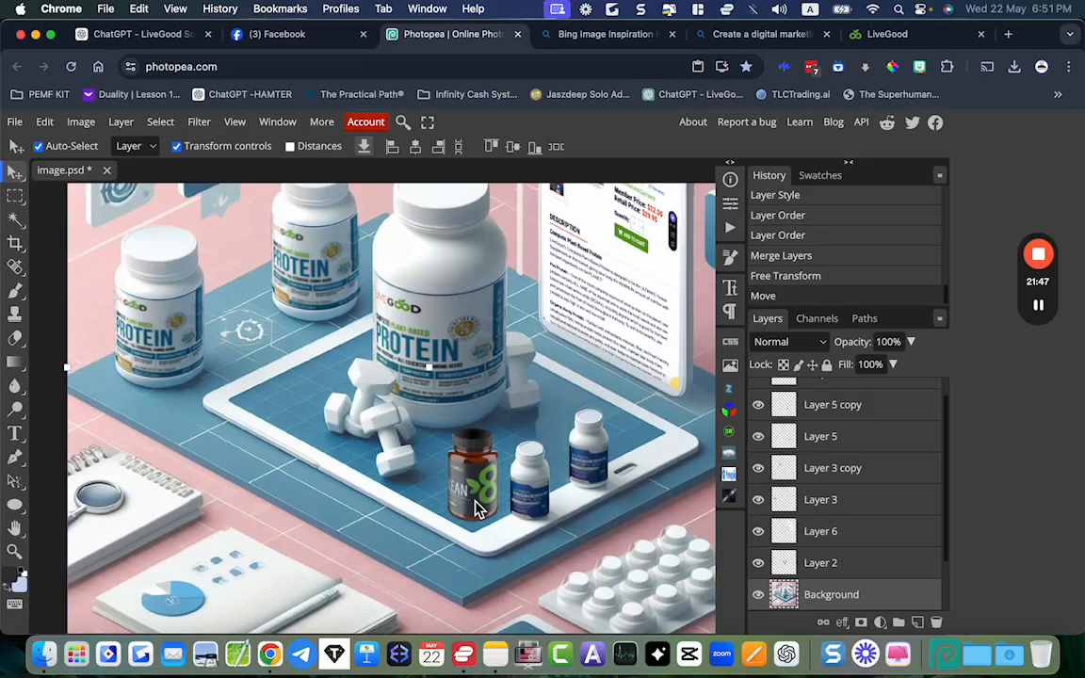
{"action": "scroll", "coordinate": [476, 506], "scroll_direction": "down", "scroll_amount": 2}
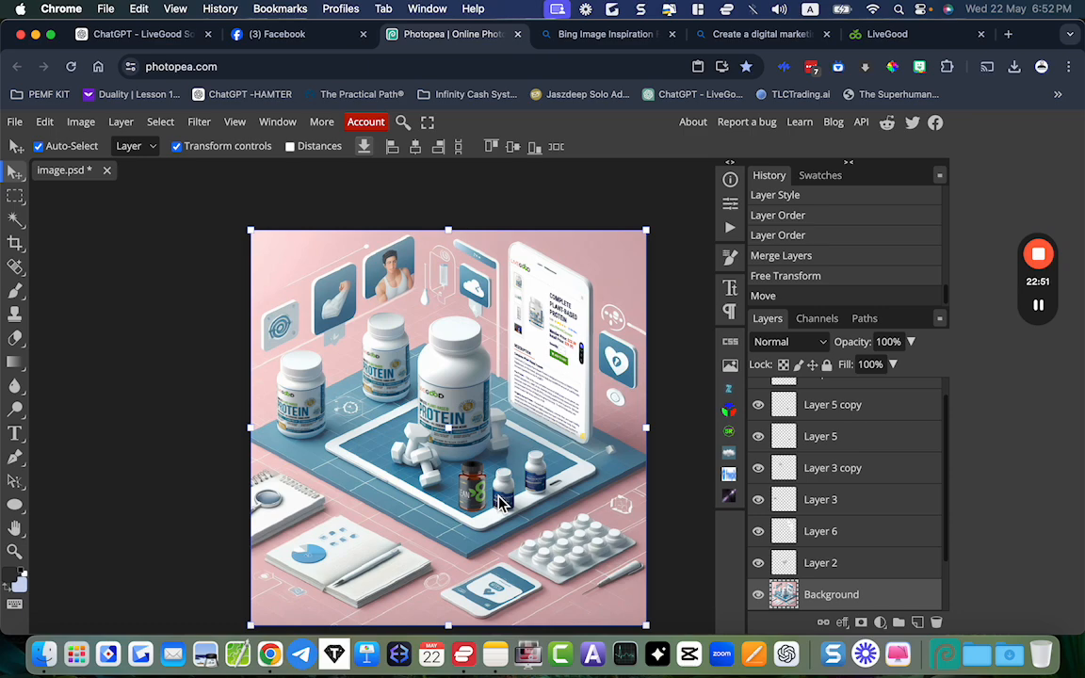
- Switch to Facebook, view the published "Innovate Succeed Thrive" LiveGood image as a reference, and return to the Photopea composition
{"action": "left_click", "coordinate": [253, 34]}
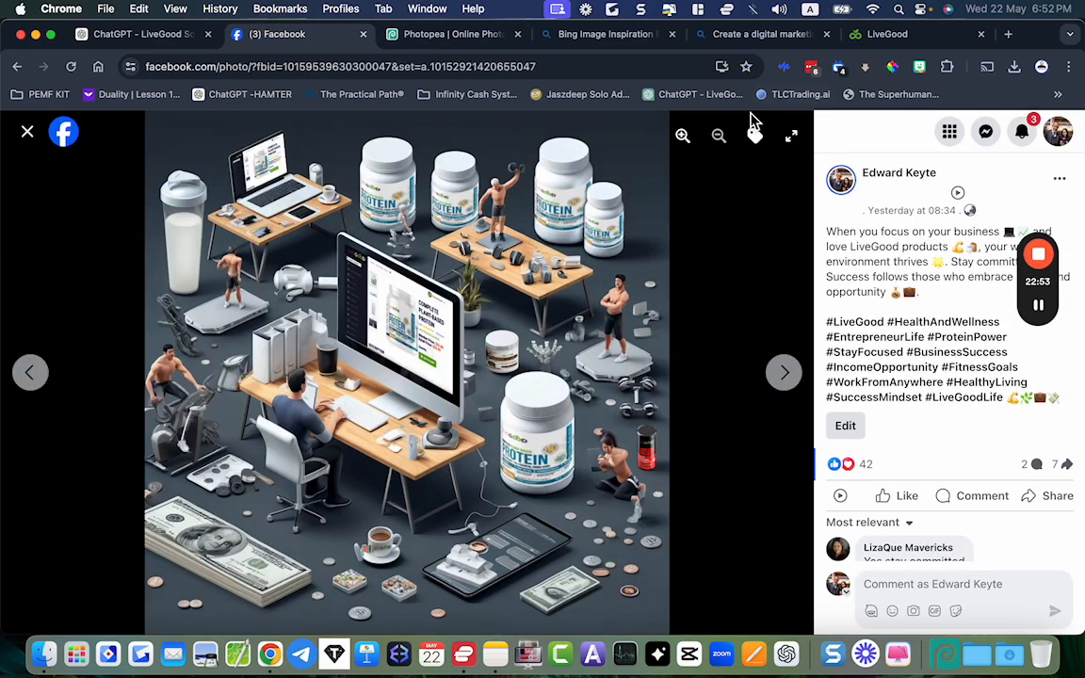
{"action": "left_click", "coordinate": [26, 133]}
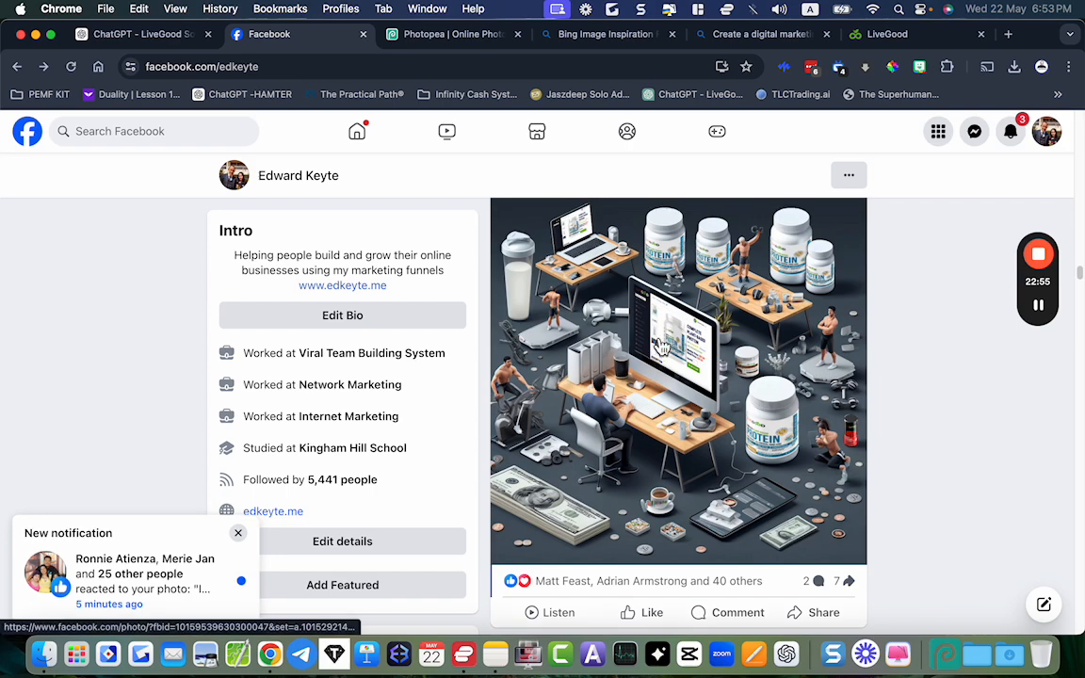
{"action": "scroll", "coordinate": [660, 347], "scroll_direction": "down", "scroll_amount": 10}
{"action": "scroll", "coordinate": [660, 346], "scroll_direction": "up", "scroll_amount": 3}
{"action": "left_click", "coordinate": [659, 341]}
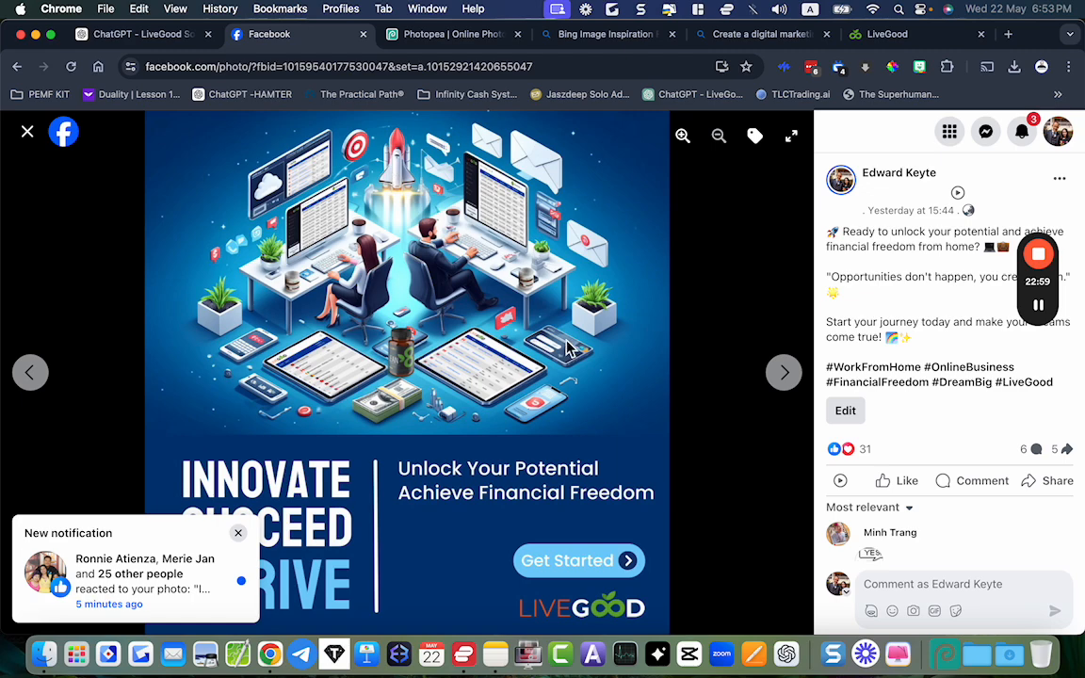
{"action": "left_click", "coordinate": [435, 36]}
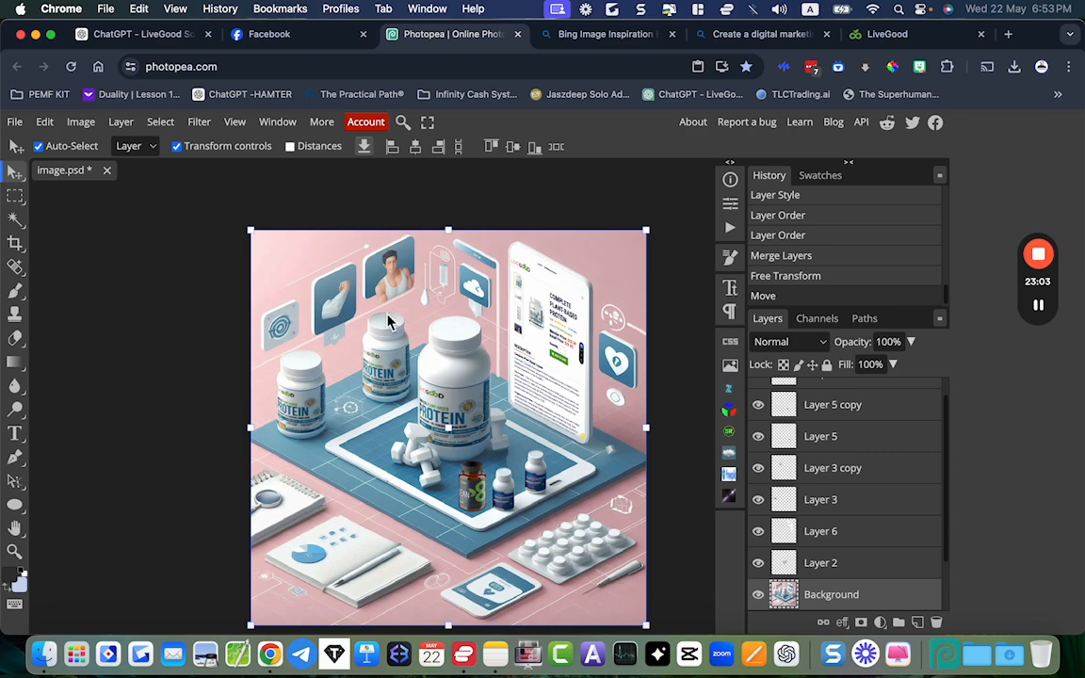
- Switch to Facebook again, examine the text layout of the published LiveGood posts on the profile, and return to Photopea
{"action": "left_click", "coordinate": [263, 36]}
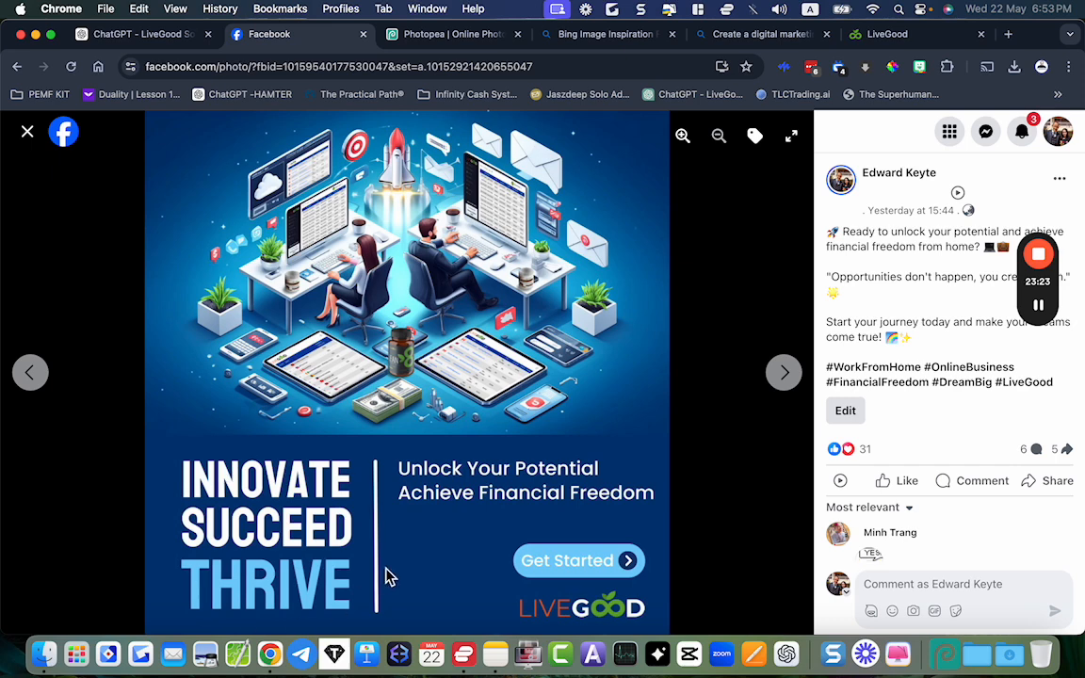
{"action": "left_click", "coordinate": [27, 133]}
{"action": "scroll", "coordinate": [624, 311], "scroll_direction": "down", "scroll_amount": 5}
{"action": "scroll", "coordinate": [624, 314], "scroll_direction": "up", "scroll_amount": 7}
{"action": "scroll", "coordinate": [628, 315], "scroll_direction": "down", "scroll_amount": 5}
{"action": "scroll", "coordinate": [628, 315], "scroll_direction": "up", "scroll_amount": 4}
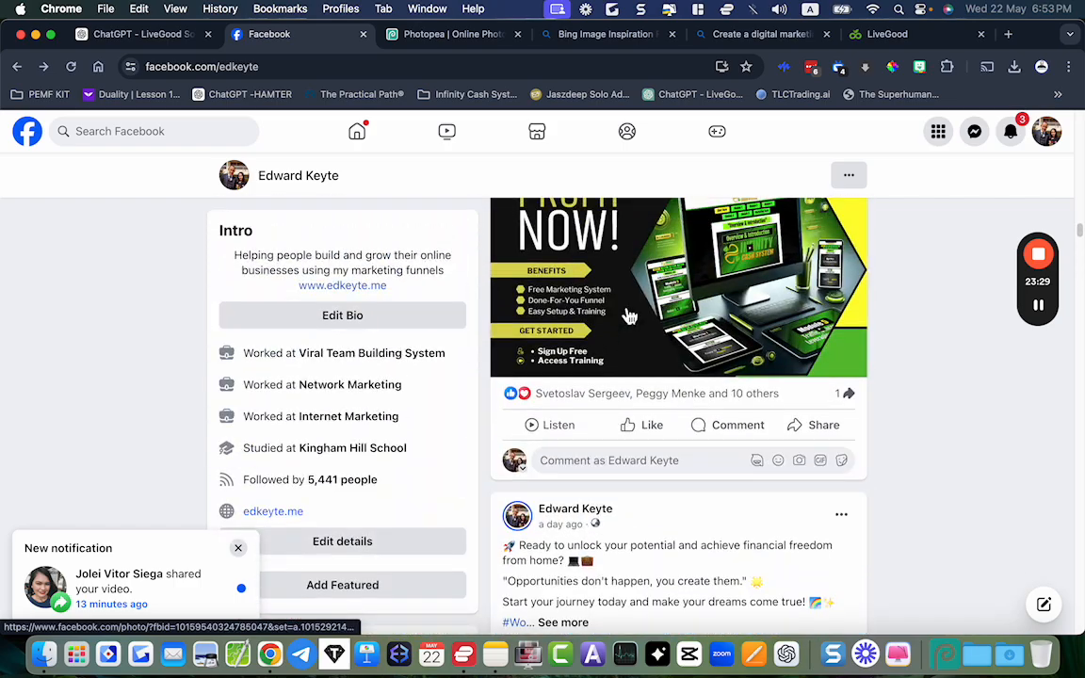
{"action": "scroll", "coordinate": [625, 313], "scroll_direction": "down", "scroll_amount": 8}
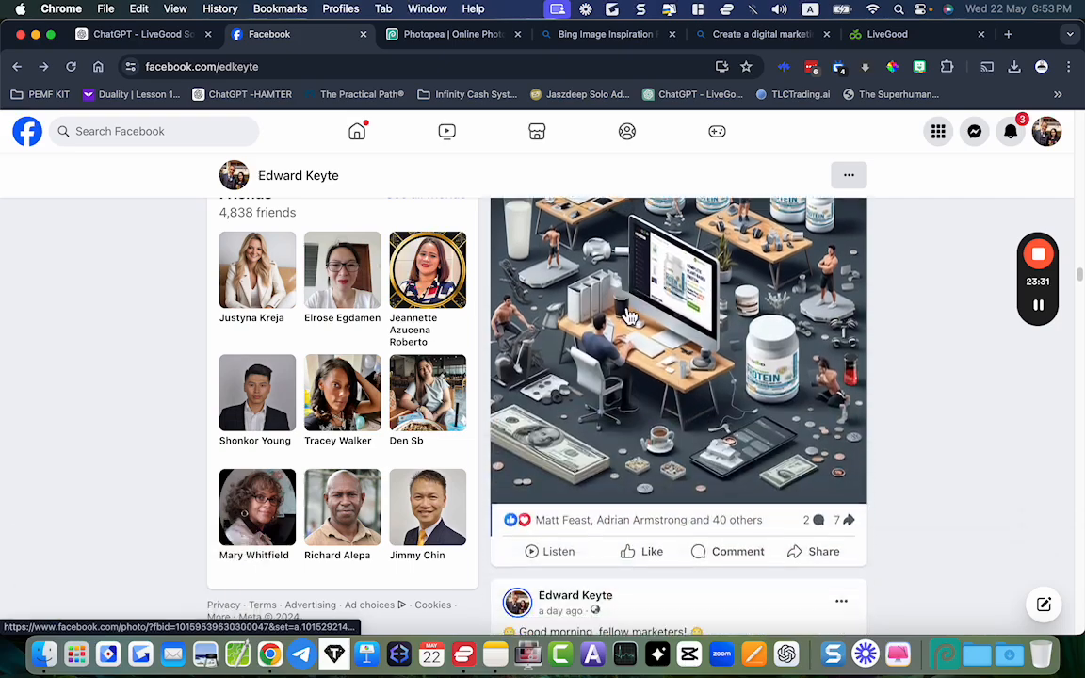
{"action": "scroll", "coordinate": [625, 312], "scroll_direction": "up", "scroll_amount": 8}
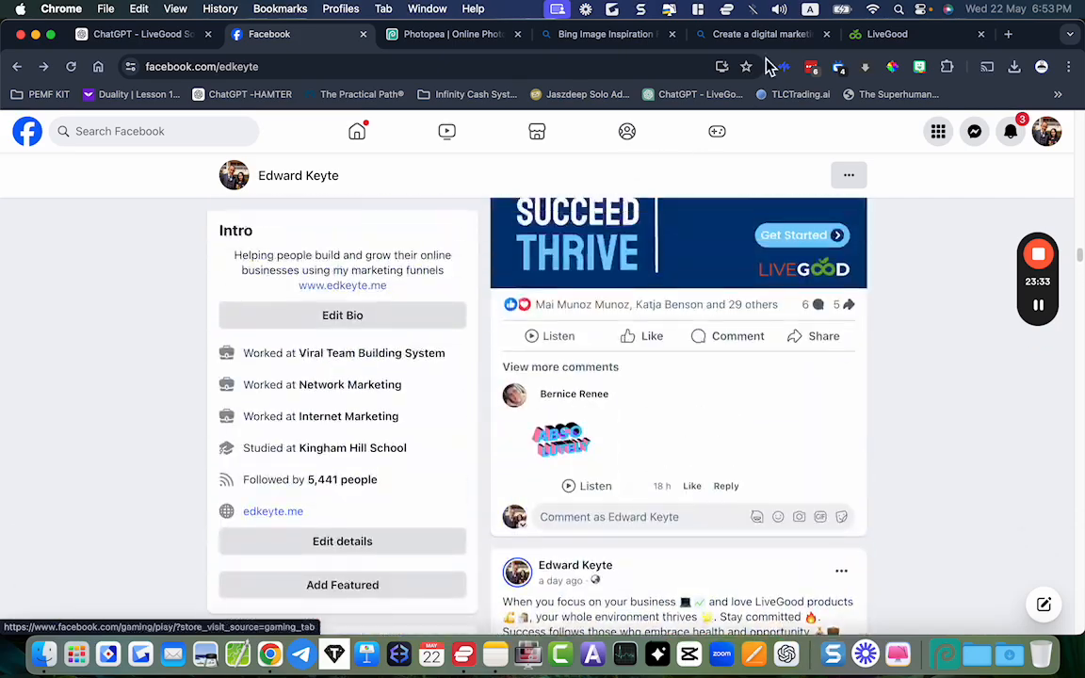
{"action": "left_click", "coordinate": [452, 35]}
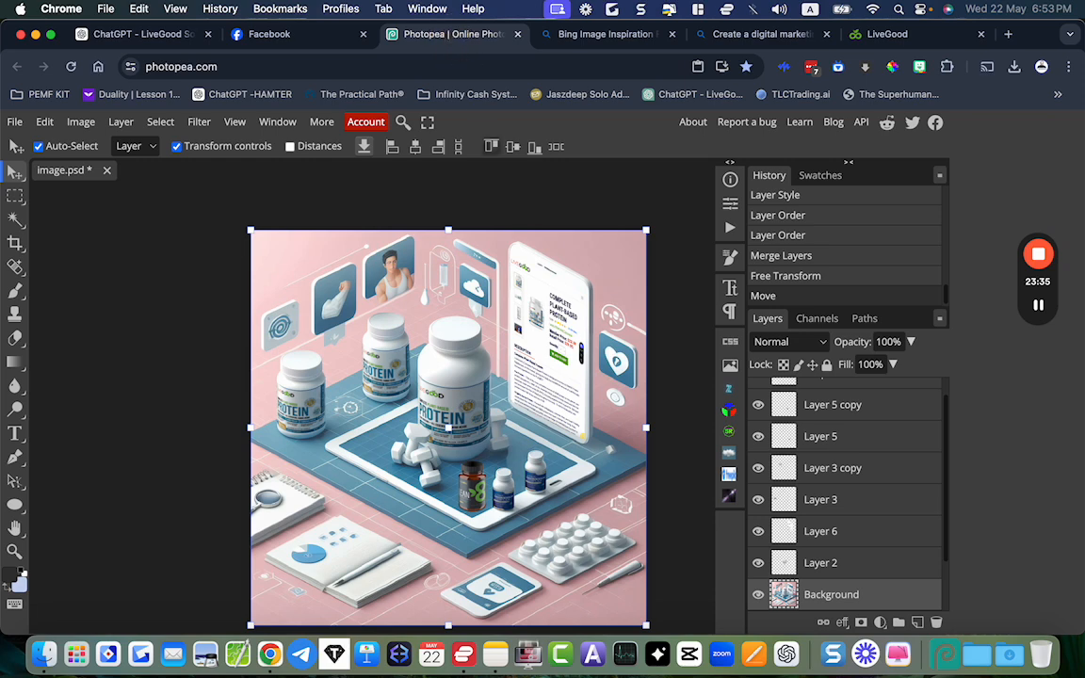